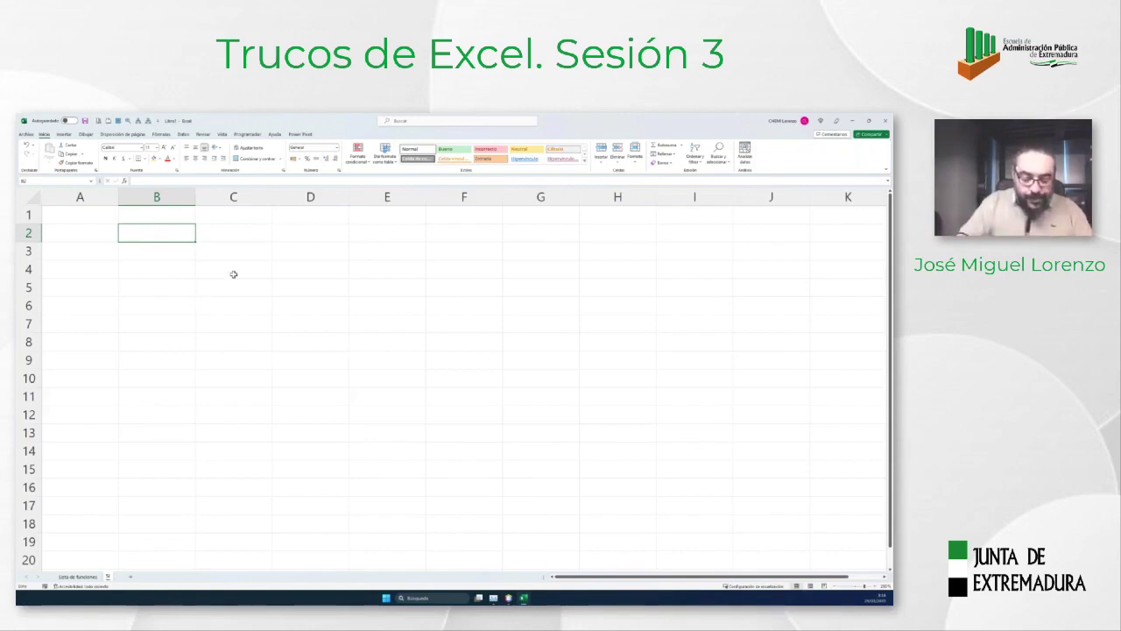
Add headers Importe total, Cantidad and Precio Ud in B2:D2 and AutoFit columns B–D.
type("Importe tora")
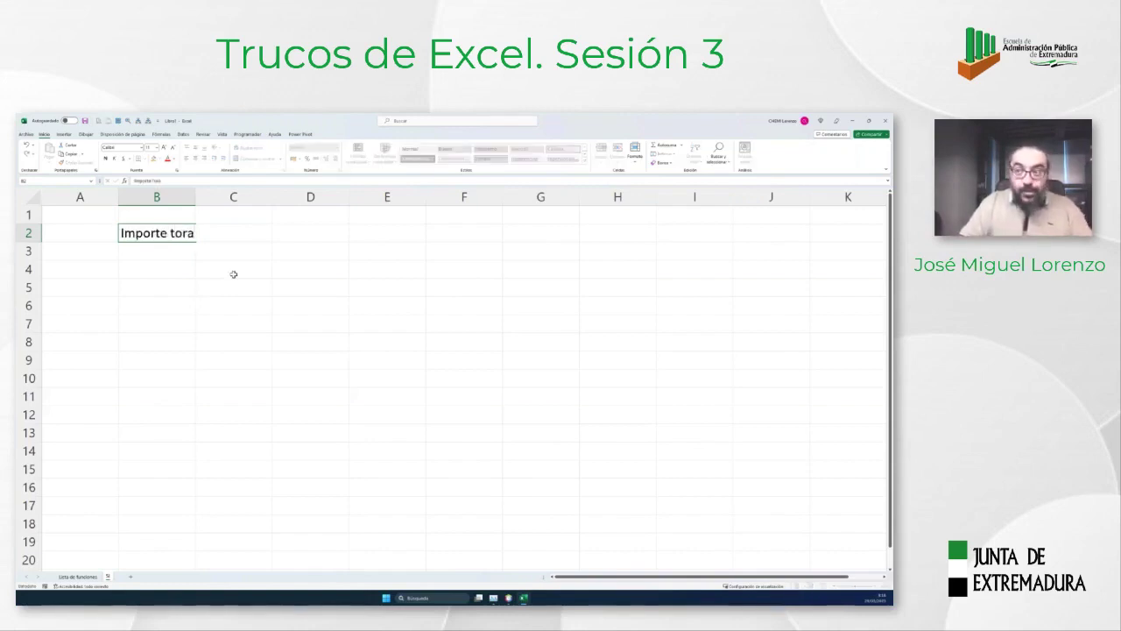
key("BackSpace")
key("BackSpace")
type("tal")
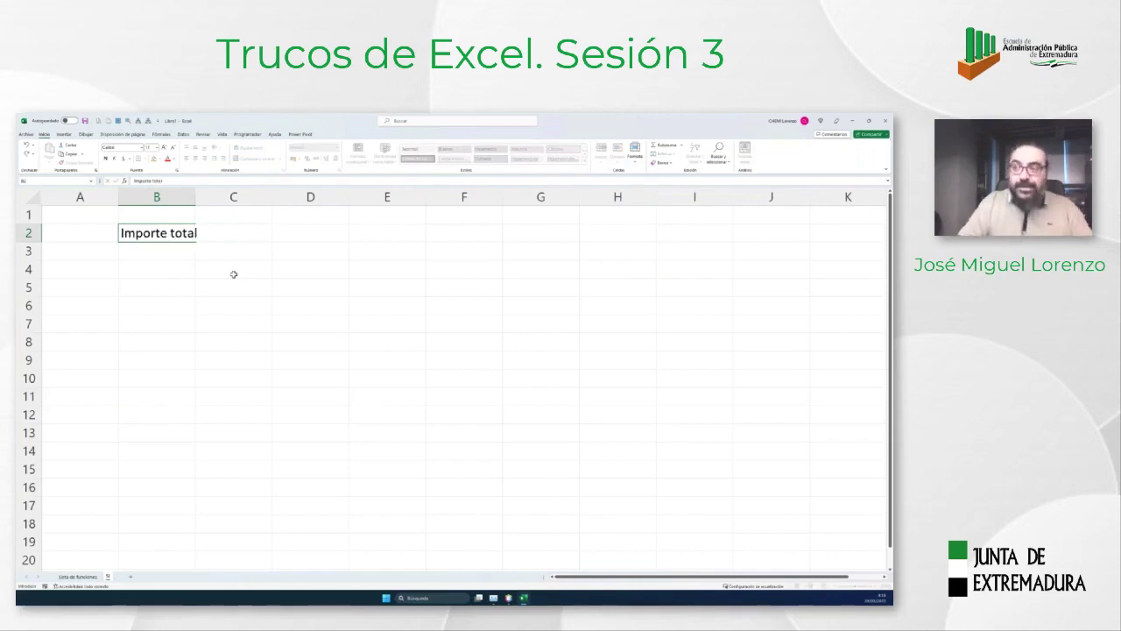
key("Tab")
type("CAntidad")
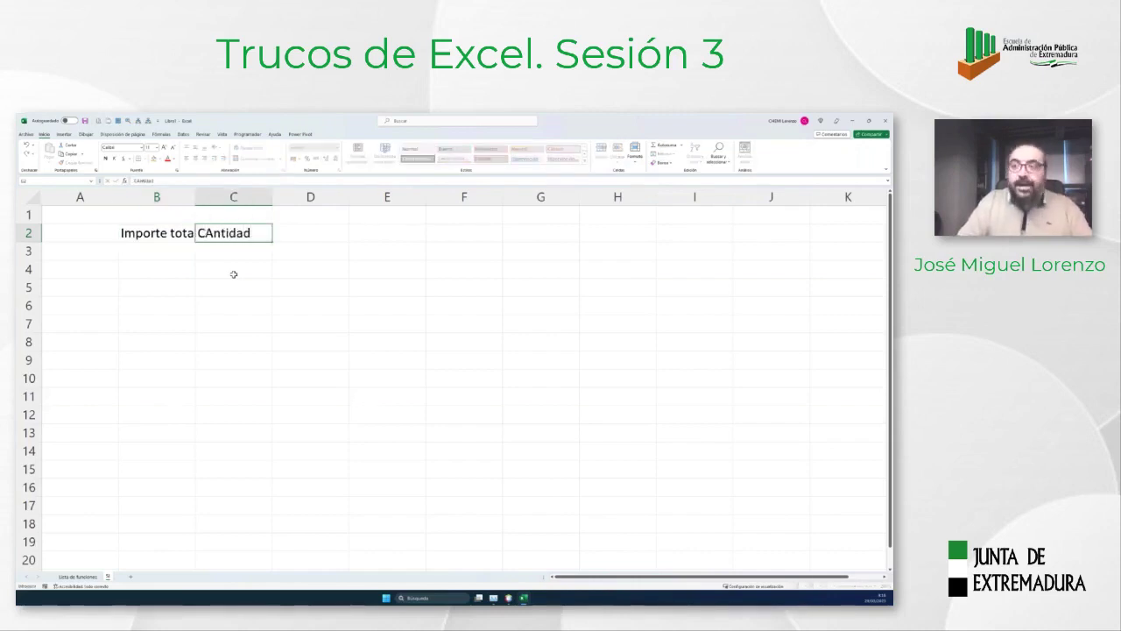
key("Tab")
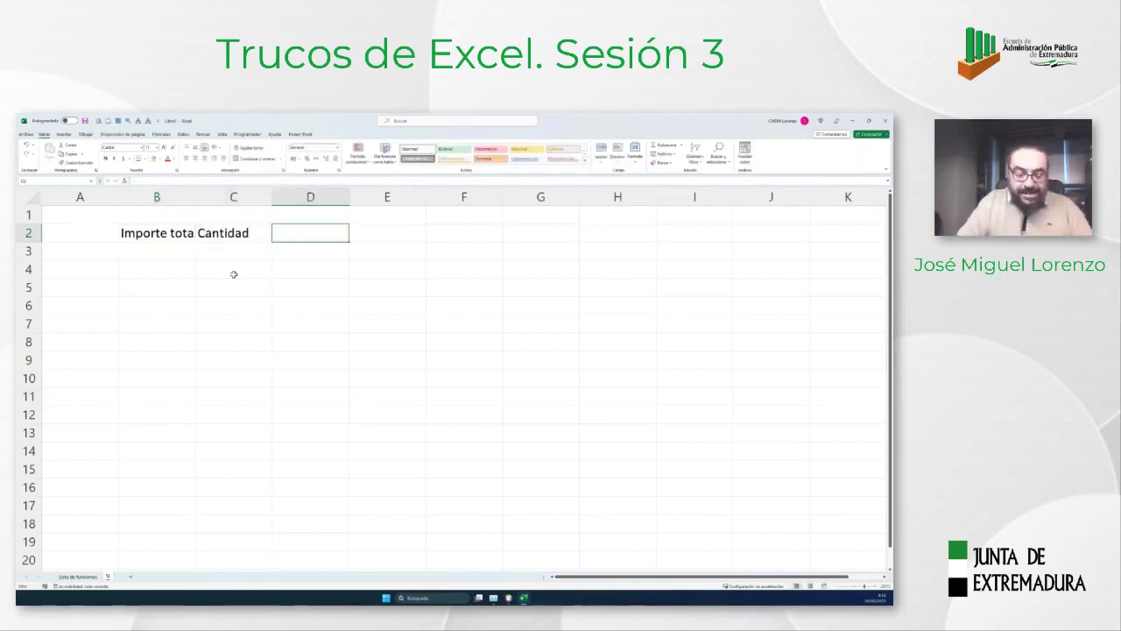
type("Pre")
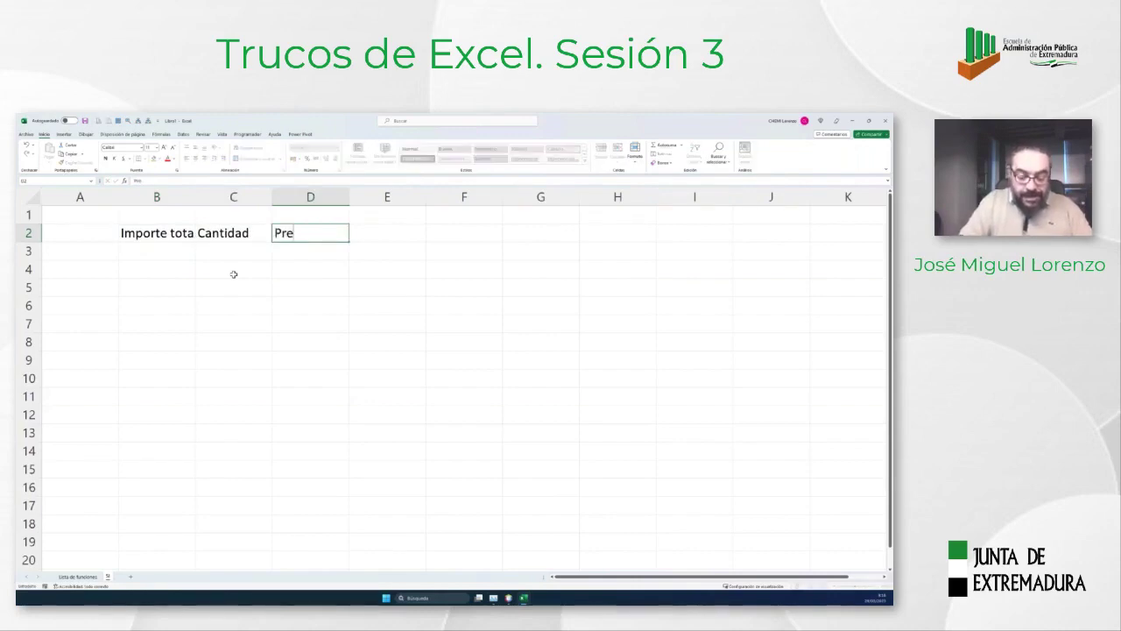
type("cio Ud")
key("Return")
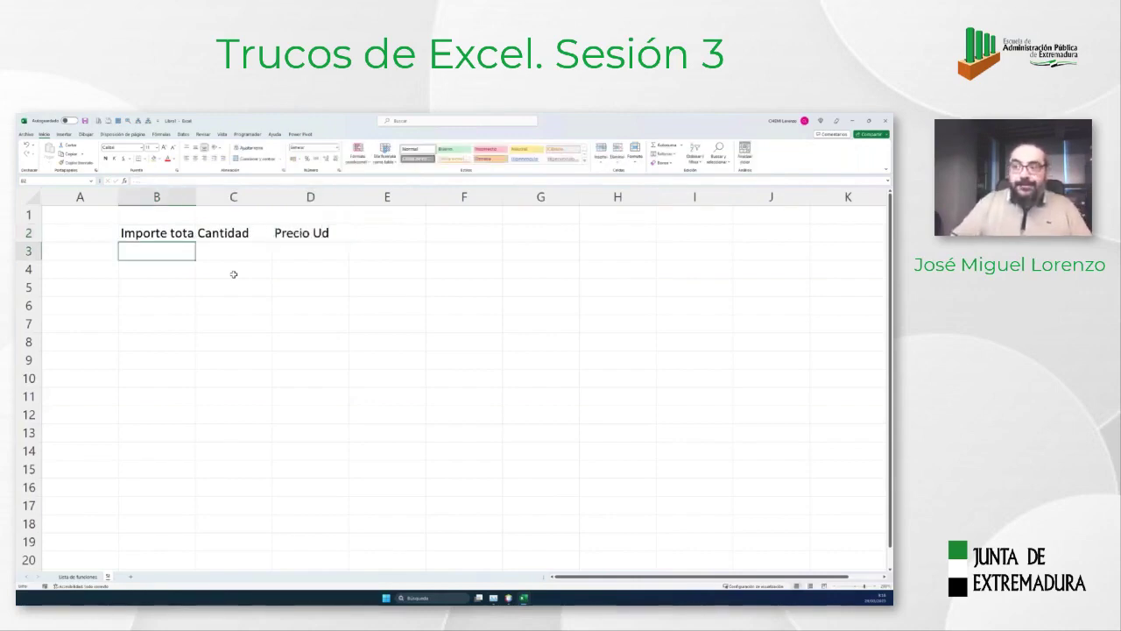
left_click_drag(170, 196, 356, 197)
double_click(356, 196)
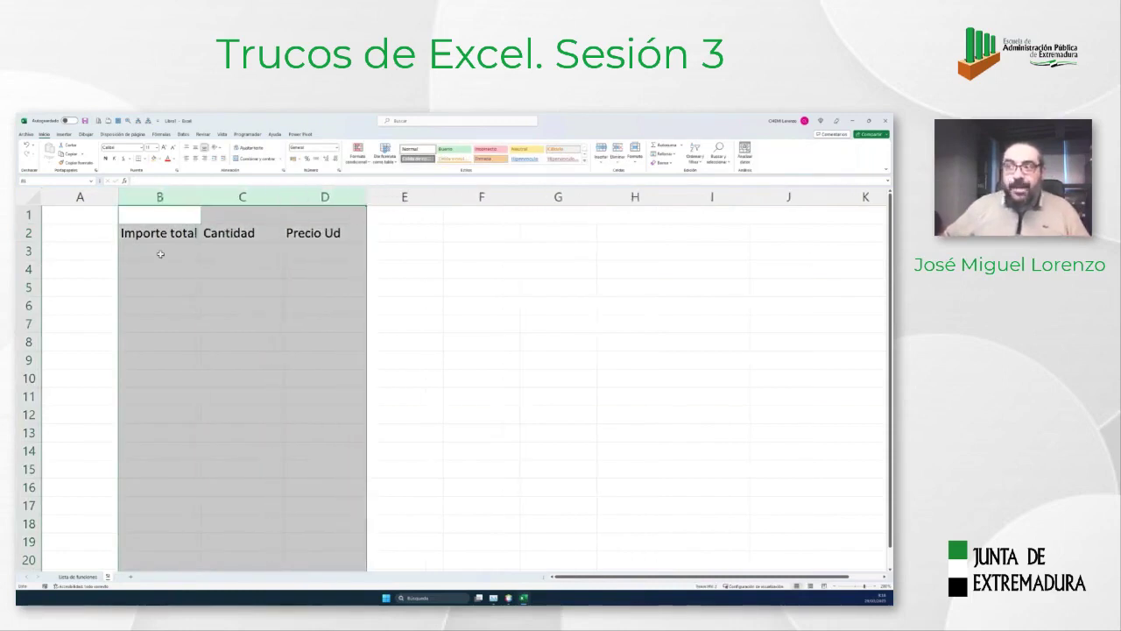
Enter the totals 500, 400, 350, 425 and 620 in B3:B7.
left_click(158, 251)
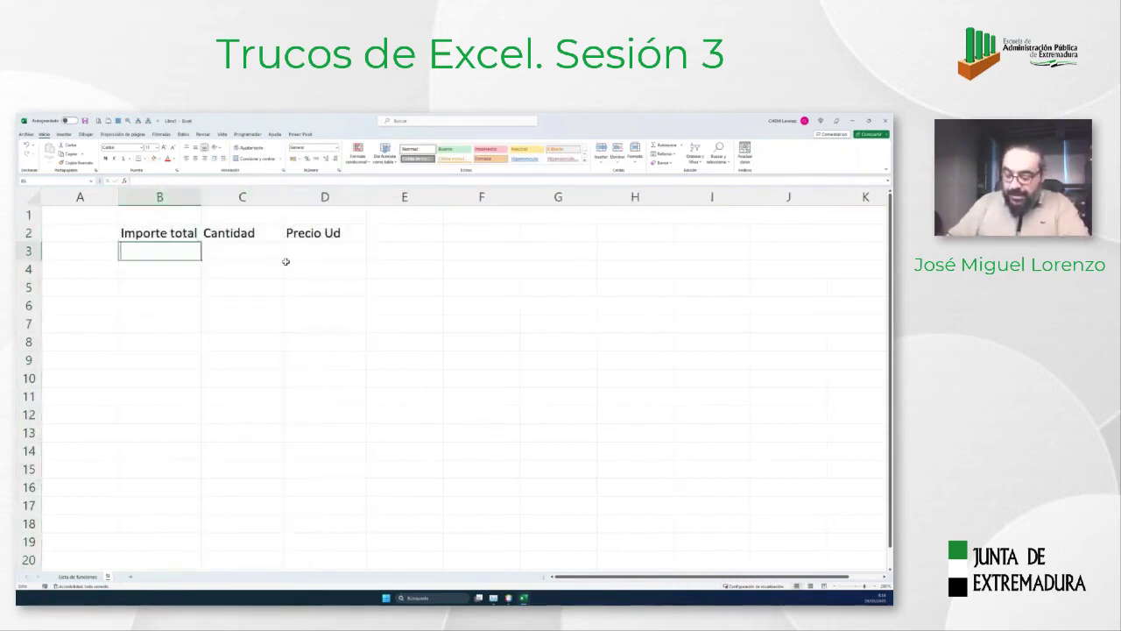
type("500")
key("Return")
type("400")
key("Return")
type("350")
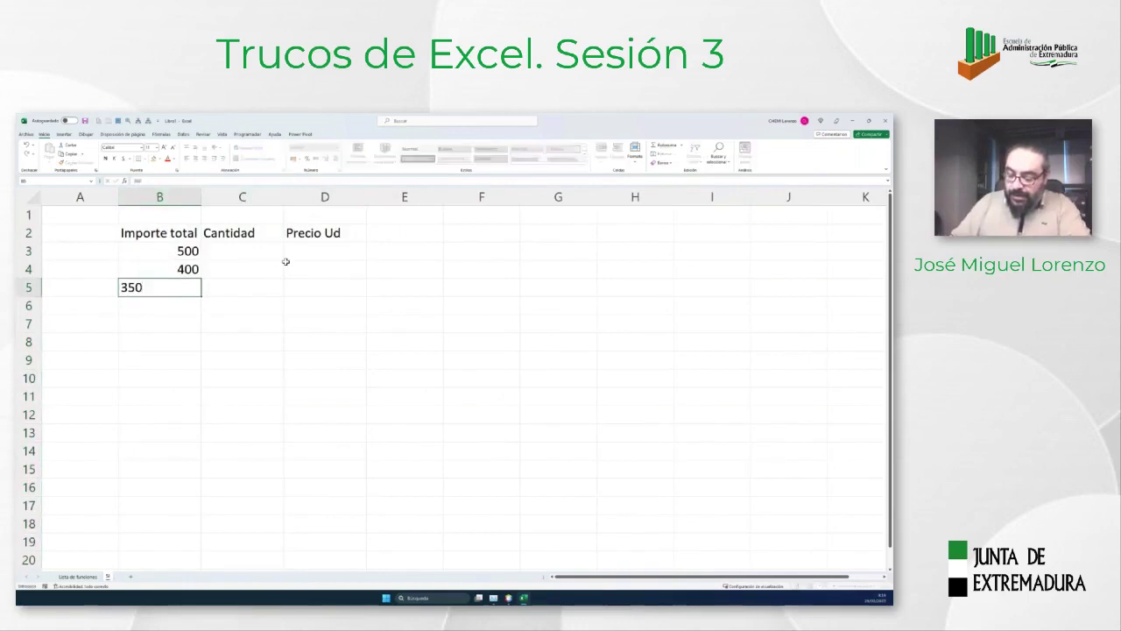
key("Return")
type("425")
key("Return")
type("620")
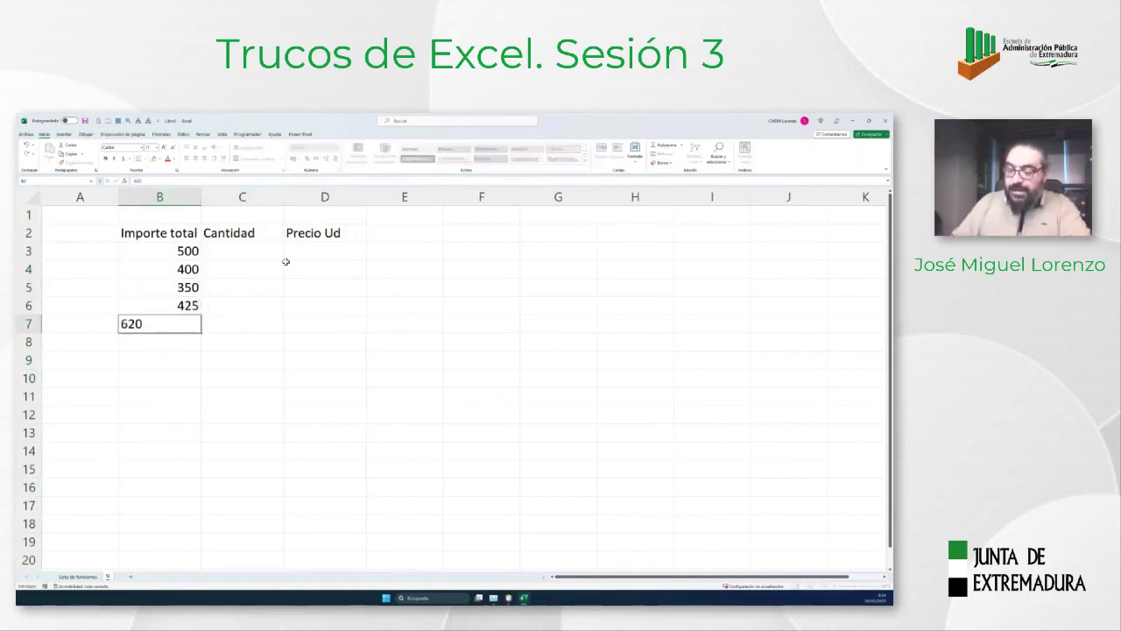
key("Return")
Enter the quantities 50, 40, 50, 62 and 35 down column C from C3.
left_click(261, 249)
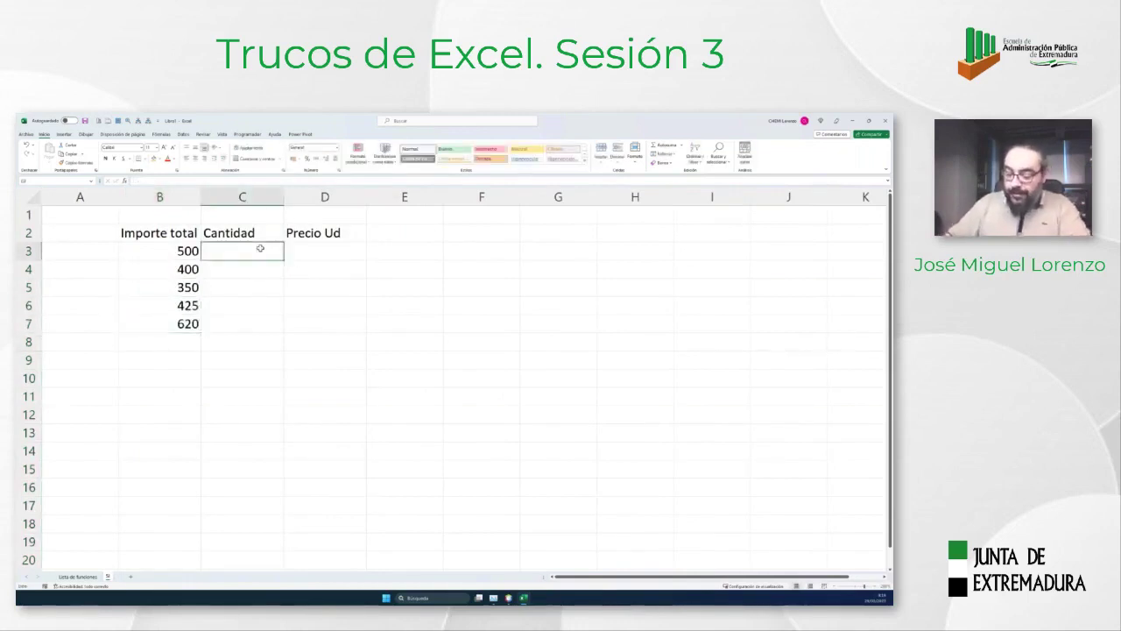
type("50")
key("Return")
type("40")
key("Return")
type("50")
key("Return")
type("6")
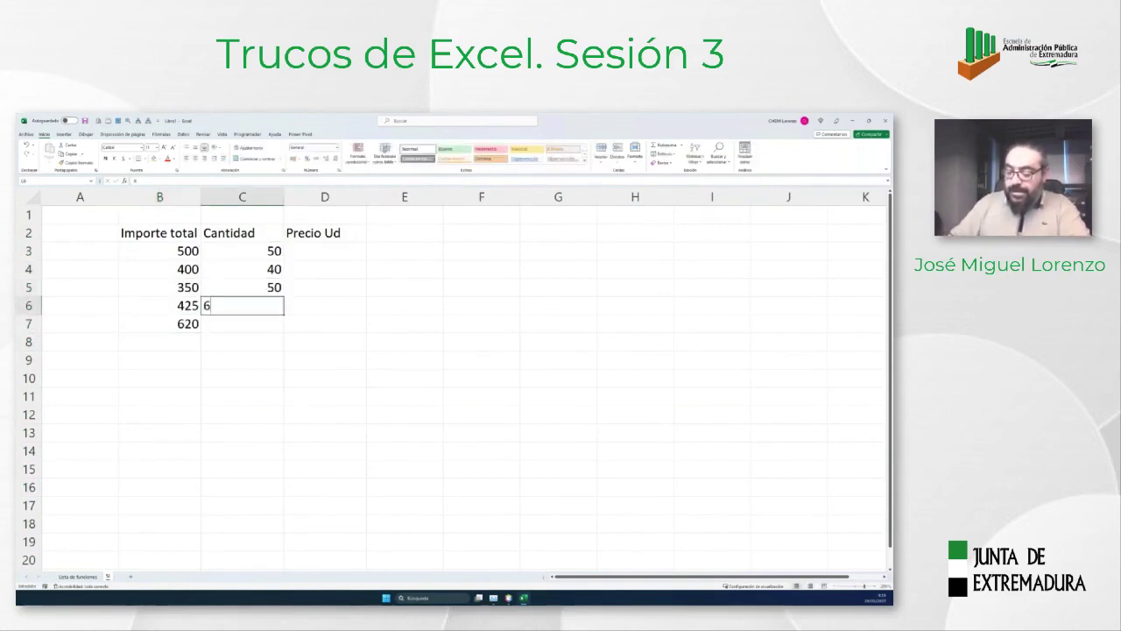
type("2")
key("Return")
type("35")
key("Return")
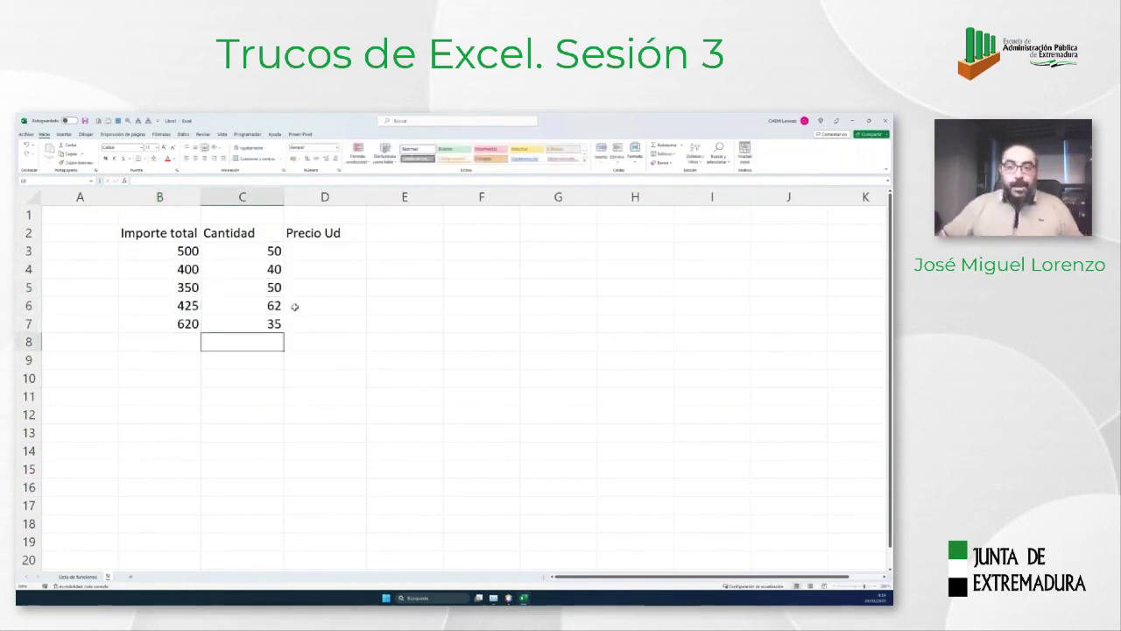
Enter =B3/C3 in D3, fill it down to D7, and add B3:B7 to the selection.
left_click(316, 252)
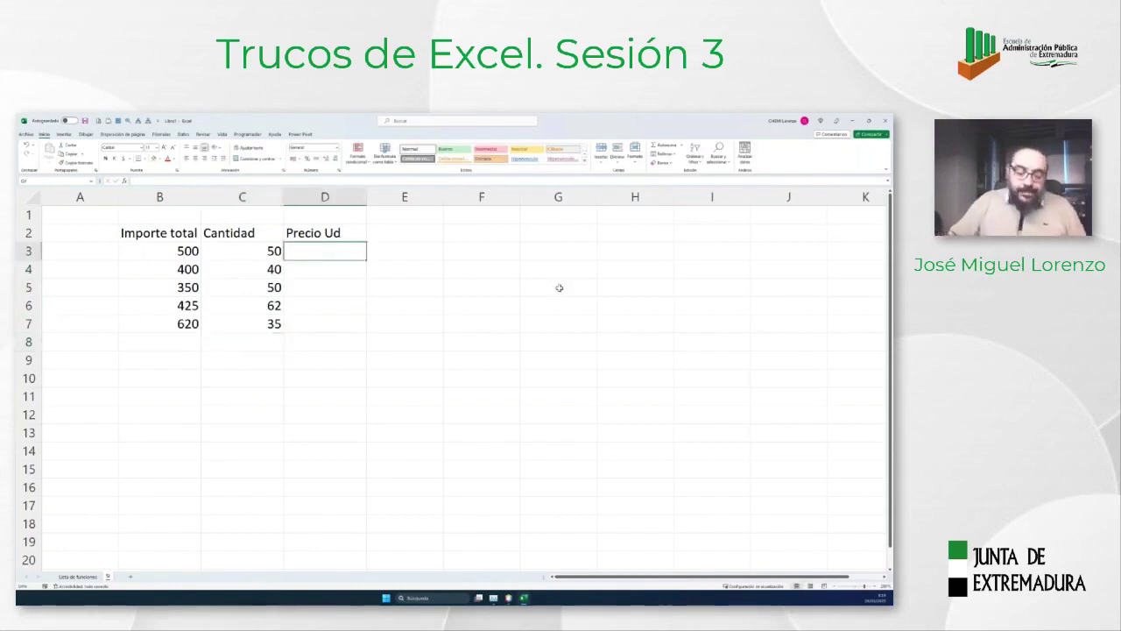
type("=")
key("Left")
key("Left")
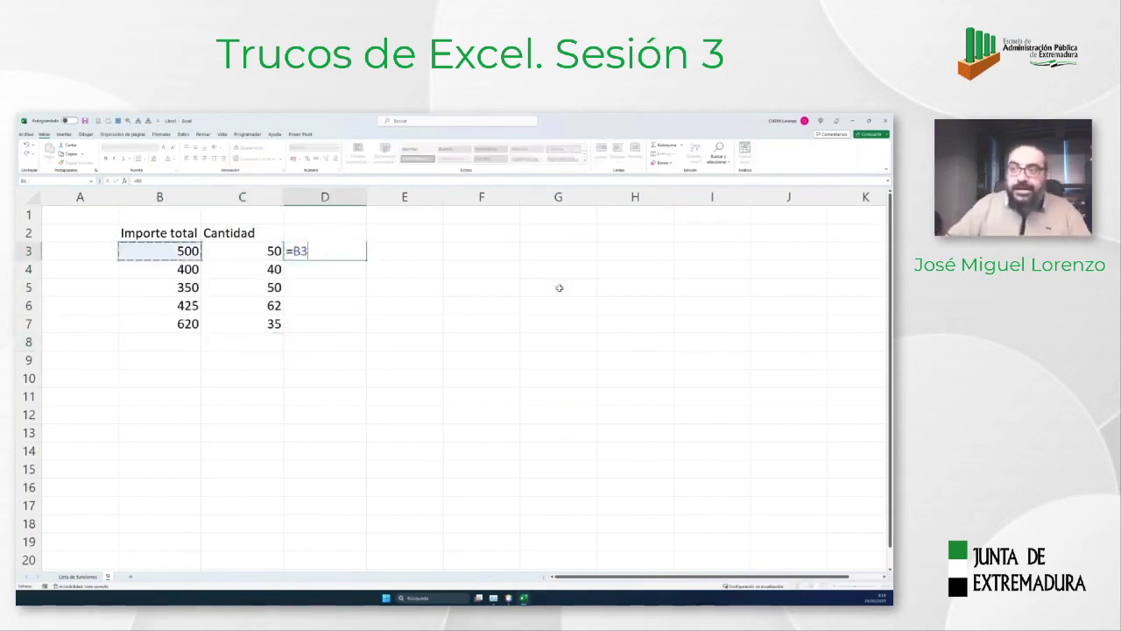
type("/")
key("Left")
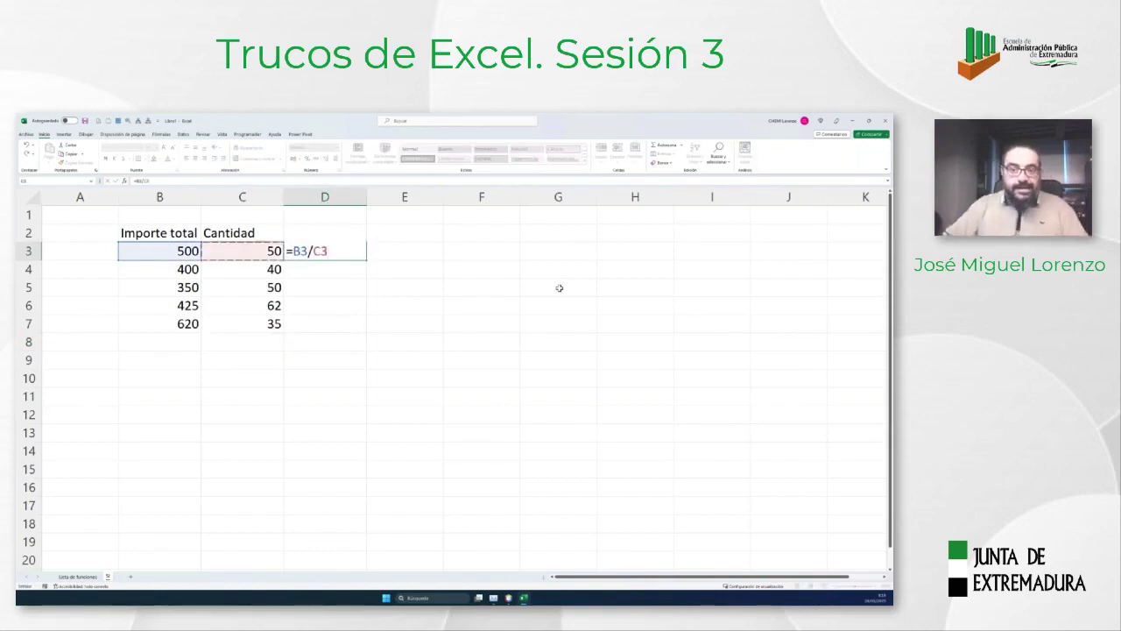
key("Return")
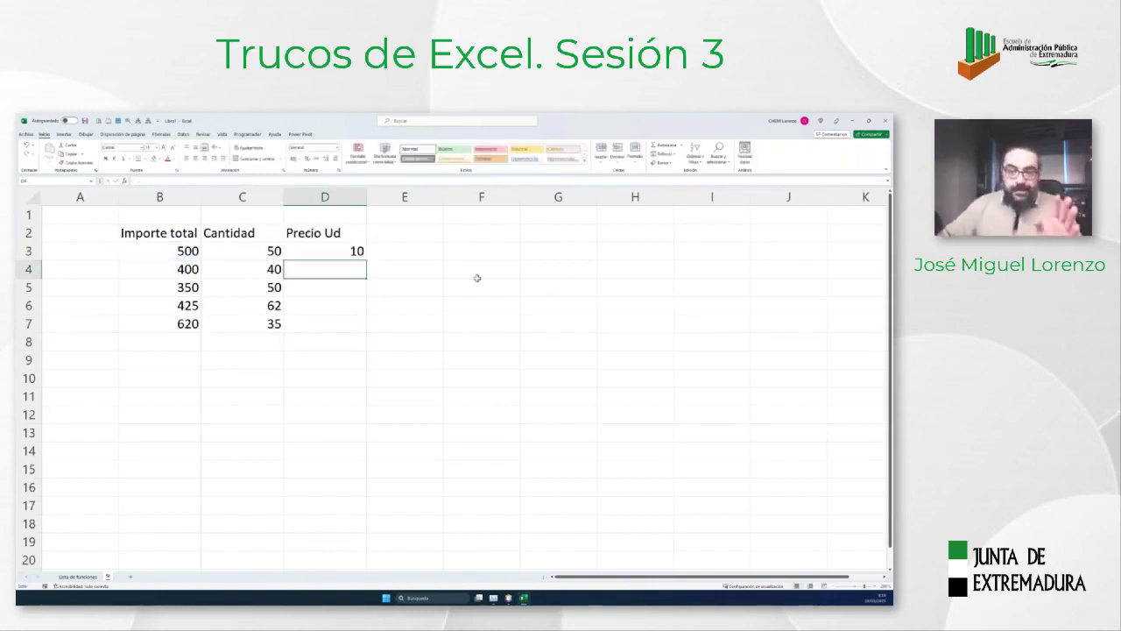
left_click(343, 257)
left_click_drag(369, 263, 368, 326)
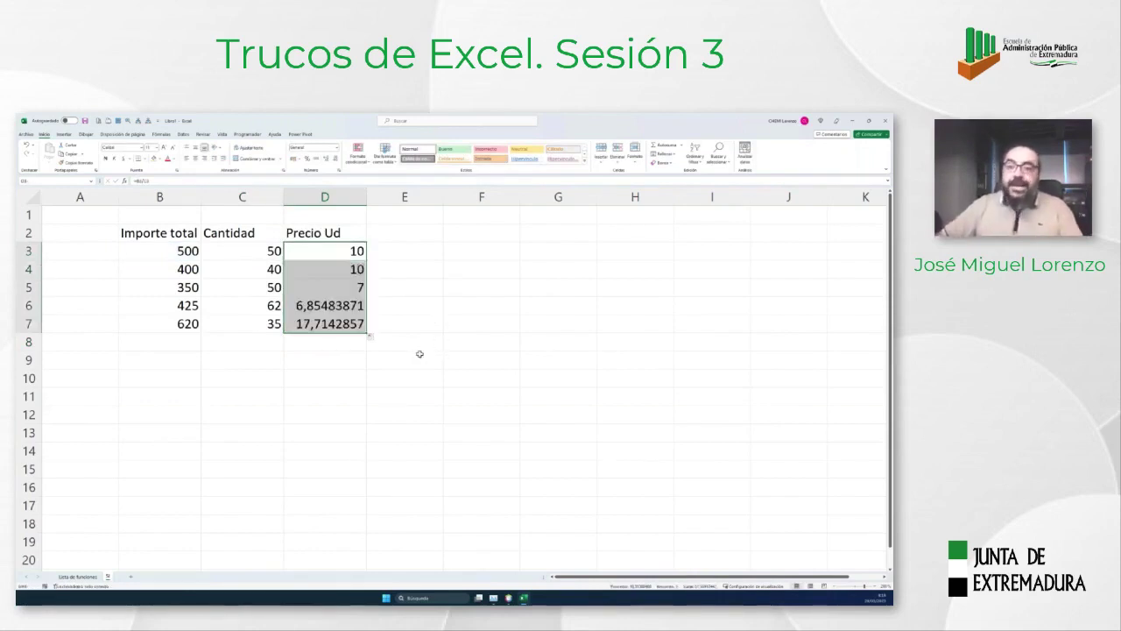
left_click_drag(180, 252, 179, 326)
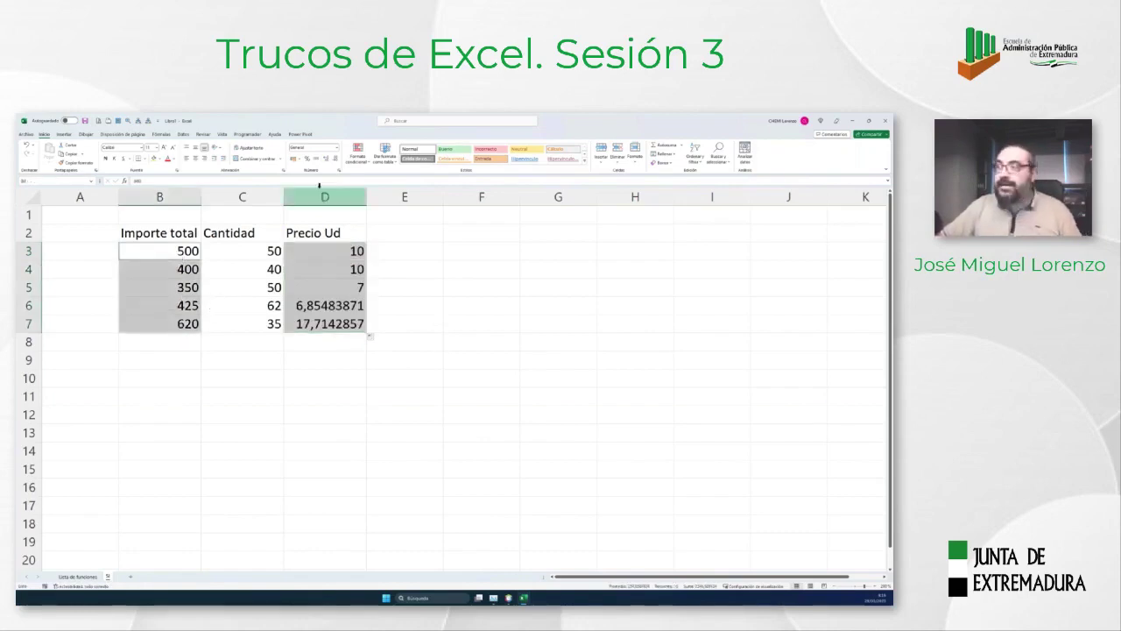
Apply the Moneda euro currency format to B3:B7 and D3:D7.
left_click(337, 151)
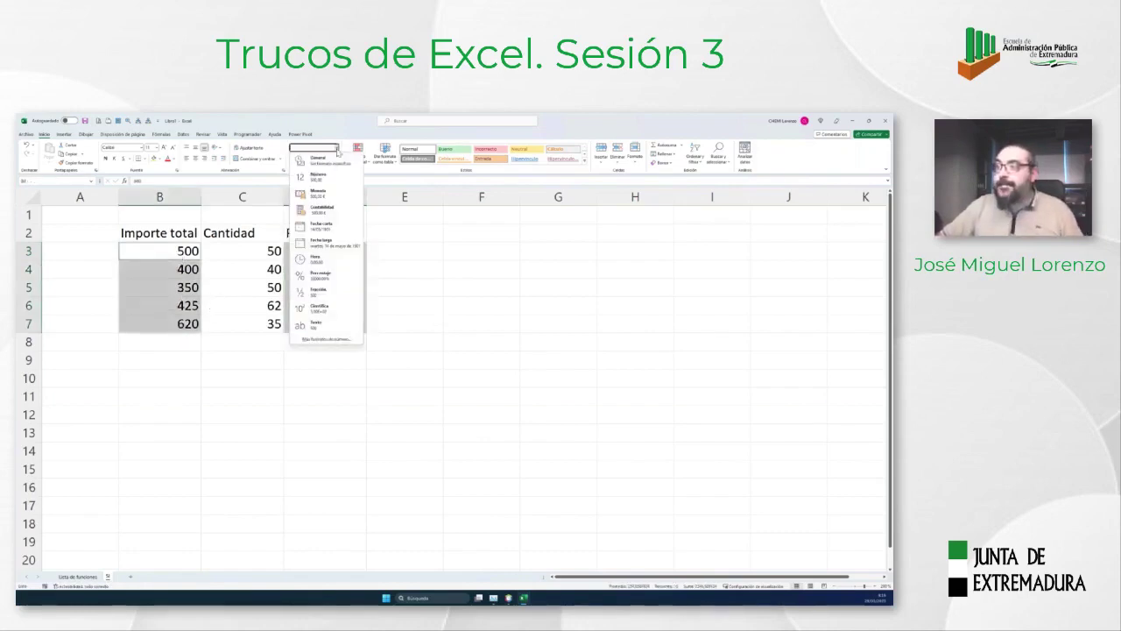
left_click(336, 196)
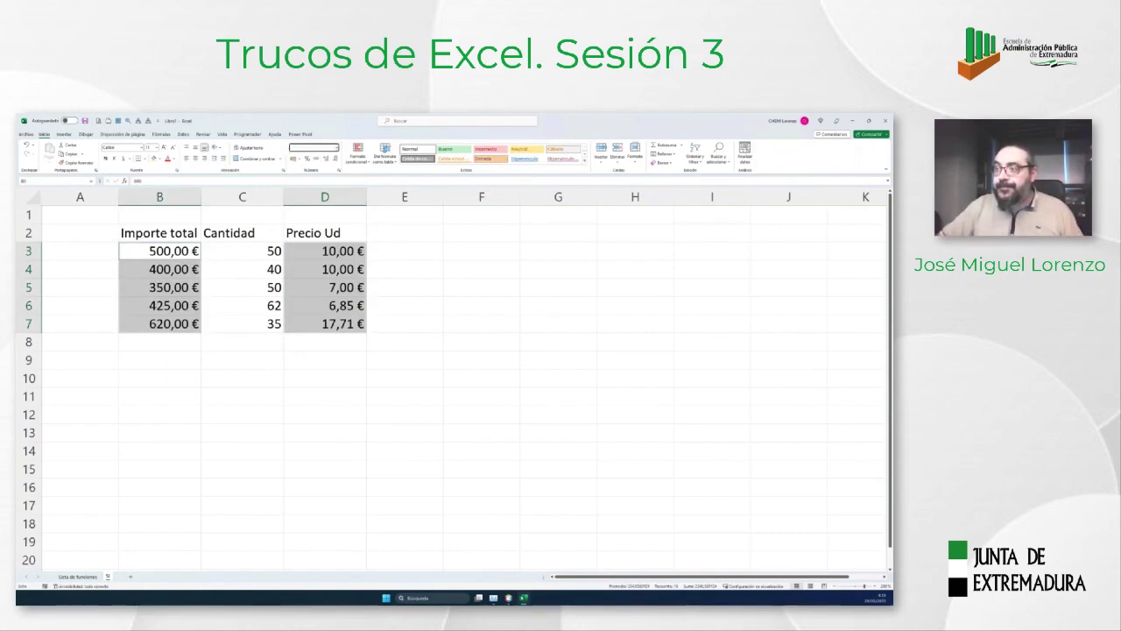
left_click(417, 326)
Test 0 as B5's total, undo to restore 350, then select B8.
left_click(180, 287)
type("0")
key("Return")
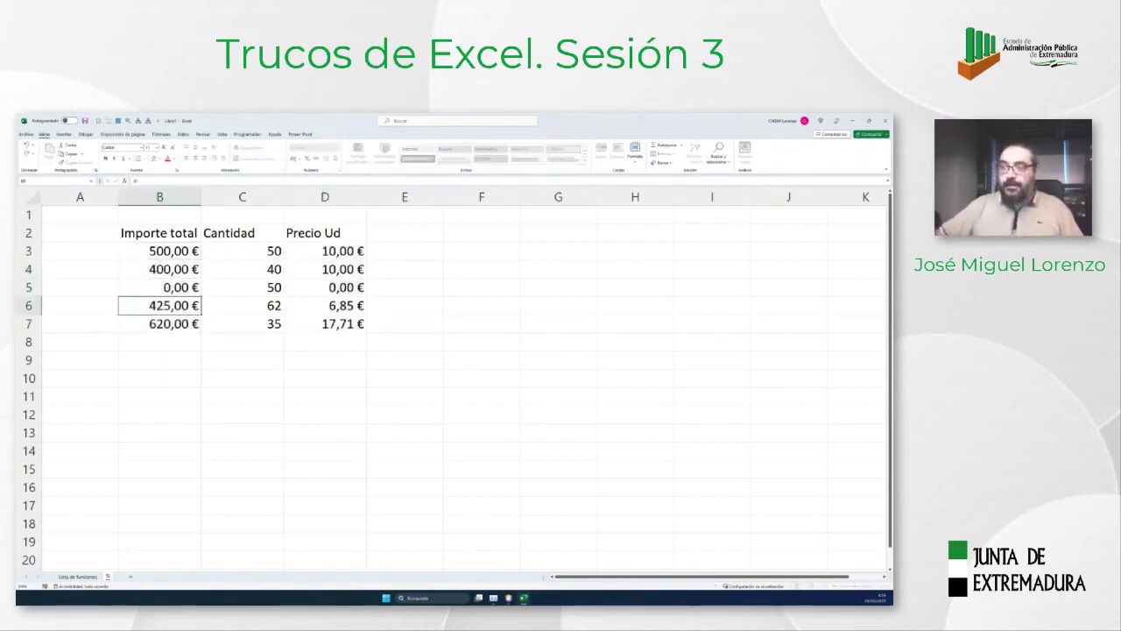
key("ctrl+z")
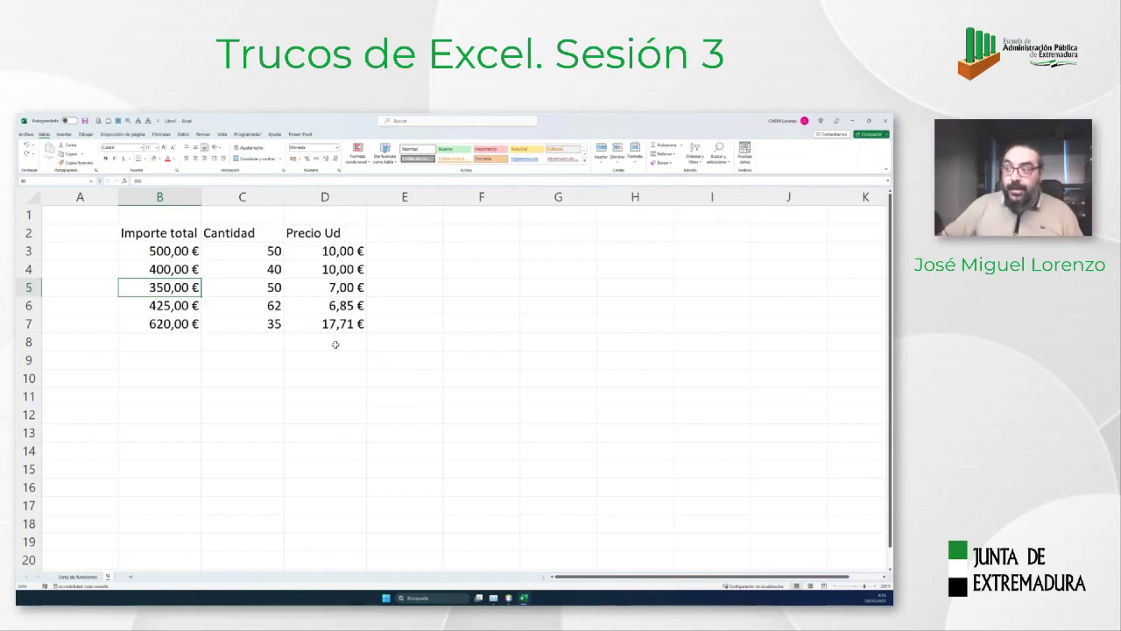
left_click(334, 343)
left_click(185, 345)
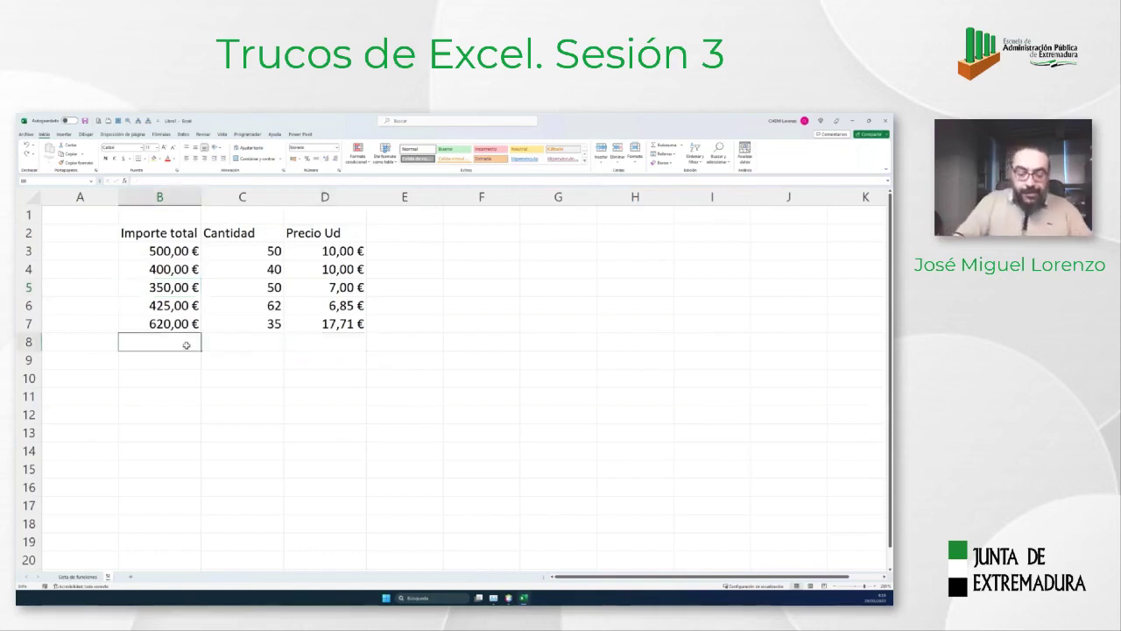
Enter =SUMA(B3:B7) in B8 to total the amounts as 2.295,00 €.
type("=suma(")
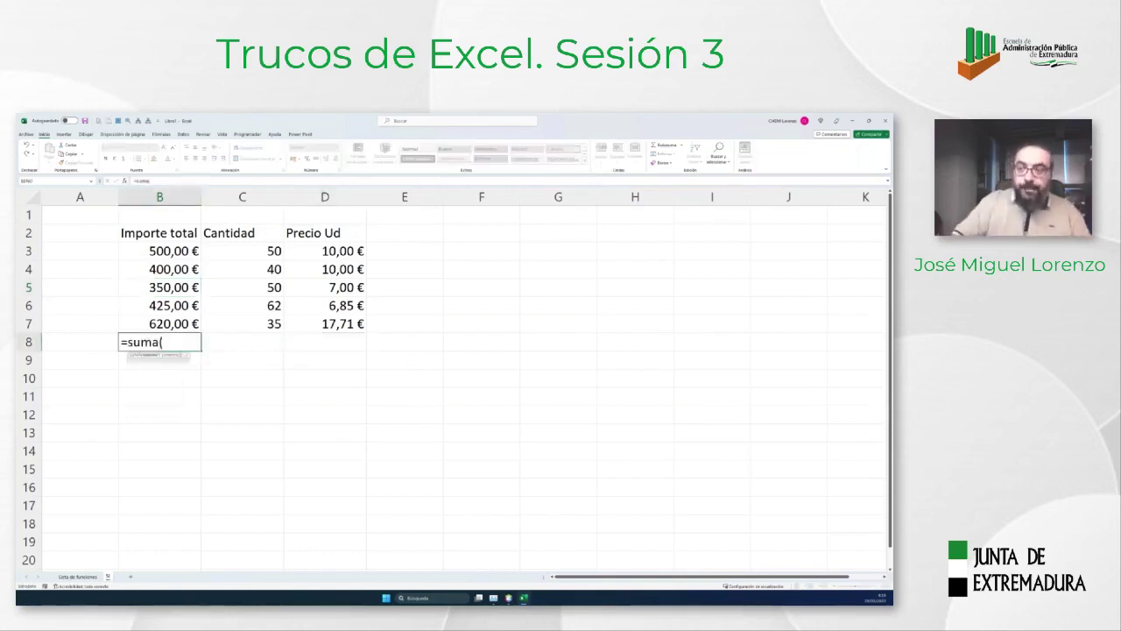
left_click_drag(175, 324, 209, 237)
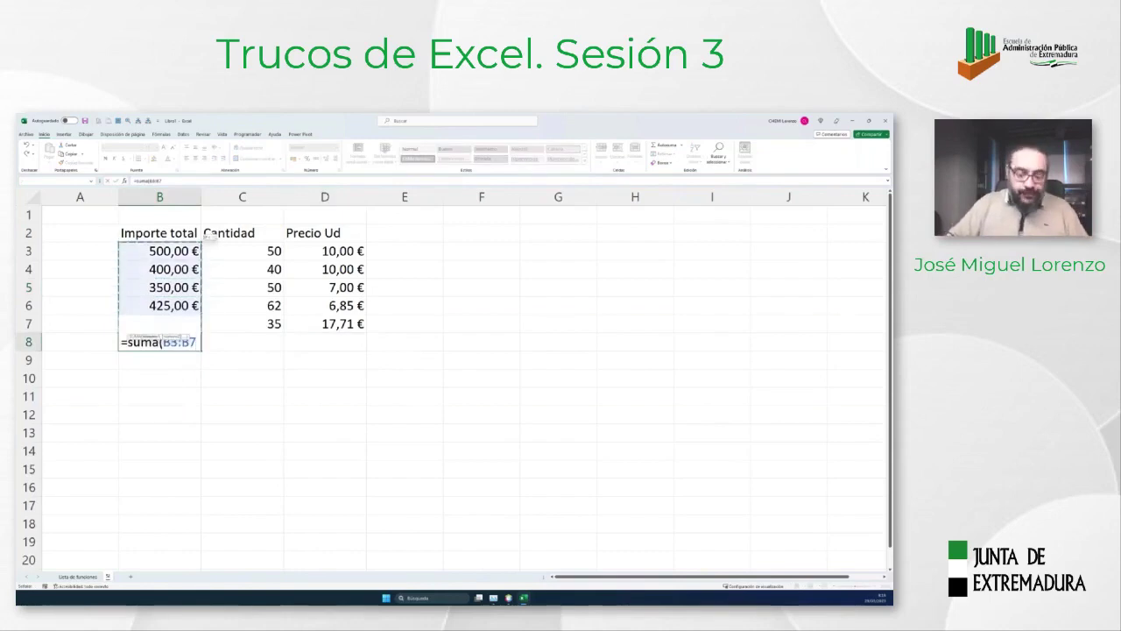
type(")")
key("Return")
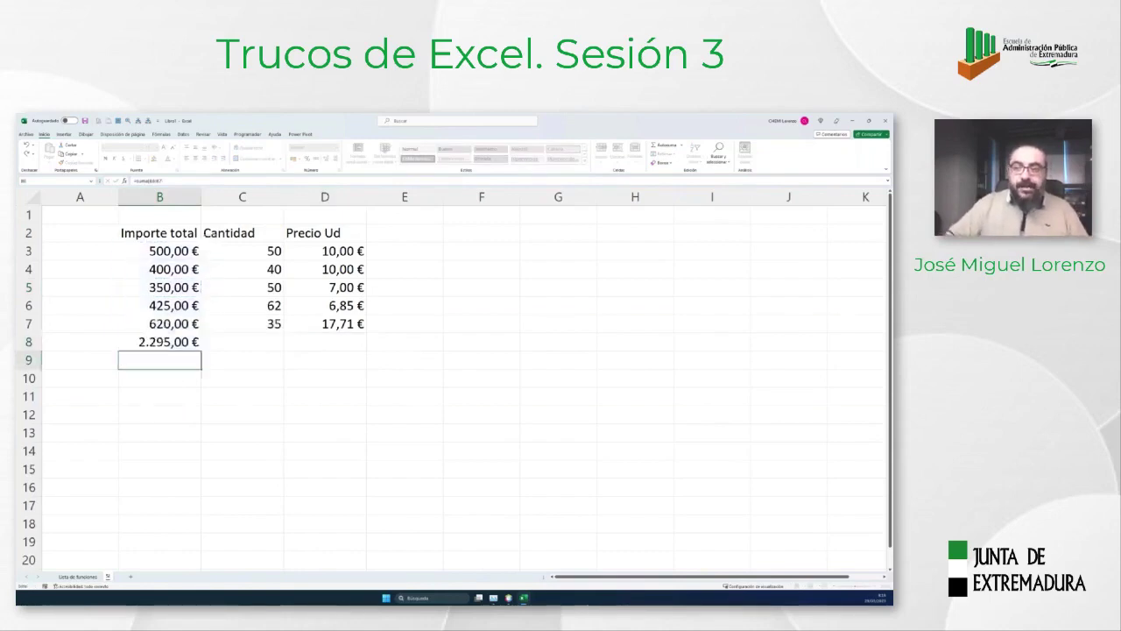
Enter =PROMEDIO(D3:D7) in D8 to average the unit prices as 10,31 €.
left_click(355, 347)
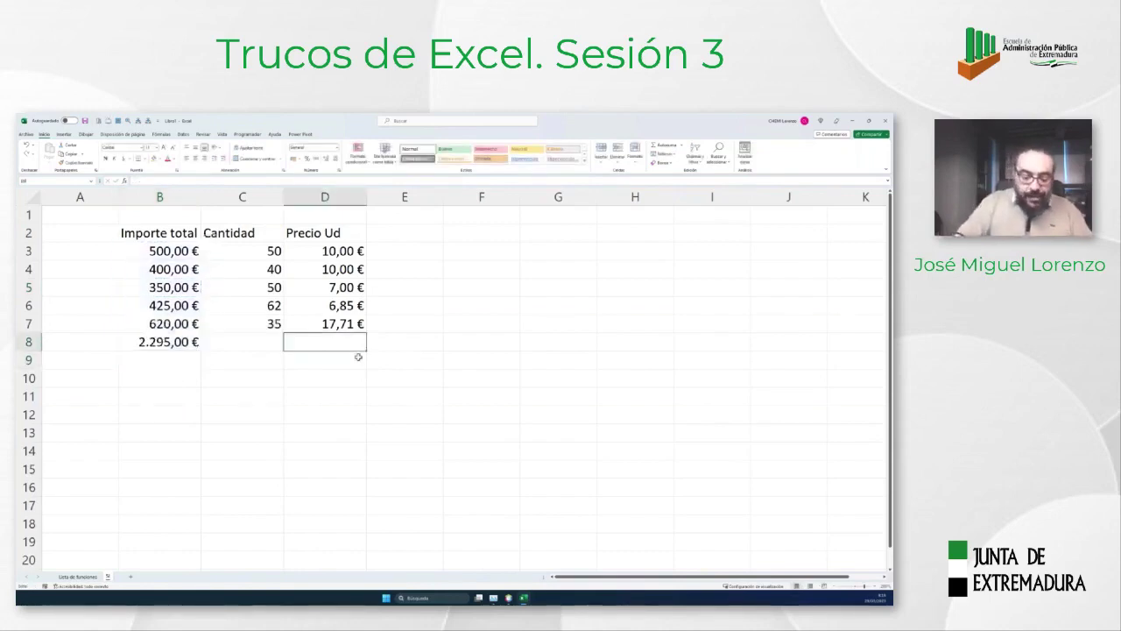
type("=prom")
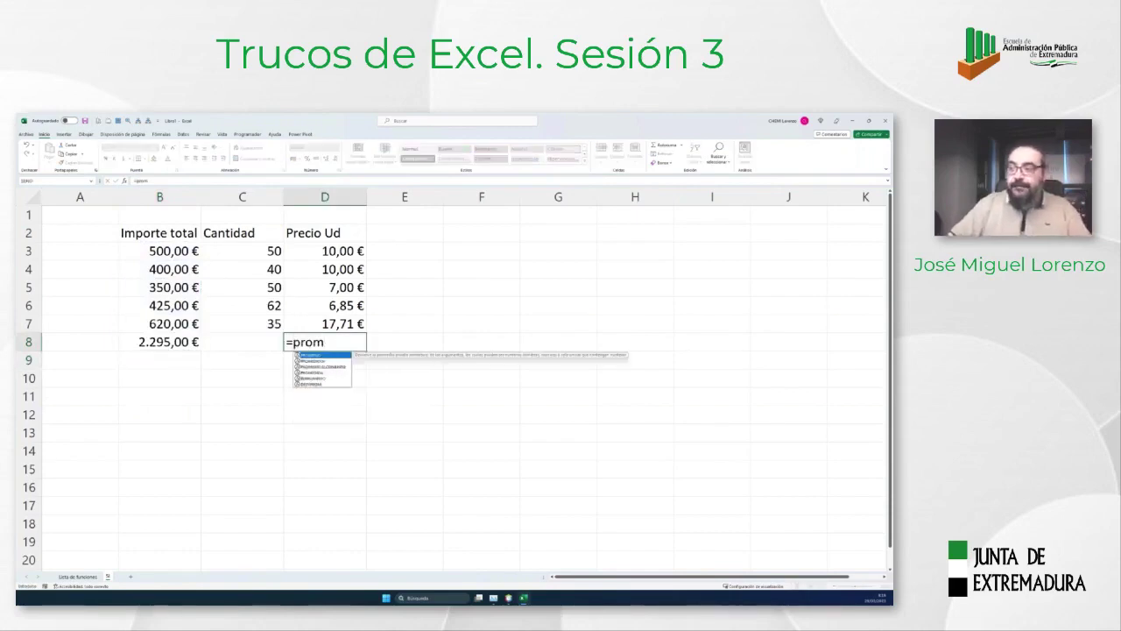
key("Tab")
left_click_drag(325, 251, 331, 321)
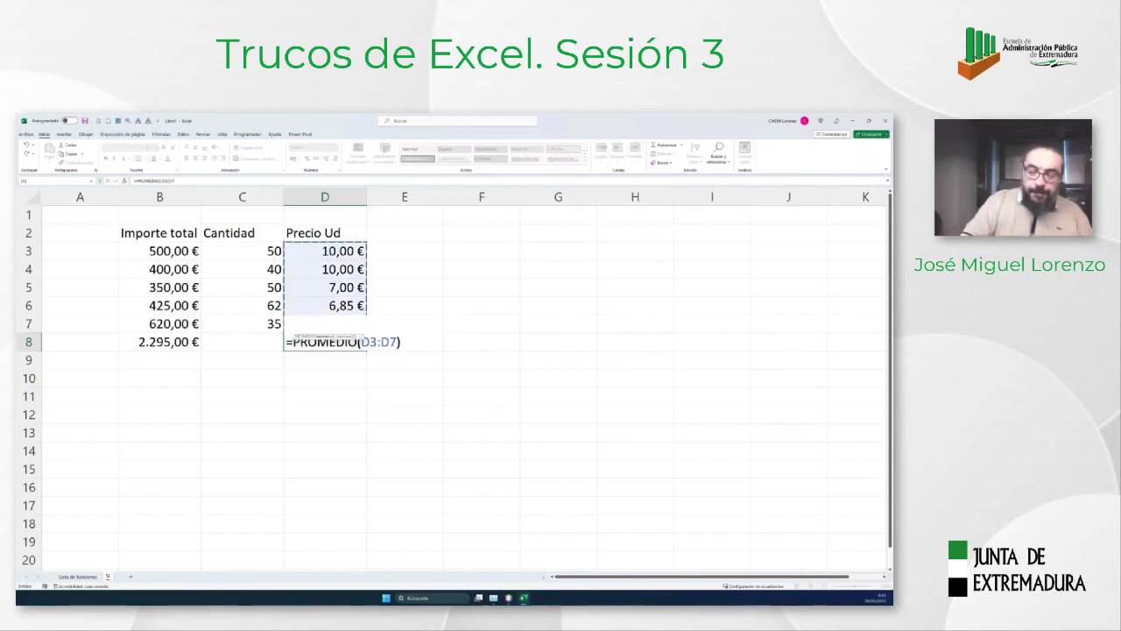
type(")")
key("Return")
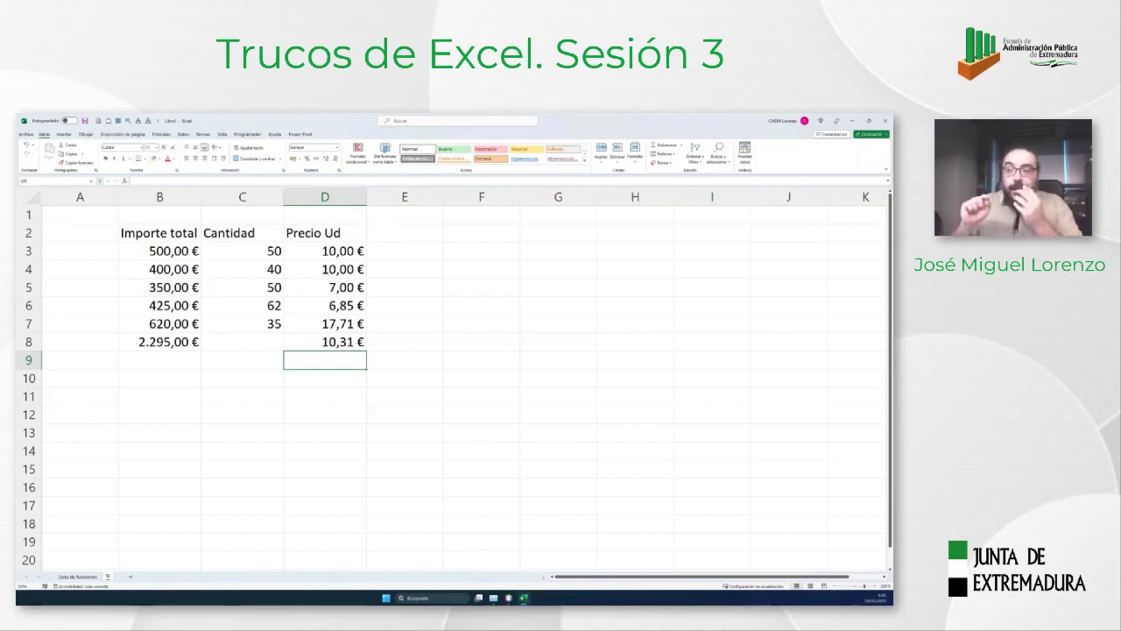
Label rows 3 to 7 in column A with a, b, c, d and e.
left_click(79, 252)
type("a")
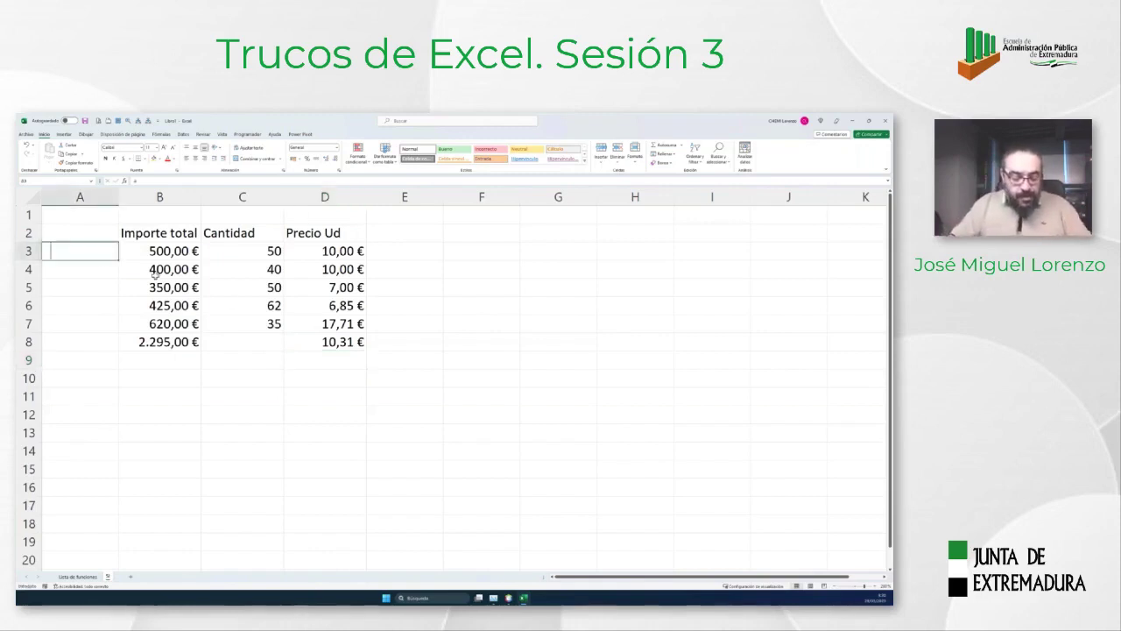
key("Return")
type("b")
key("Return")
type("c")
key("Return")
type("d")
key("Return")
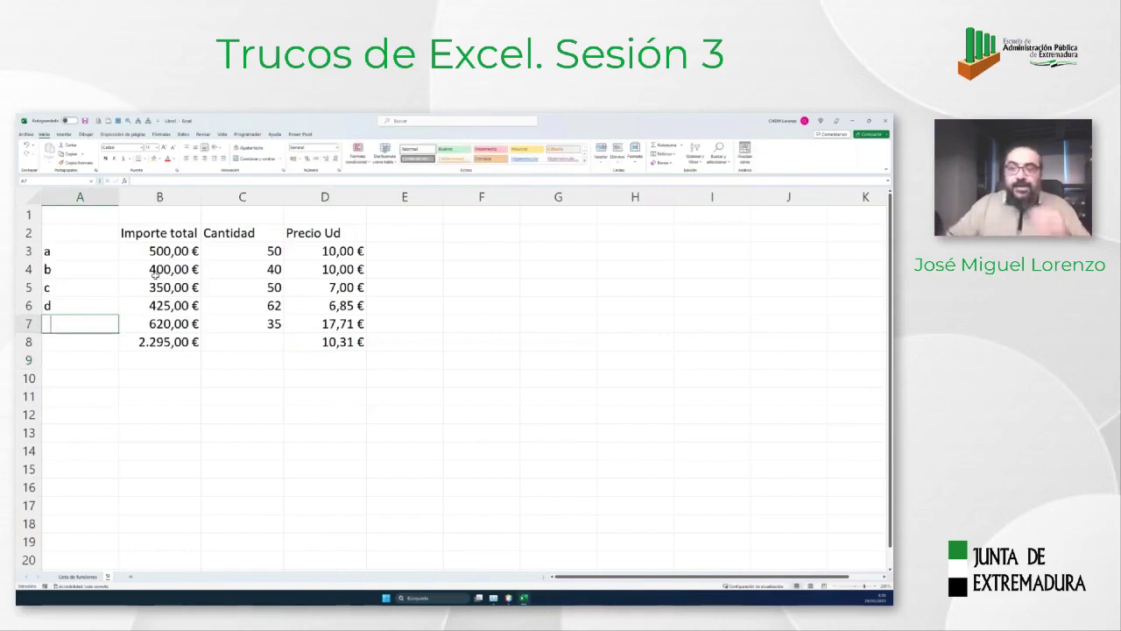
type("e")
key("Return")
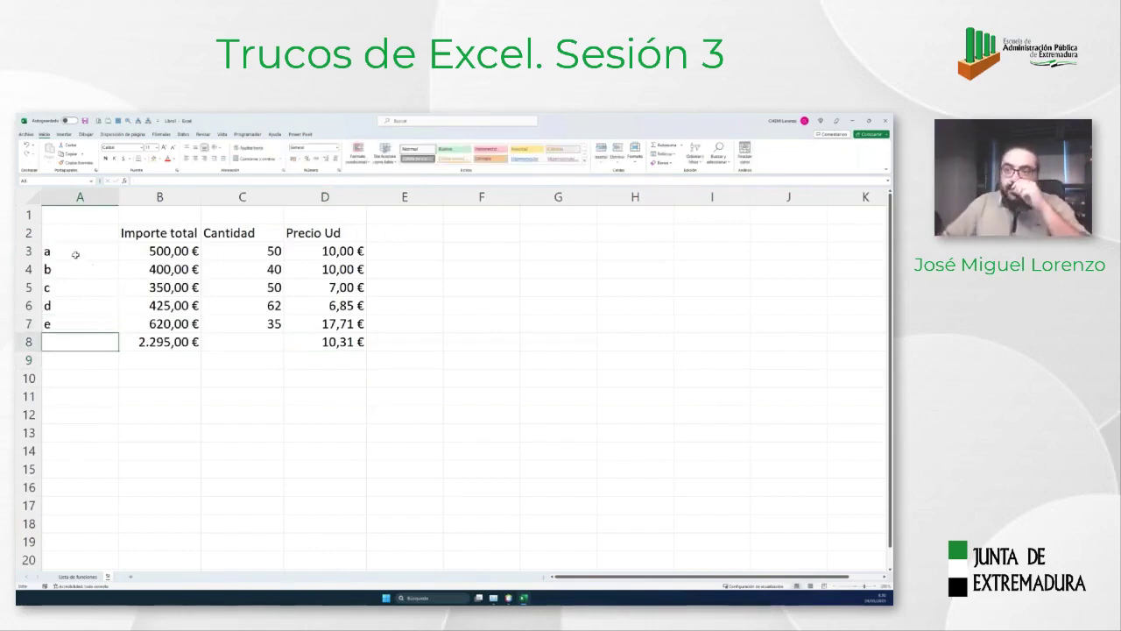
left_click(78, 254)
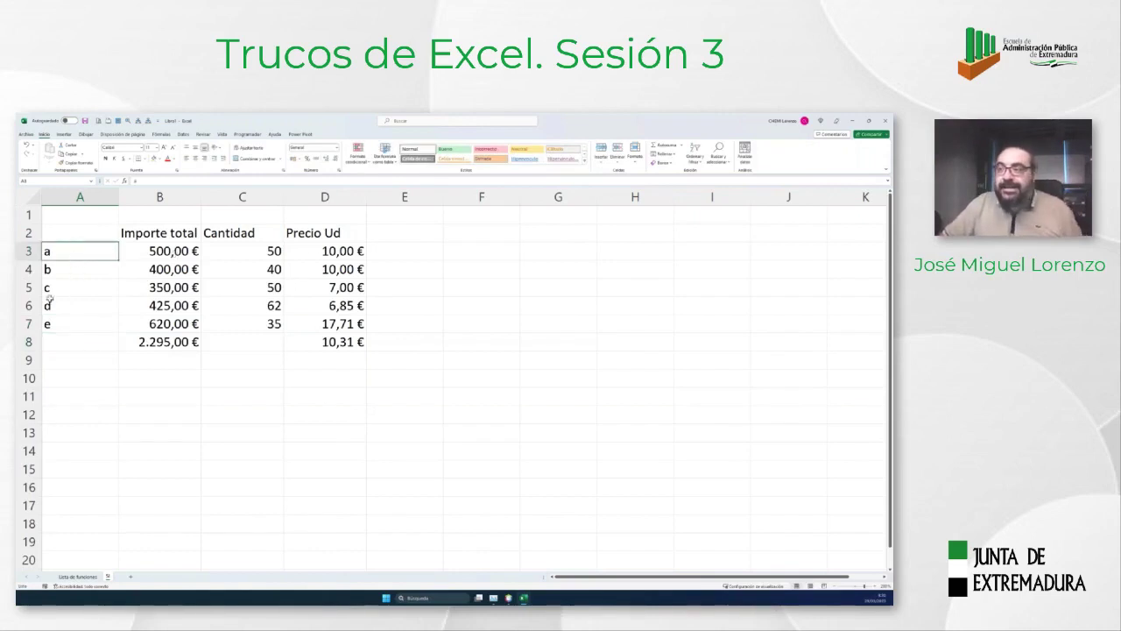
Insert an empty column before column A and narrow the a–e label column.
left_click(61, 200)
right_click(58, 202)
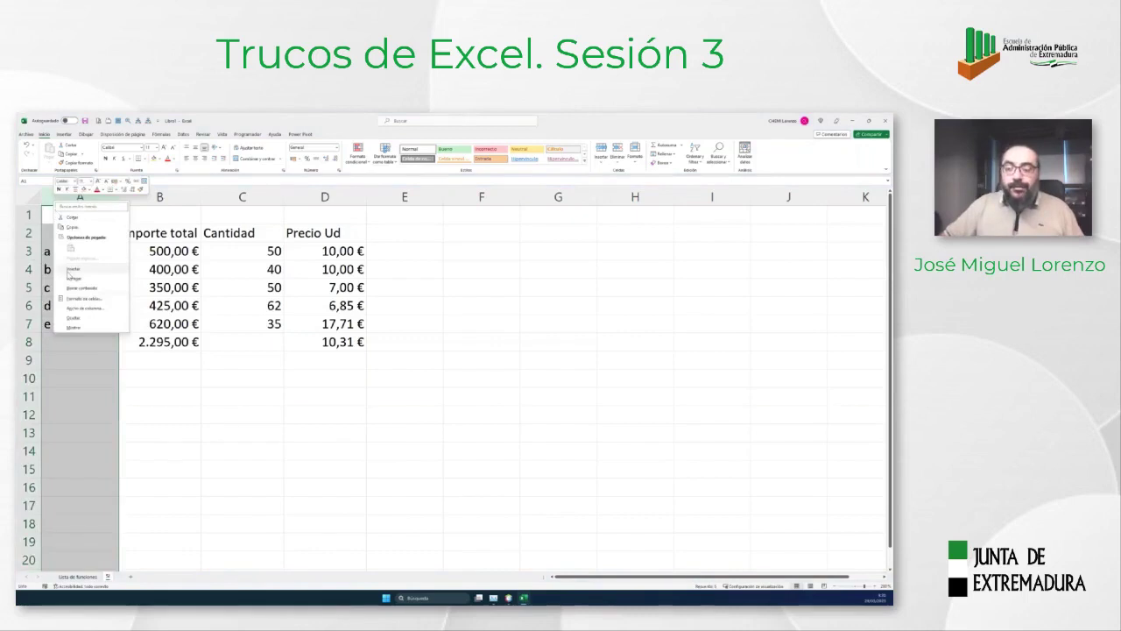
left_click(71, 269)
left_click_drag(190, 196, 149, 196)
left_click(226, 411)
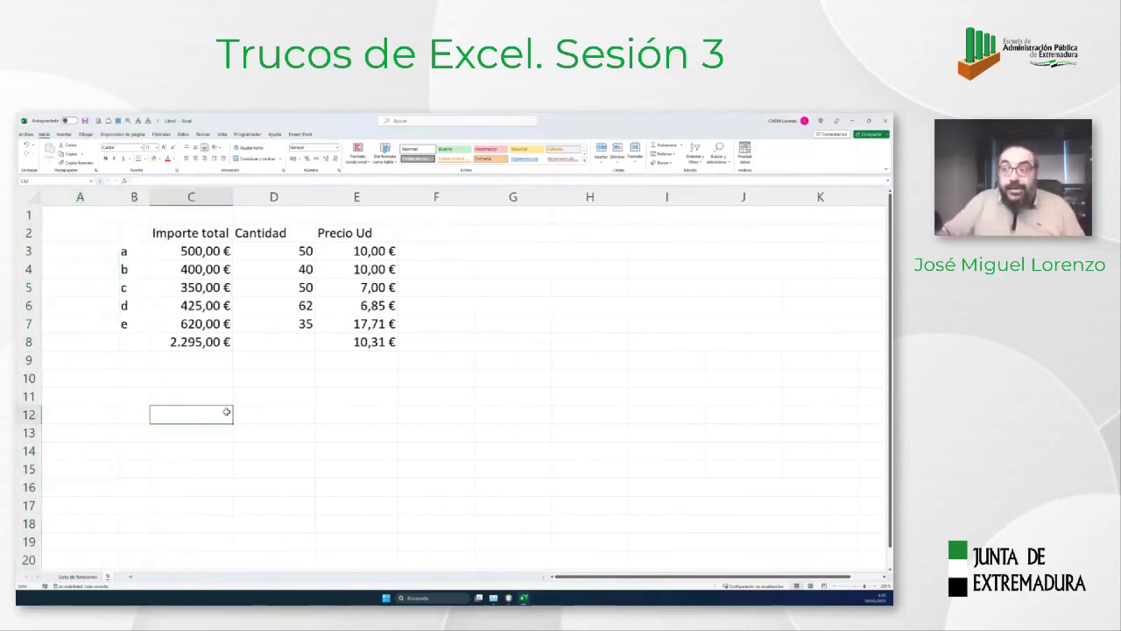
Enter 0 as row d's Importe total and Cantidad, producing #¡DIV/0! errors.
left_click(129, 305)
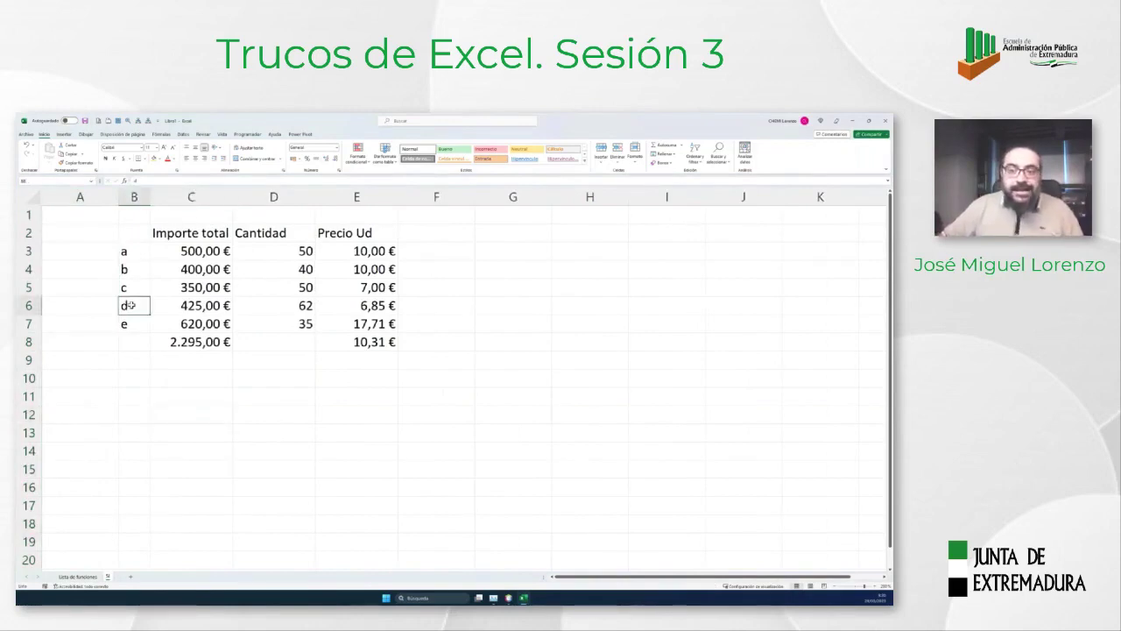
left_click(197, 305)
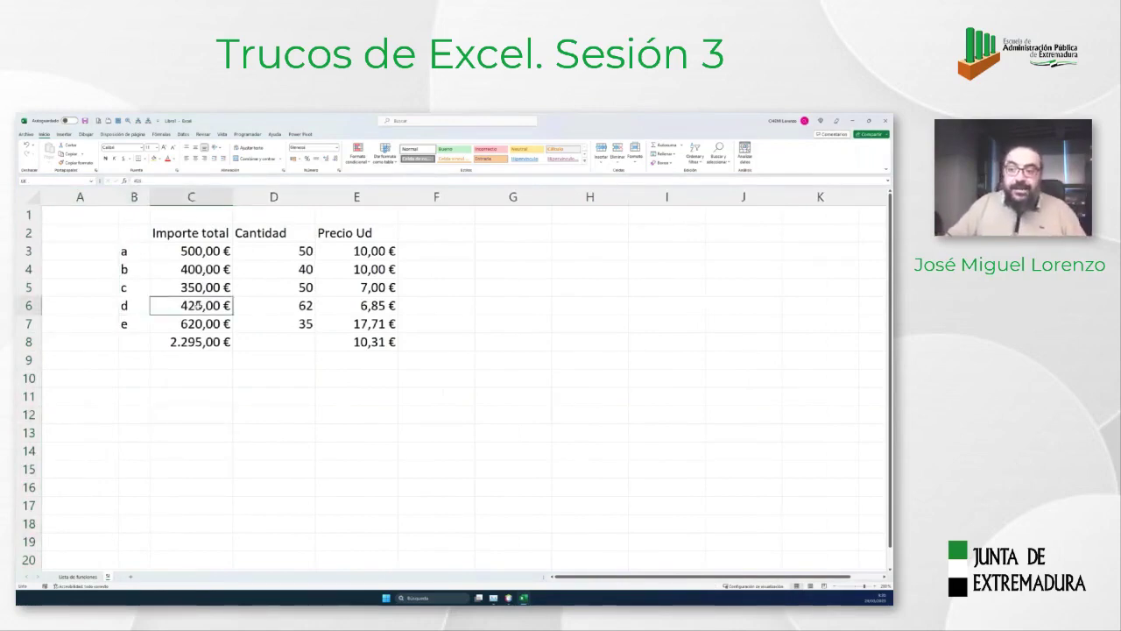
type("0")
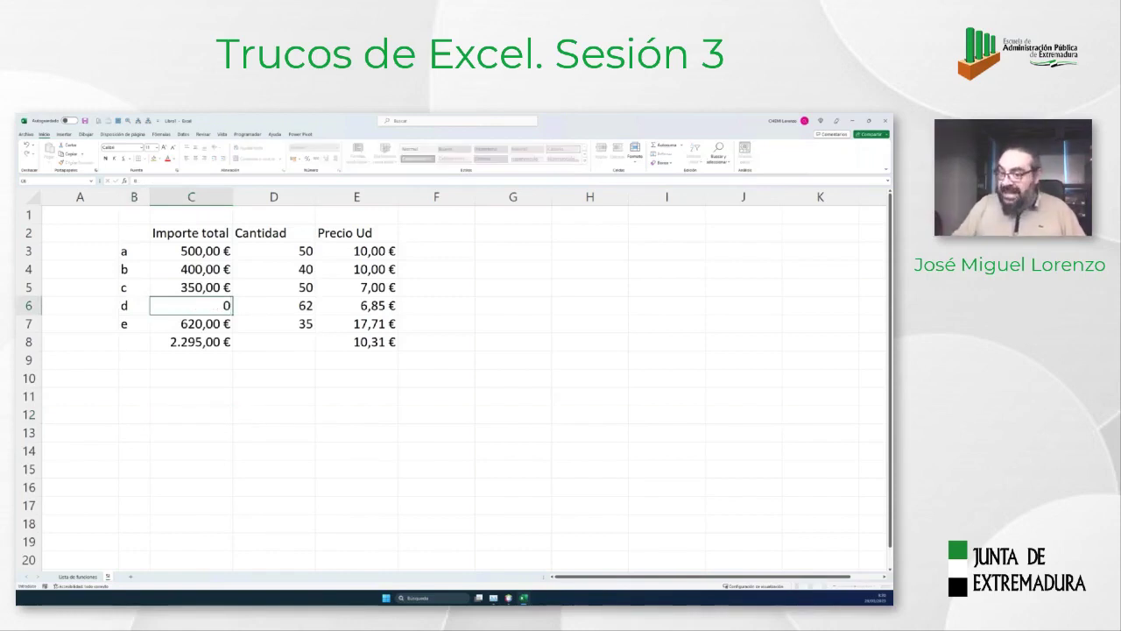
key("Tab")
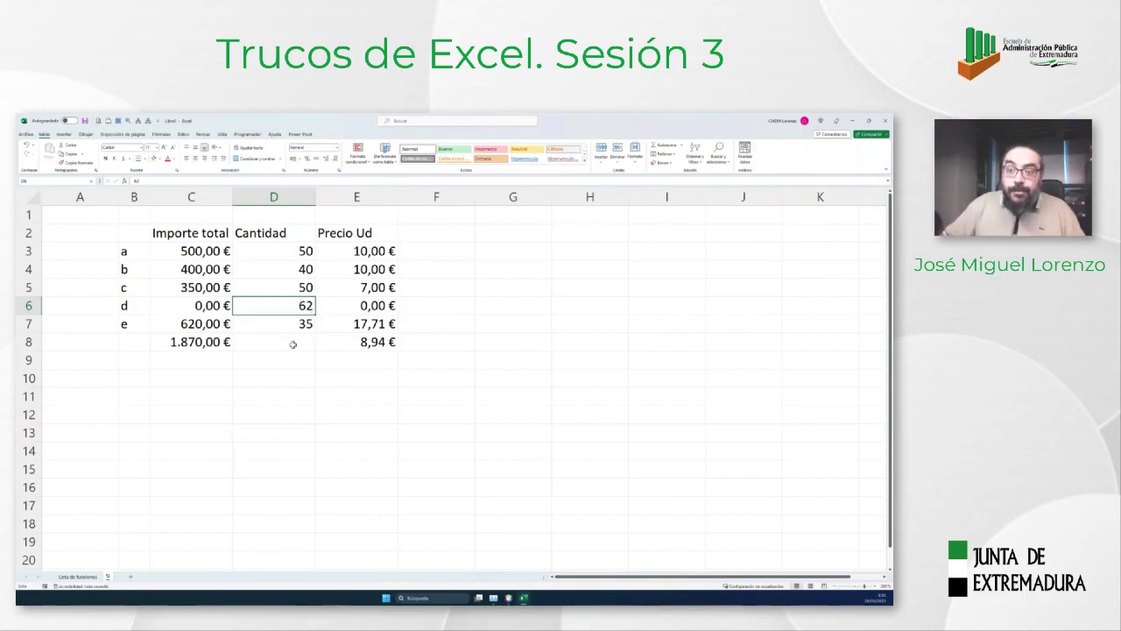
type("0")
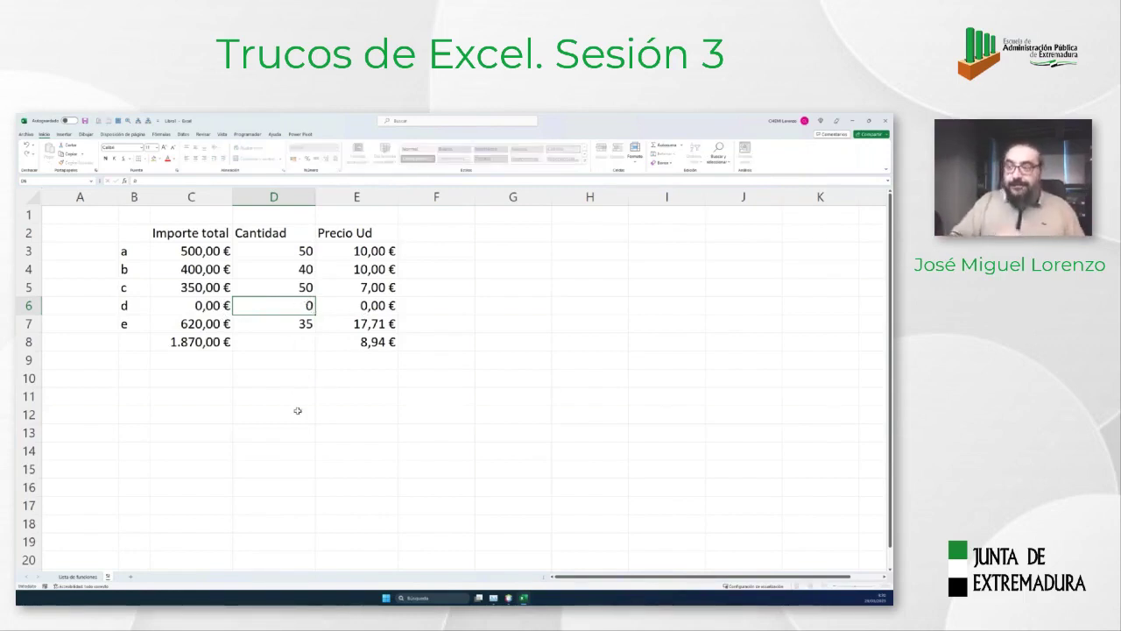
key("Return")
left_click(367, 303)
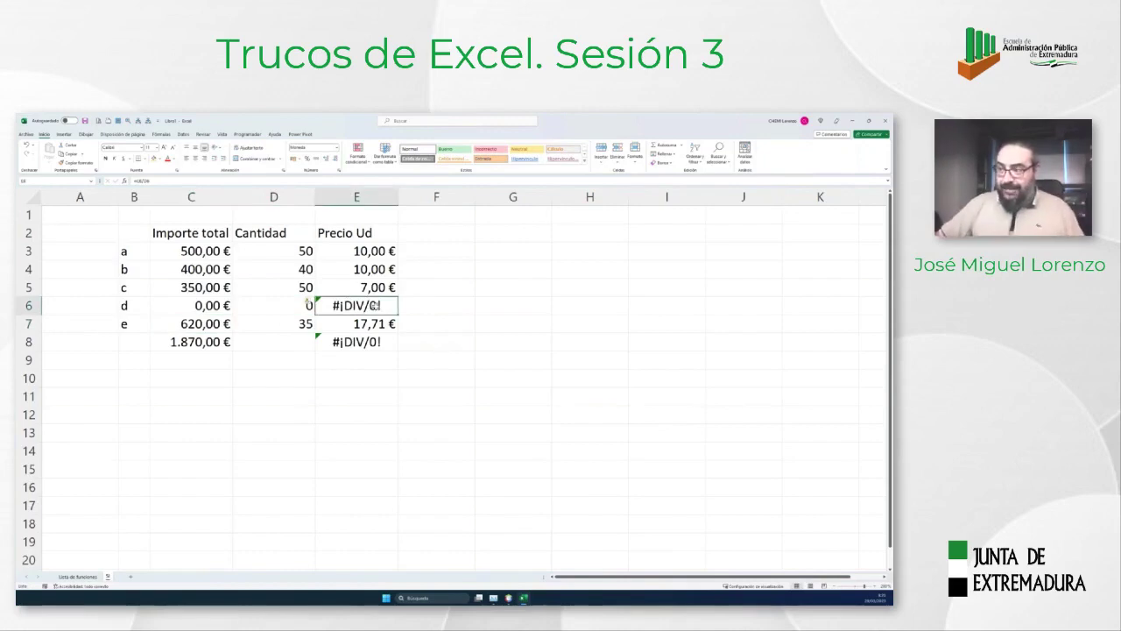
Inspect the Precio Ud formulas in E6 and E3 (=C3/D3) without changing them.
double_click(375, 306)
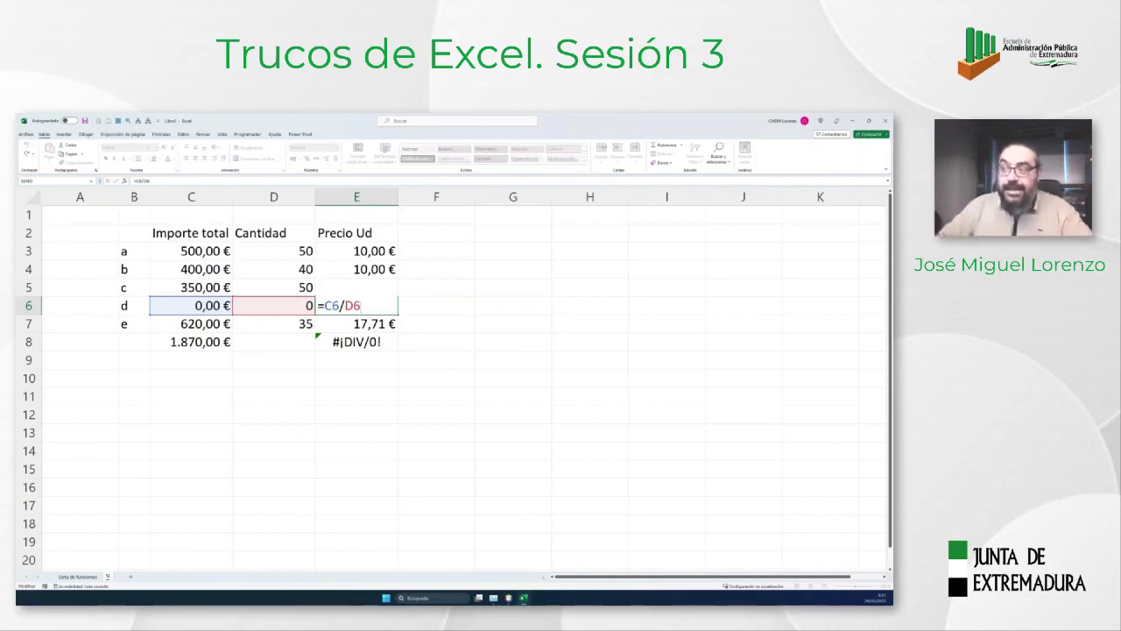
key("Return")
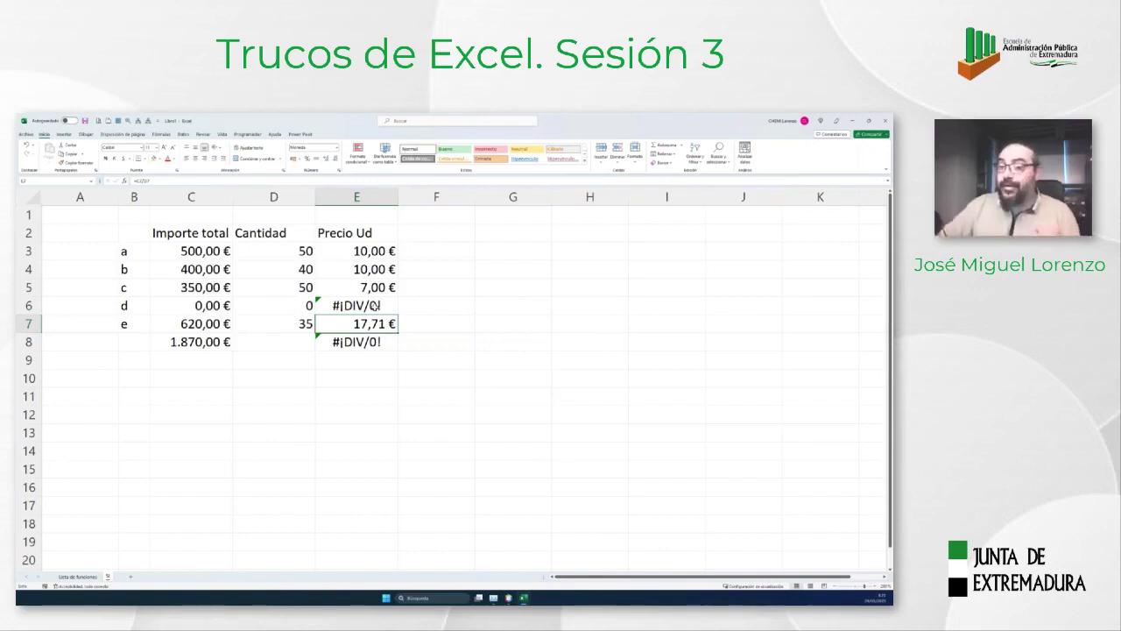
double_click(375, 305)
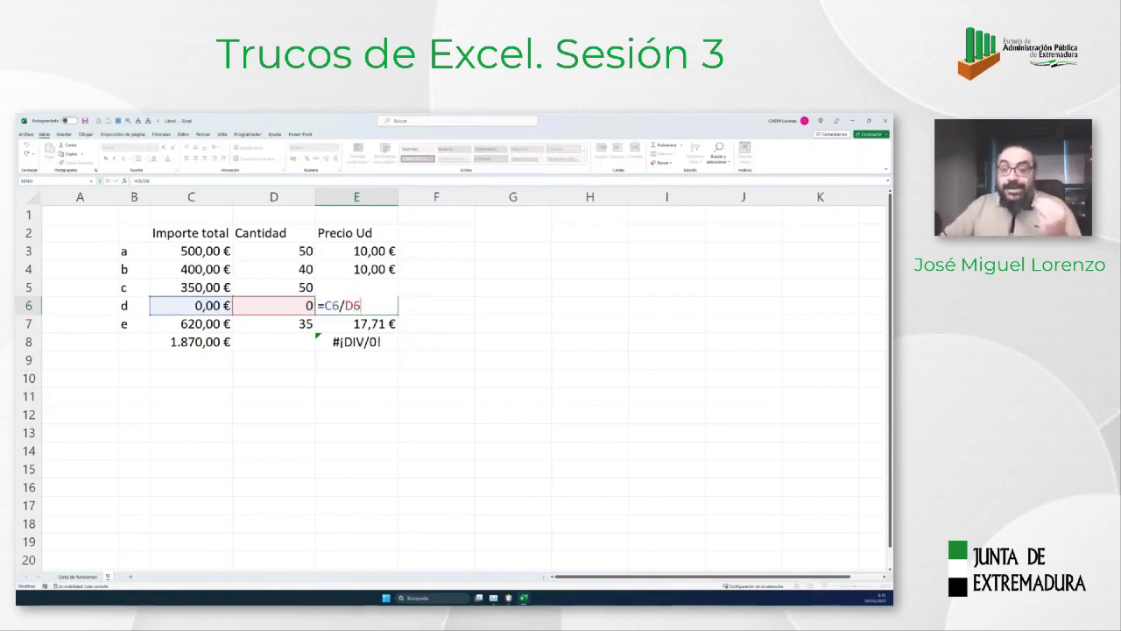
key("Return")
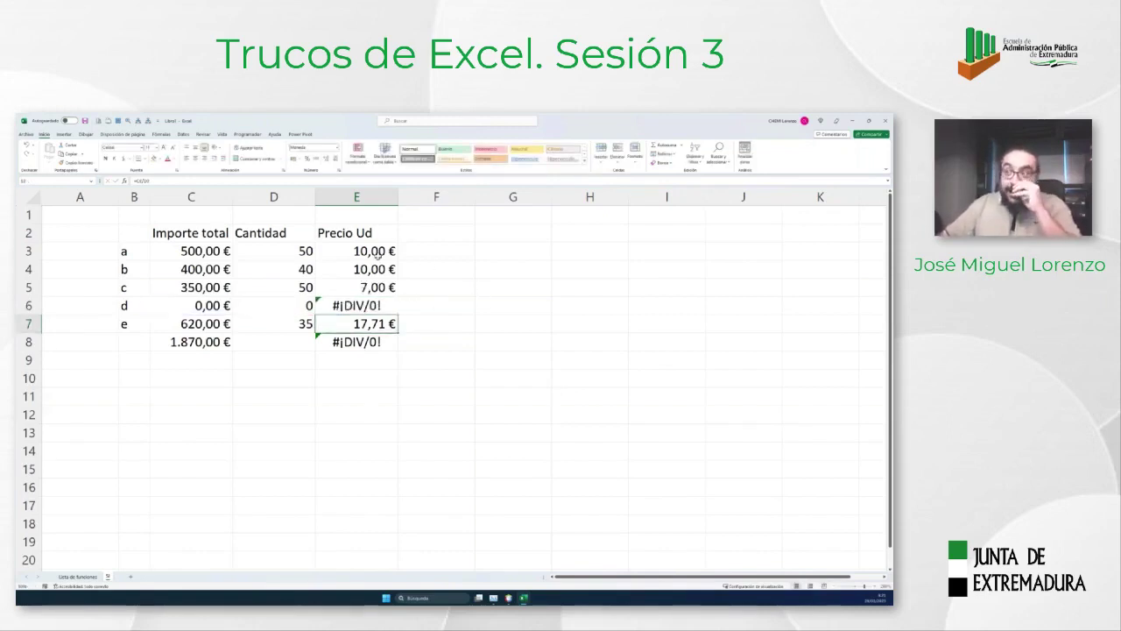
left_click(375, 254)
double_click(375, 254)
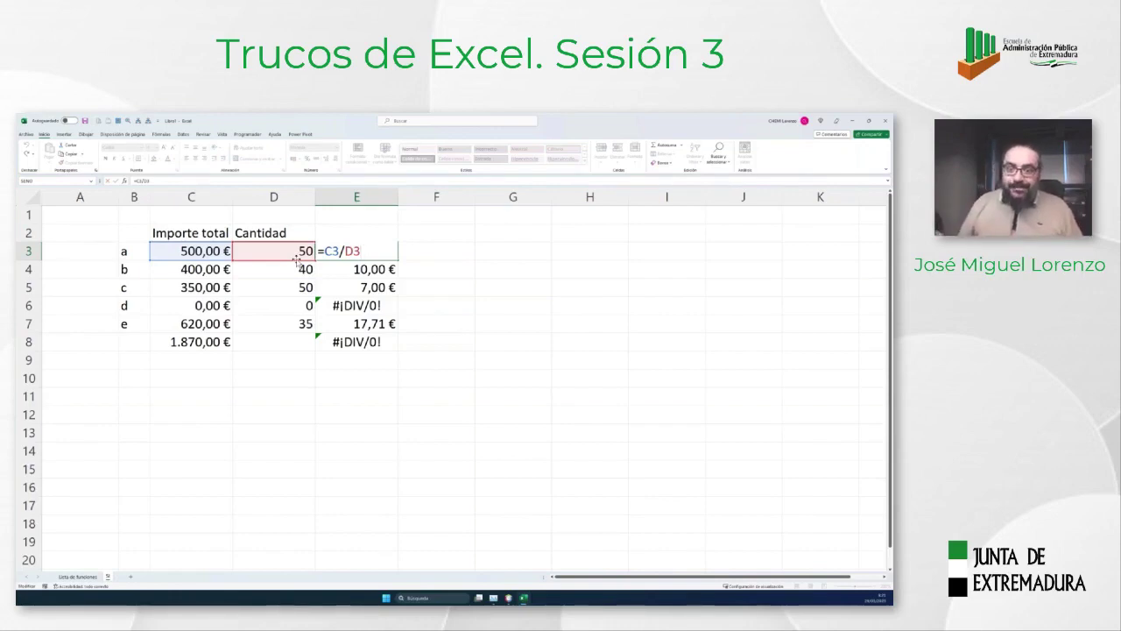
key("Return")
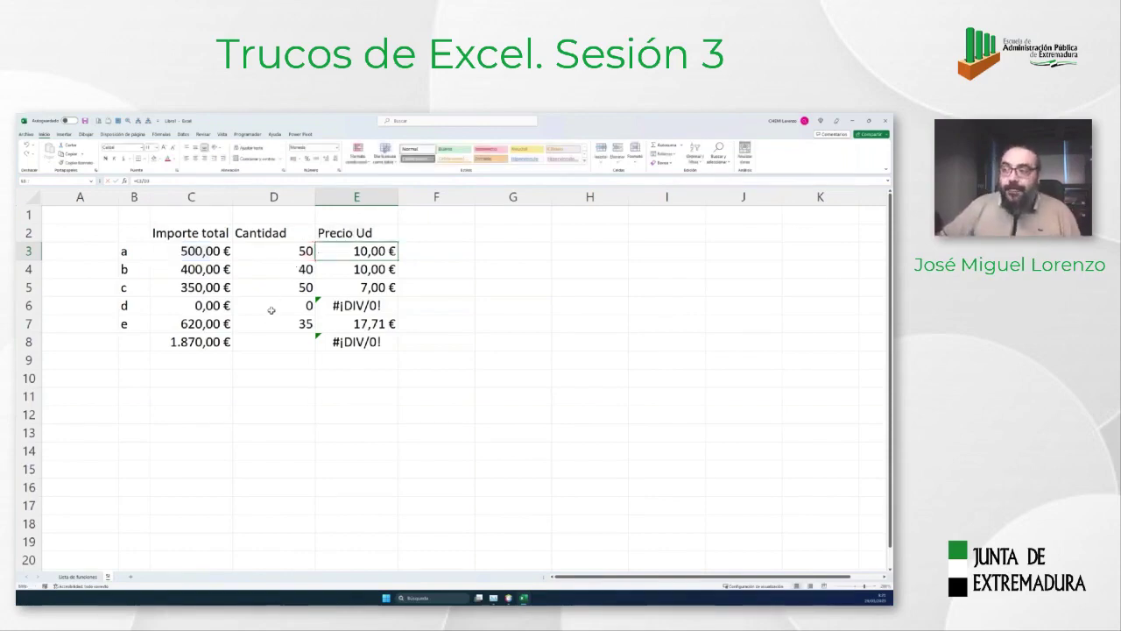
Test row d with quantity 5 and total 500, then reset both to 0.
left_click(293, 303)
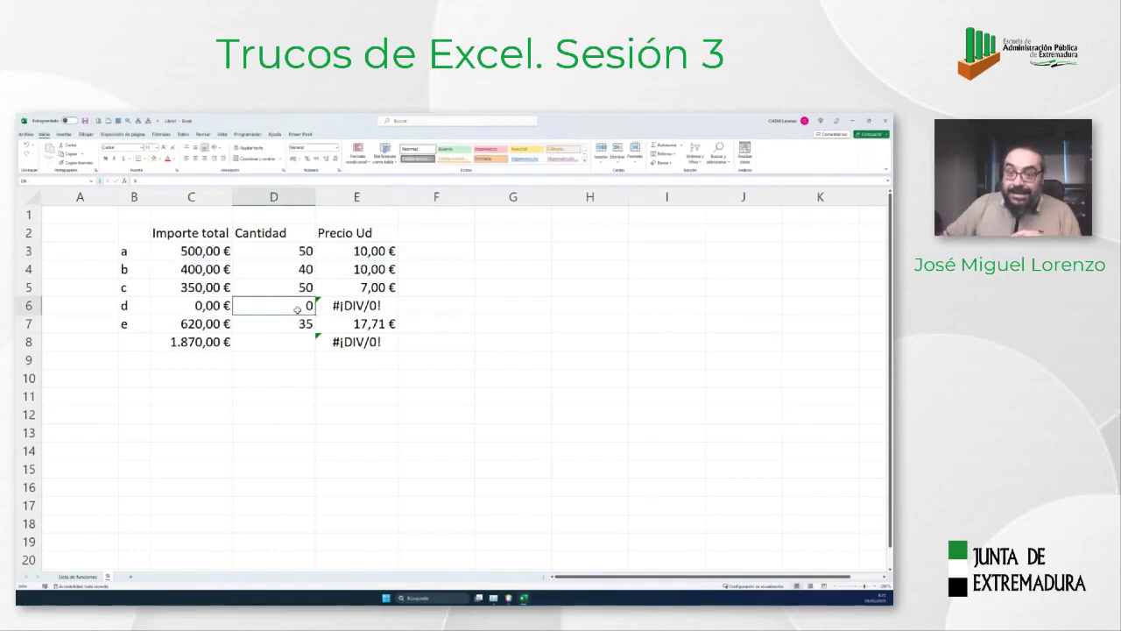
type("5")
key("Return")
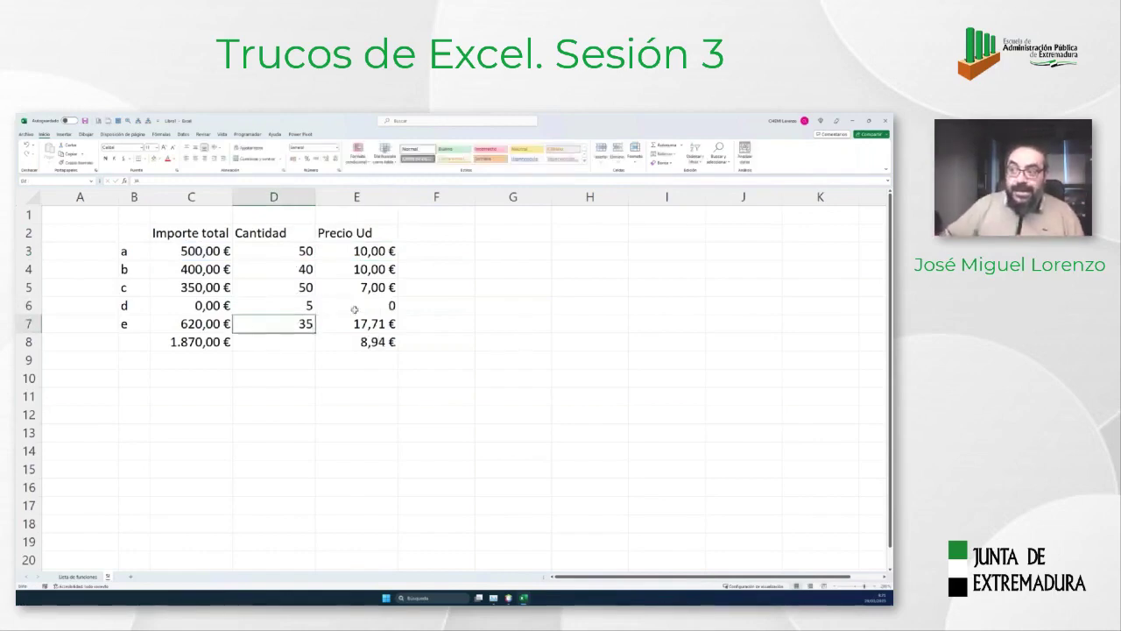
left_click(369, 308)
left_click(277, 305)
type("0")
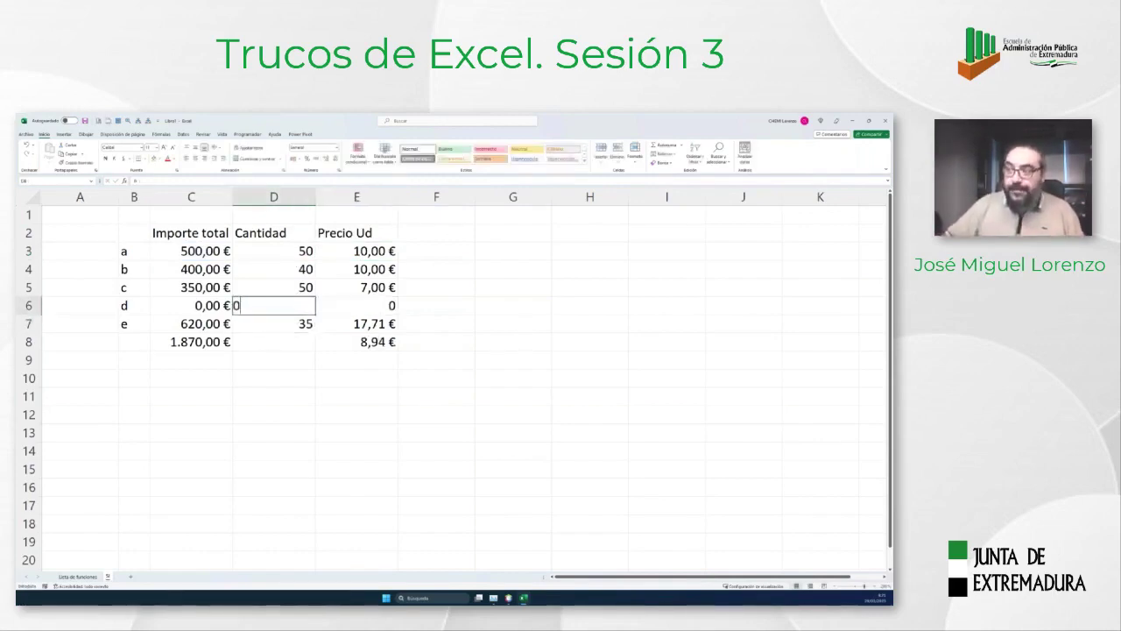
key("Return")
left_click(203, 306)
type("500")
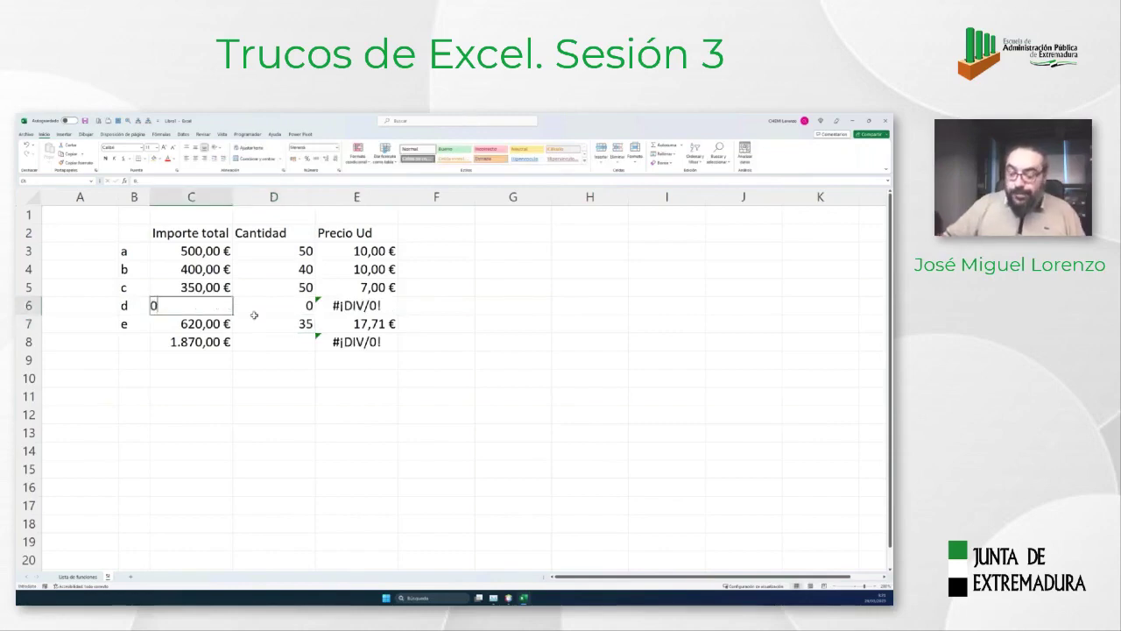
key("Return")
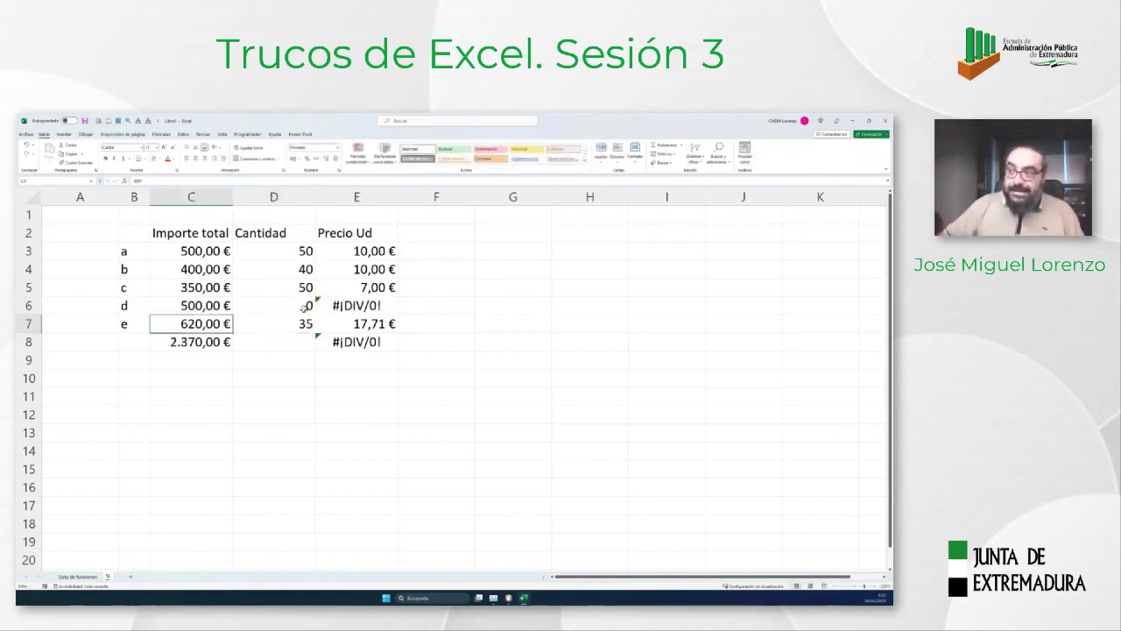
left_click(202, 307)
type("0")
key("Return")
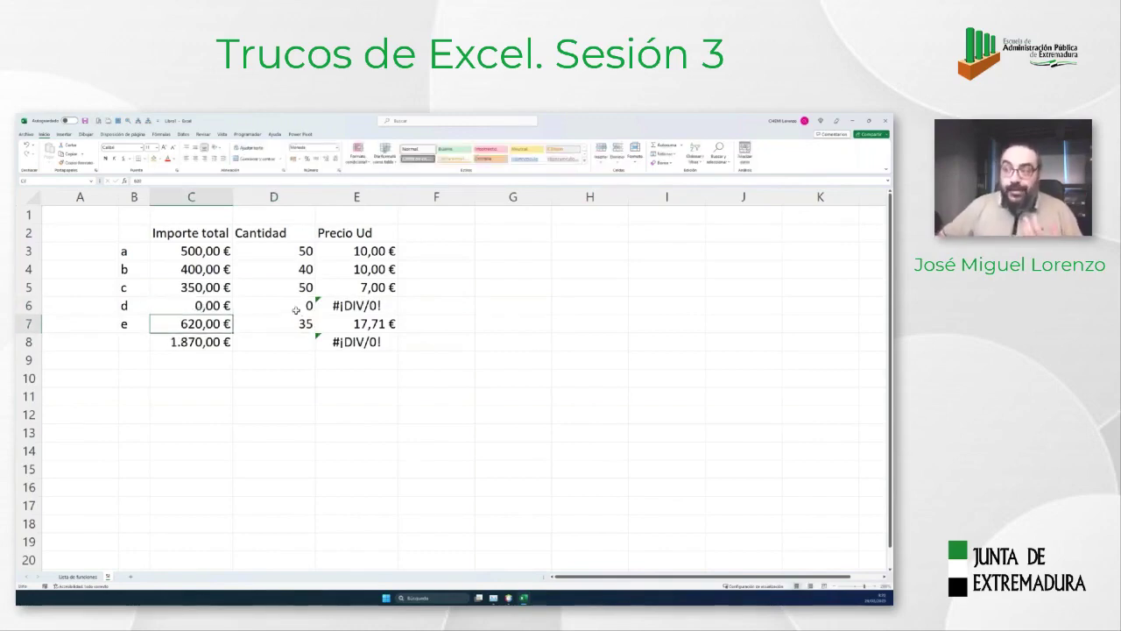
Colour D6's zero quantity red and start the formula =si( in F3.
left_click(296, 310)
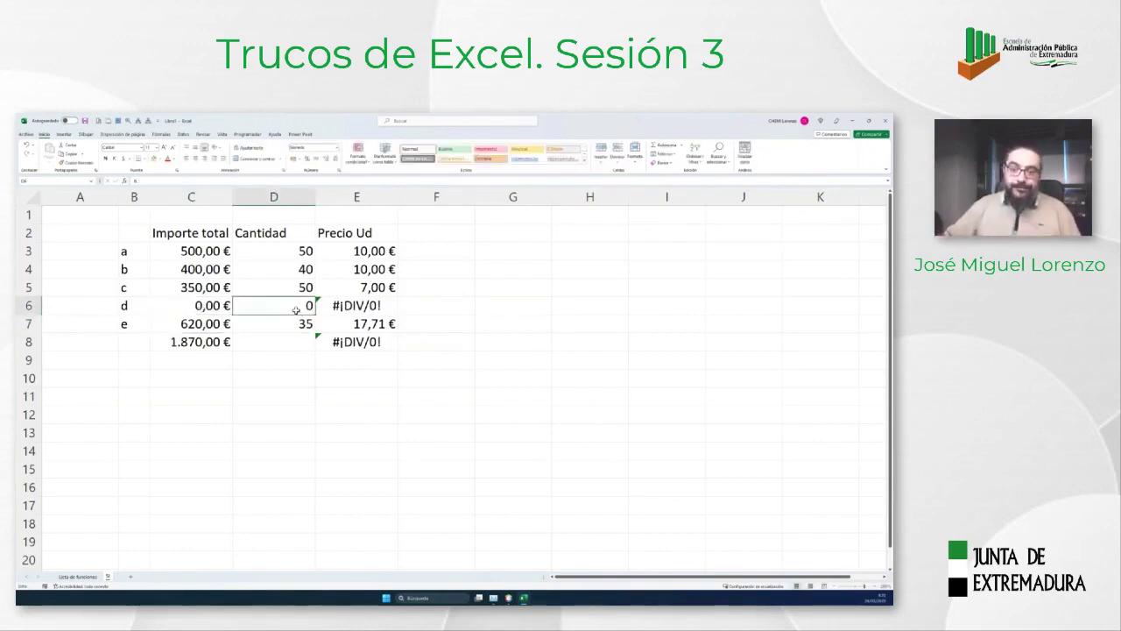
left_click(167, 160)
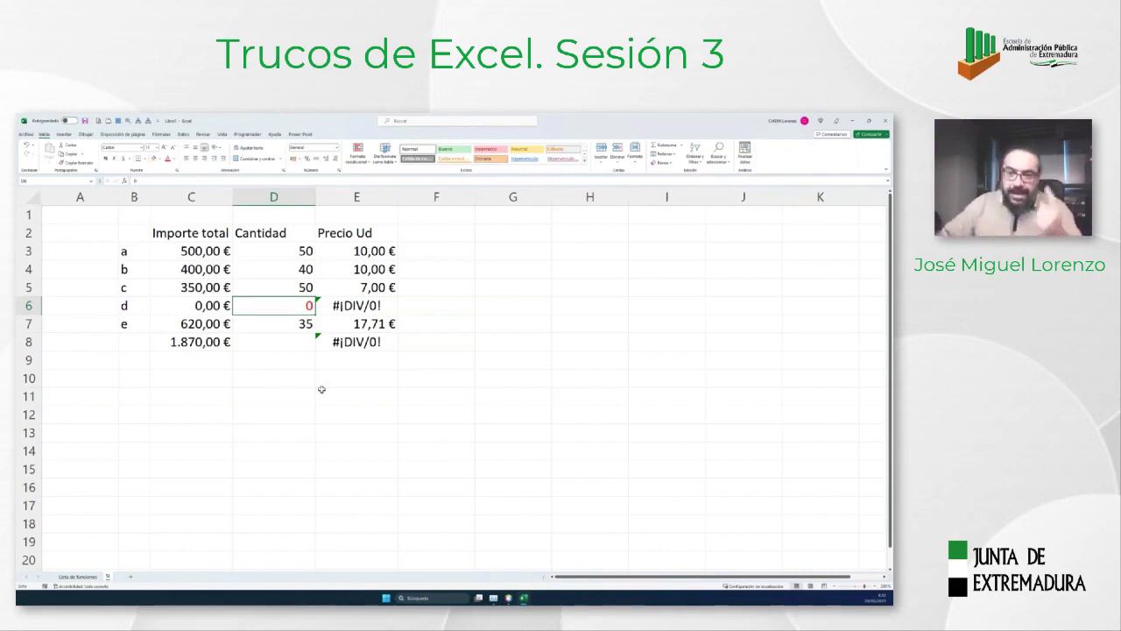
left_click(423, 250)
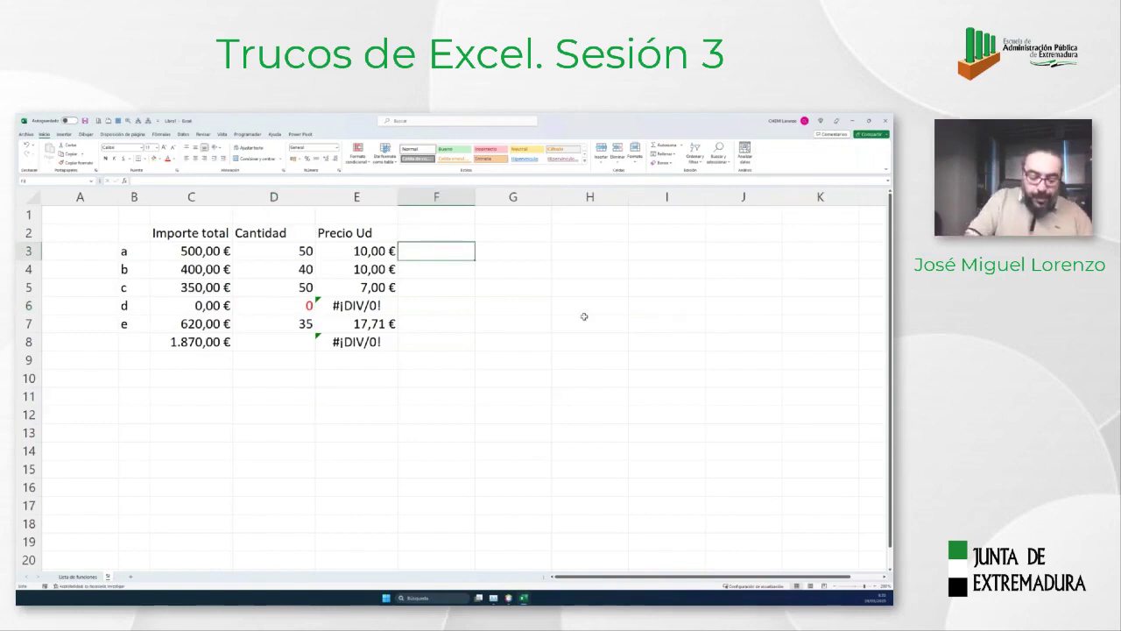
type("=si(")
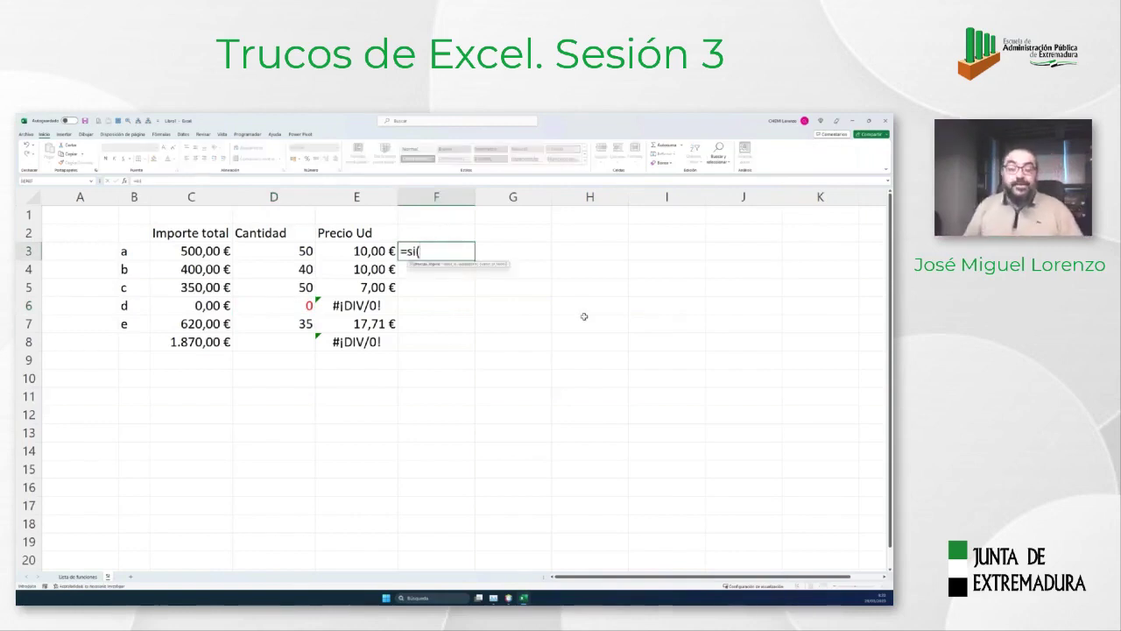
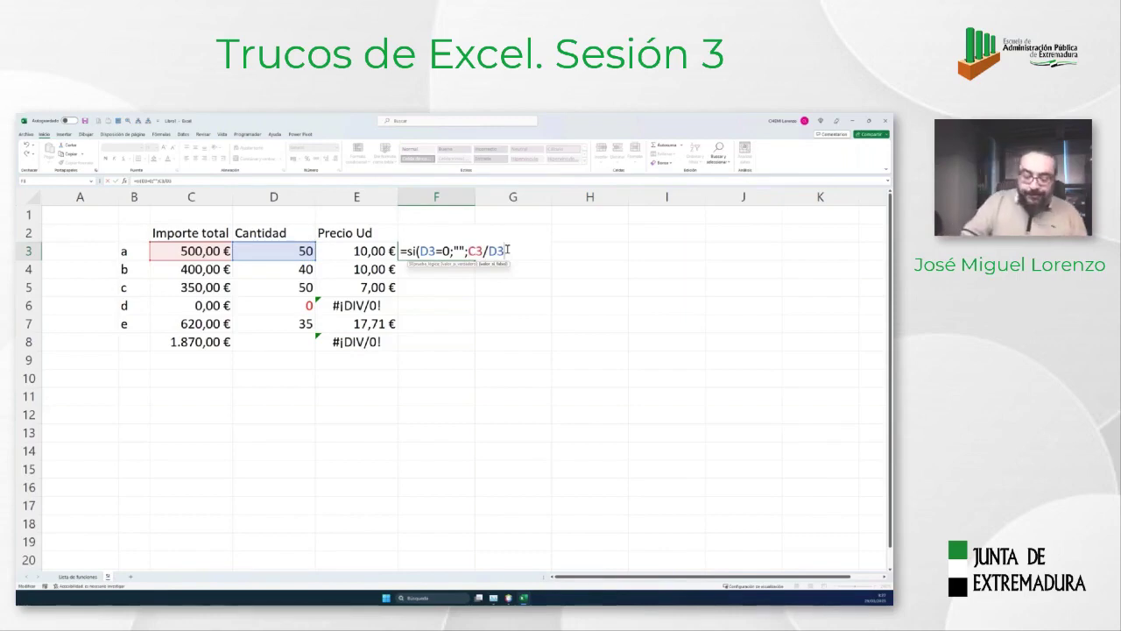
Close the SI formula in F3 and fill it down to F7.
type(")")
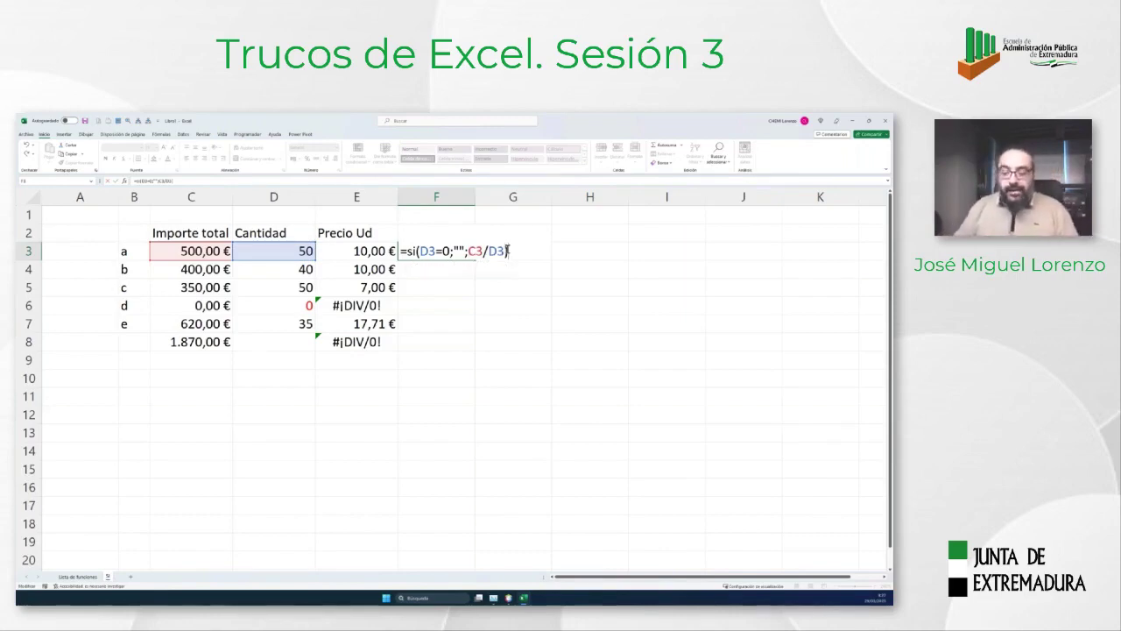
key("Return")
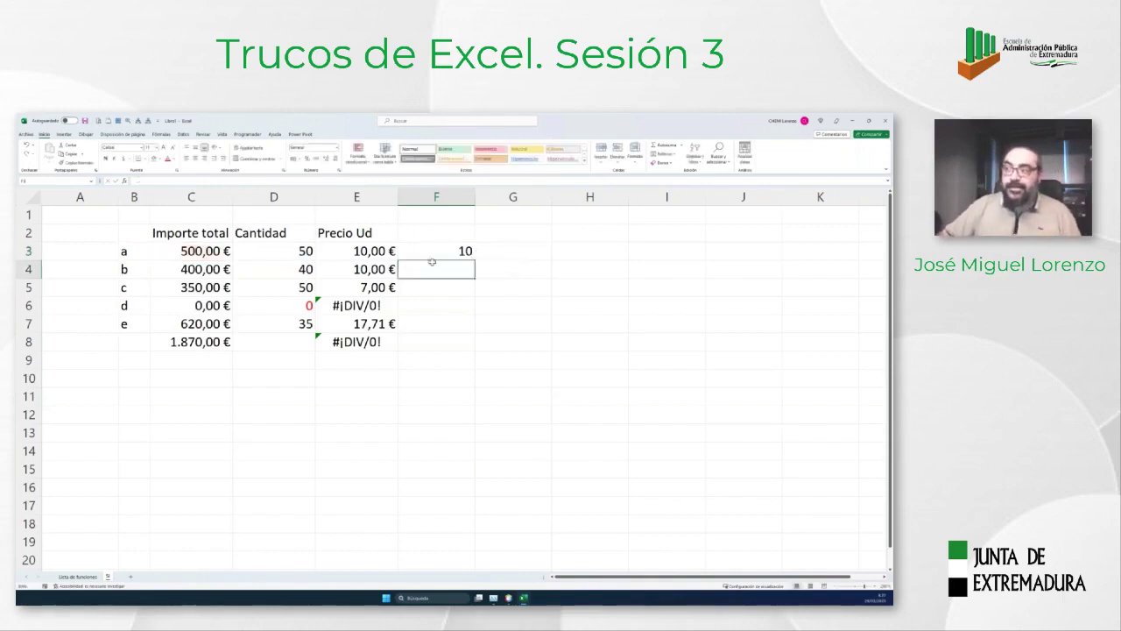
left_click(426, 254)
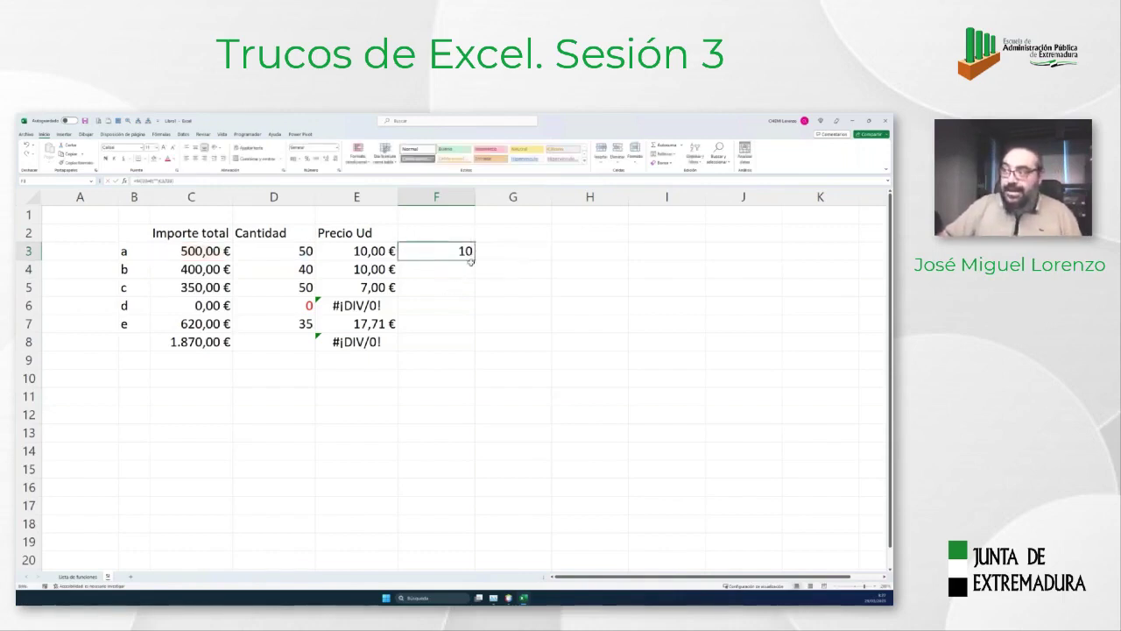
left_click_drag(473, 261, 474, 330)
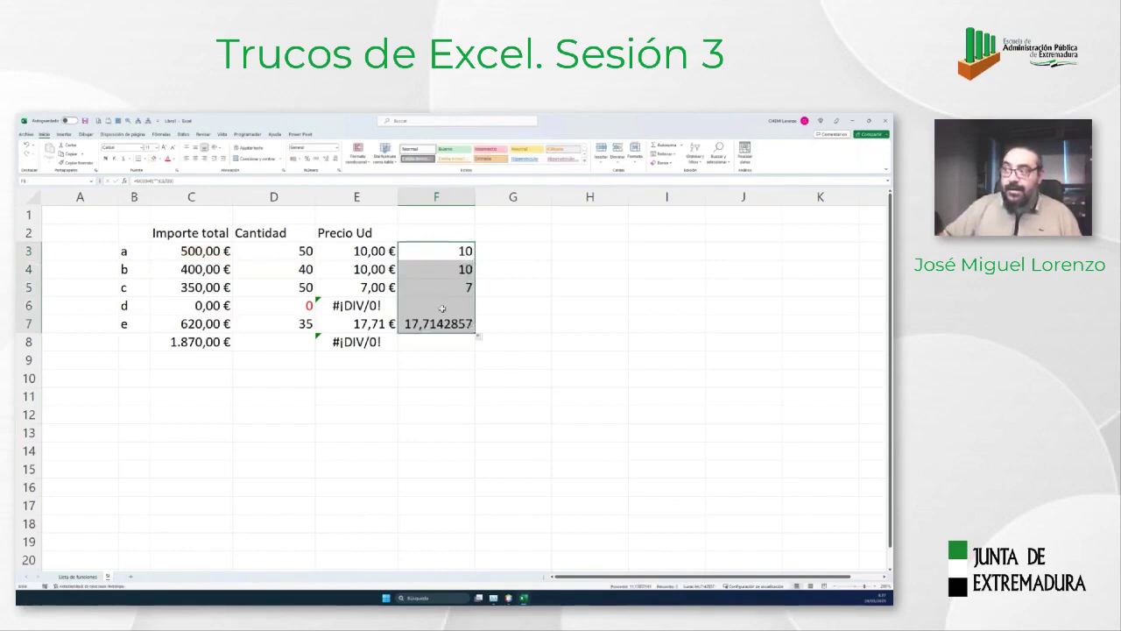
Review F6's formula, whose empty-text result leaves row d blank, without changing it.
left_click(438, 305)
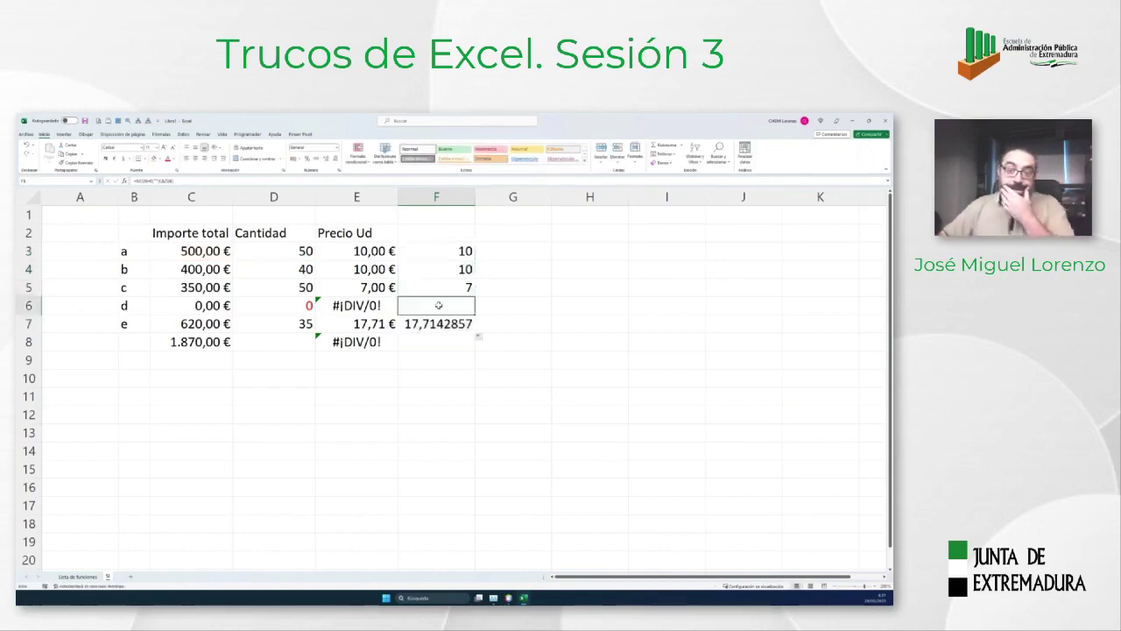
double_click(438, 305)
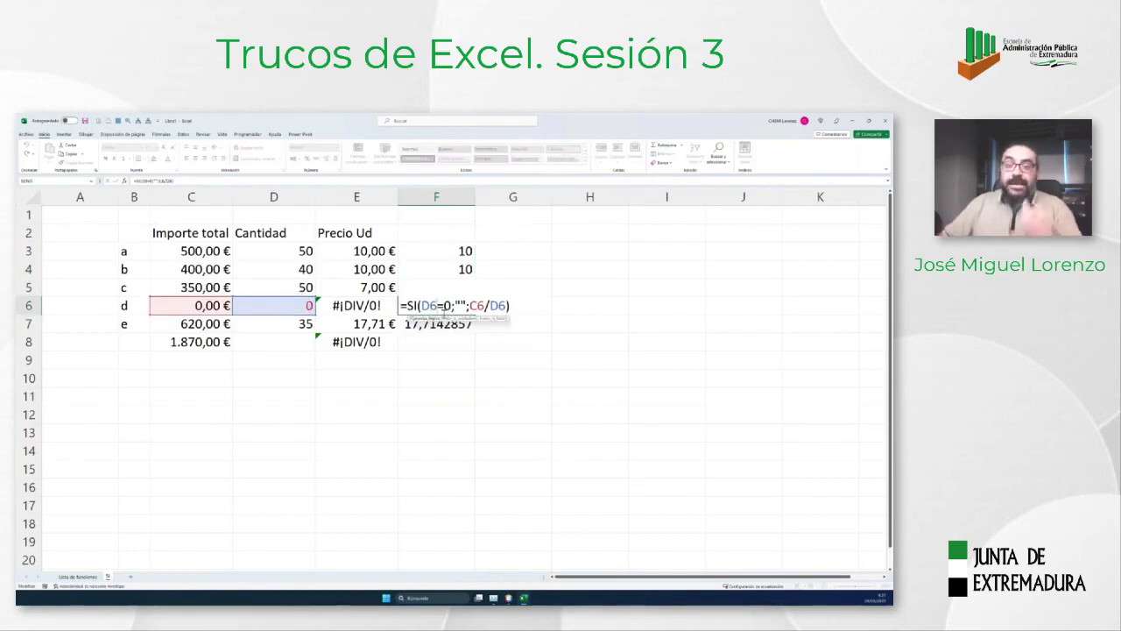
left_click_drag(454, 305, 463, 304)
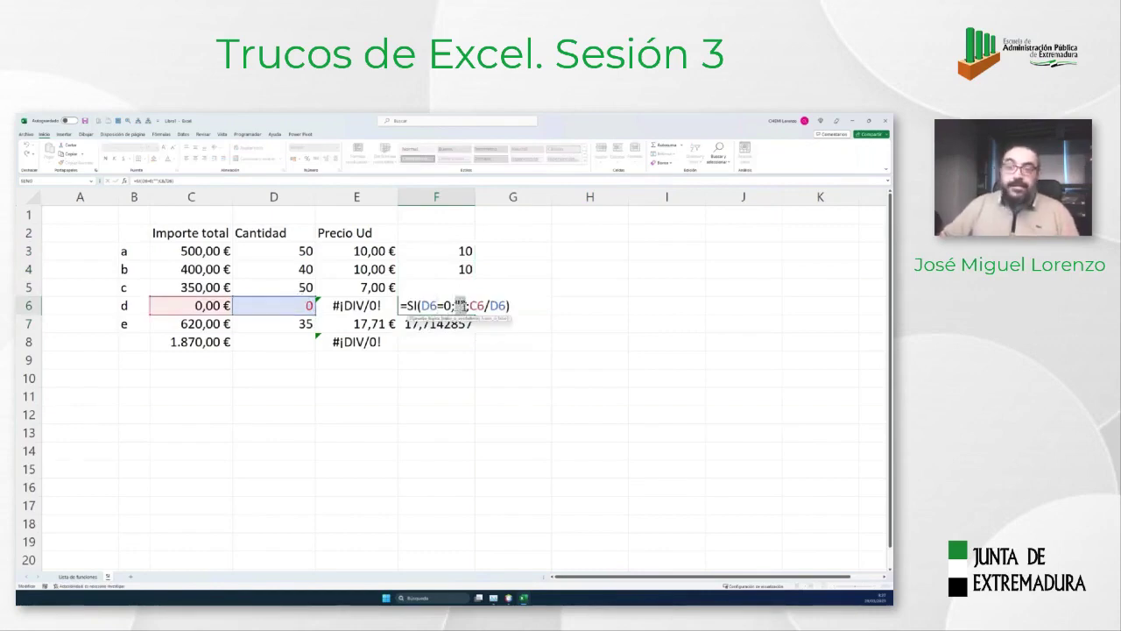
key("Return")
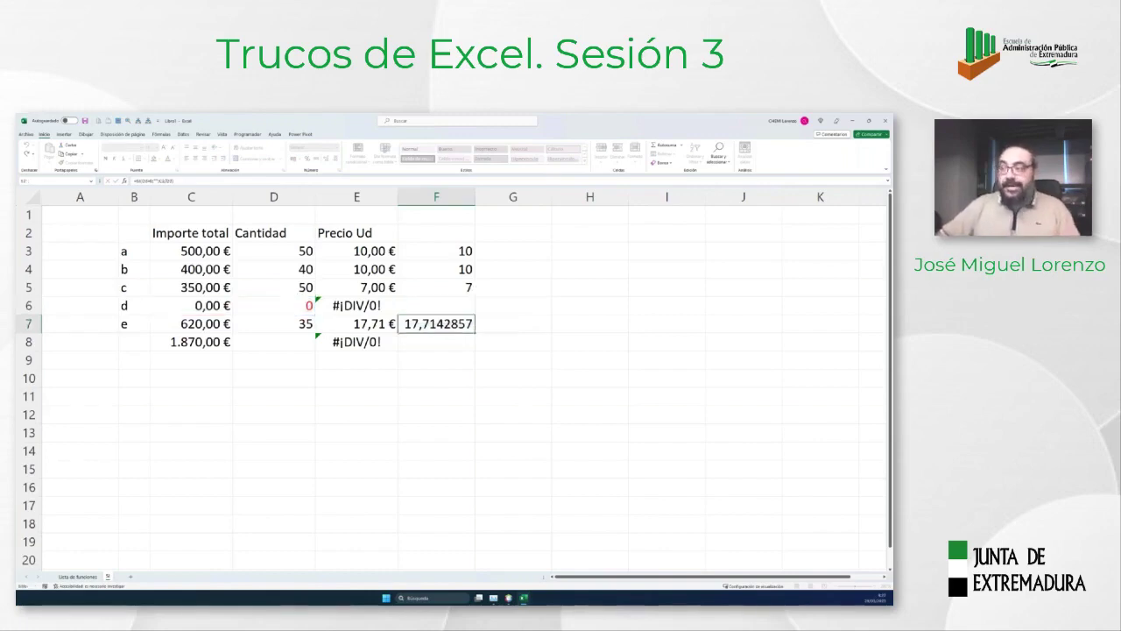
Copy E8's PROMEDIO average into F8 and check it averages F3:F7 to 11,18 €.
left_click(469, 307)
left_click(385, 341)
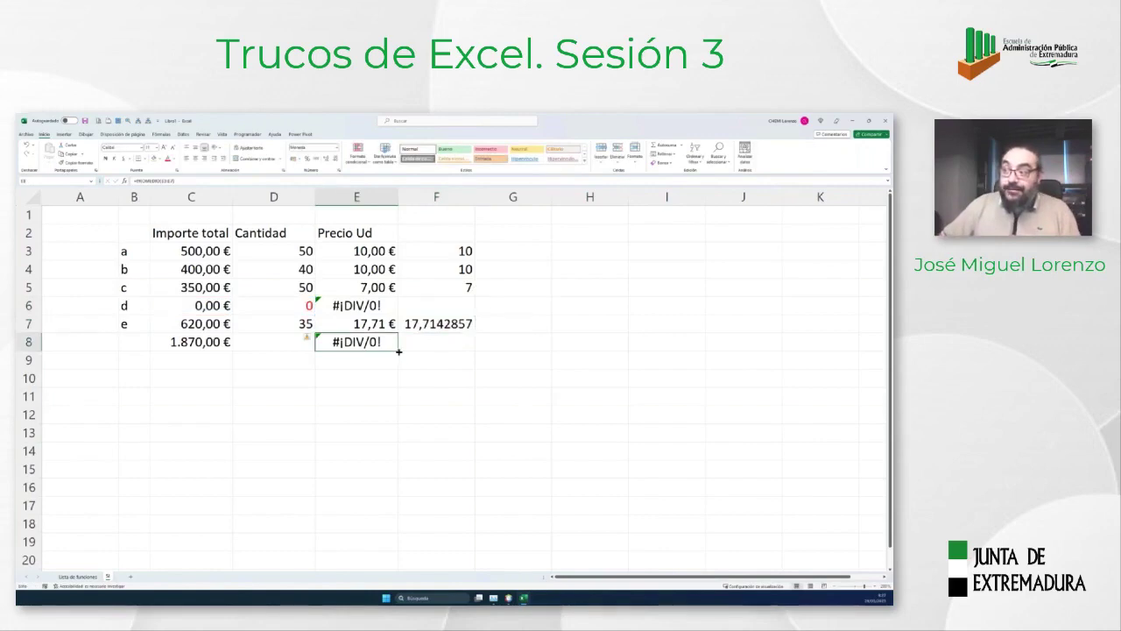
left_click_drag(396, 350, 464, 347)
left_click_drag(430, 252, 451, 324)
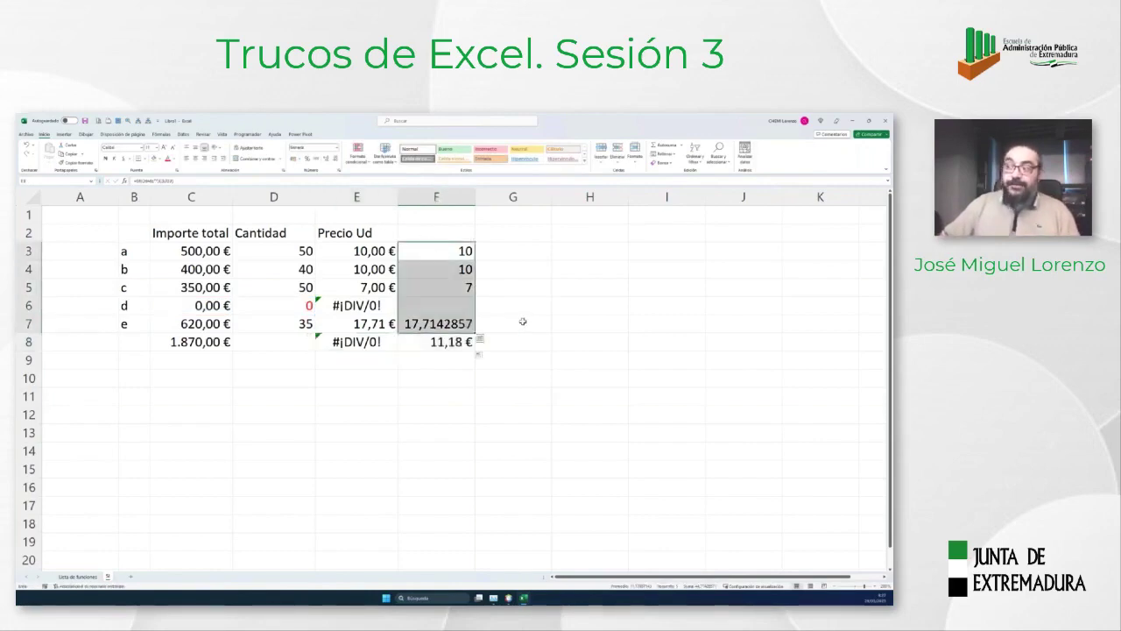
left_click(447, 342)
key("F2")
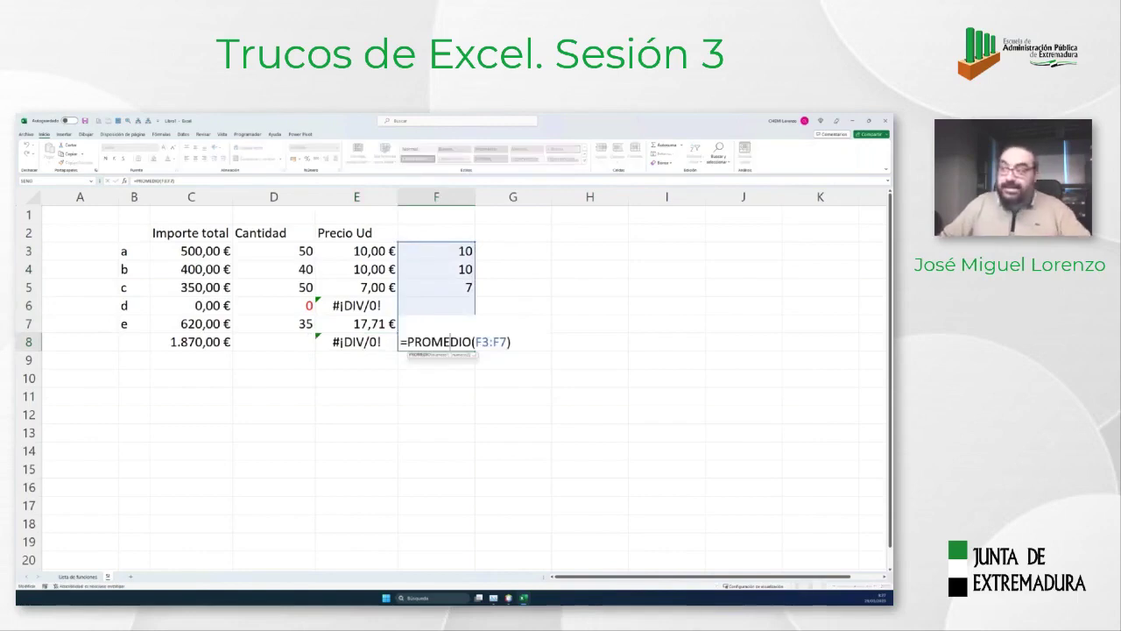
key("Escape")
left_click(453, 307)
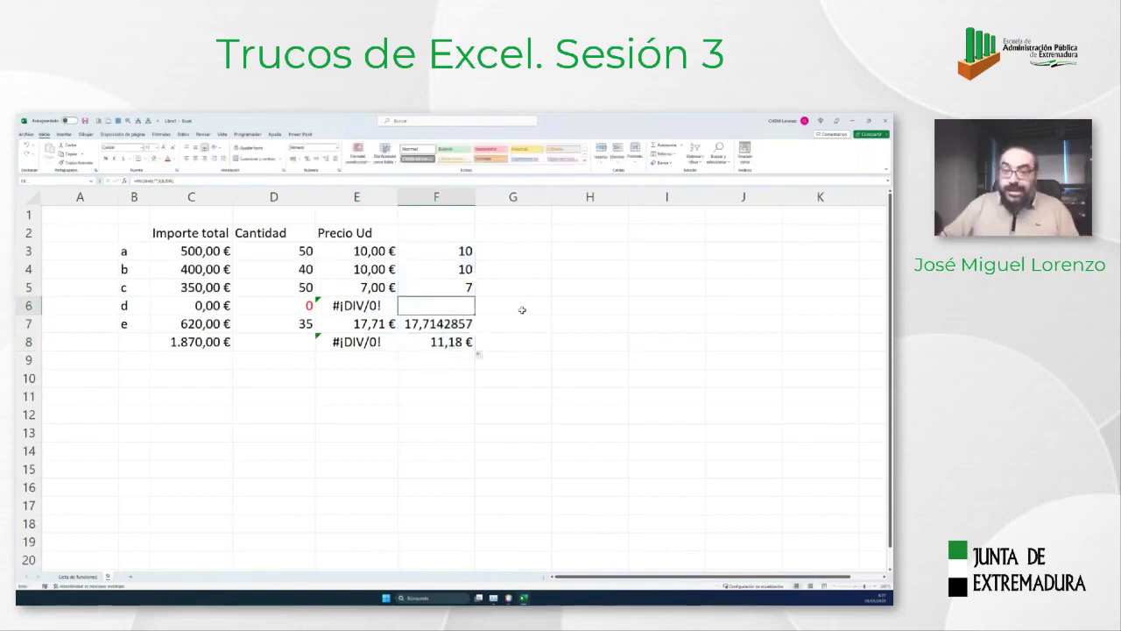
left_click(446, 343)
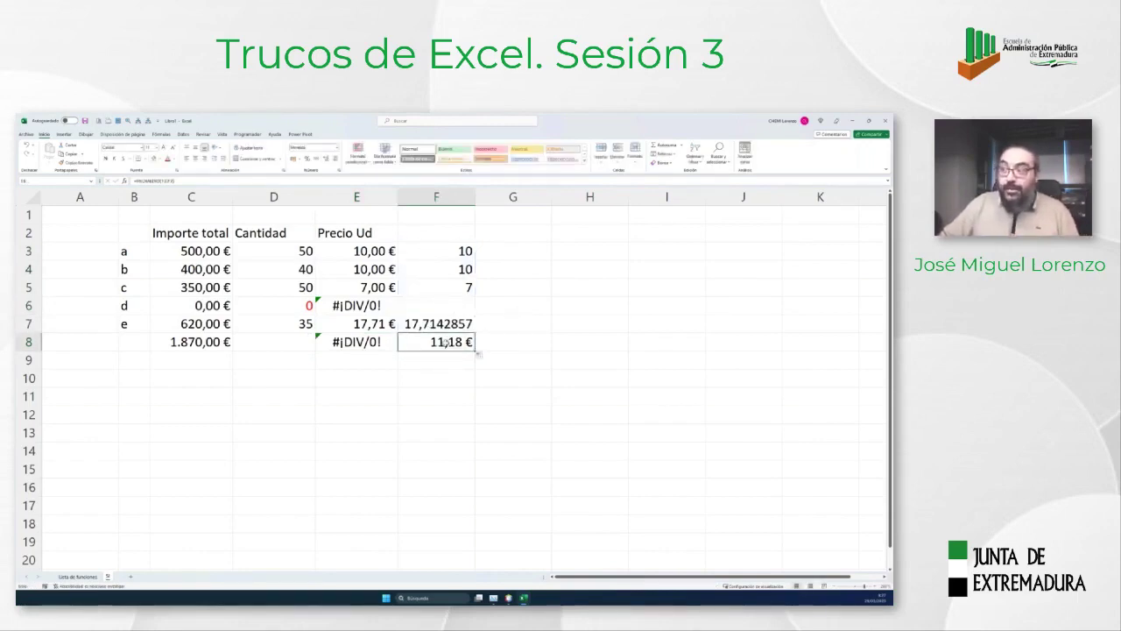
left_click(440, 250)
key("F2")
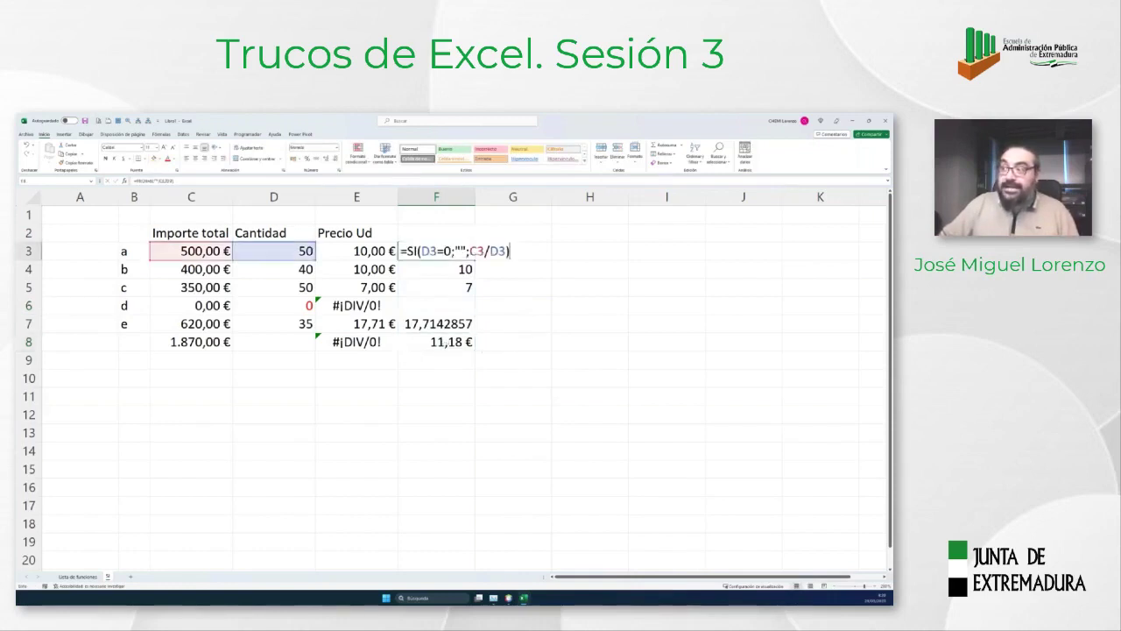
left_click_drag(455, 251, 466, 253)
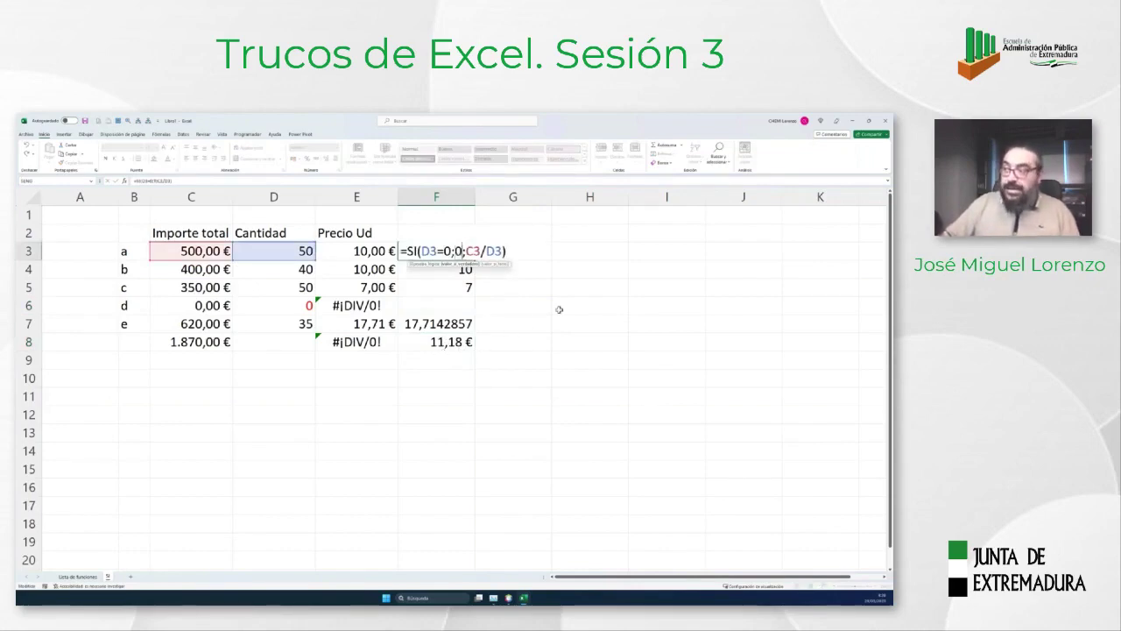
key("Return")
left_click(443, 251)
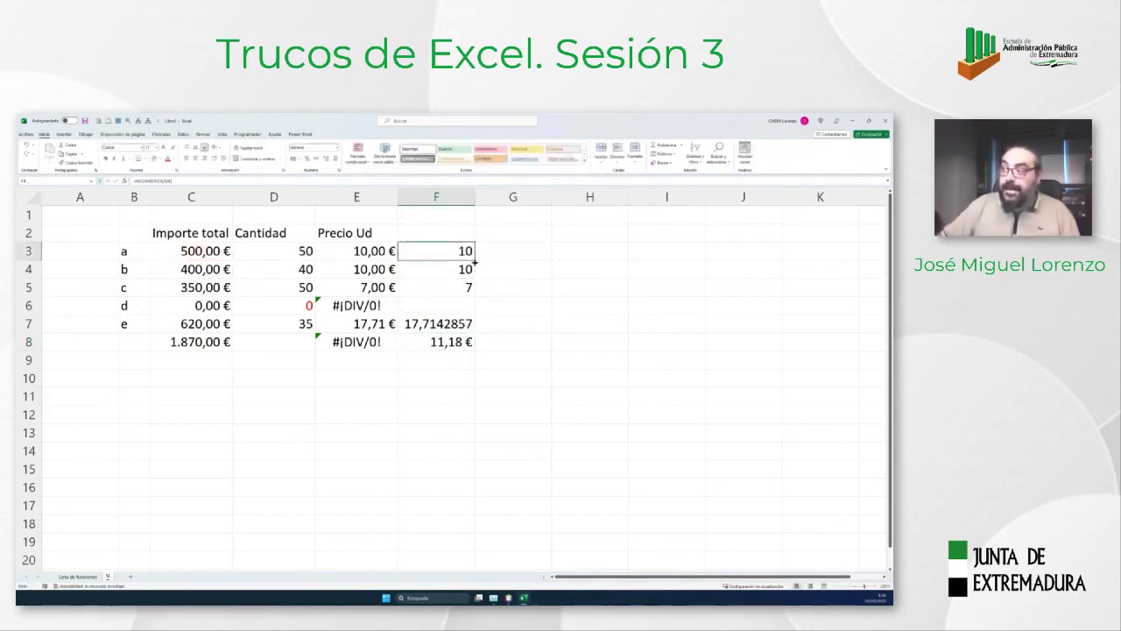
left_click_drag(474, 260, 475, 328)
left_click(461, 311)
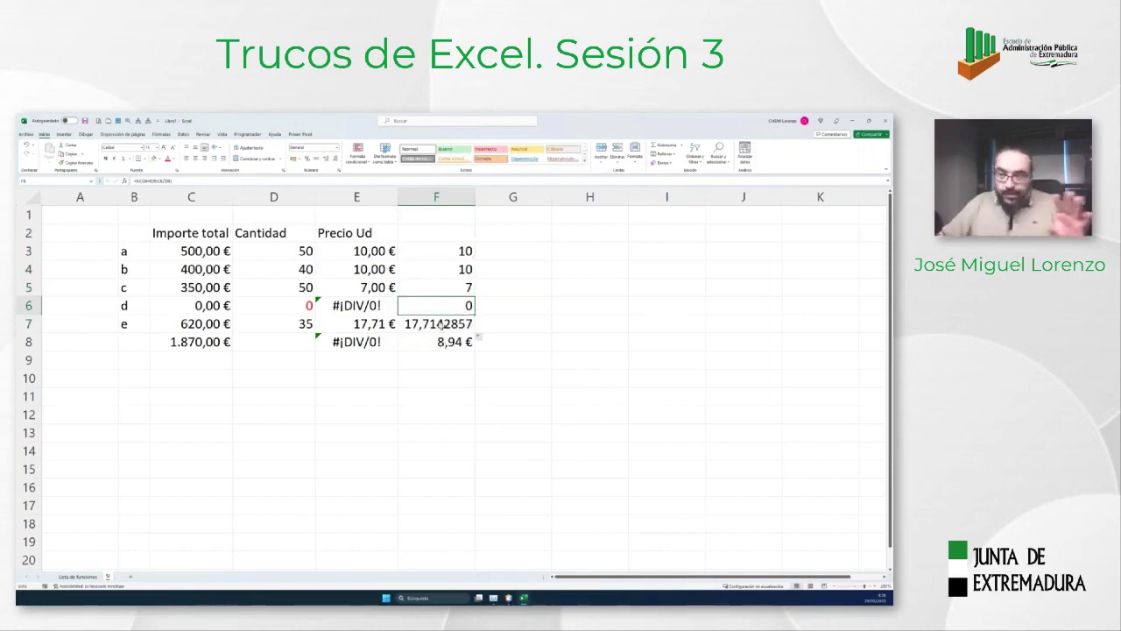
double_click(456, 251)
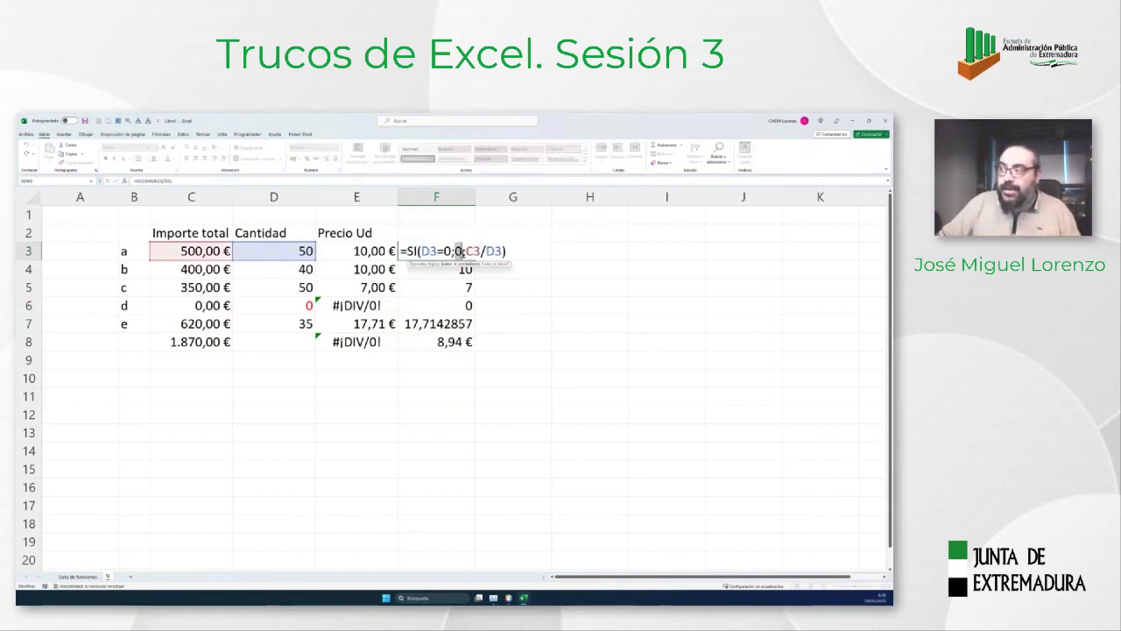
type("\"\"")
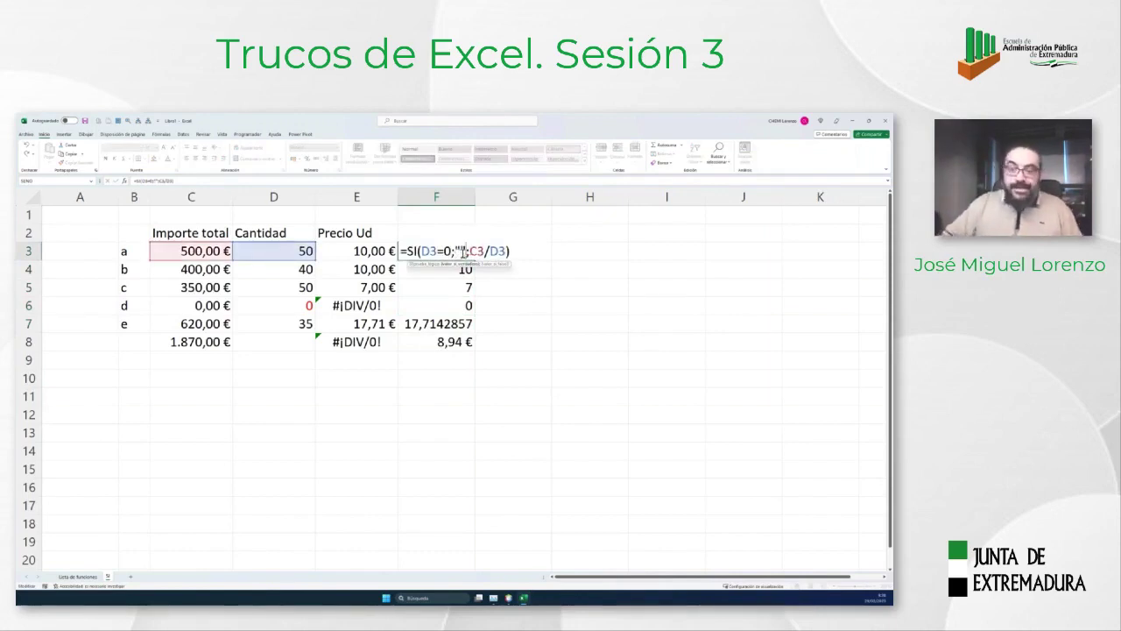
key("Return")
left_click(462, 251)
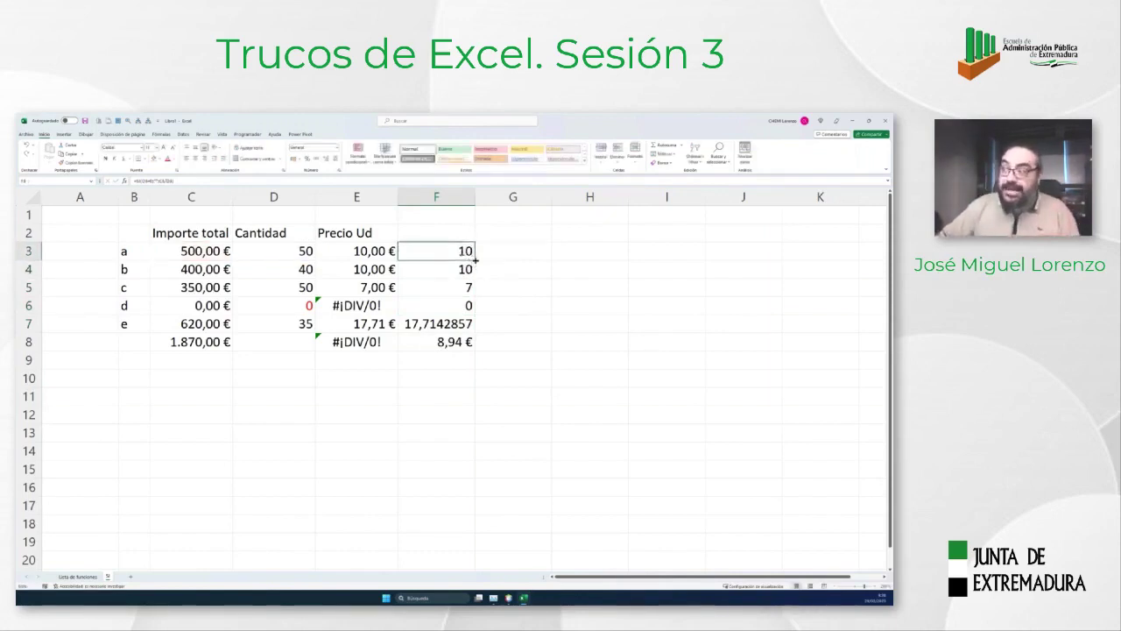
left_click_drag(474, 260, 475, 328)
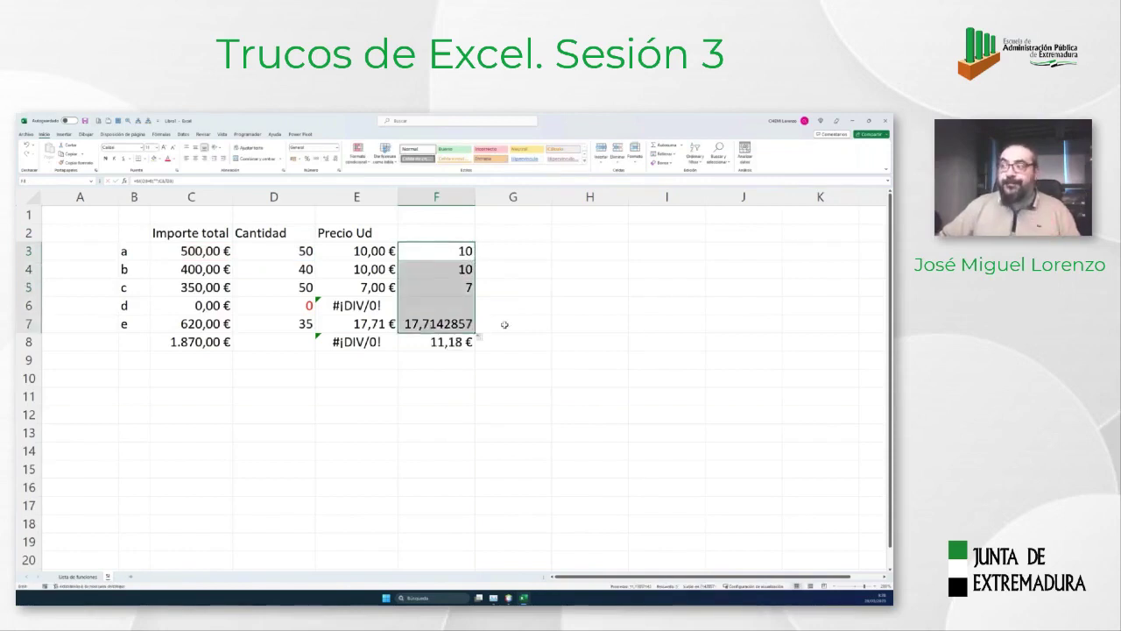
Format the per-unit prices as euros and merge-centre the Precio Ud header over E2:F2.
left_click(337, 147)
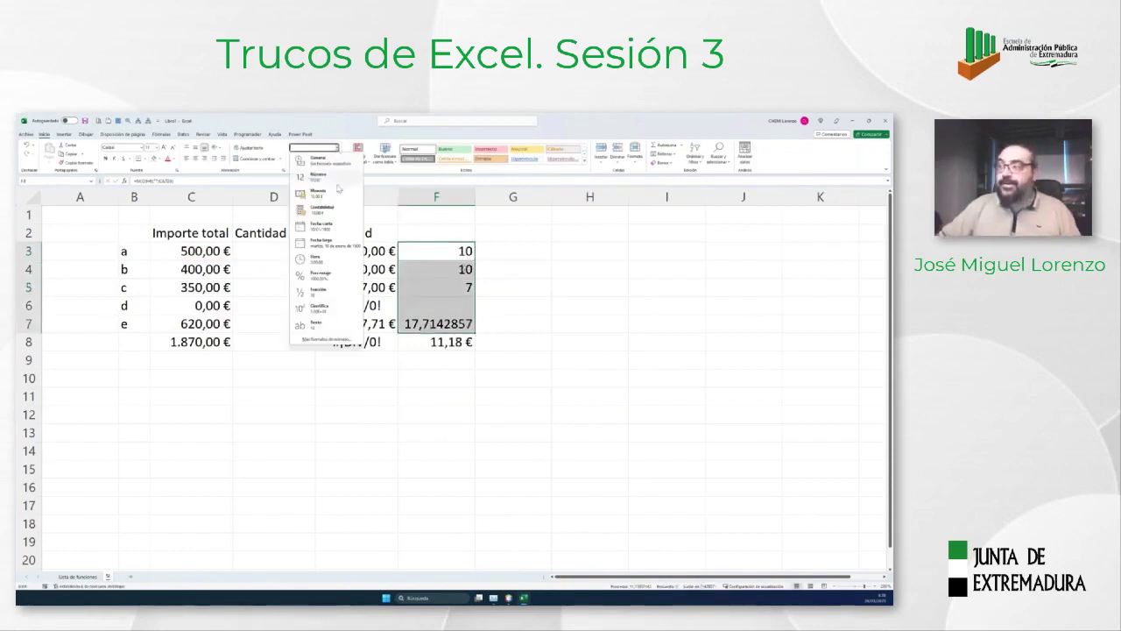
left_click(324, 194)
left_click(513, 324)
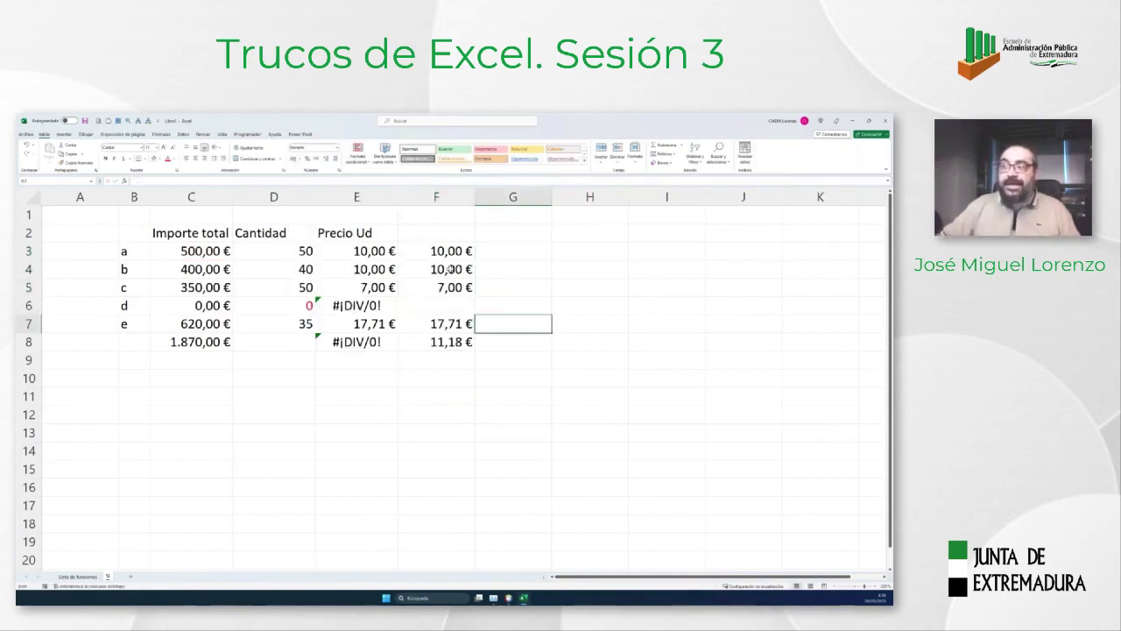
left_click_drag(374, 232, 442, 235)
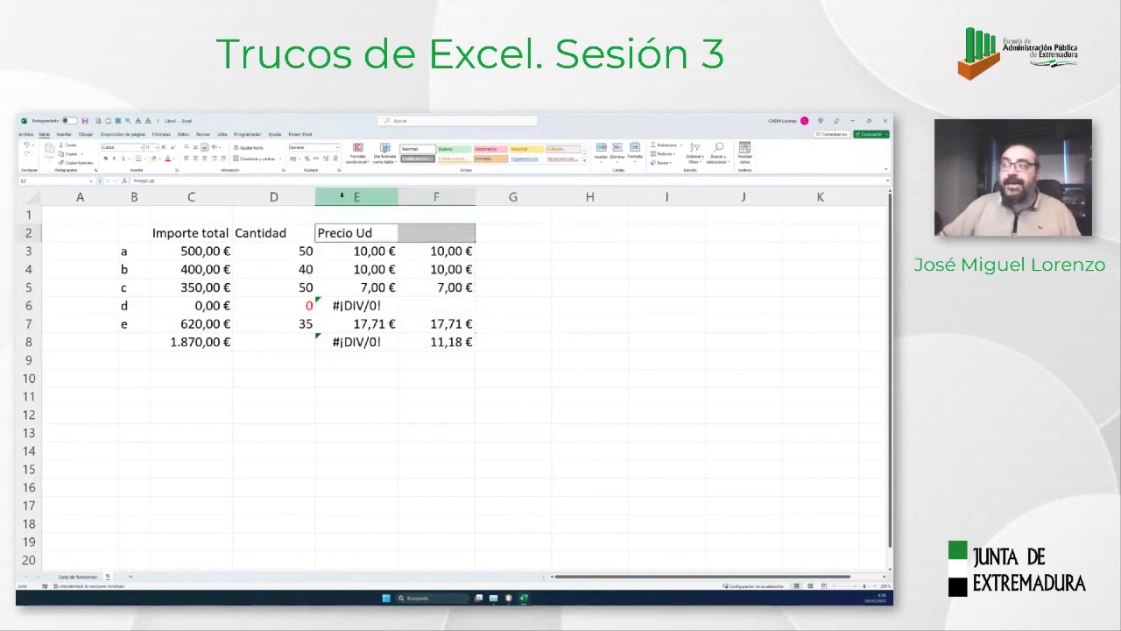
left_click(248, 159)
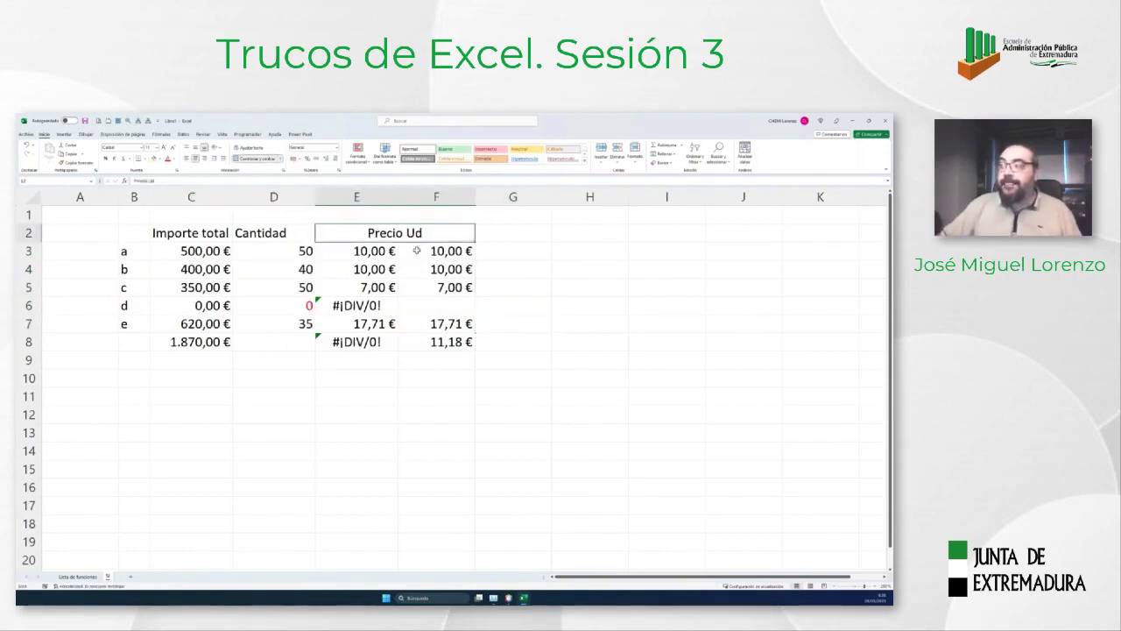
Select F3:F5, browse fill colours without applying one, and go to Lista de funciones.
left_click_drag(415, 252, 438, 328)
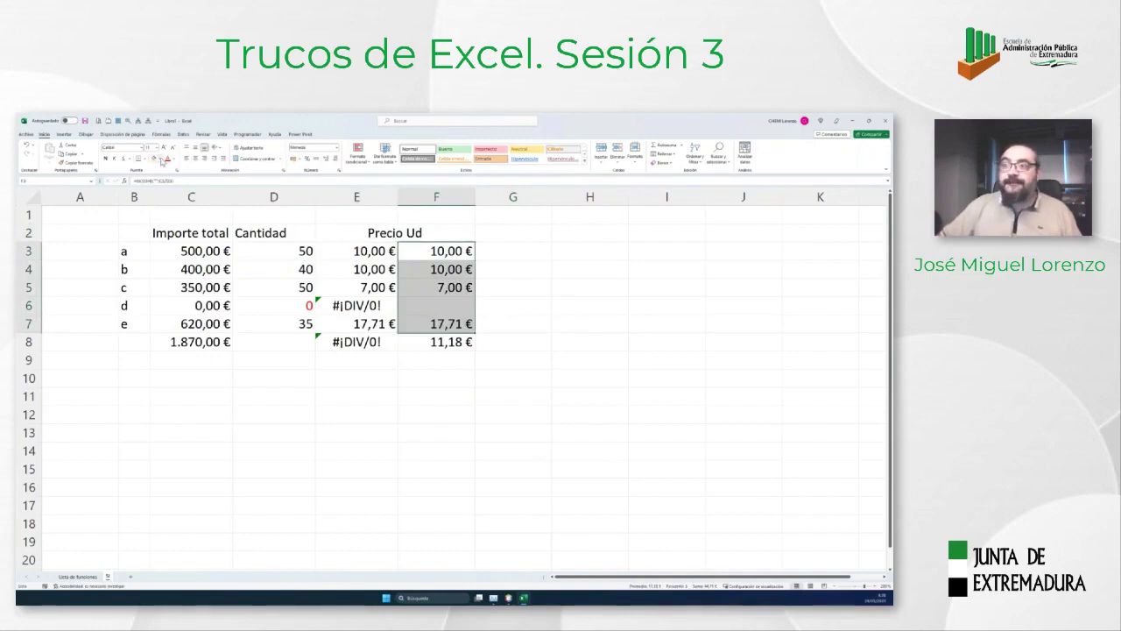
left_click(161, 160)
left_click(127, 457)
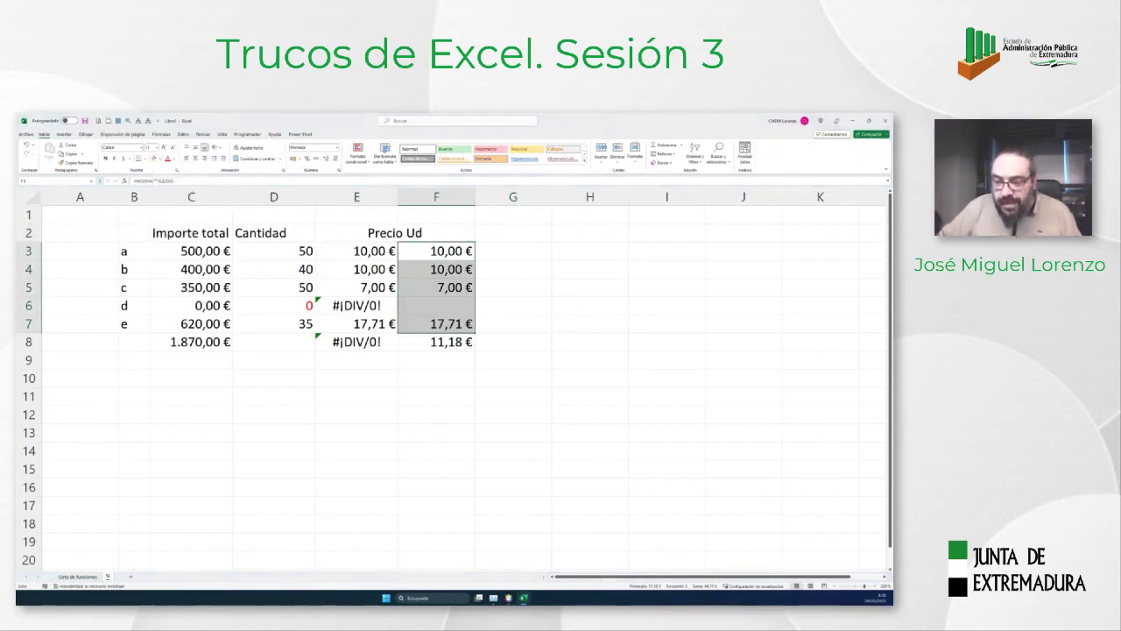
left_click(91, 579)
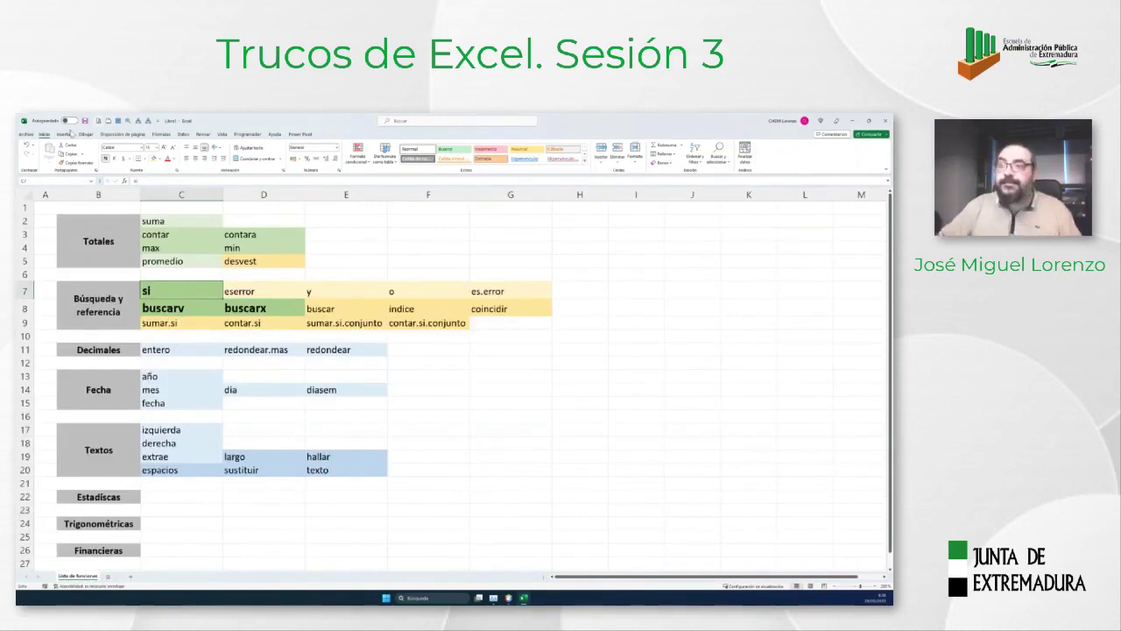
Paint the sí cell's green bold format onto F3:F7 on the price sheet.
left_click(78, 163)
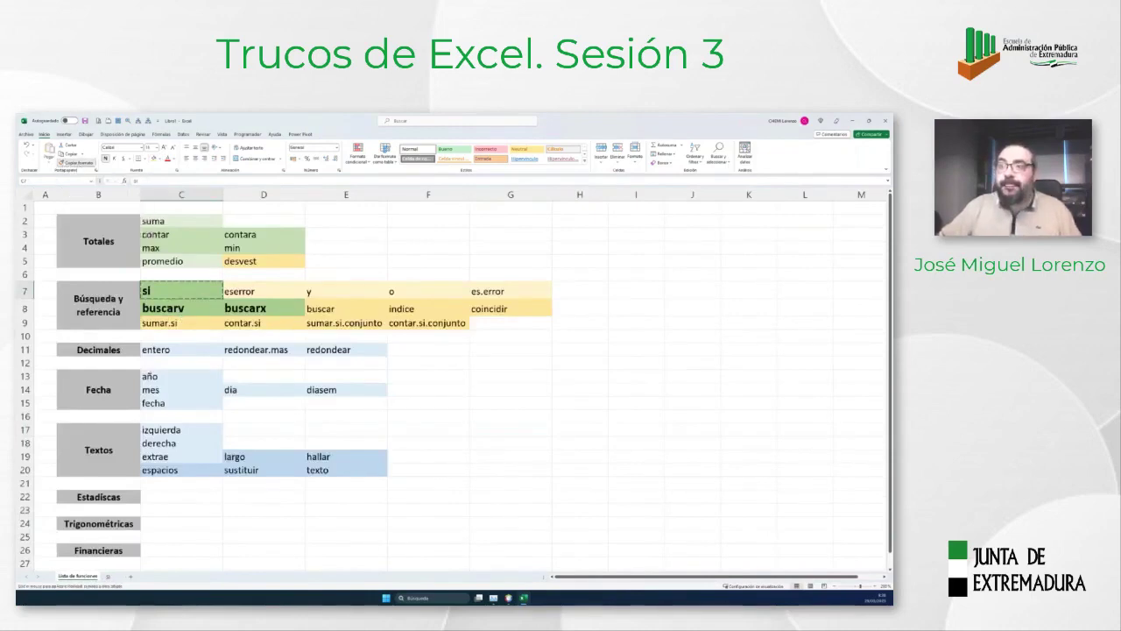
left_click(109, 577)
left_click_drag(426, 248, 424, 319)
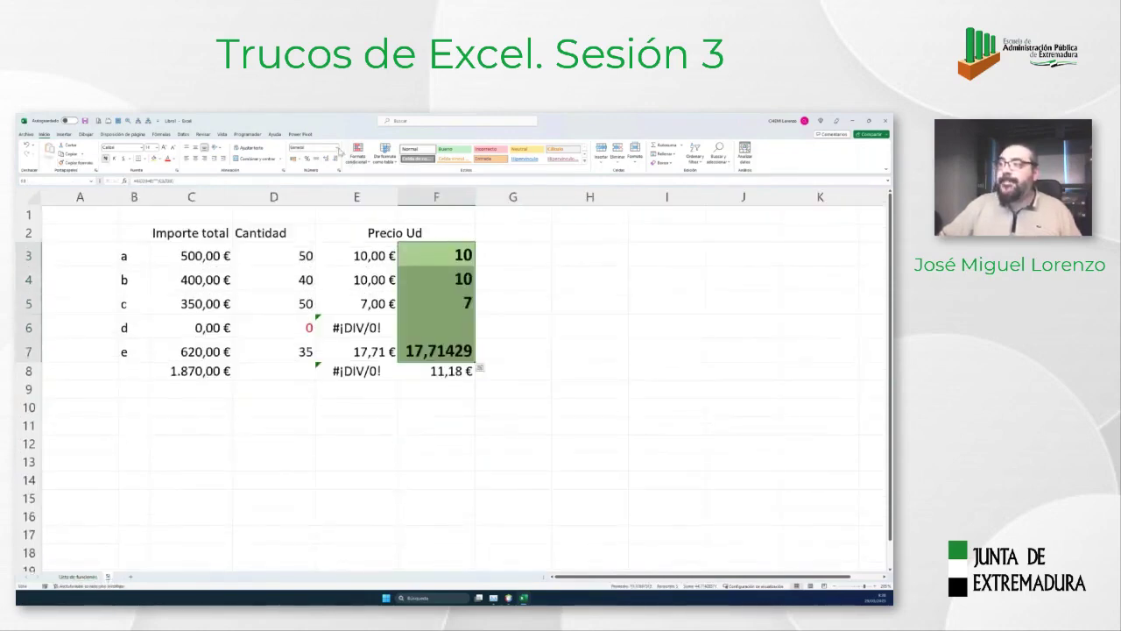
Format F3:F7 as Moneda euro amounts and widen column F.
left_click(337, 149)
left_click(324, 193)
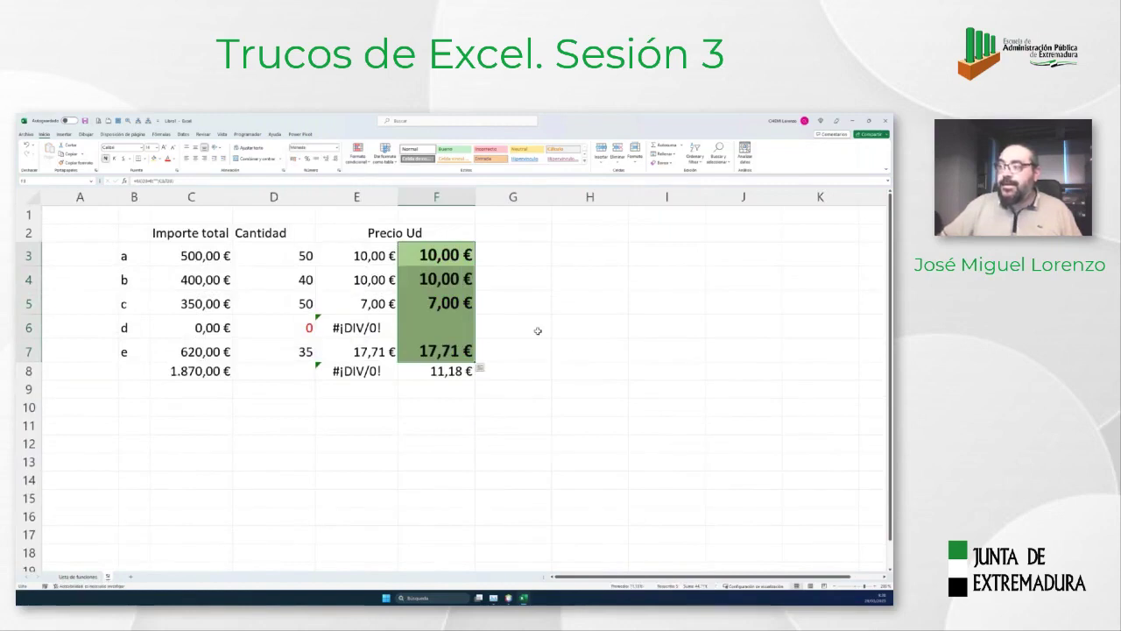
left_click(538, 330)
left_click_drag(473, 188, 496, 188)
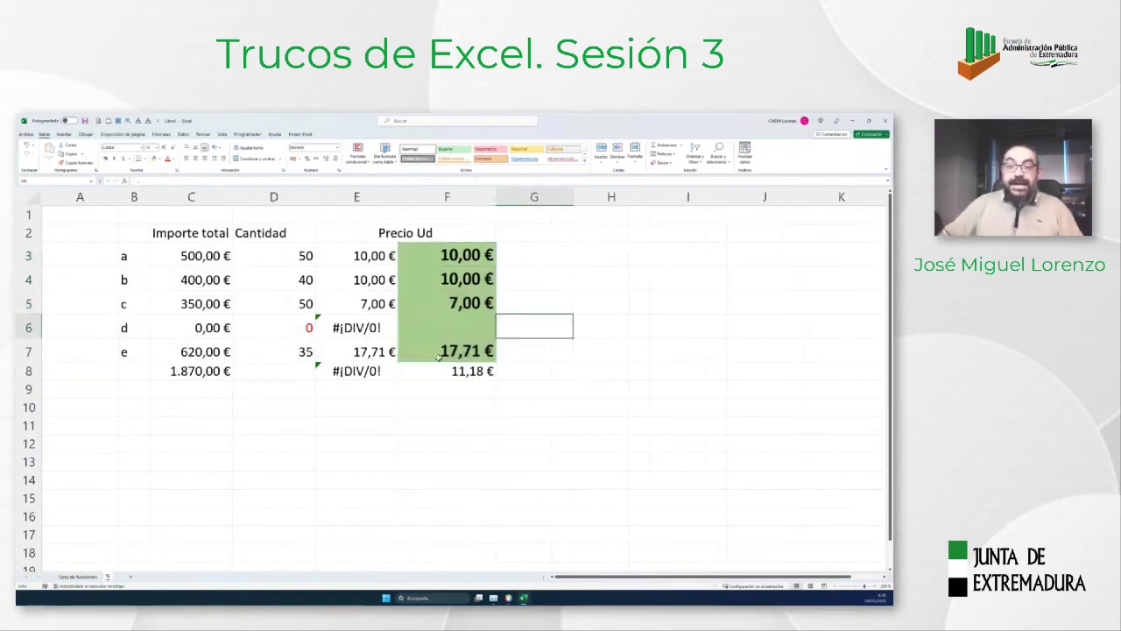
Re-commit F3 so it displays its SI formula as text, and widen column F further.
left_click(416, 255)
double_click(416, 255)
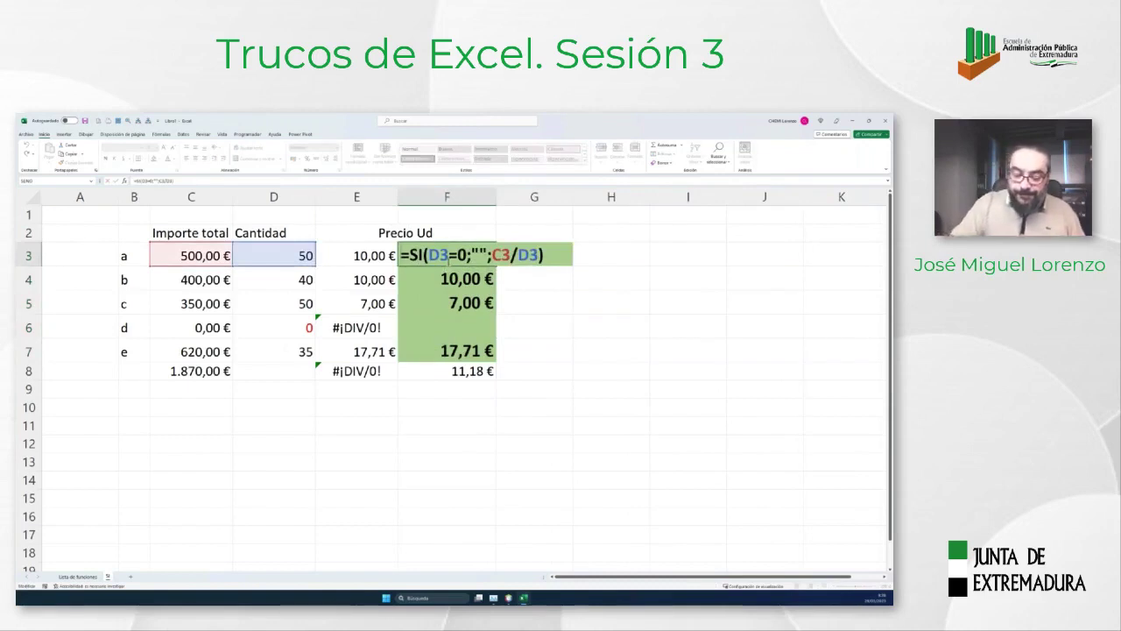
key("Return")
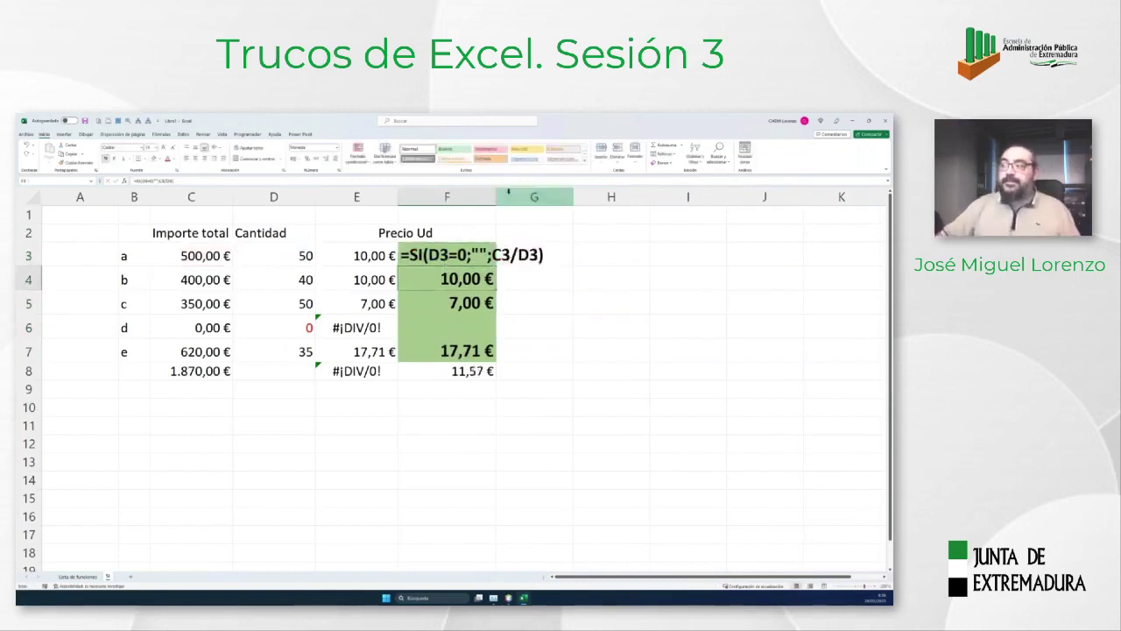
left_click_drag(497, 191, 551, 191)
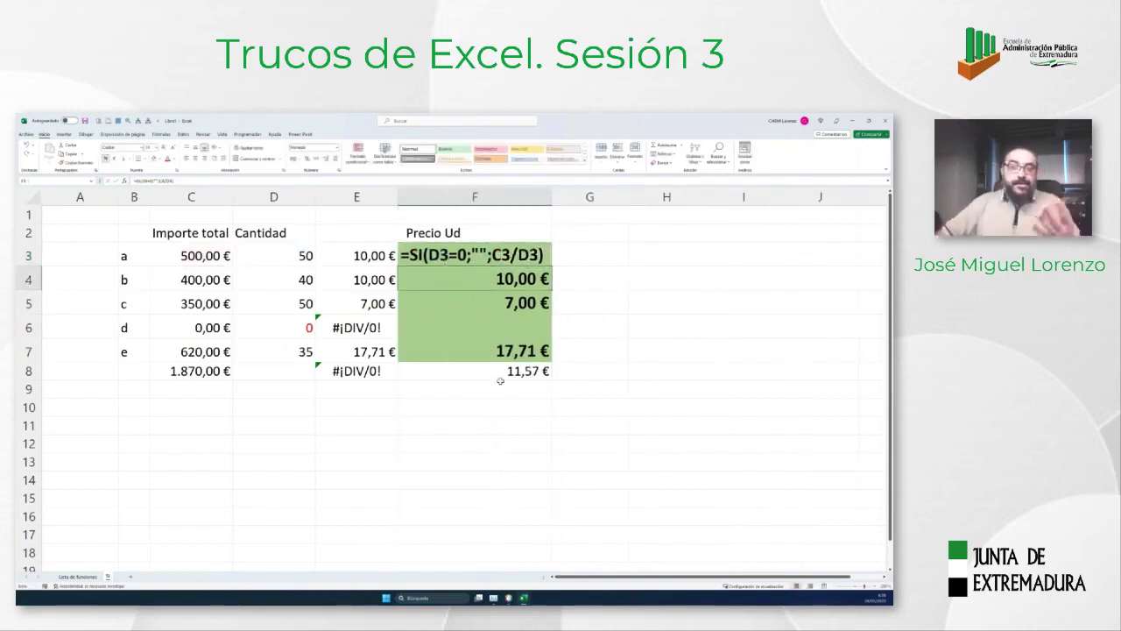
scroll(432, 407, "down", 1)
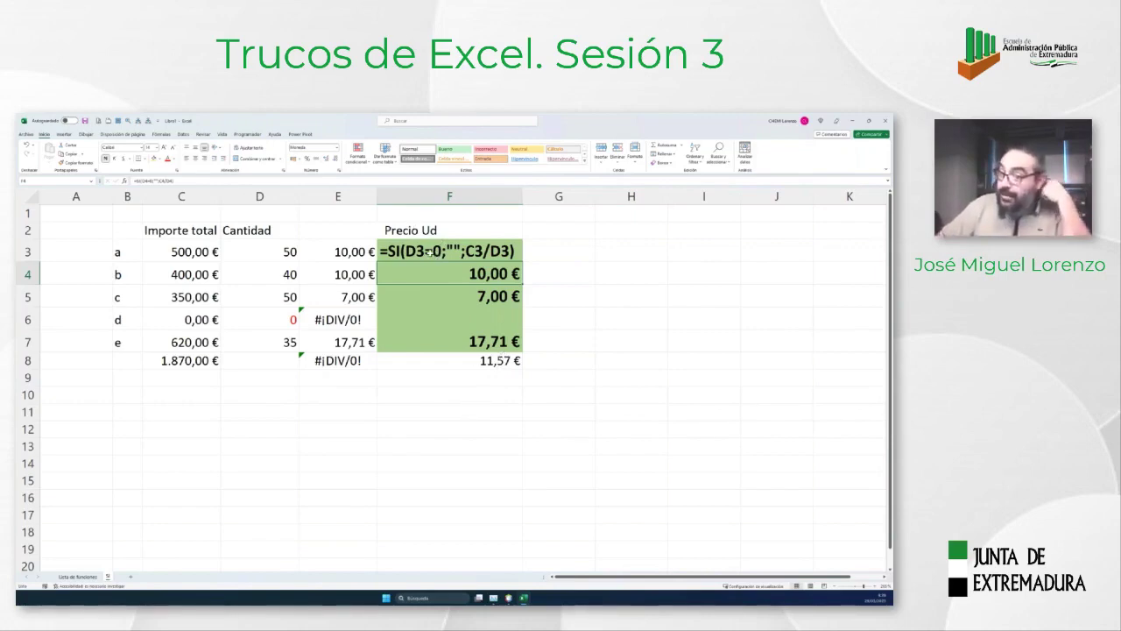
Enter the operators =, > and < as text in I3:I5.
left_click(717, 251)
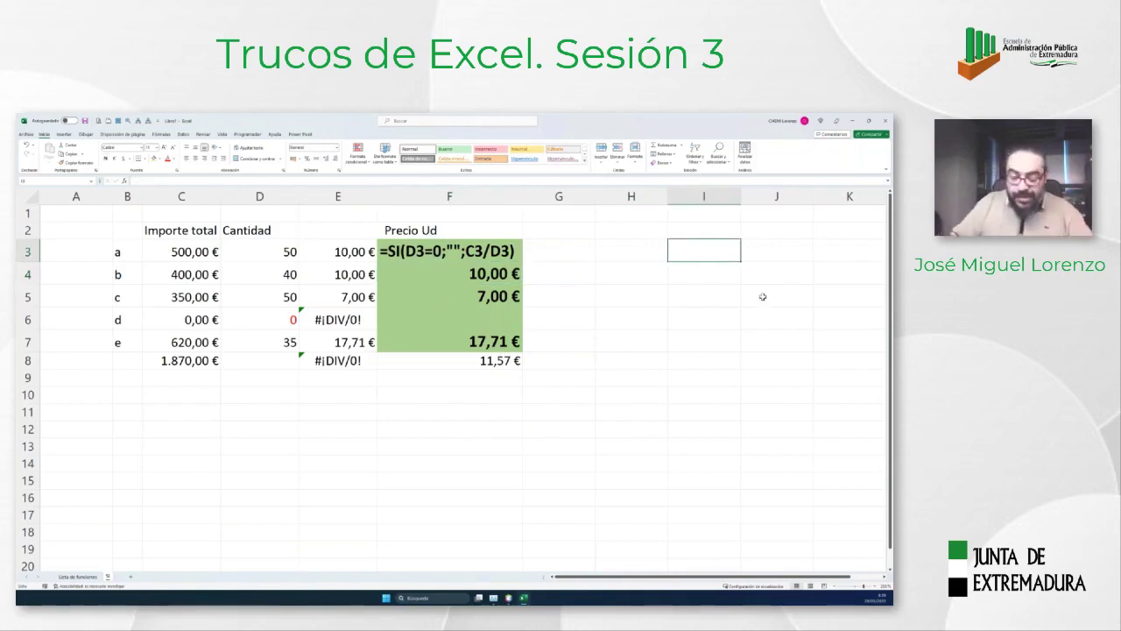
type("=")
key("BackSpace")
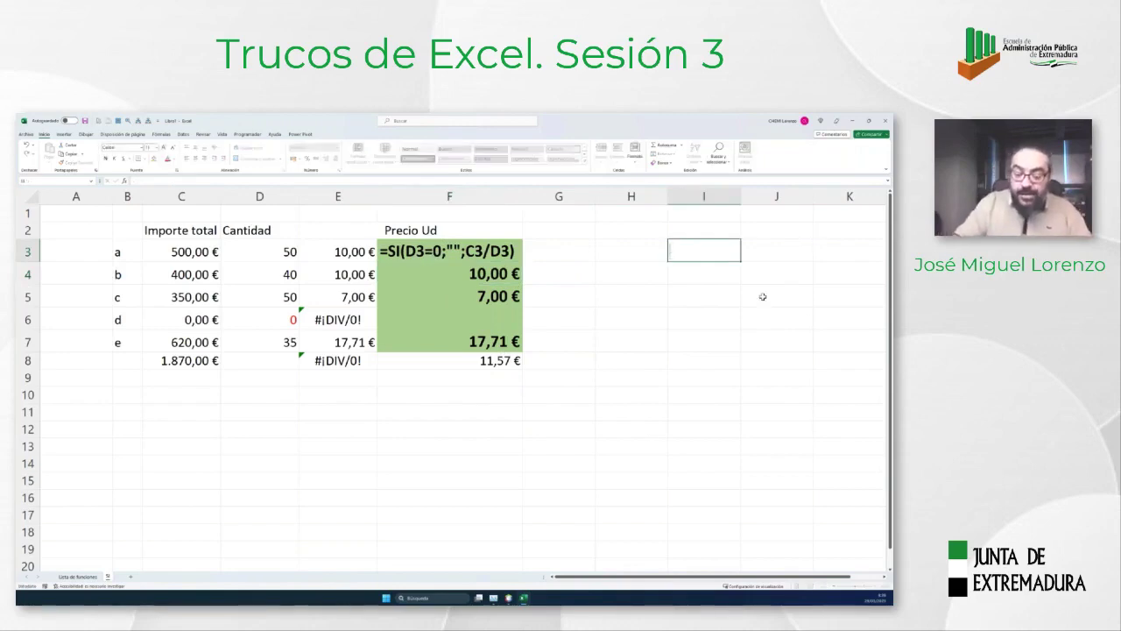
type("'=")
key("Return")
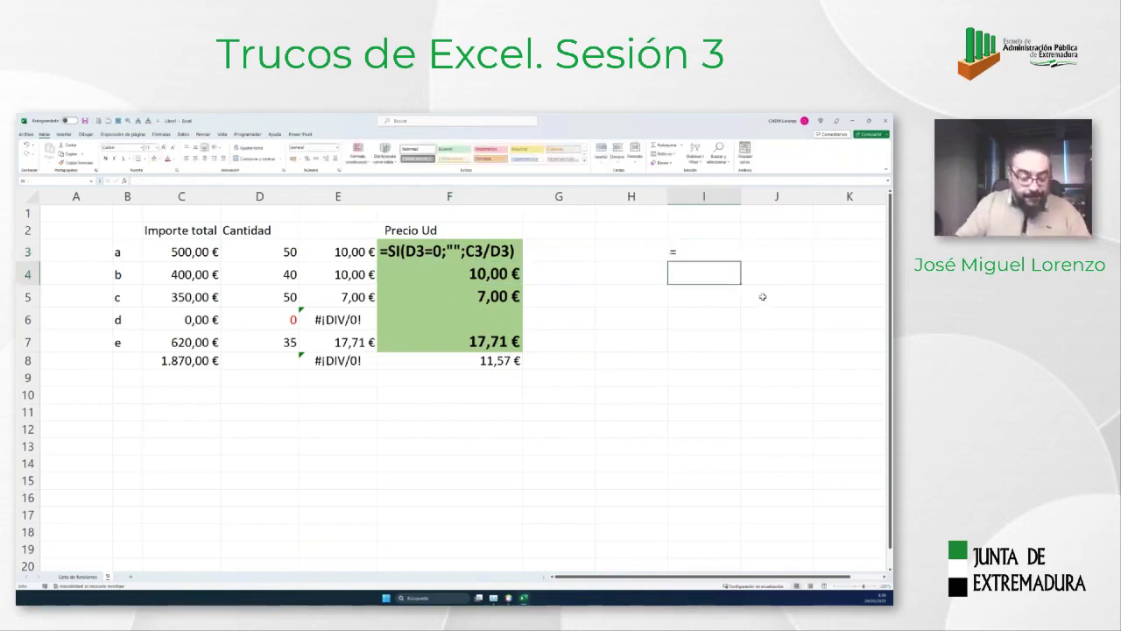
type("'>")
key("Return")
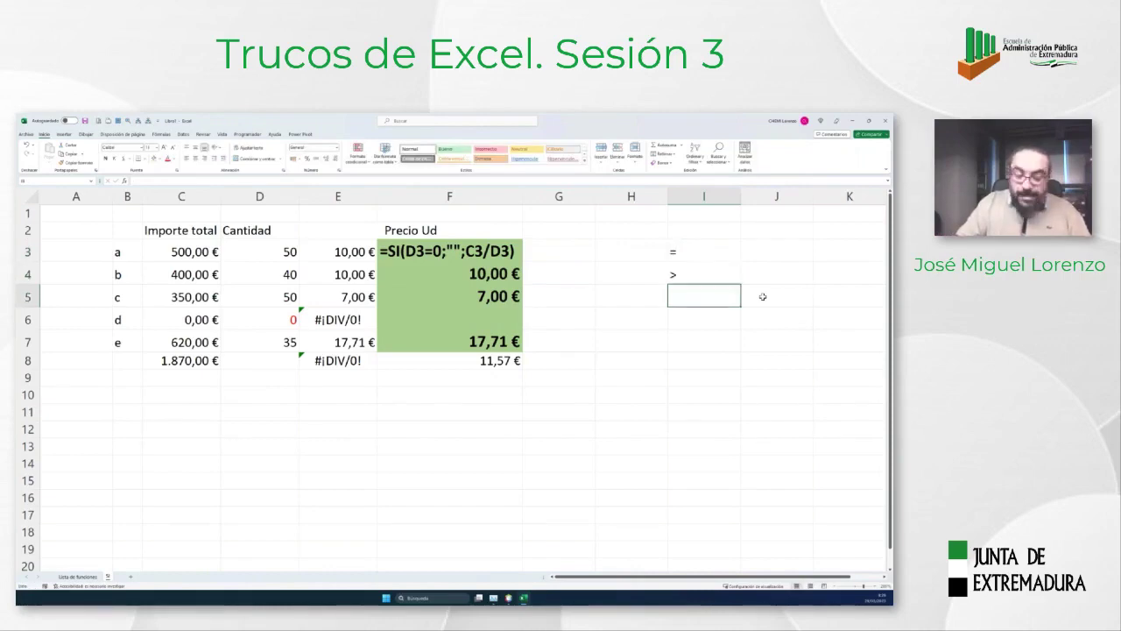
type("'<")
key("Return")
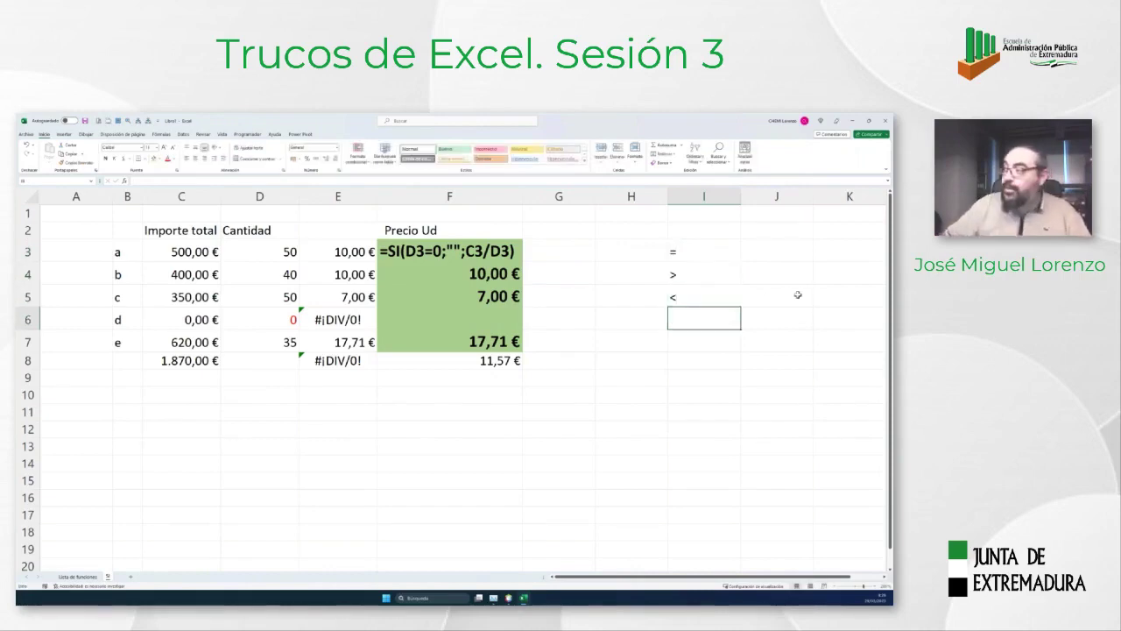
Enter <=, >= and <> upward into J5, J4 and J3.
left_click(782, 297)
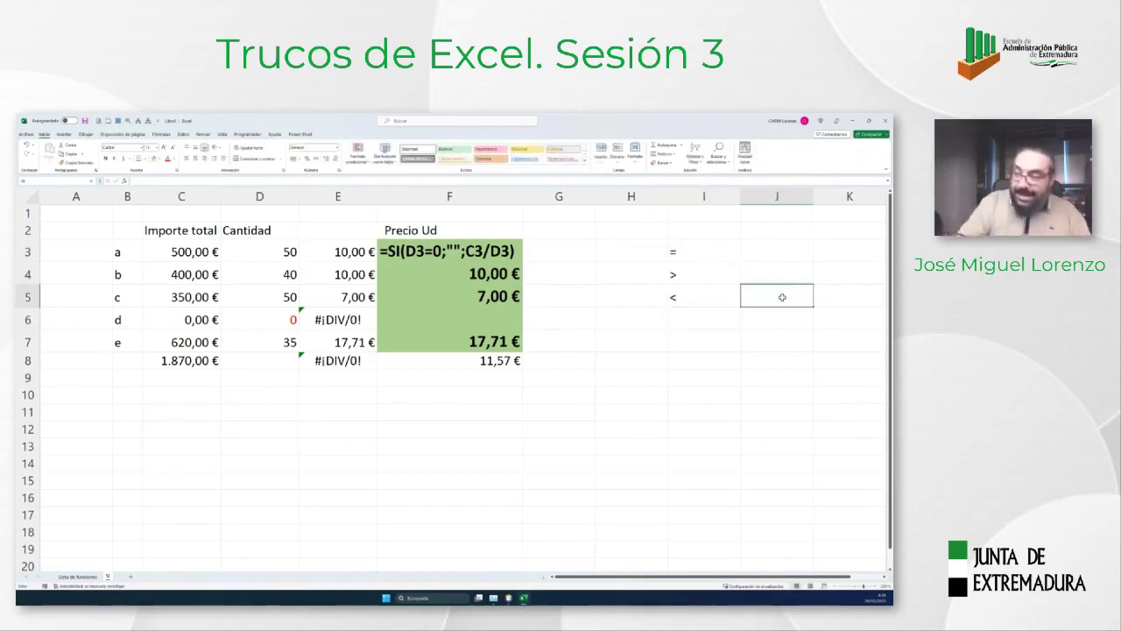
type("<=")
key("Up")
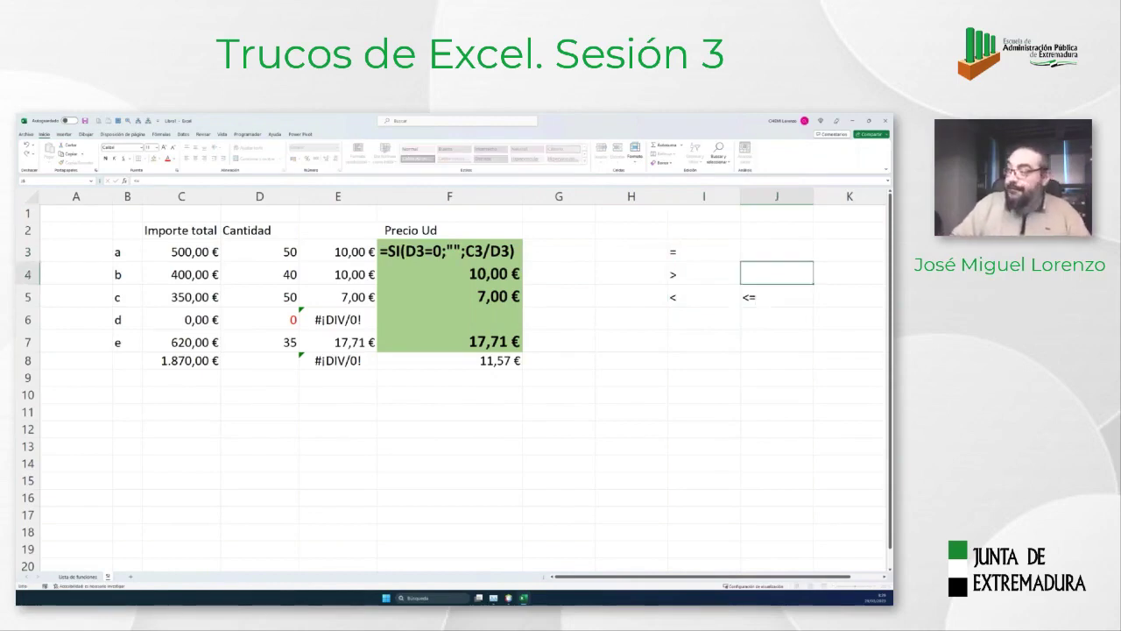
type(">=")
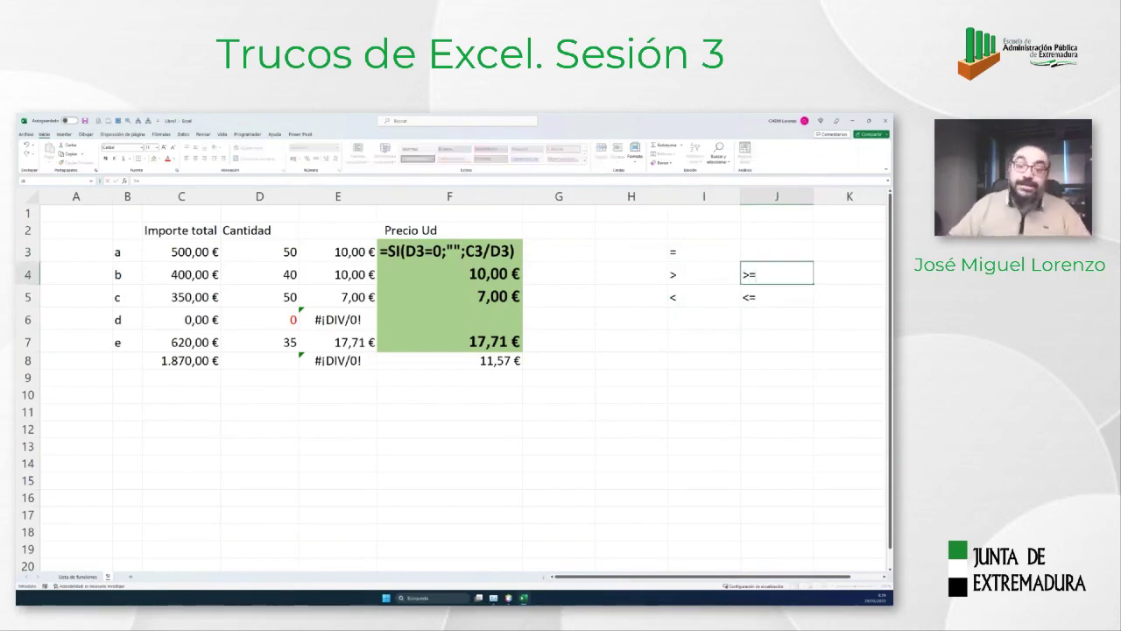
key("Up")
type("<>")
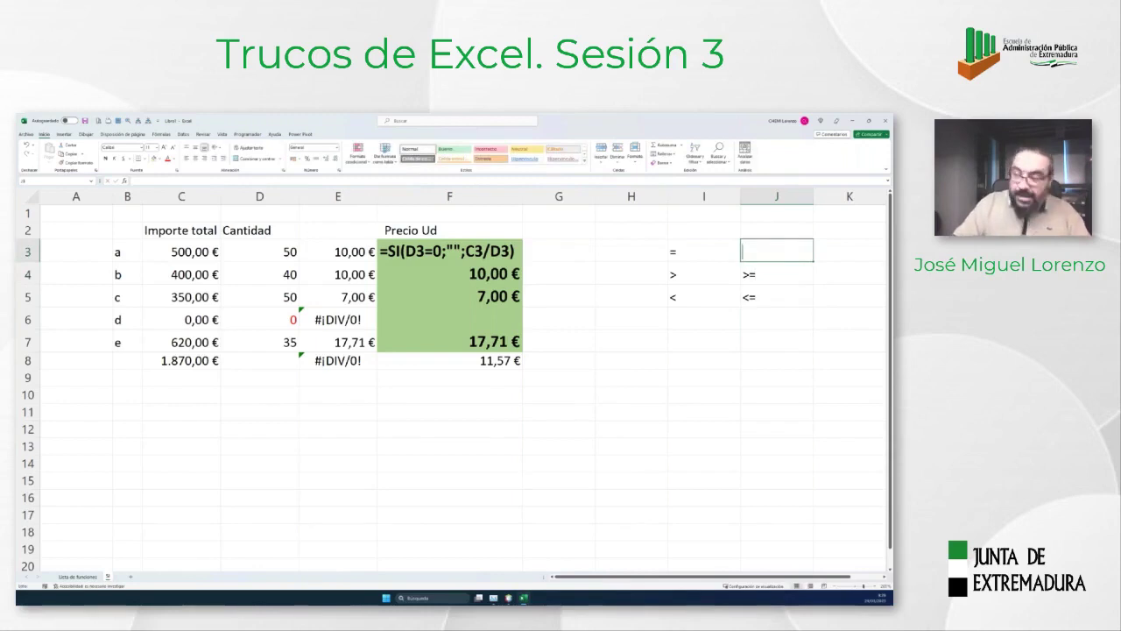
key("Return")
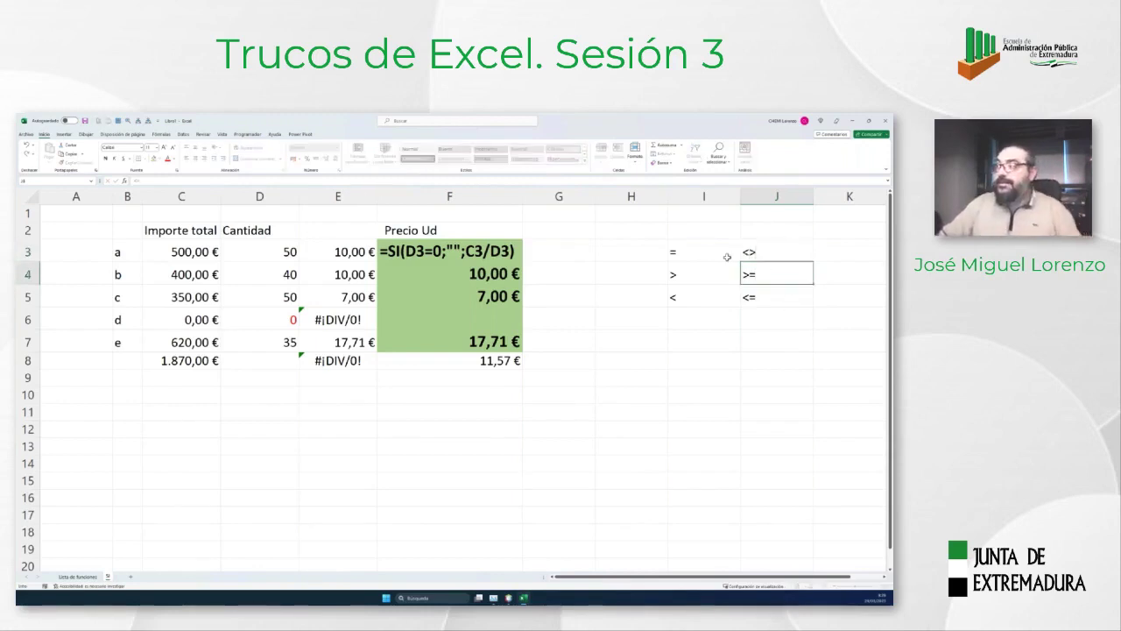
Centre the I3:J5 operators and frame them with a thick outside border.
left_click_drag(726, 252, 749, 297)
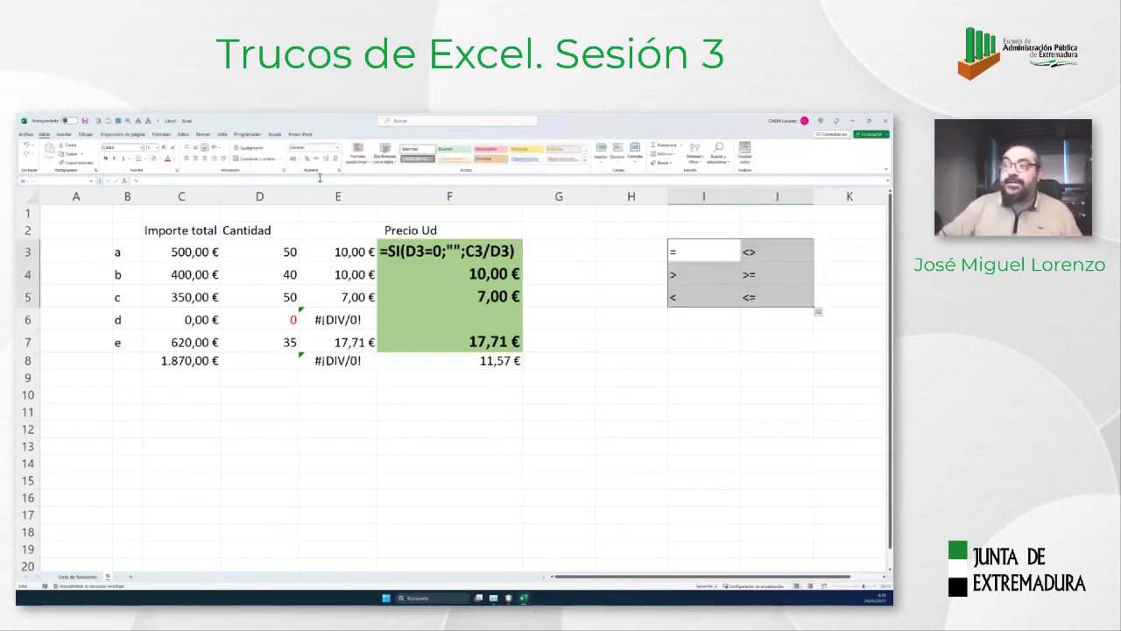
left_click(196, 159)
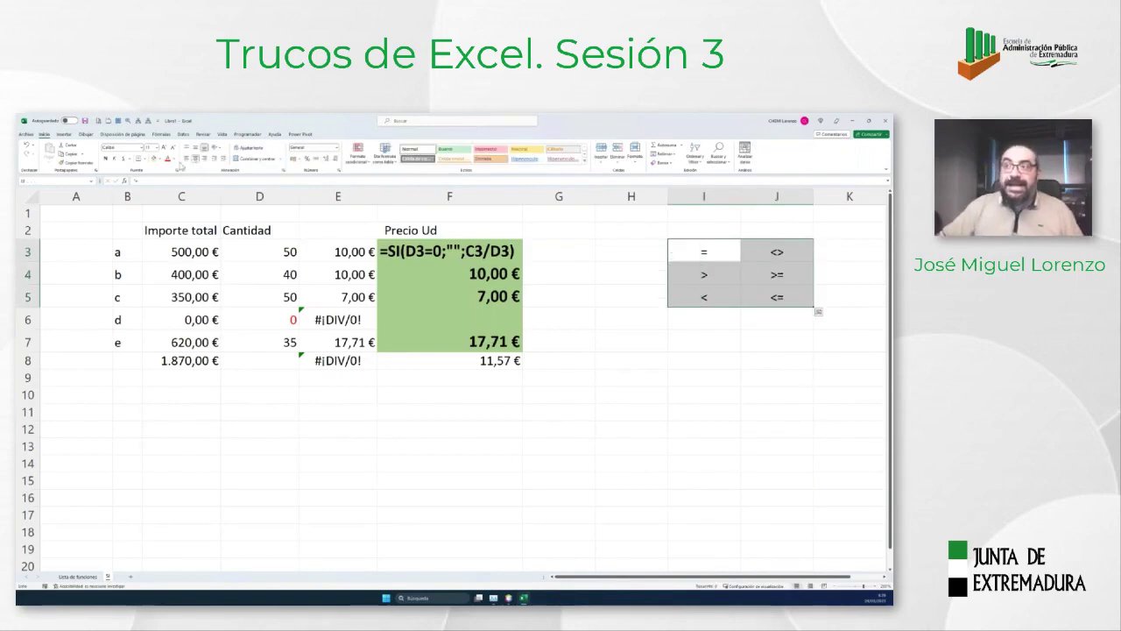
left_click(146, 159)
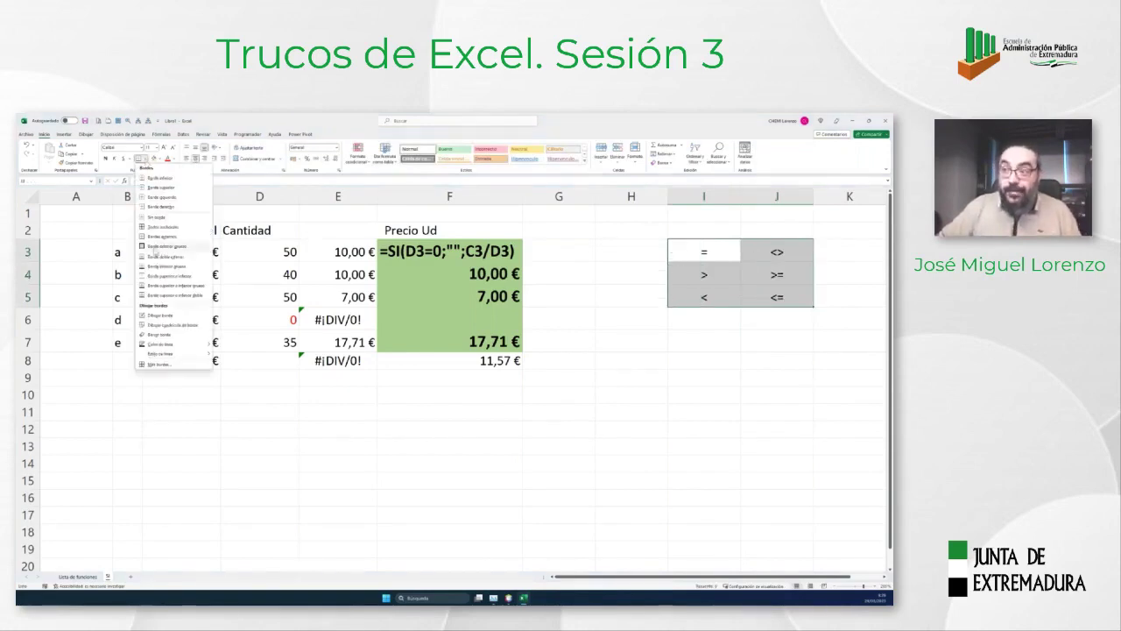
left_click(165, 246)
left_click(672, 390)
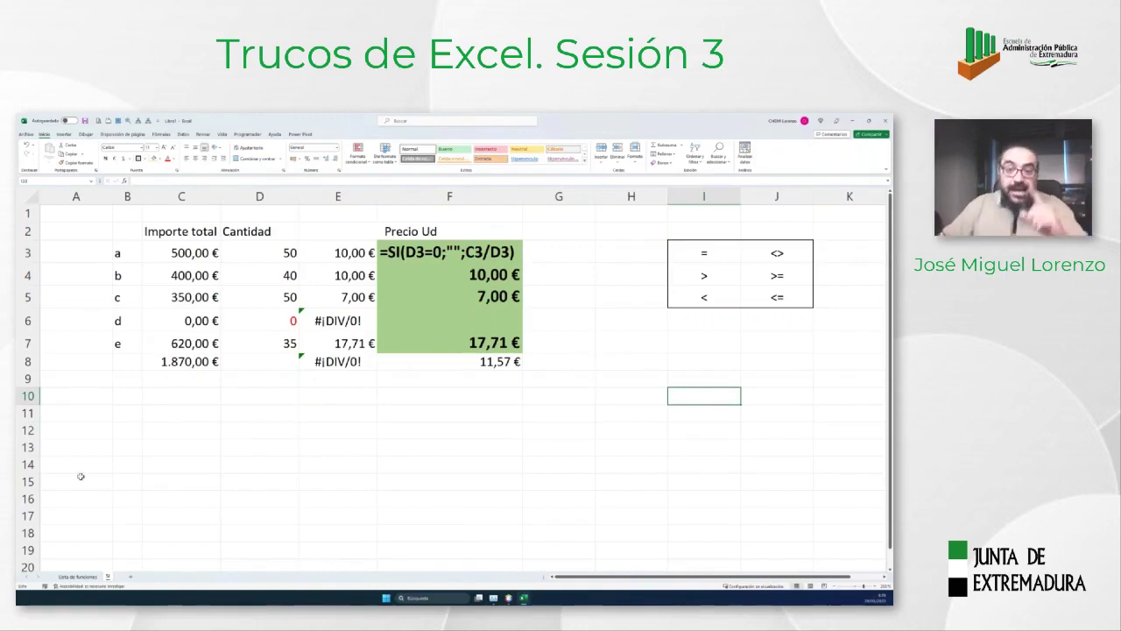
Add the o function name in F7 on the Lista de funciones sheet.
left_click(77, 576)
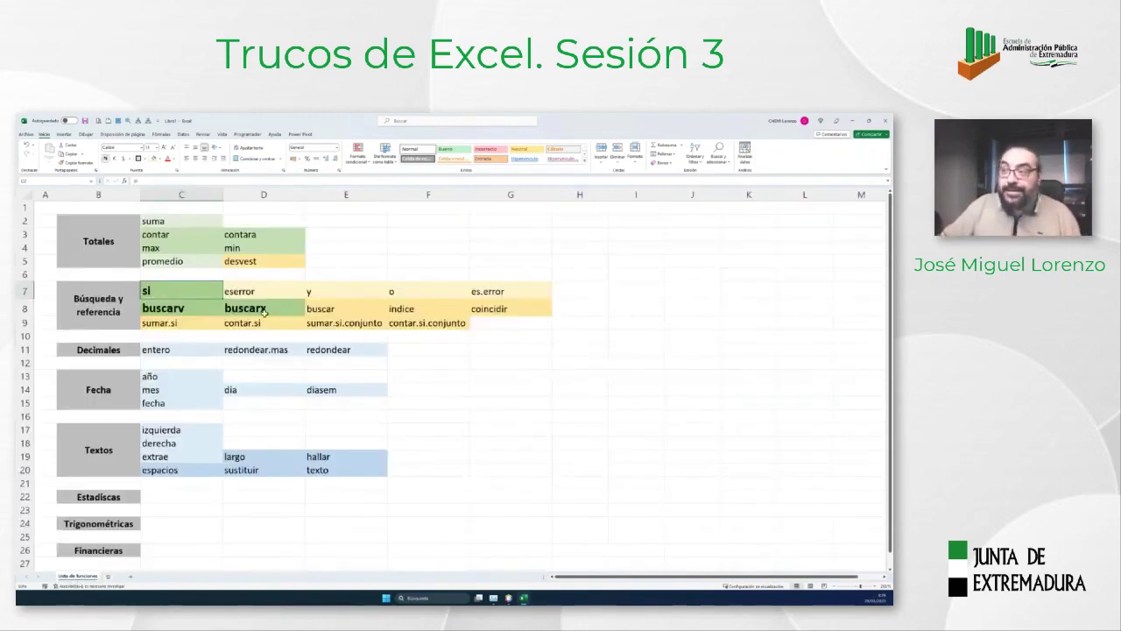
left_click_drag(268, 289, 391, 290)
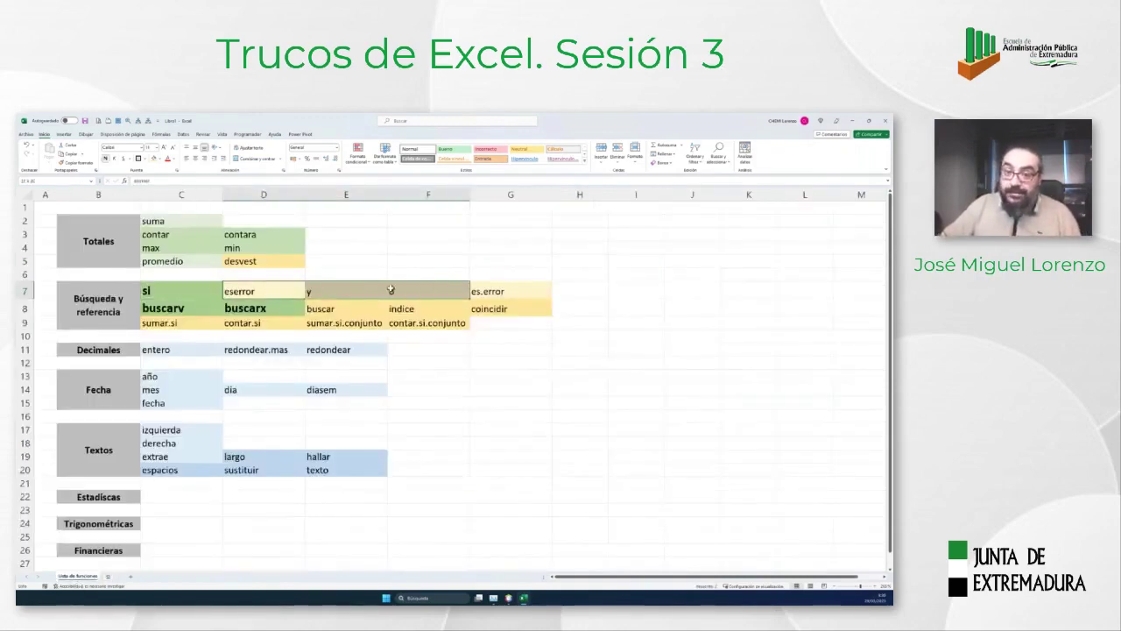
left_click(429, 389)
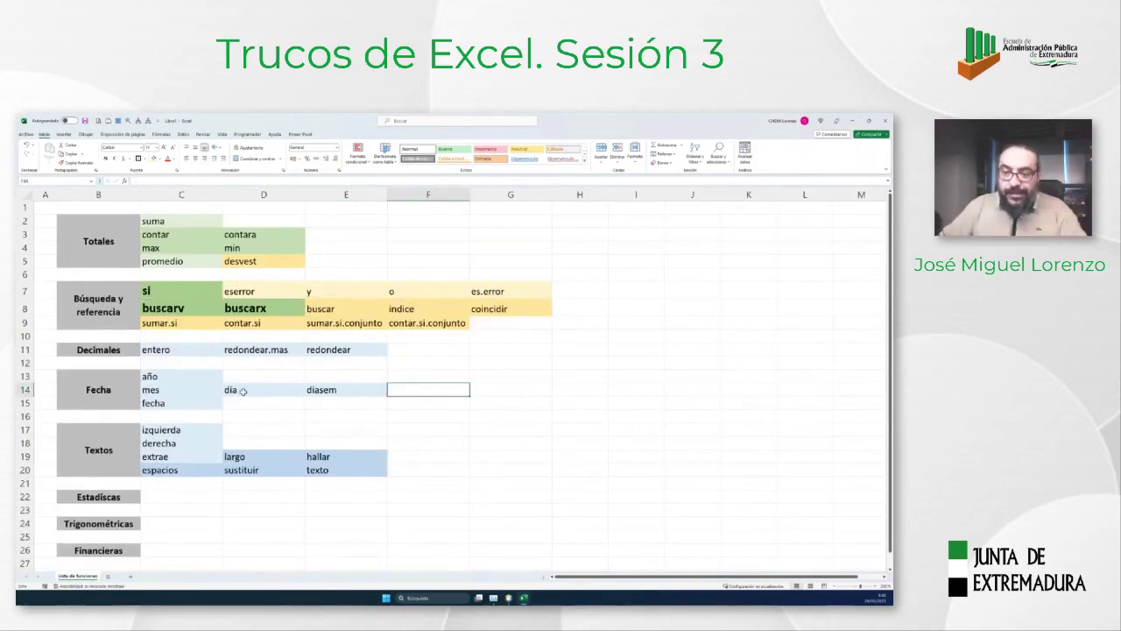
Return to the price table sheet and select C12 below the table.
left_click(111, 577)
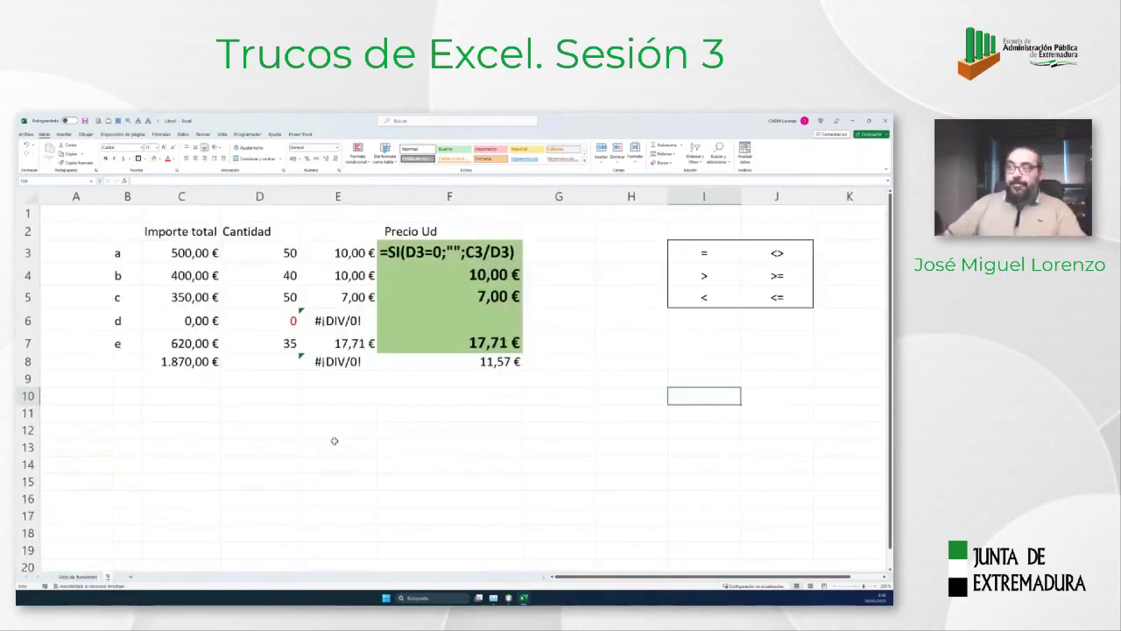
left_click(334, 441)
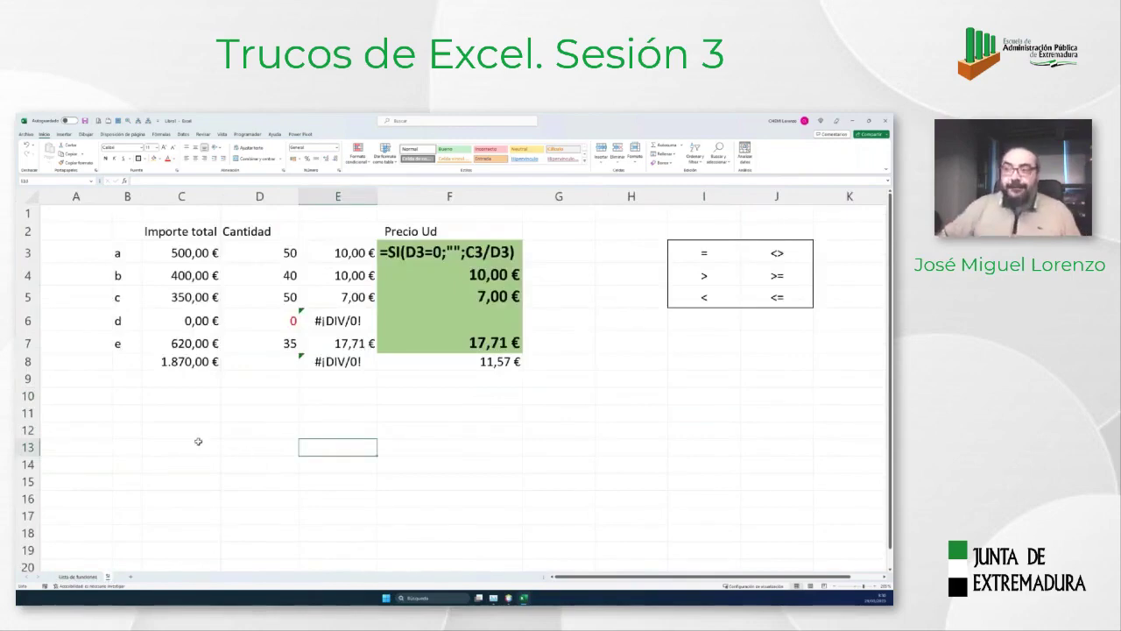
scroll(194, 440, "down", 1)
left_click(155, 420)
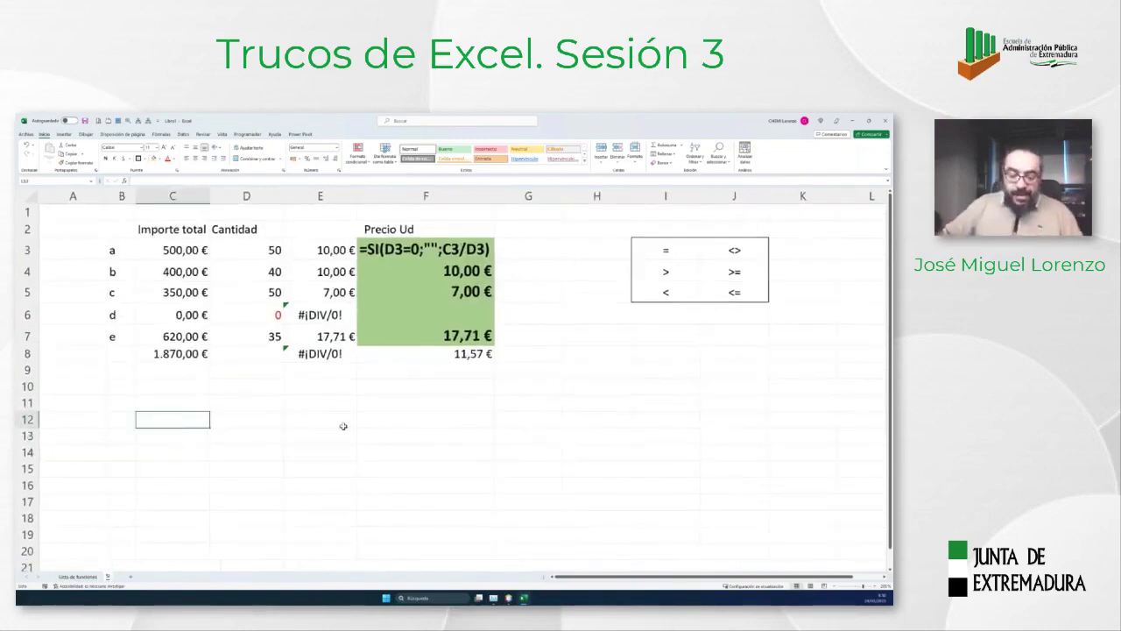
Add a País heading in C12 with esp, fra and ita codes down C13:C24.
type("País")
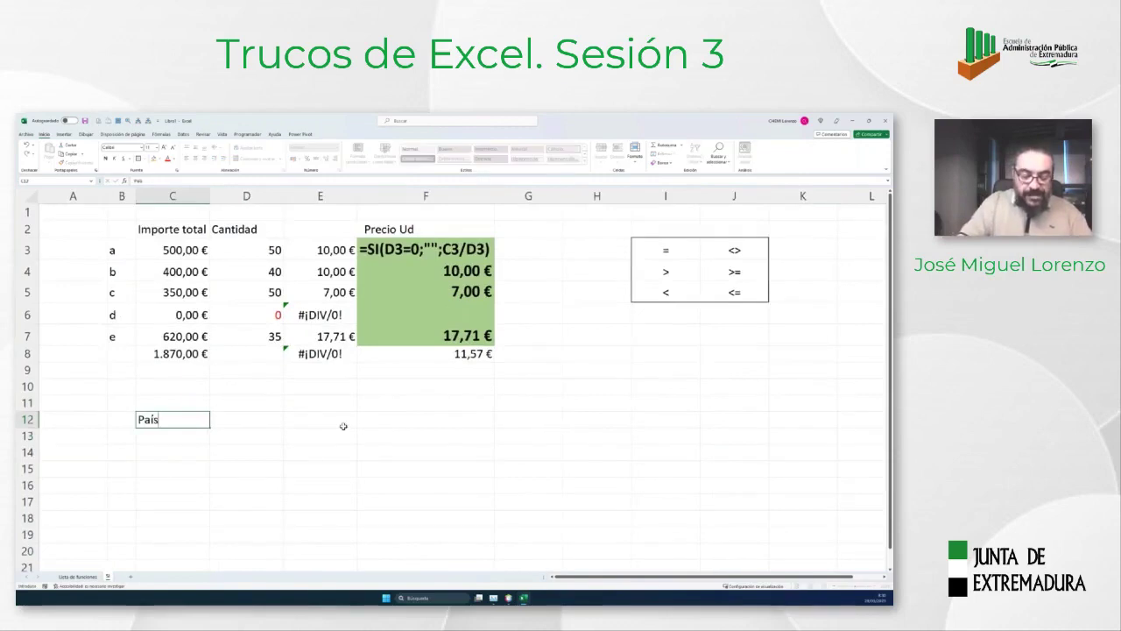
key("Return")
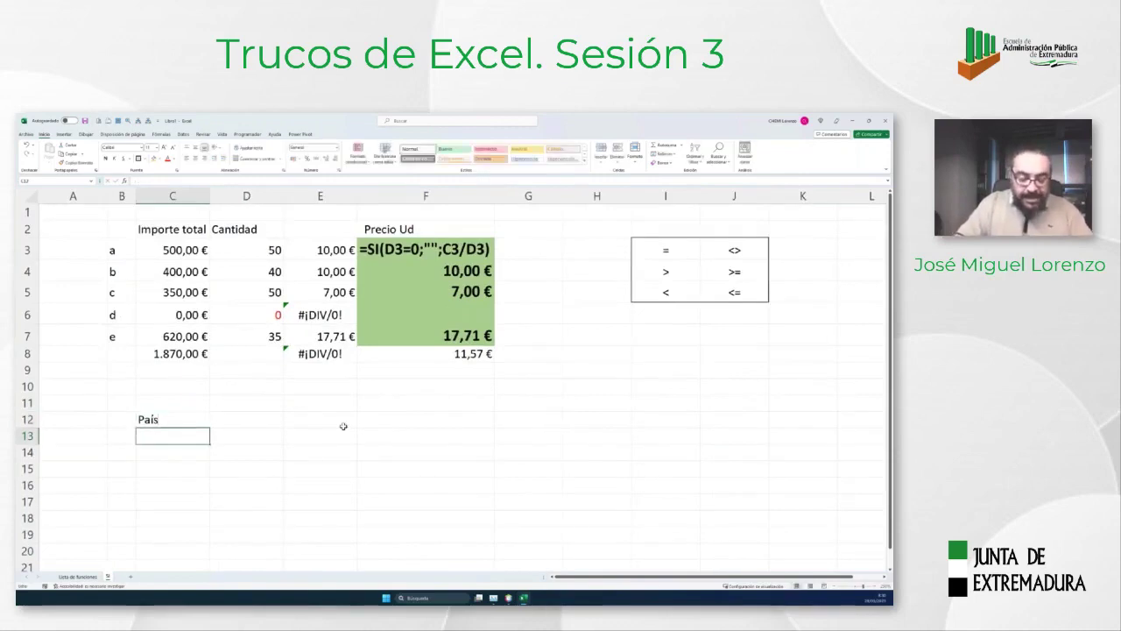
type("esp")
key("Return")
type("fra")
key("Return")
type("ita")
key("Return")
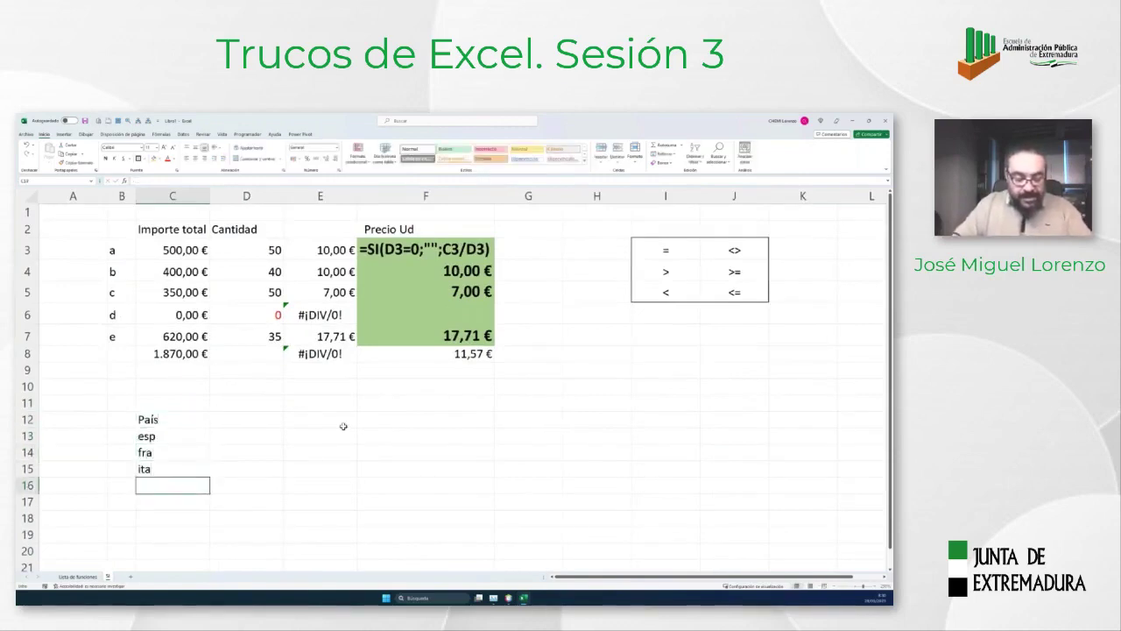
type("esp")
key("Return")
type("esp")
key("Return")
type("fra")
key("Return")
type("ita")
key("Return")
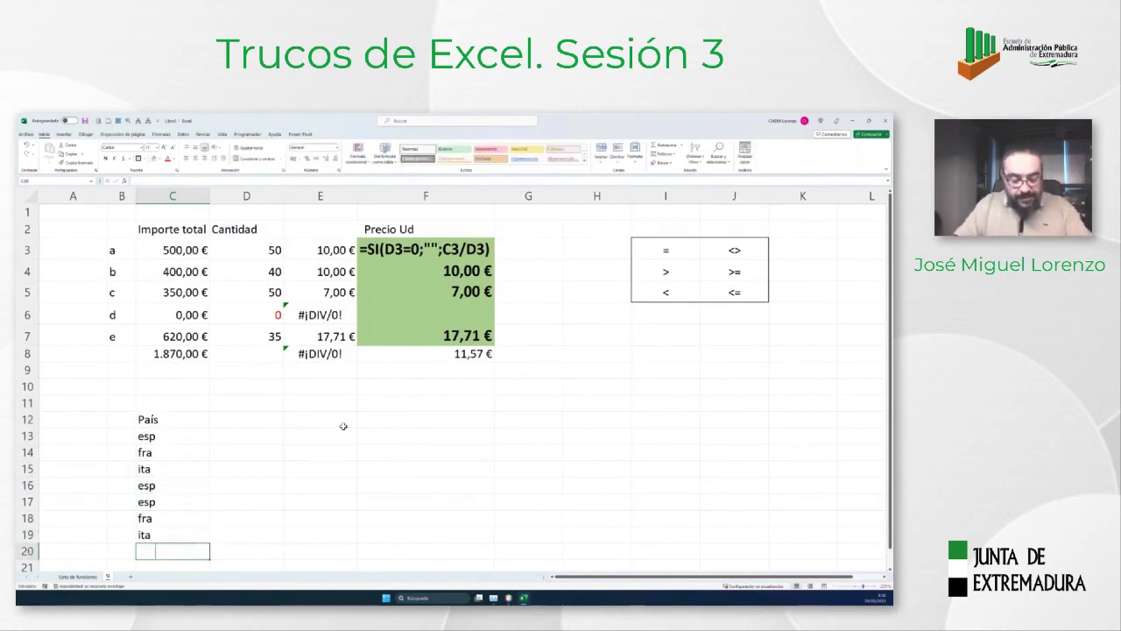
type("esp")
key("Return")
type("fra")
key("Return")
type("ita")
key("Return")
type("esp esp")
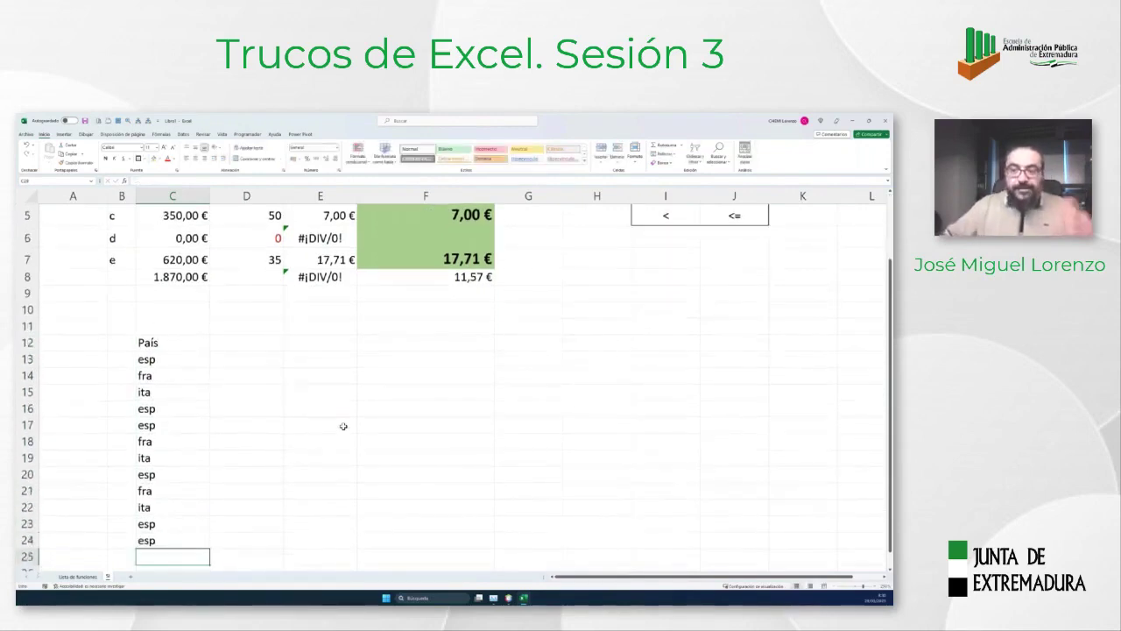
Add an Importe heading in D12 with amounts down the column, deleting the stray 51 and putting 65 in D19.
left_click(235, 343)
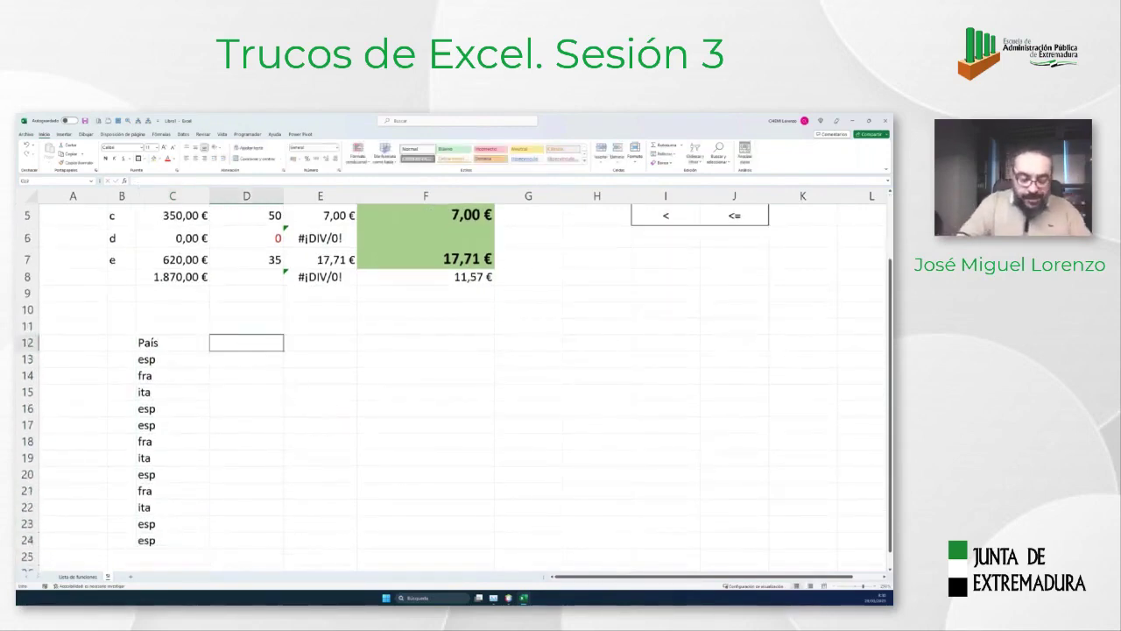
type("Importe")
key("Return")
type("54 21 8 7 54")
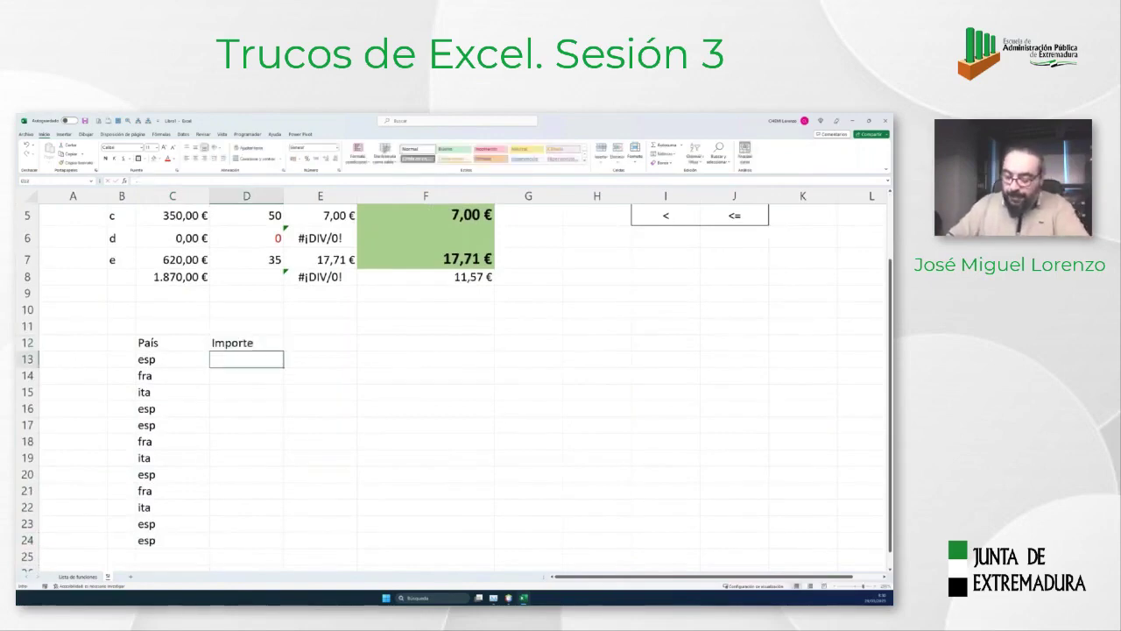
type(" 98  4 587 5 14 587 51")
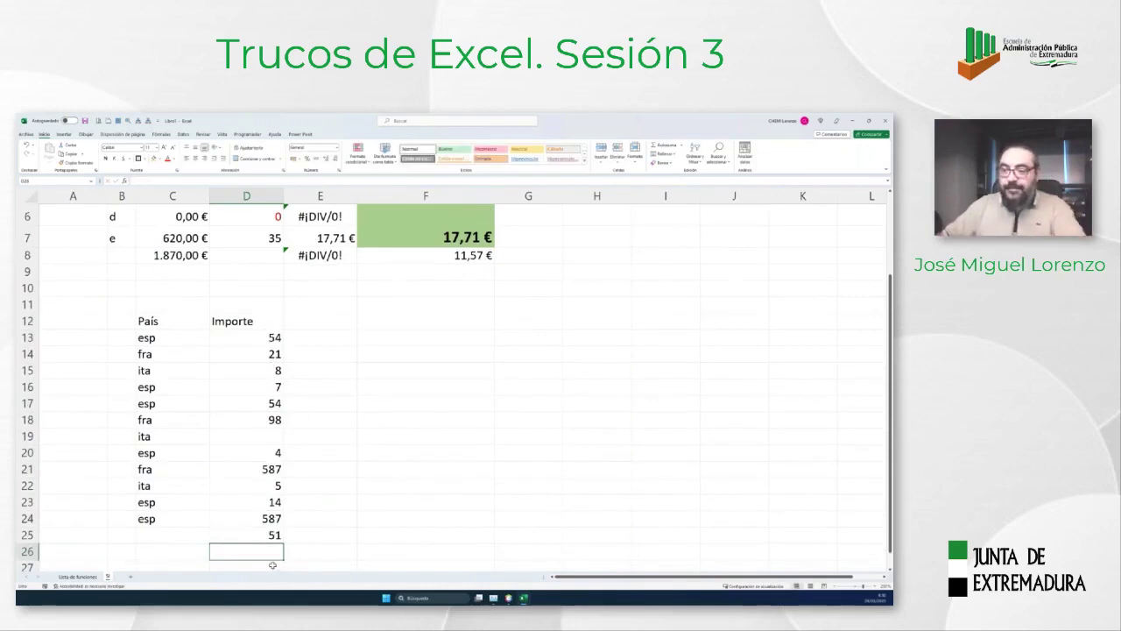
left_click(276, 530)
key("Delete")
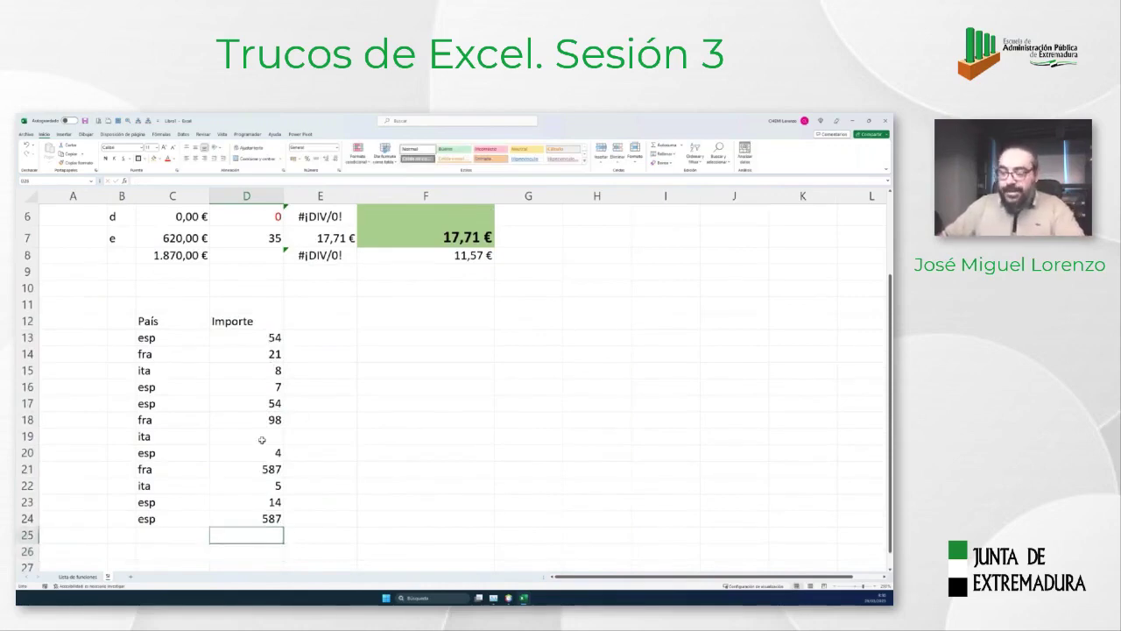
left_click(261, 439)
type("65")
key("Return")
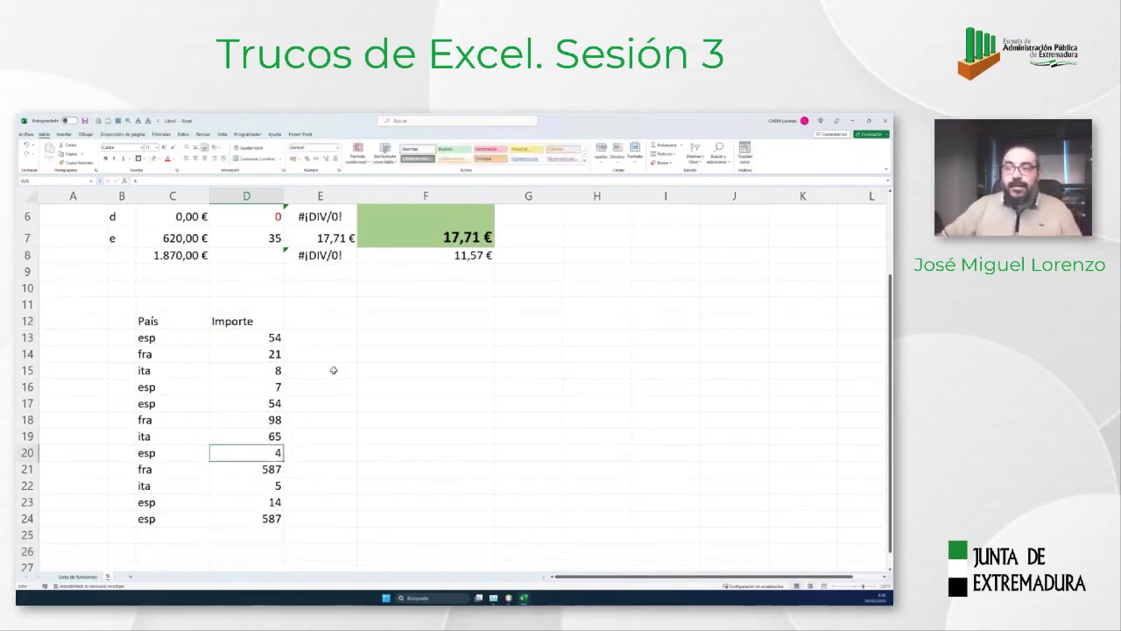
scroll(334, 370, "up", 2)
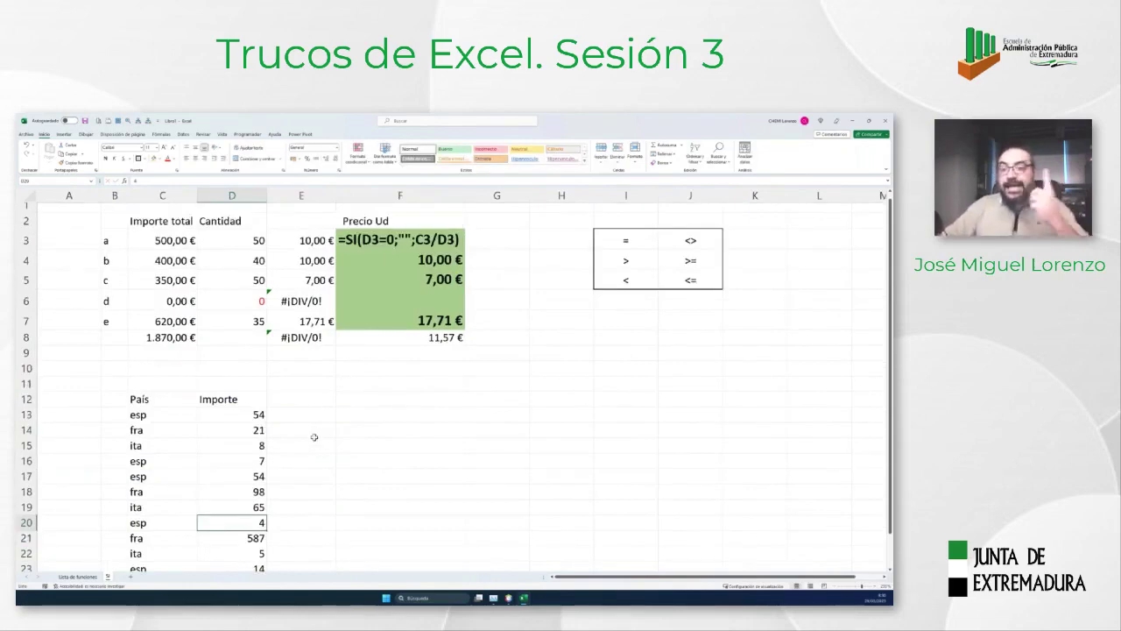
Enter the Nac/Int heading in E12.
left_click(318, 398)
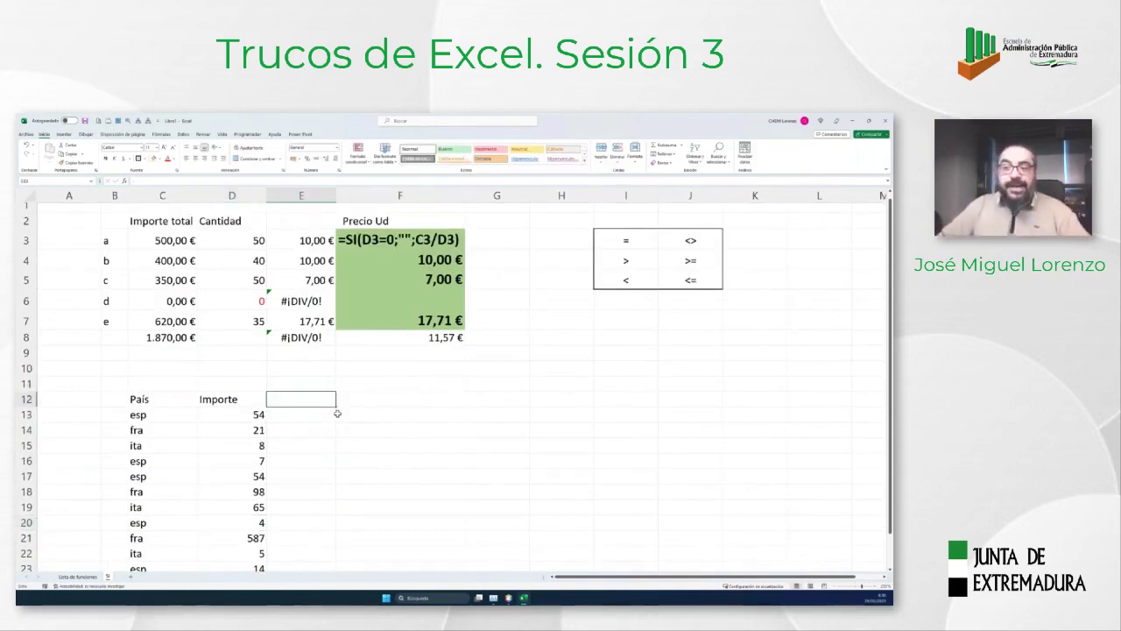
type("Nac/")
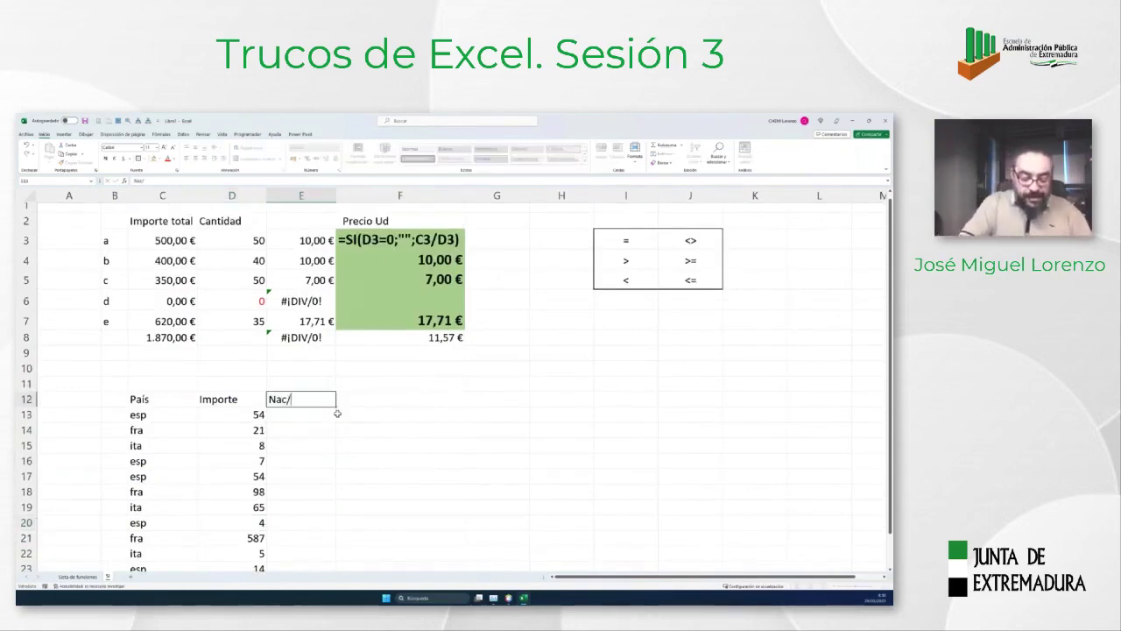
type("Int")
key("Return")
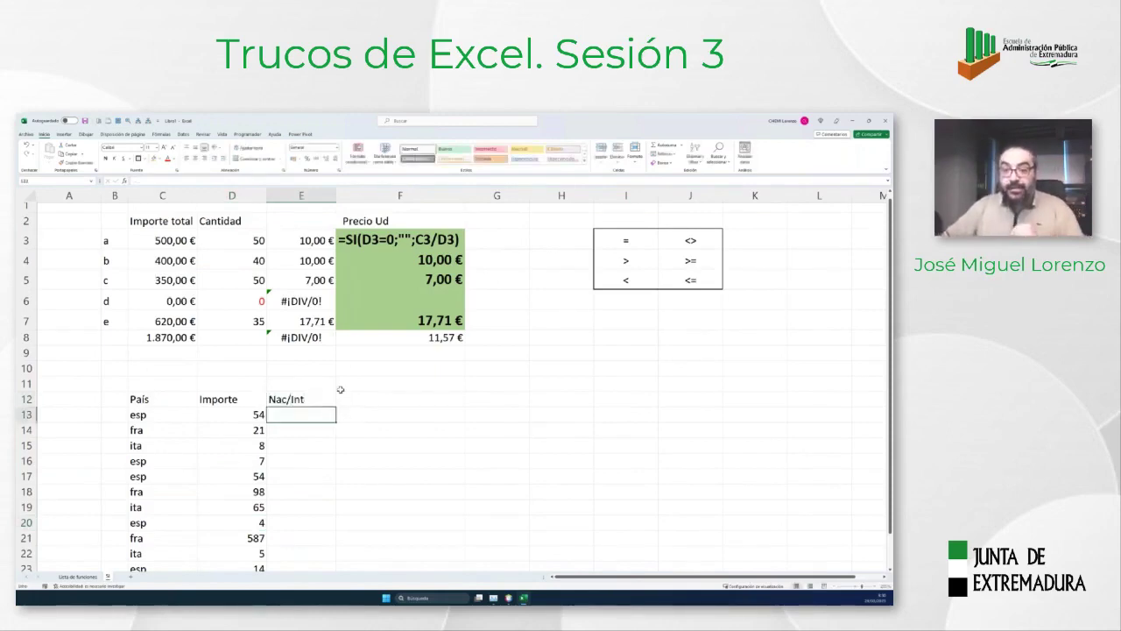
Go over the esp, fra and ita codes in column C, then select E13.
left_click_drag(154, 419, 167, 565)
left_click(170, 465)
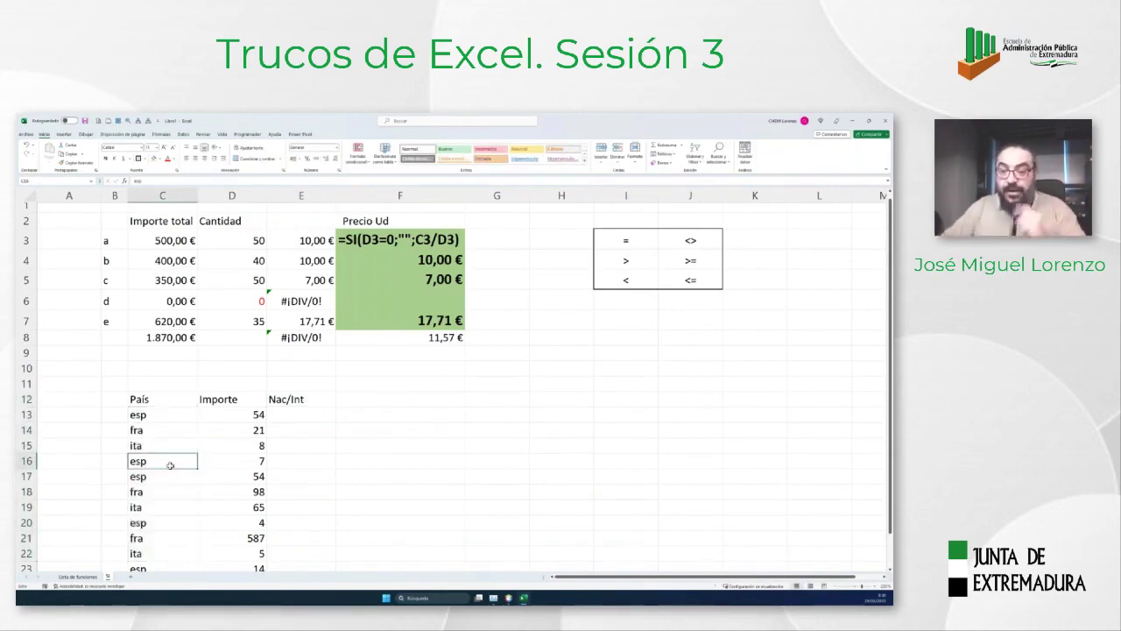
left_click(173, 416)
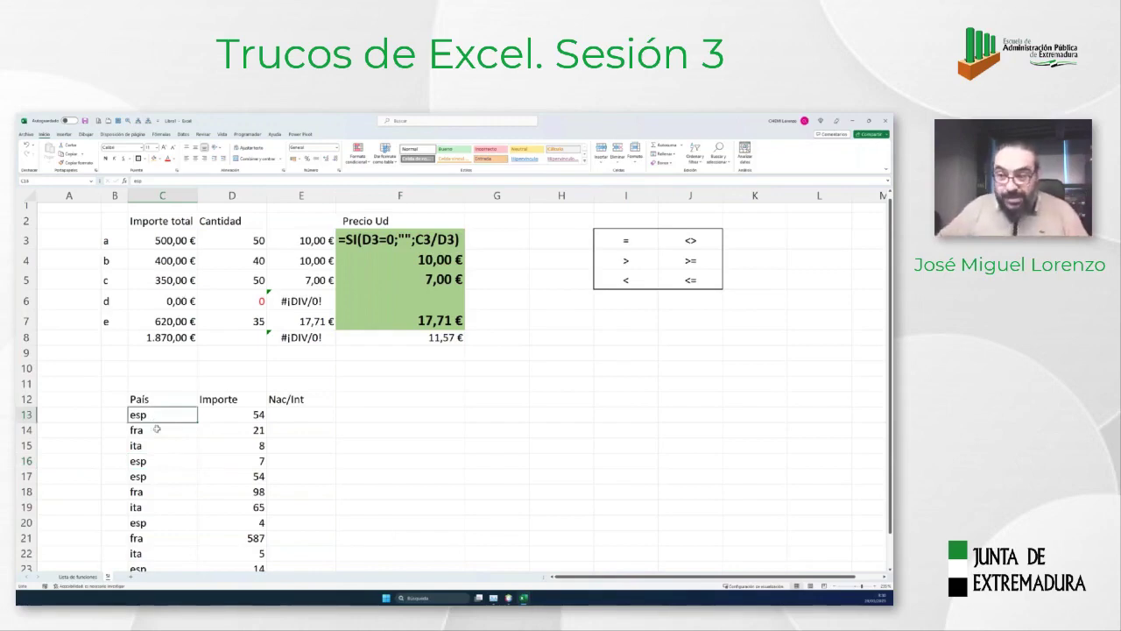
mouse_move(156, 430)
left_mouse_down()
mouse_move(160, 463)
mouse_move(162, 449)
left_mouse_up()
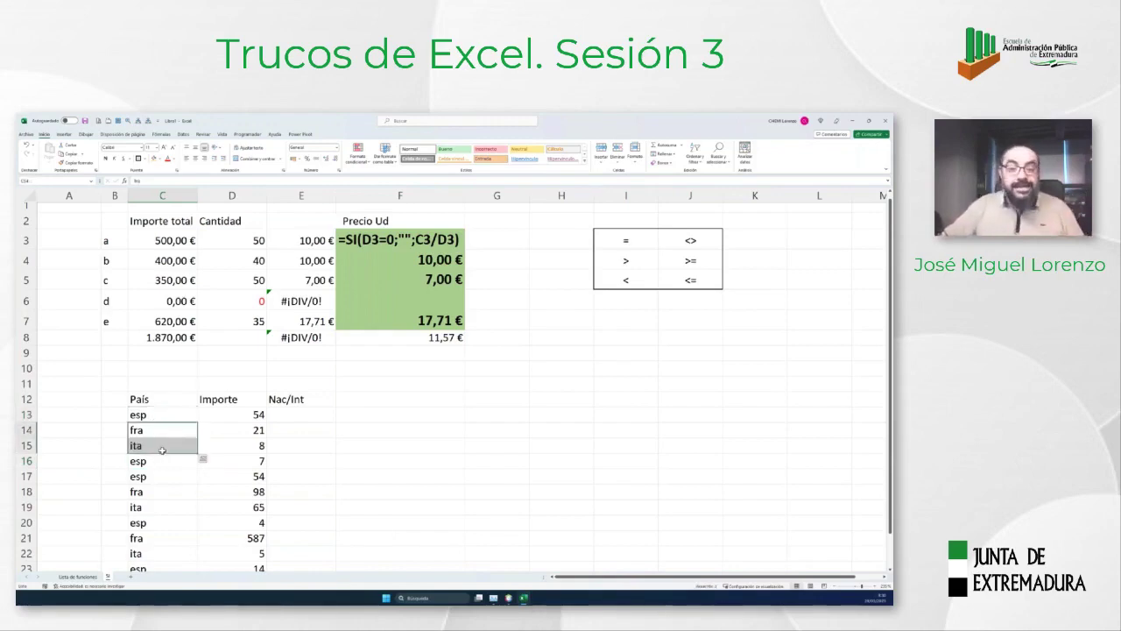
left_click(281, 417)
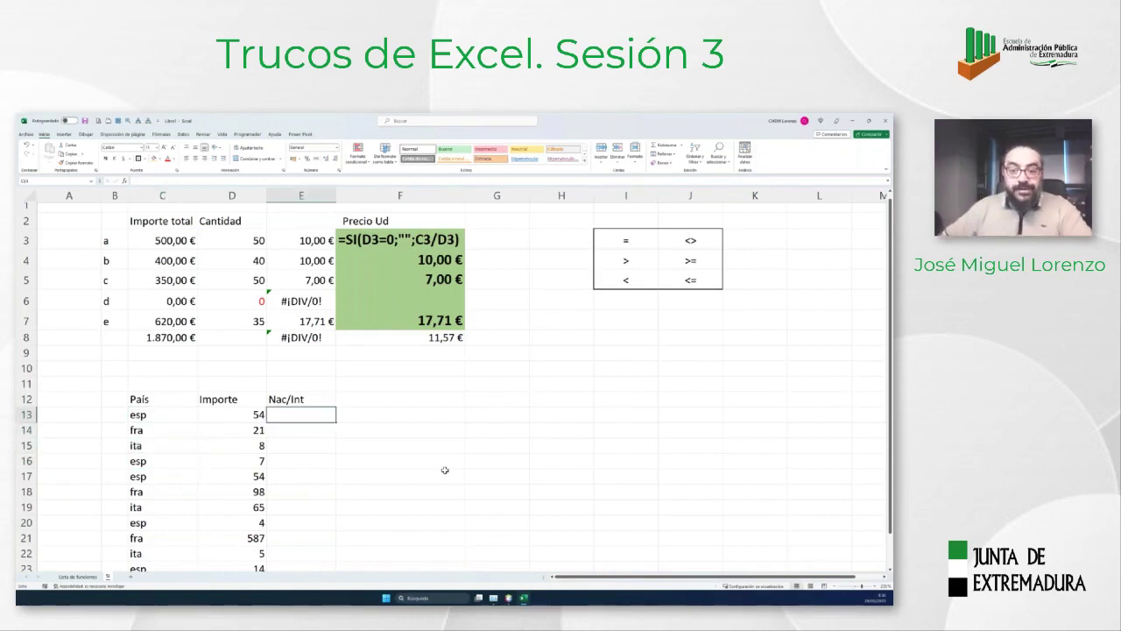
Enter =SI(C13="esp";"nac";"int") in E13 so Spanish entries show nac and others int.
type("=si(")
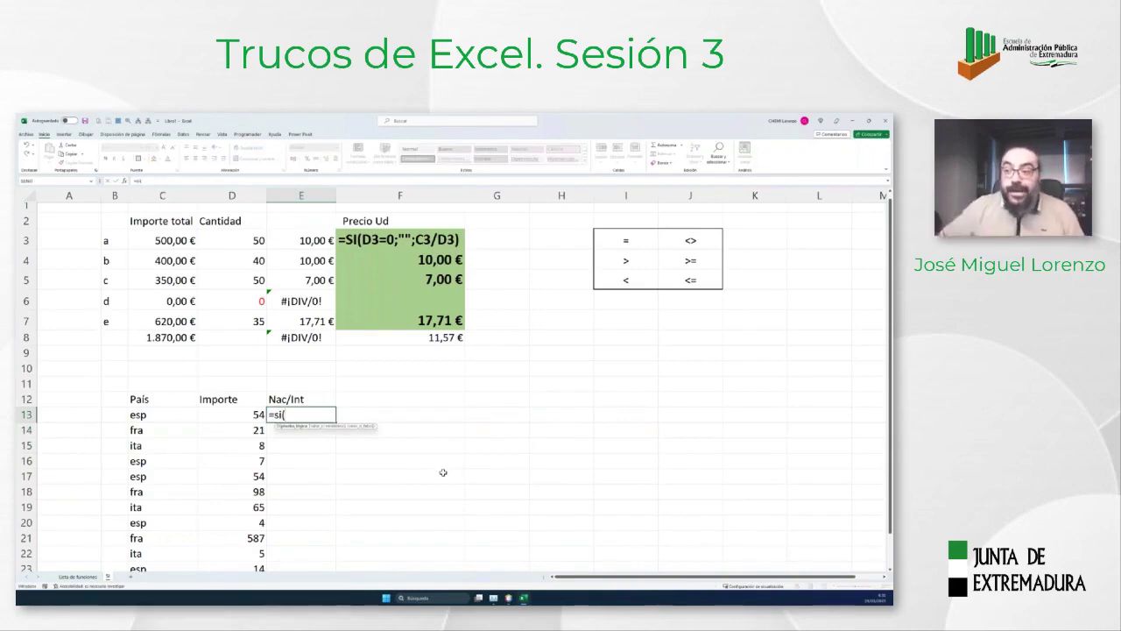
left_click(153, 416)
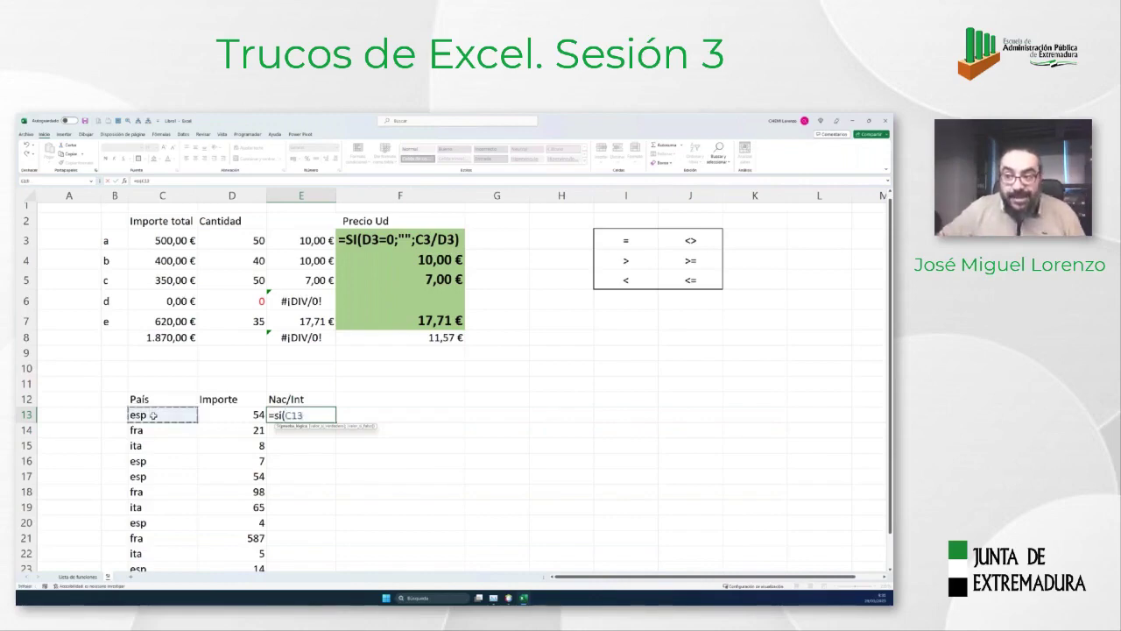
type("=")
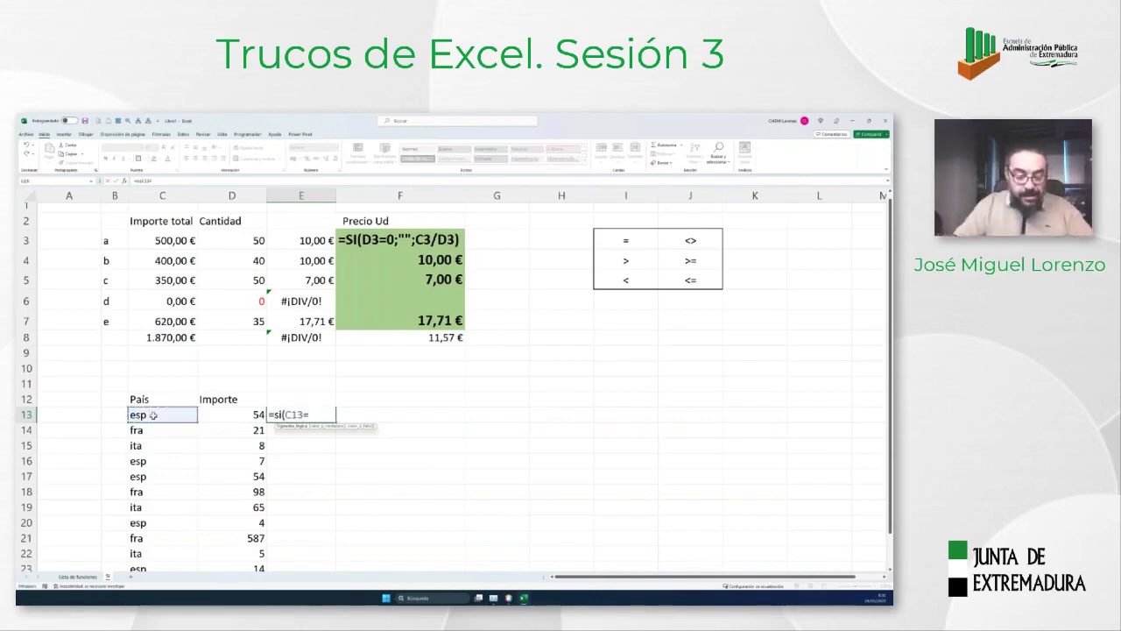
type("\"esp\"")
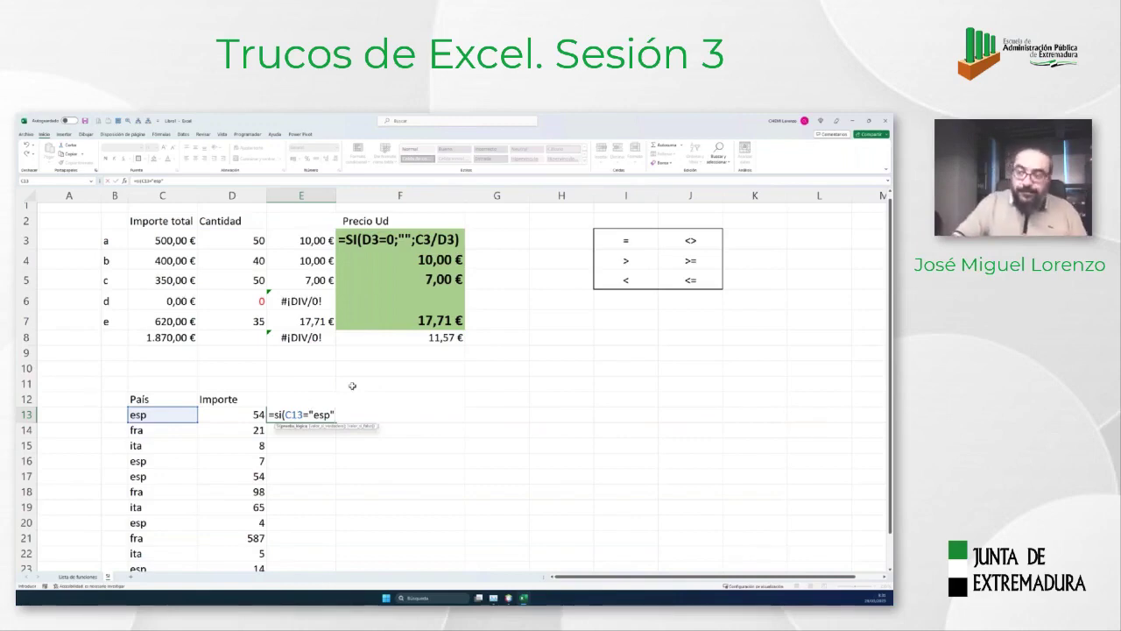
type(";")
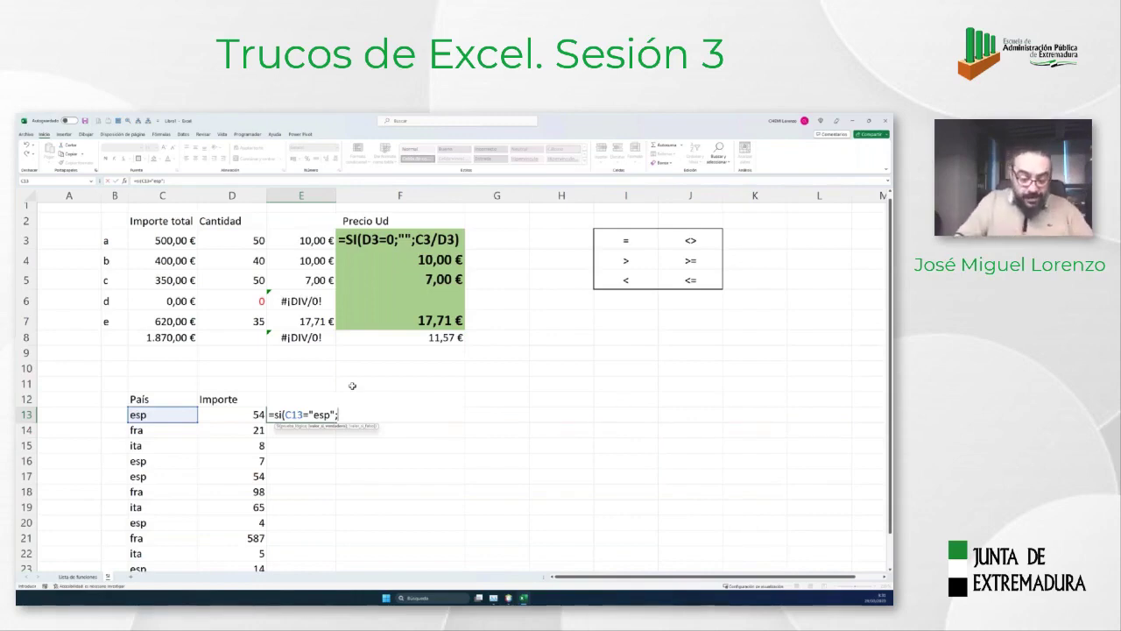
type("\"nac\"")
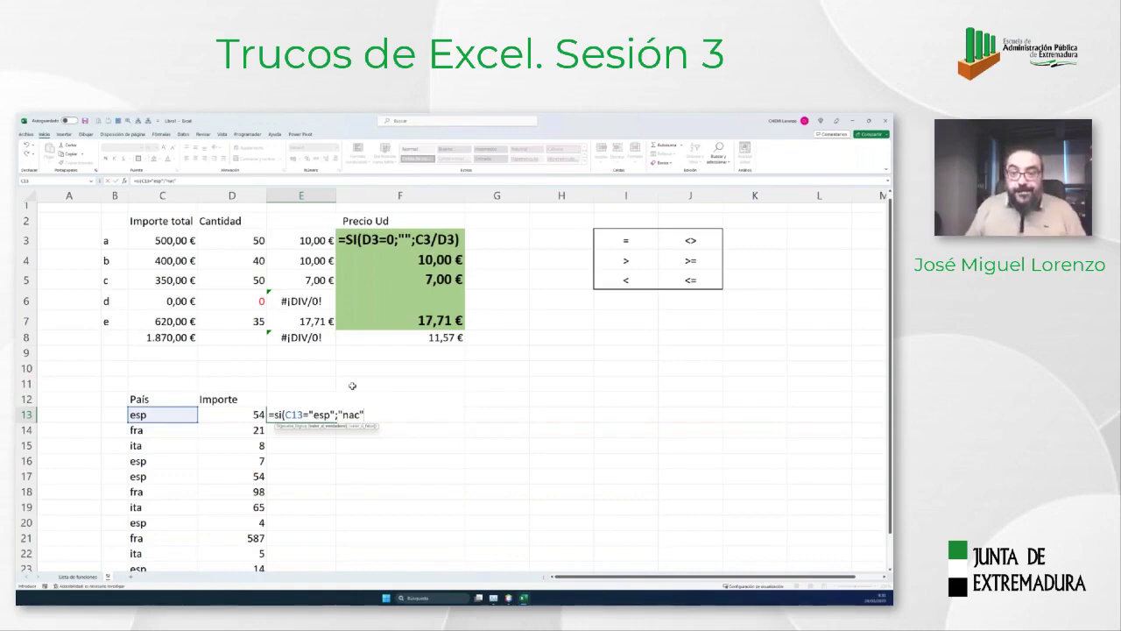
type(";")
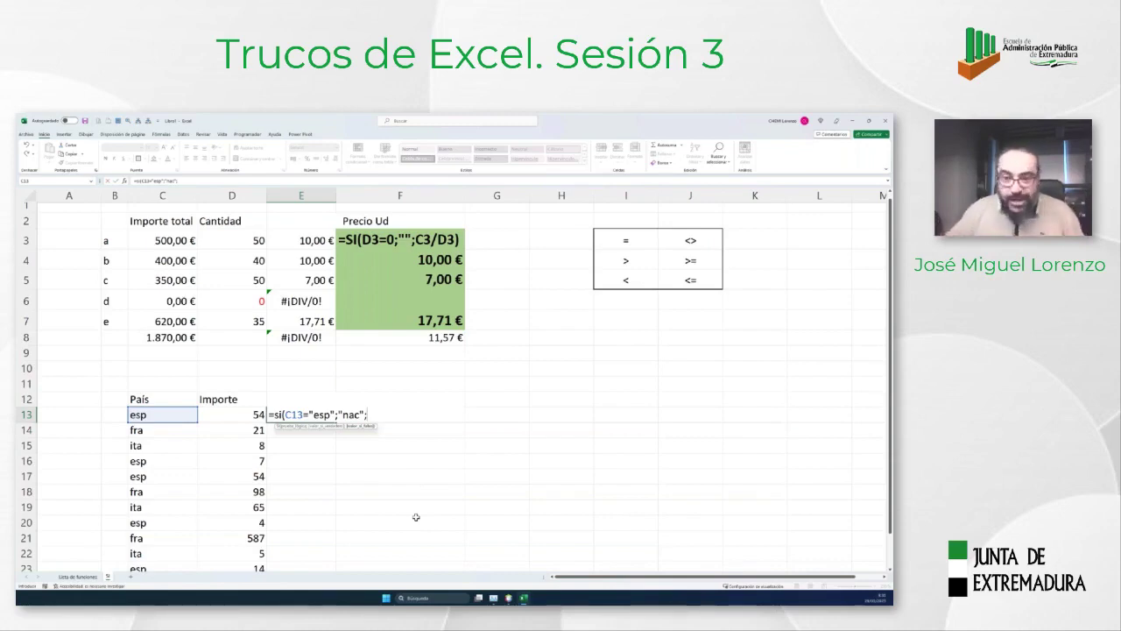
type("\"")
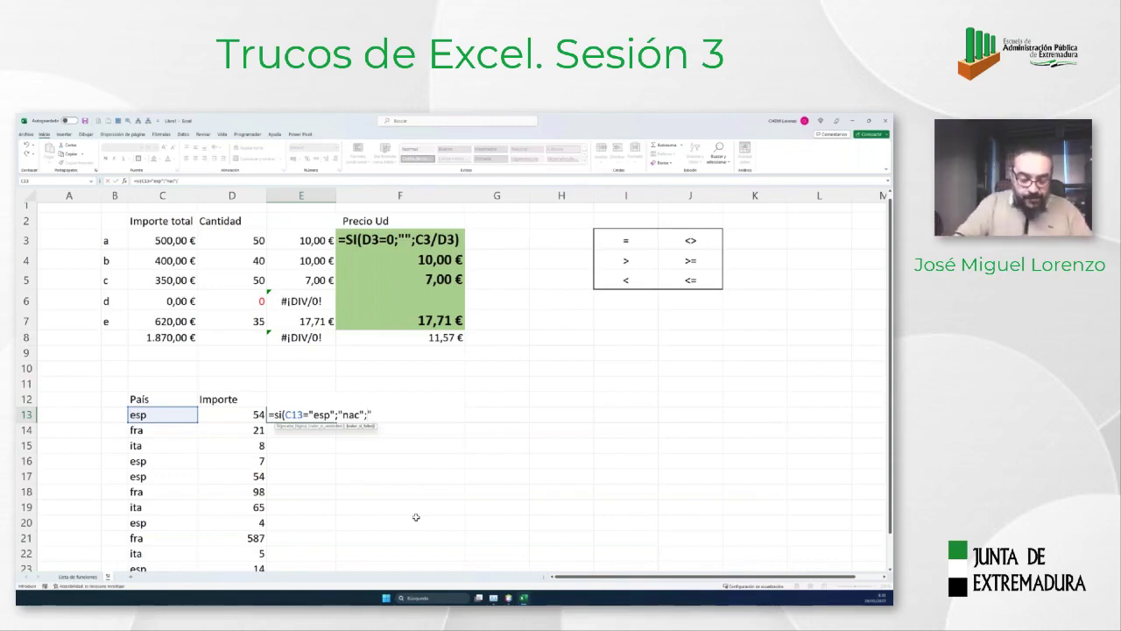
type("int\")")
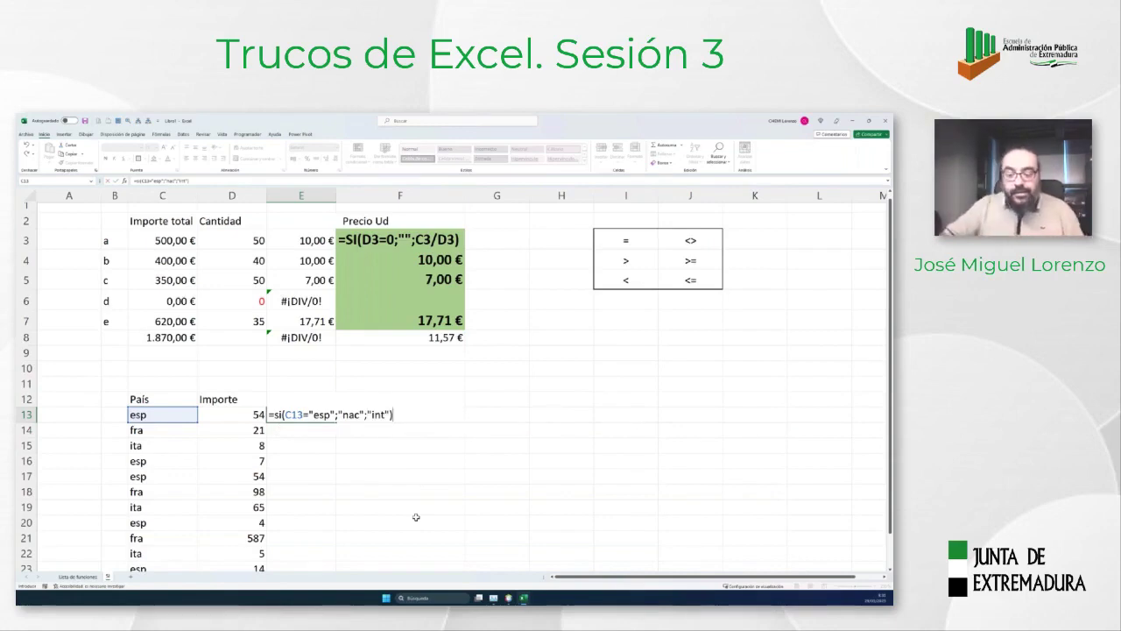
key("Return")
Fill E13's SI formula down the rest of the Nac/Int column.
left_click(331, 415)
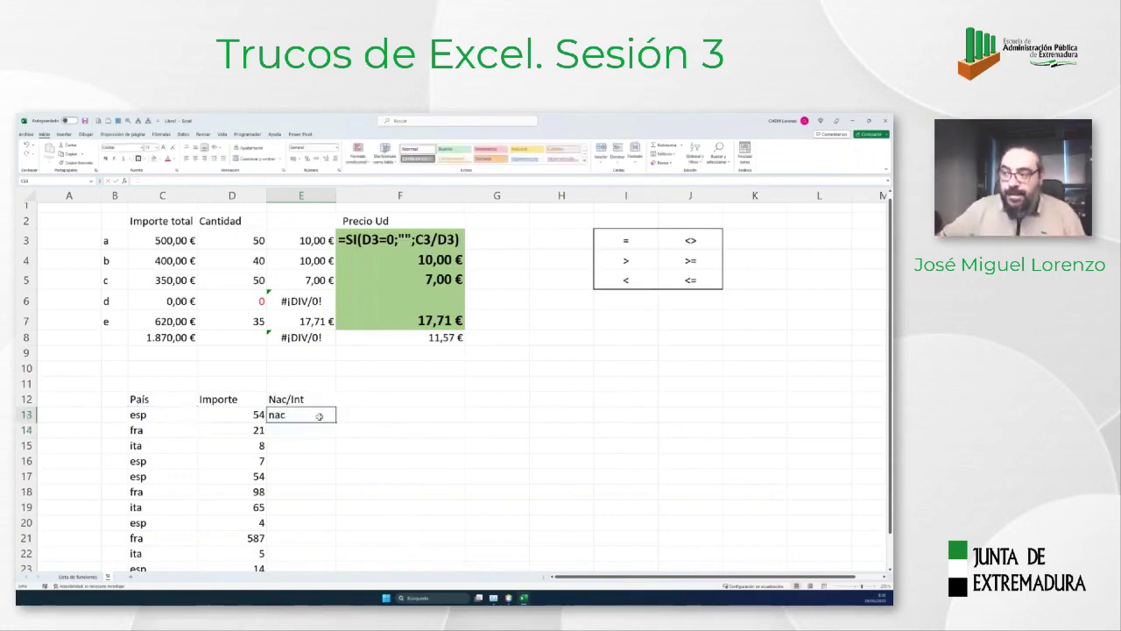
double_click(337, 423)
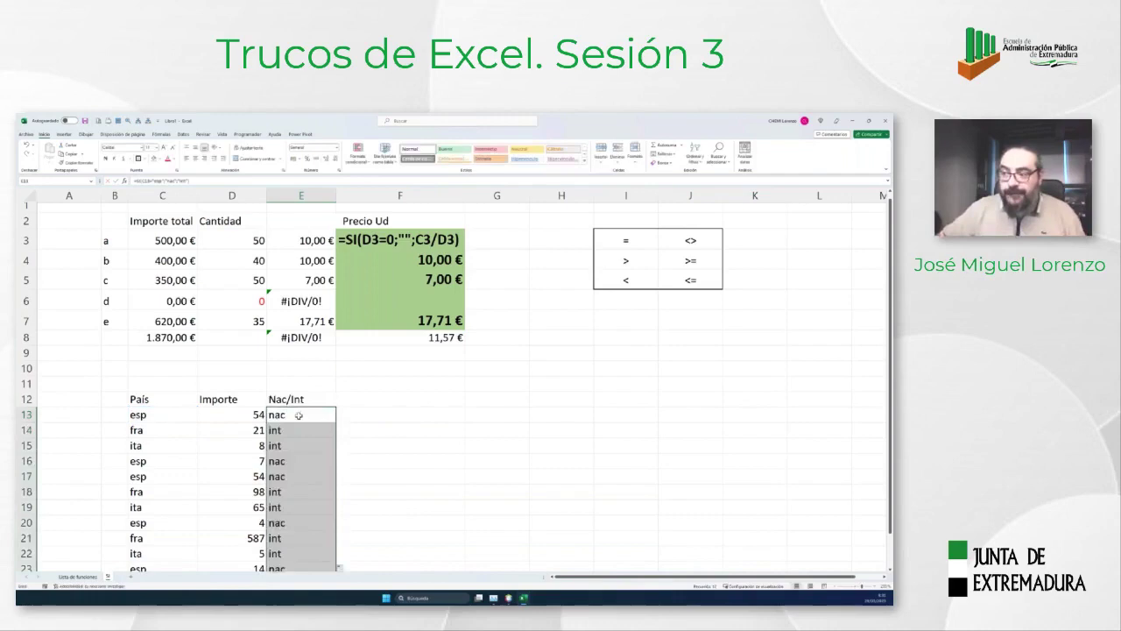
left_click(292, 482)
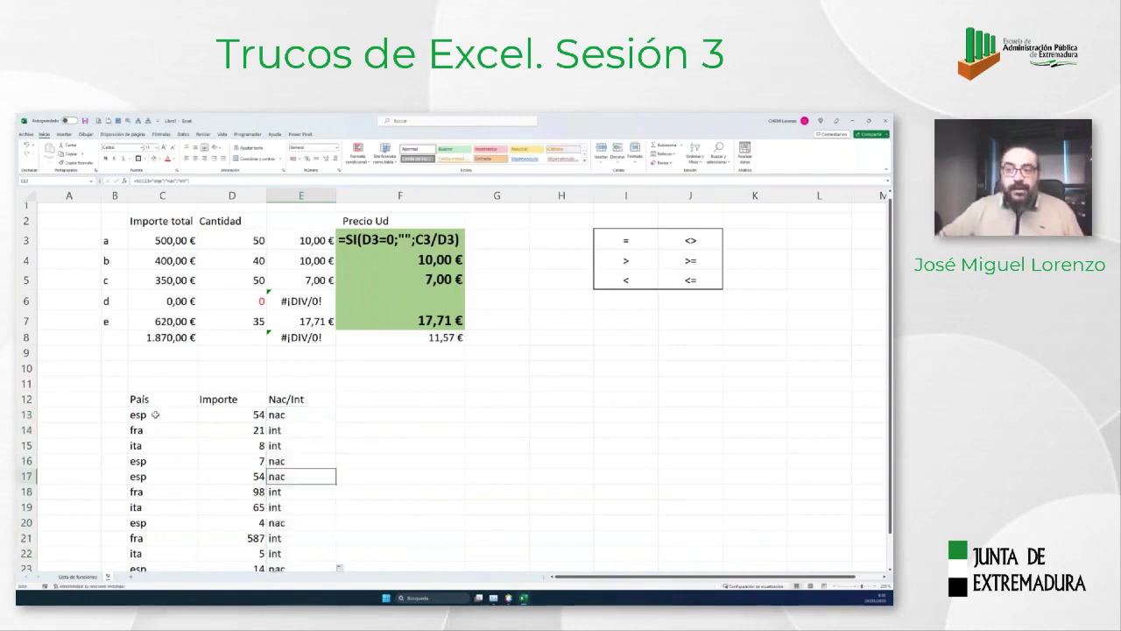
Check that esp gives nac and fra/ita give int, then copy F4's green bold format.
left_click(155, 415)
left_click(301, 416)
left_click_drag(199, 429, 203, 459)
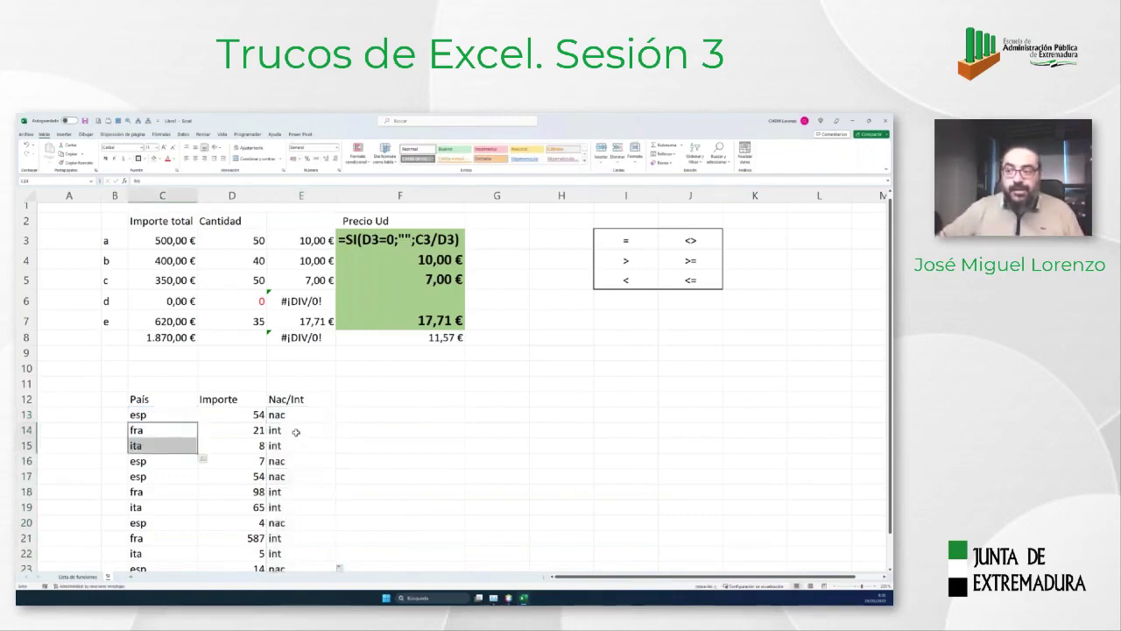
left_click_drag(296, 433, 298, 458)
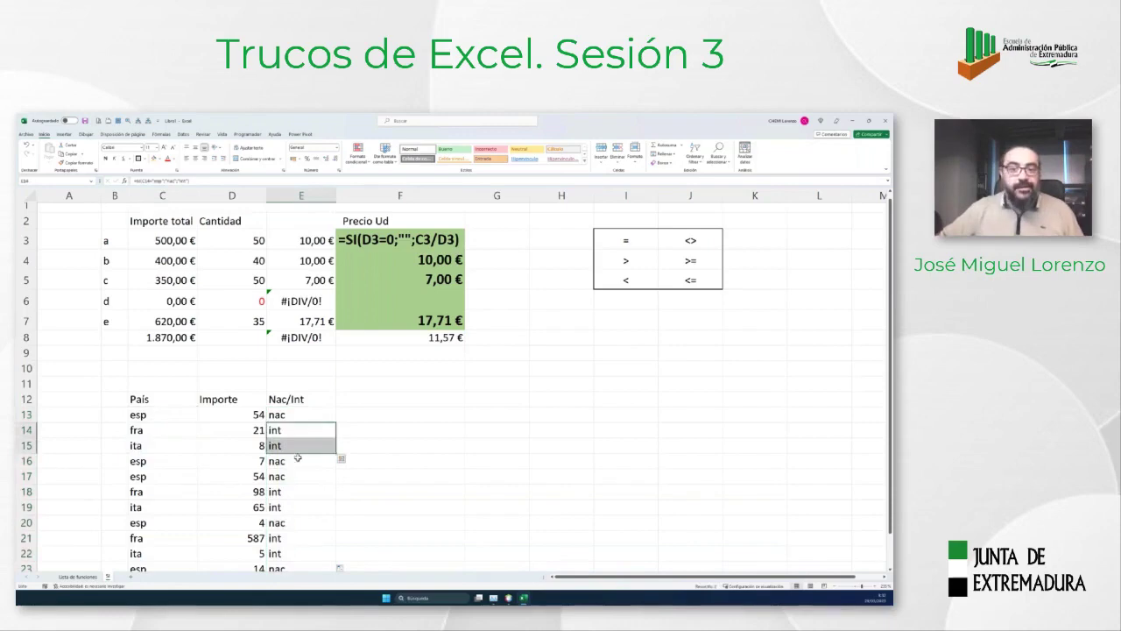
left_click(401, 261)
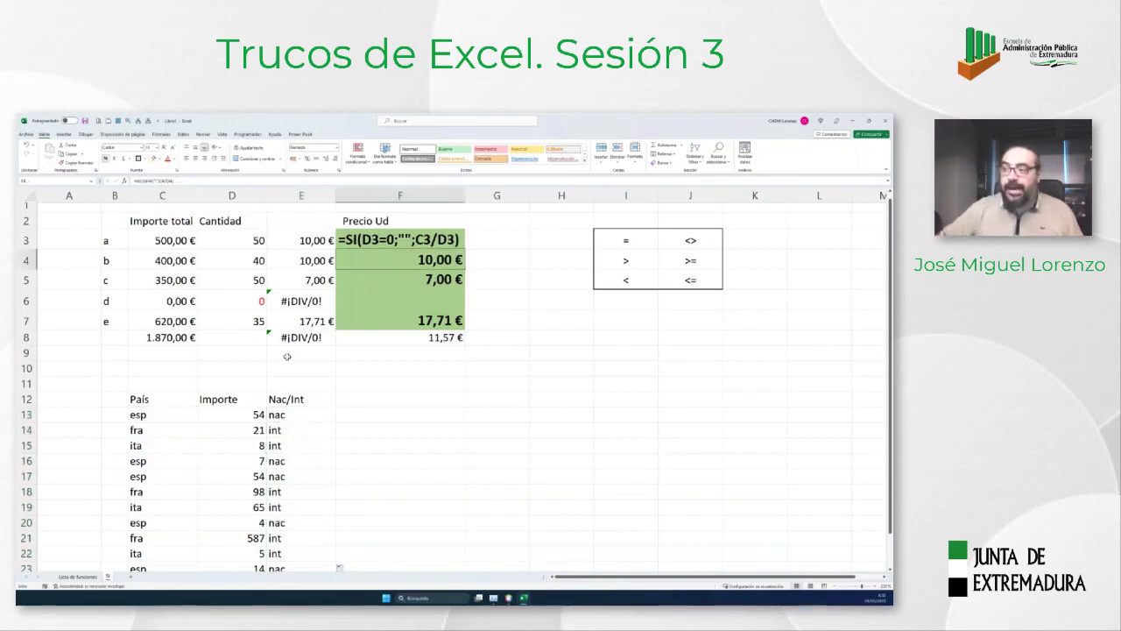
left_click(75, 162)
Paint the green bold Precio Ud format onto the Nac/Int cells E13:E24.
mouse_move(287, 413)
left_mouse_down()
mouse_move(298, 554)
mouse_move(298, 540)
left_mouse_up()
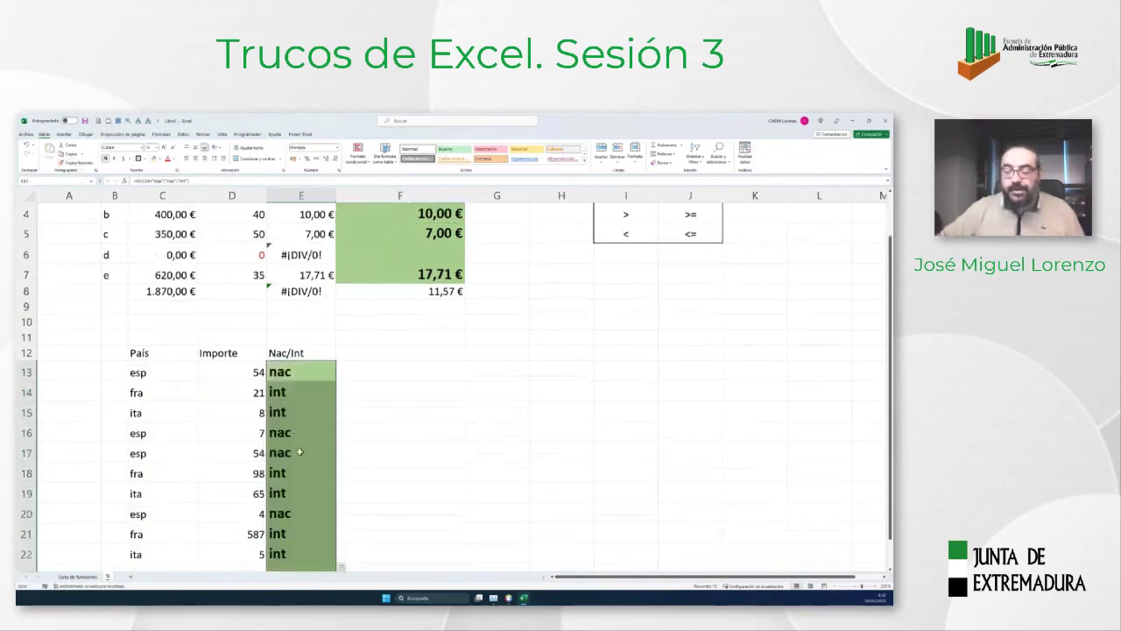
left_click(297, 408)
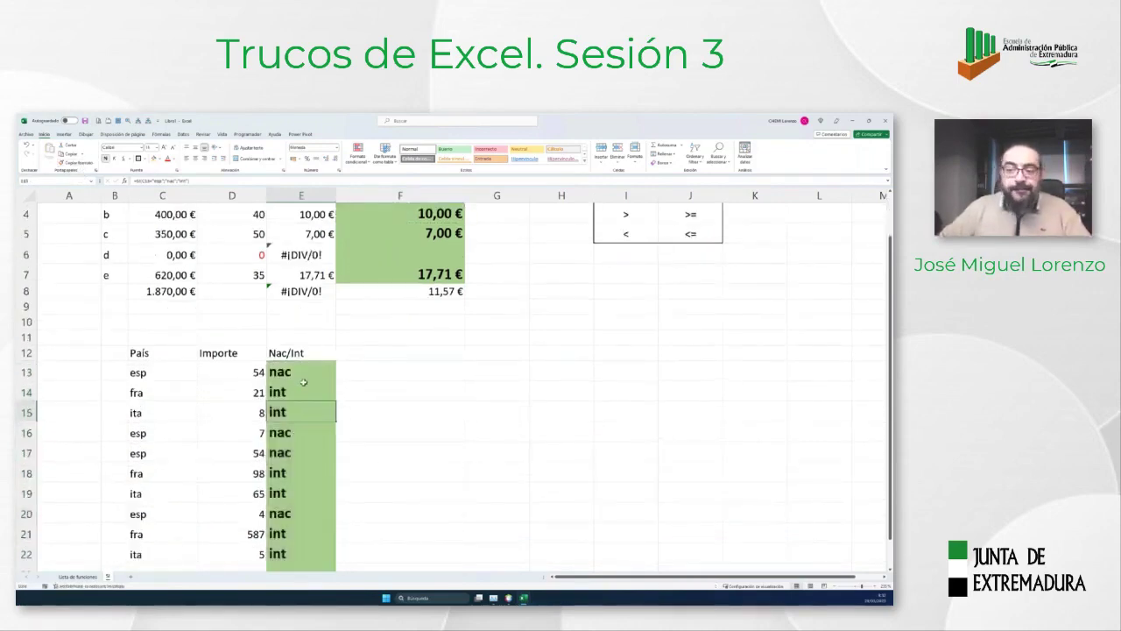
scroll(322, 471, "down", 2)
scroll(322, 472, "up", 3)
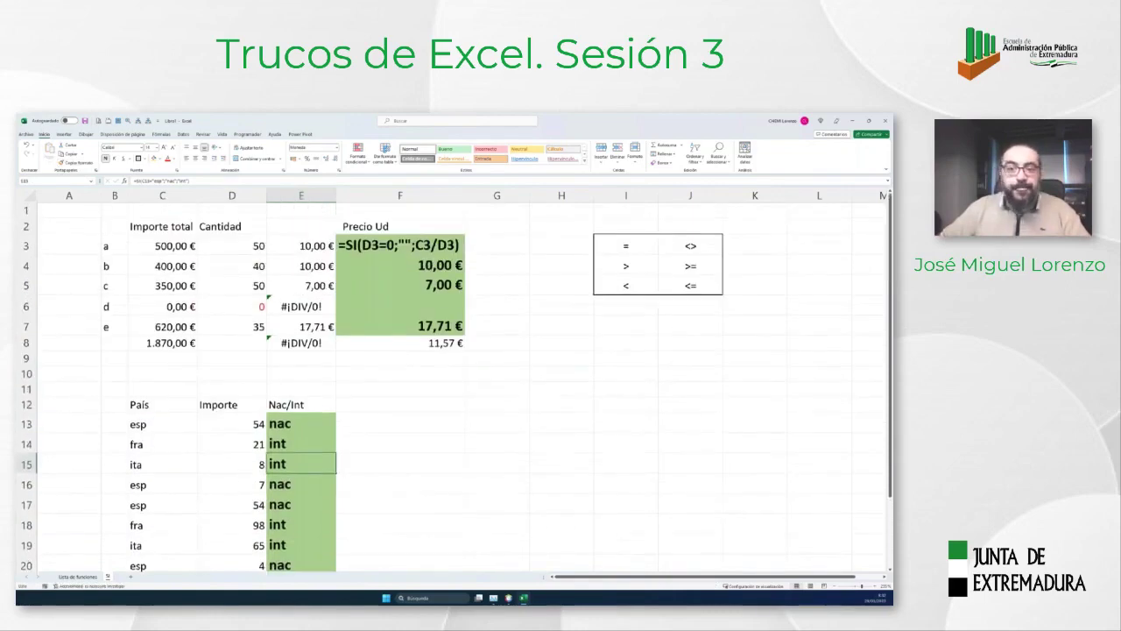
Edit E13 so it displays its SI formula as text.
double_click(297, 424)
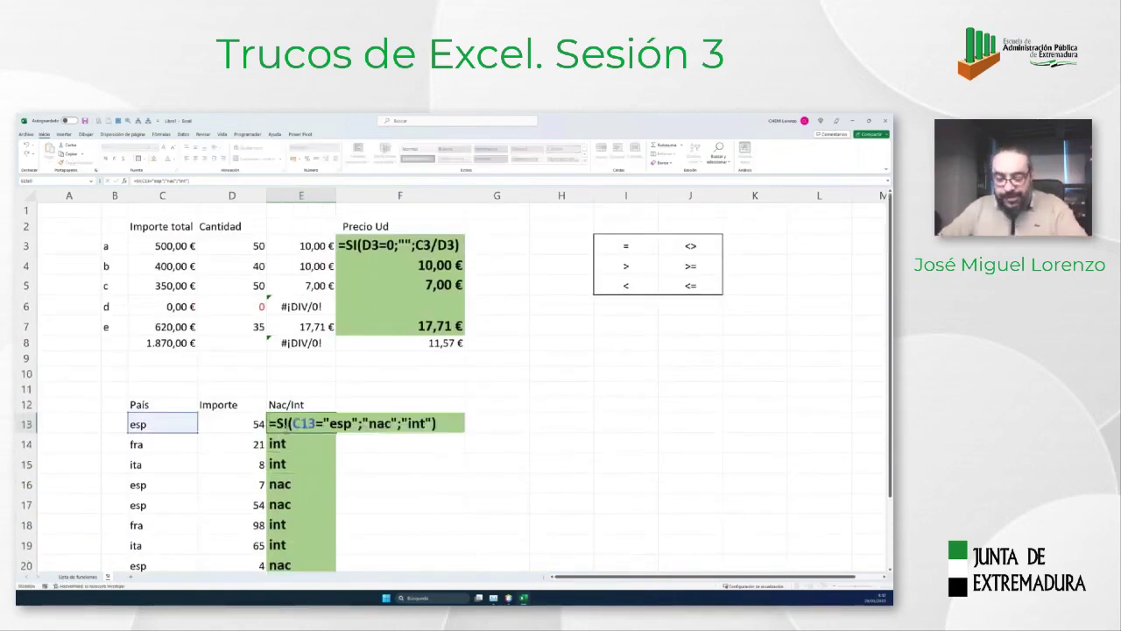
key("Return")
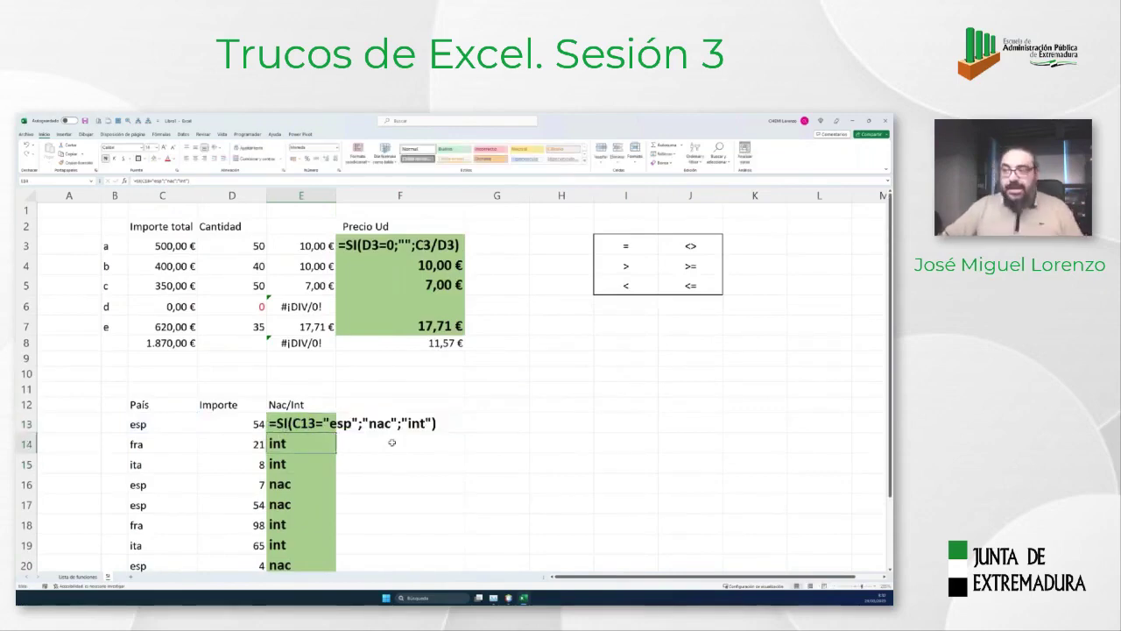
scroll(392, 442, "down", 1)
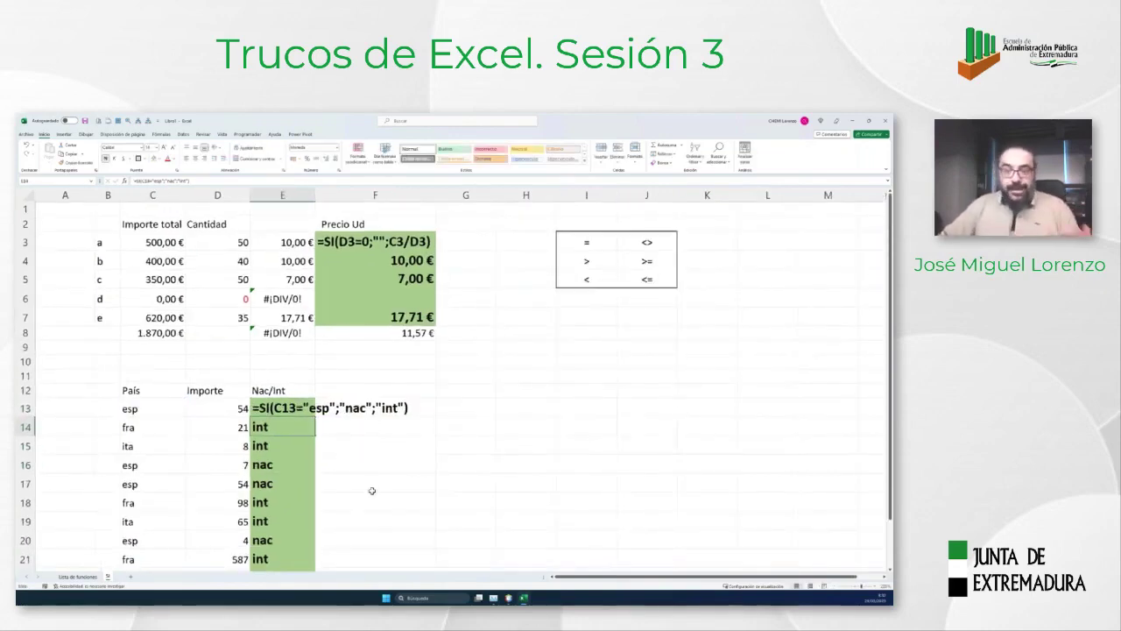
Label I11 'IVA Esp' and enter the 21% rate below it in I12.
left_click(600, 378)
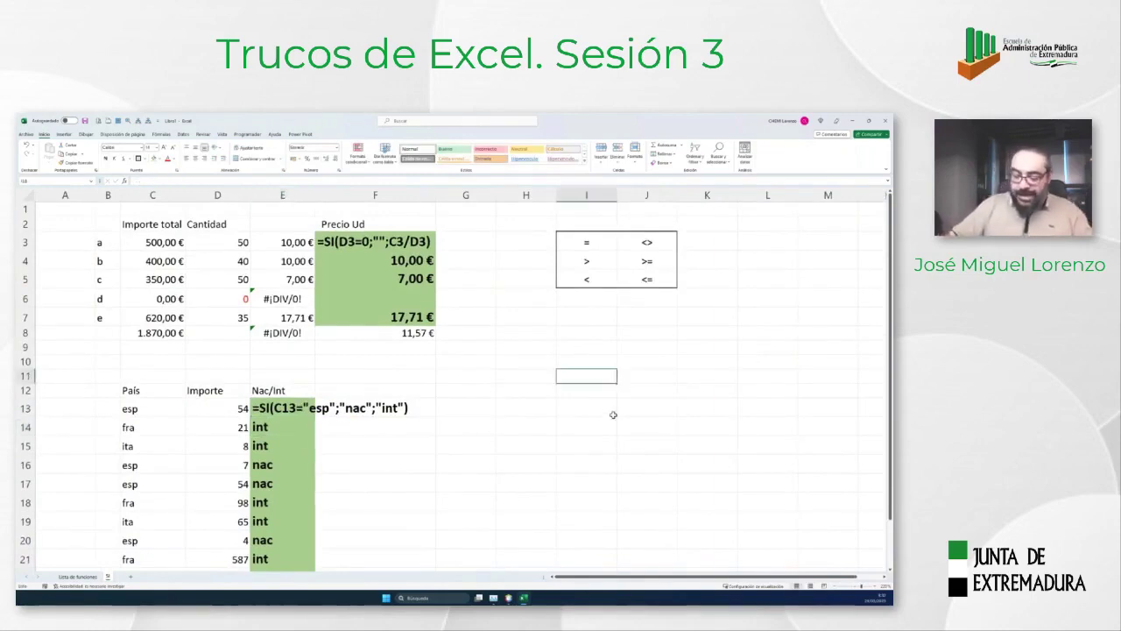
type("IVA e")
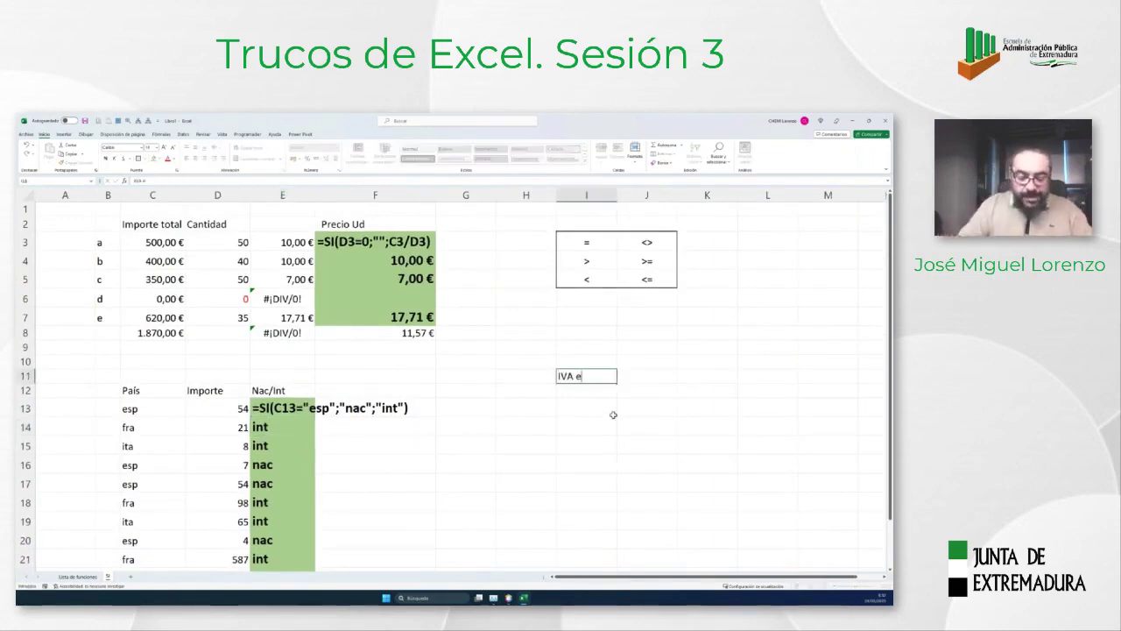
key("BackSpace")
key("BackSpace")
type("Esp")
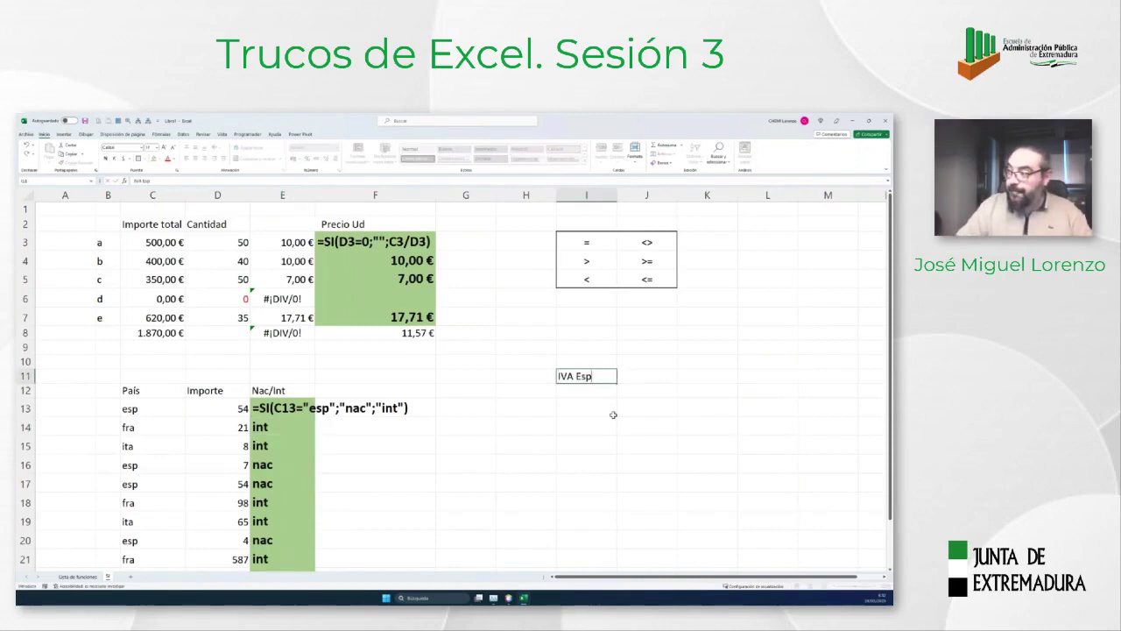
key("Return")
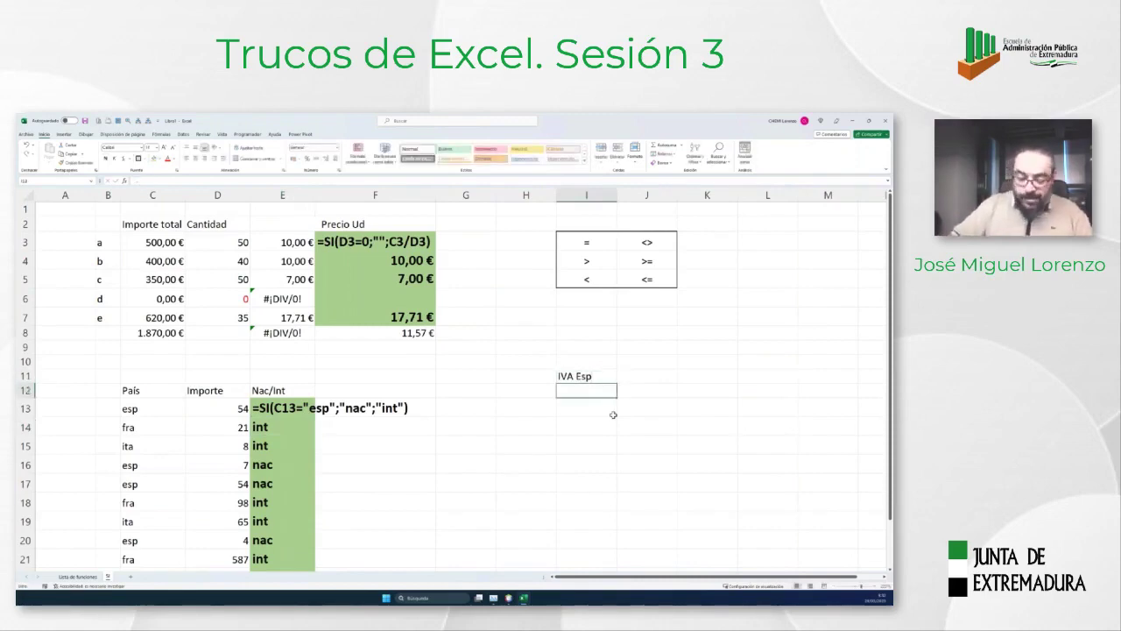
type("21%")
key("Return")
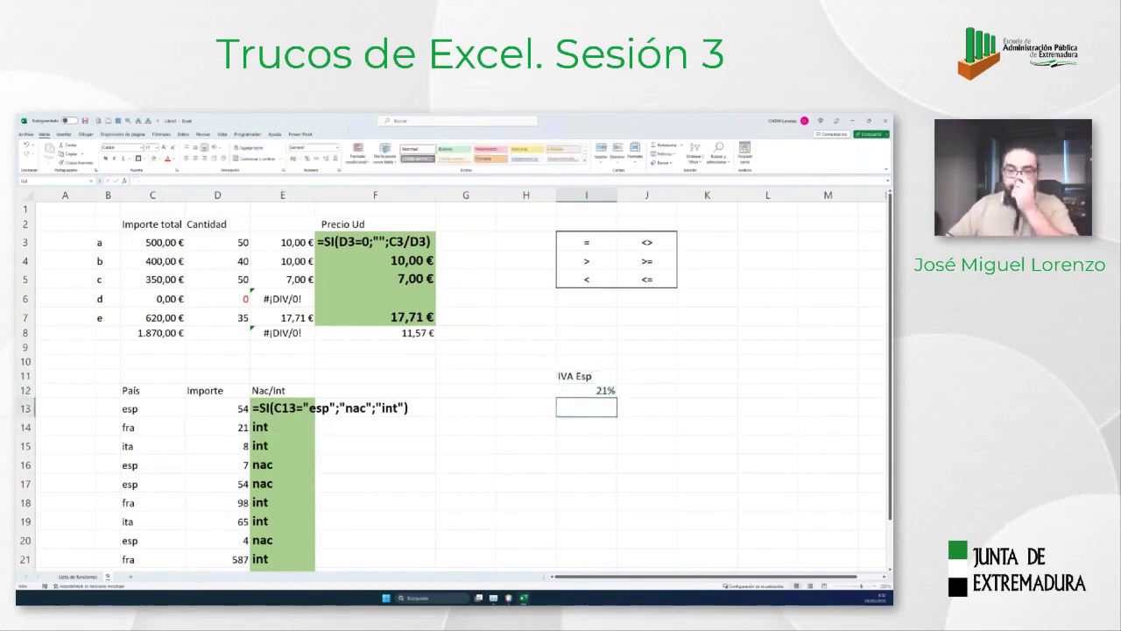
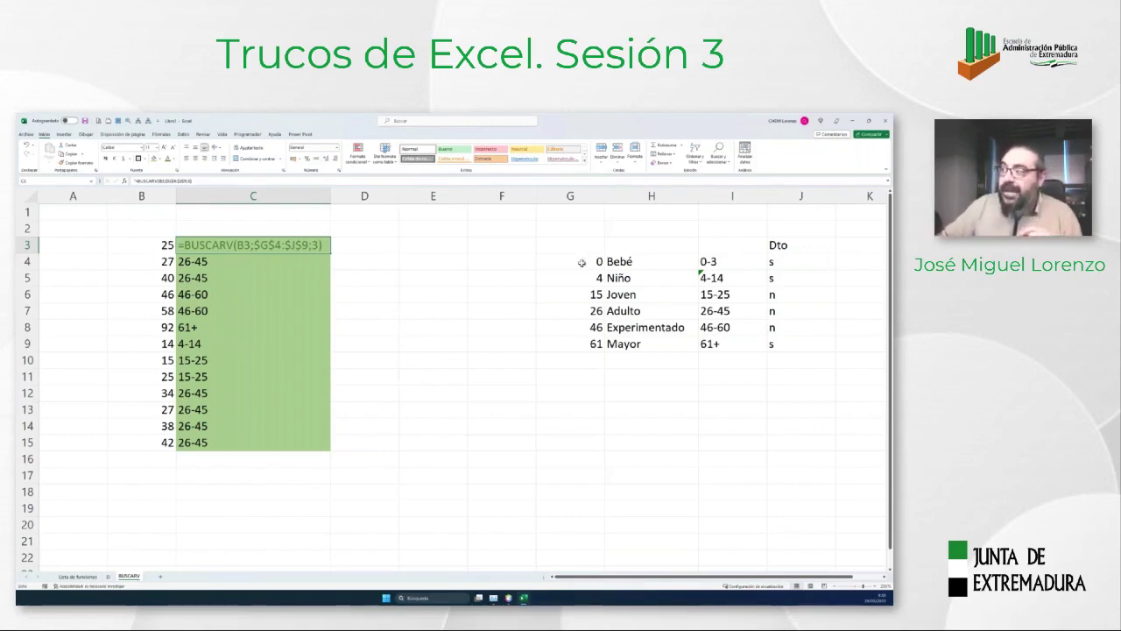
Select the G4:J9 age lookup table used by the BUSCARV formulas.
left_click_drag(583, 263, 797, 344)
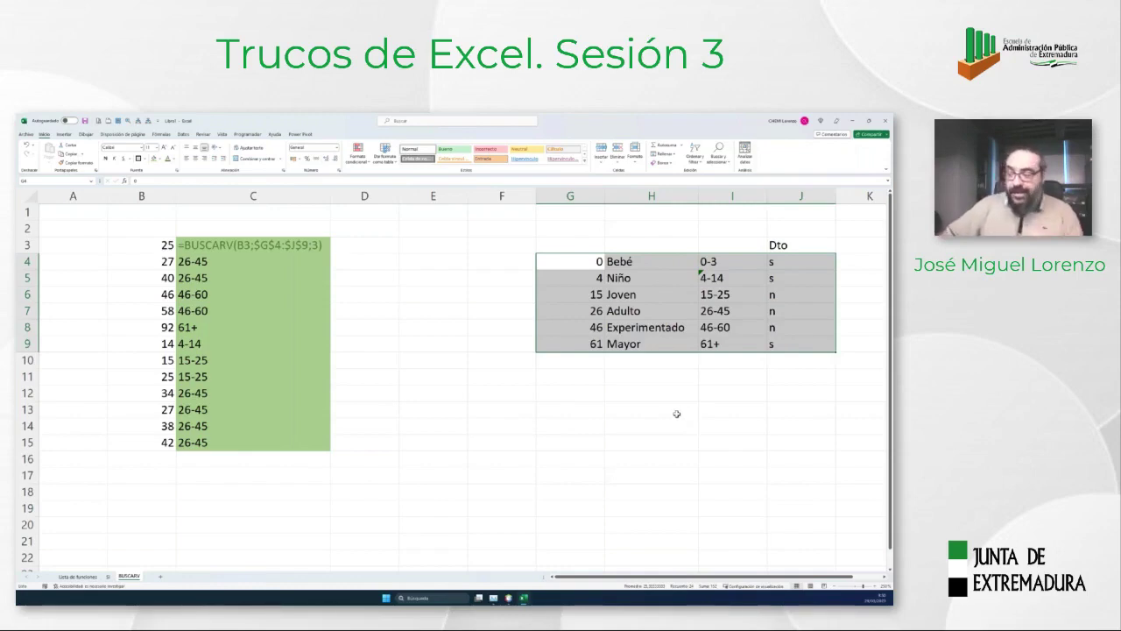
Enter the note 'Sólo busca en la 1ª col' in G12 beneath the table.
left_click(676, 414)
left_click(589, 396)
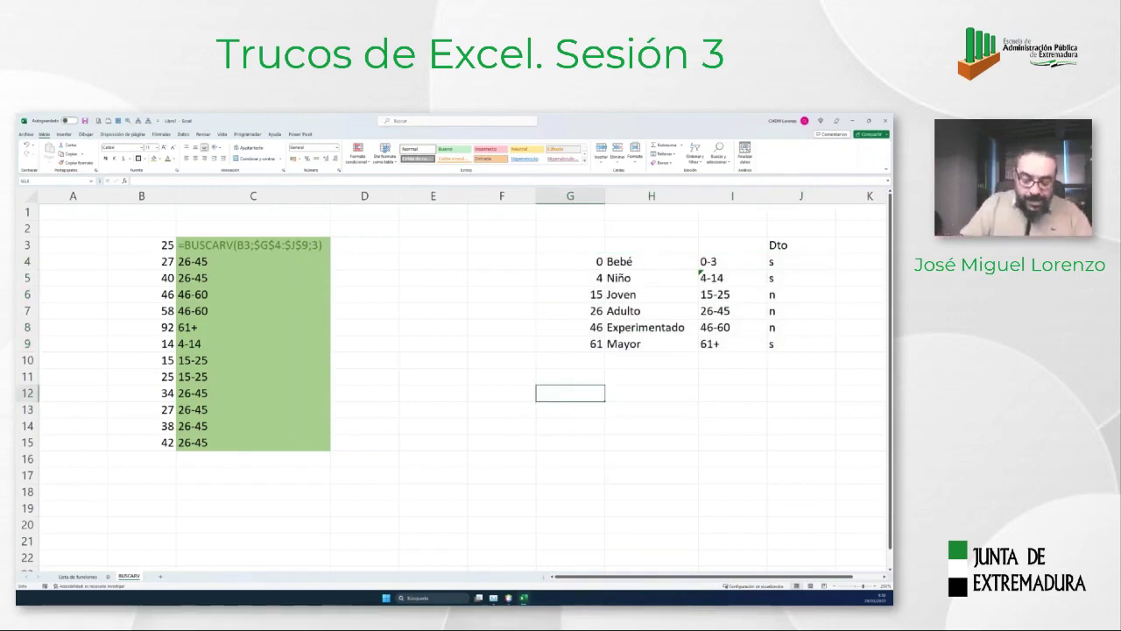
type("Sólo")
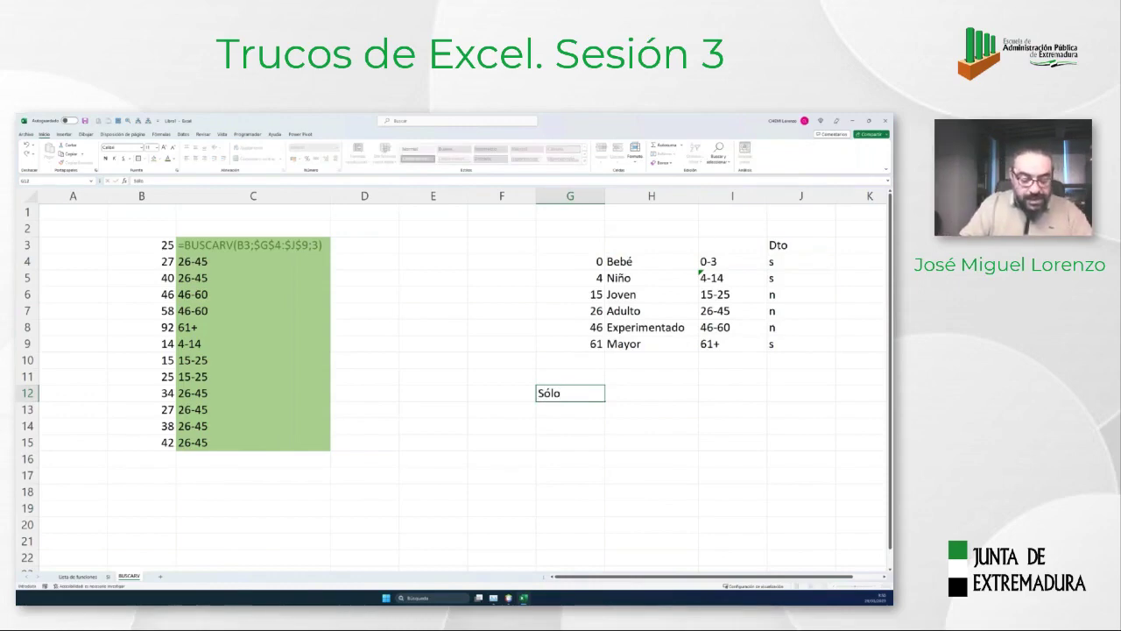
type(" busca en la")
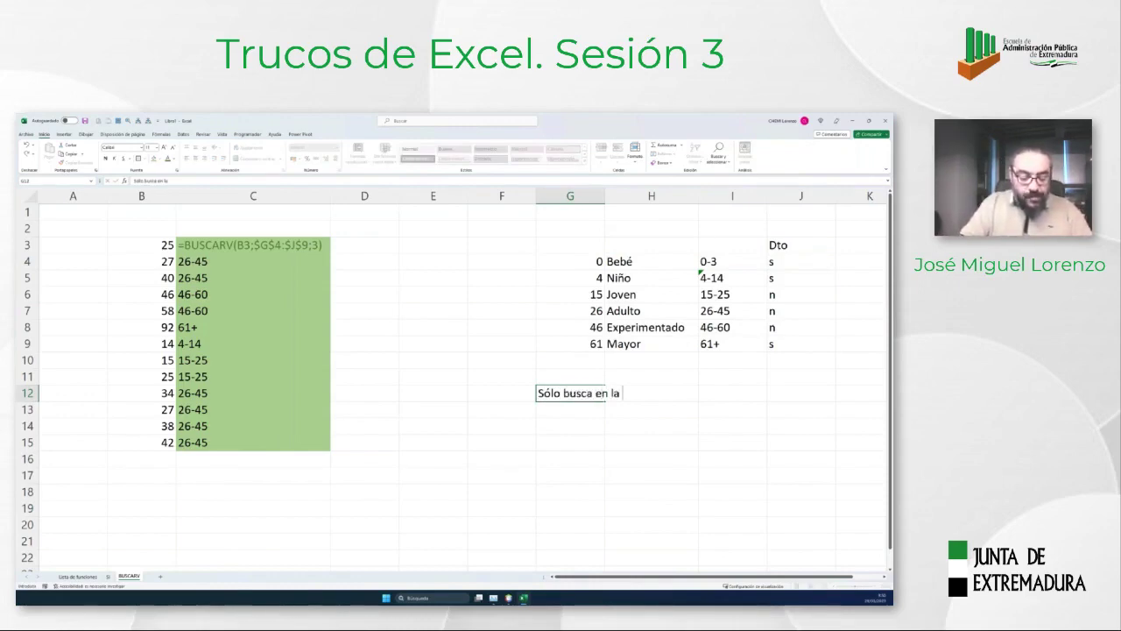
type(" 1ª col")
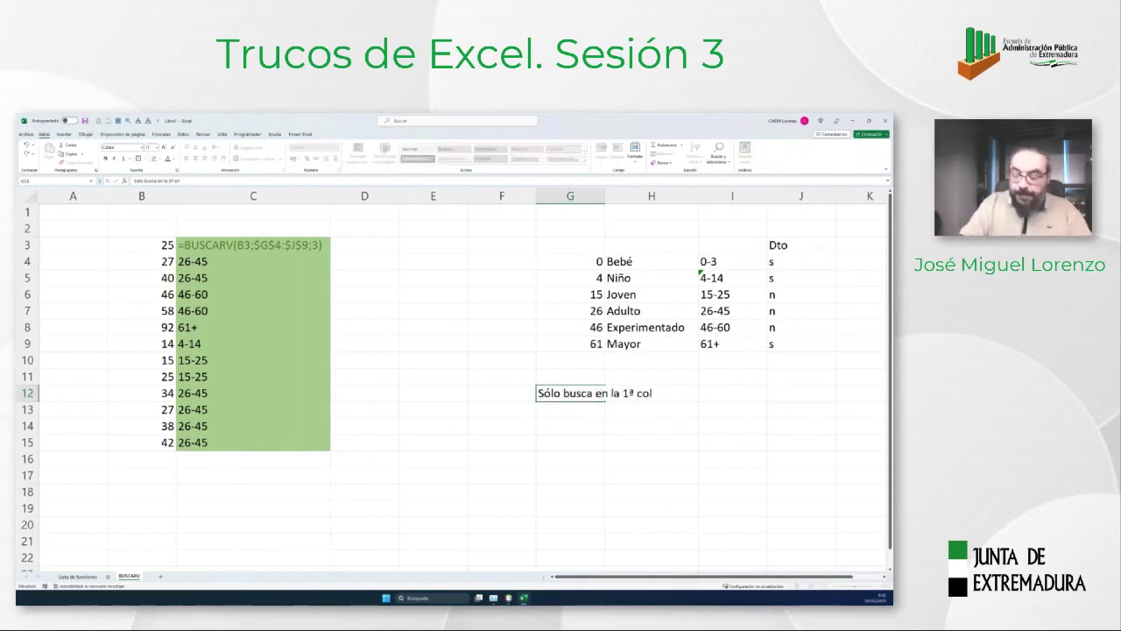
key("Return")
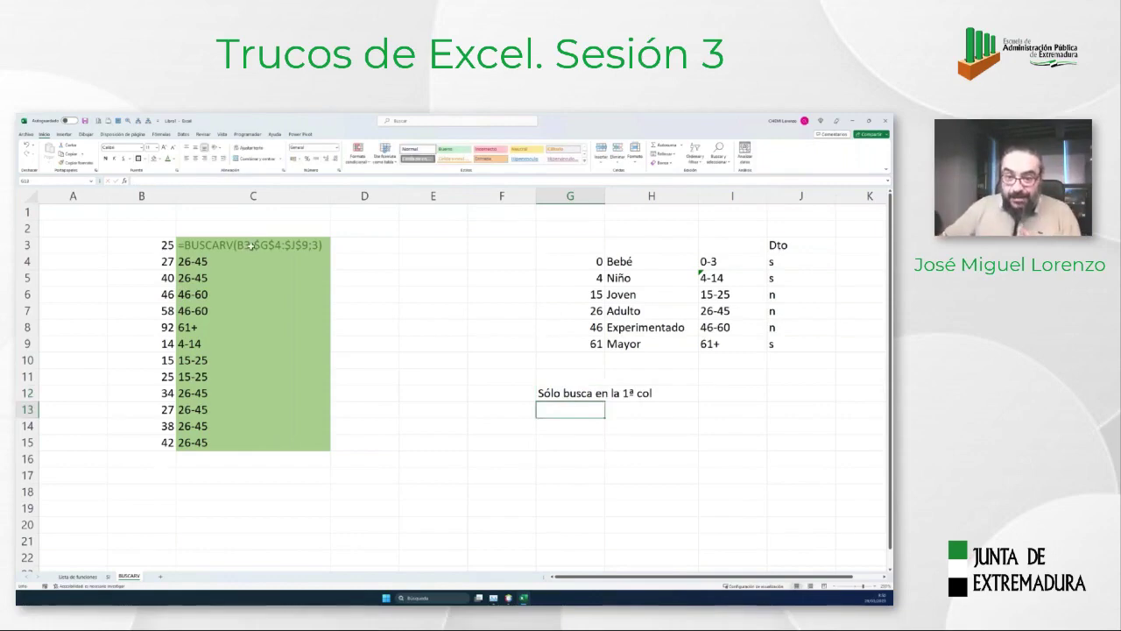
left_click(567, 395)
left_click_drag(564, 265, 830, 371)
left_click(732, 328)
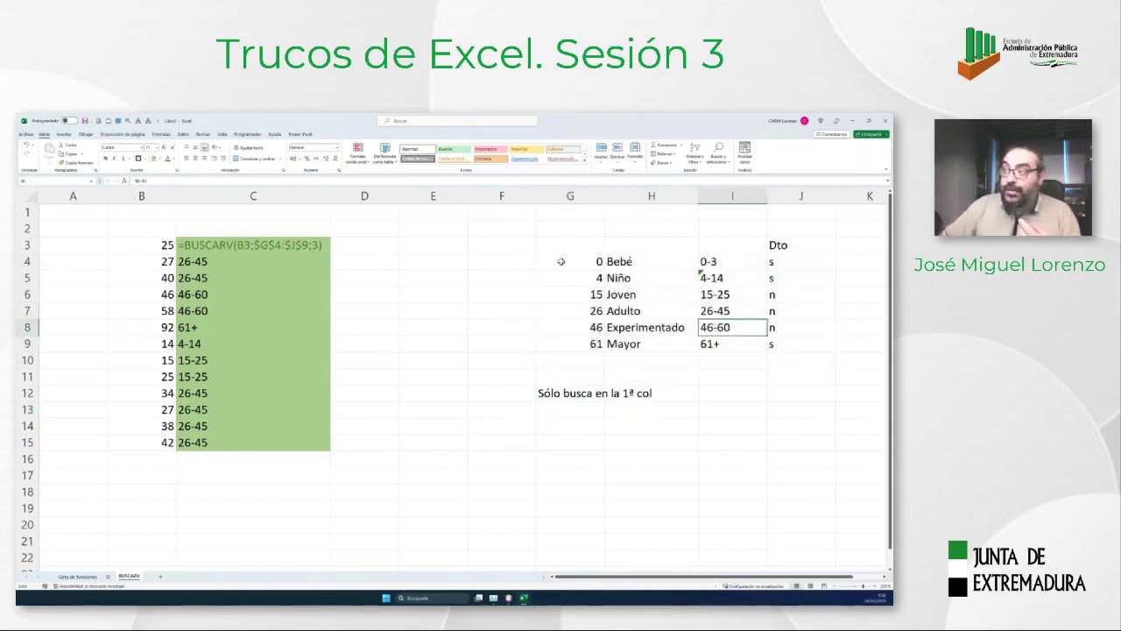
left_click_drag(563, 263, 570, 348)
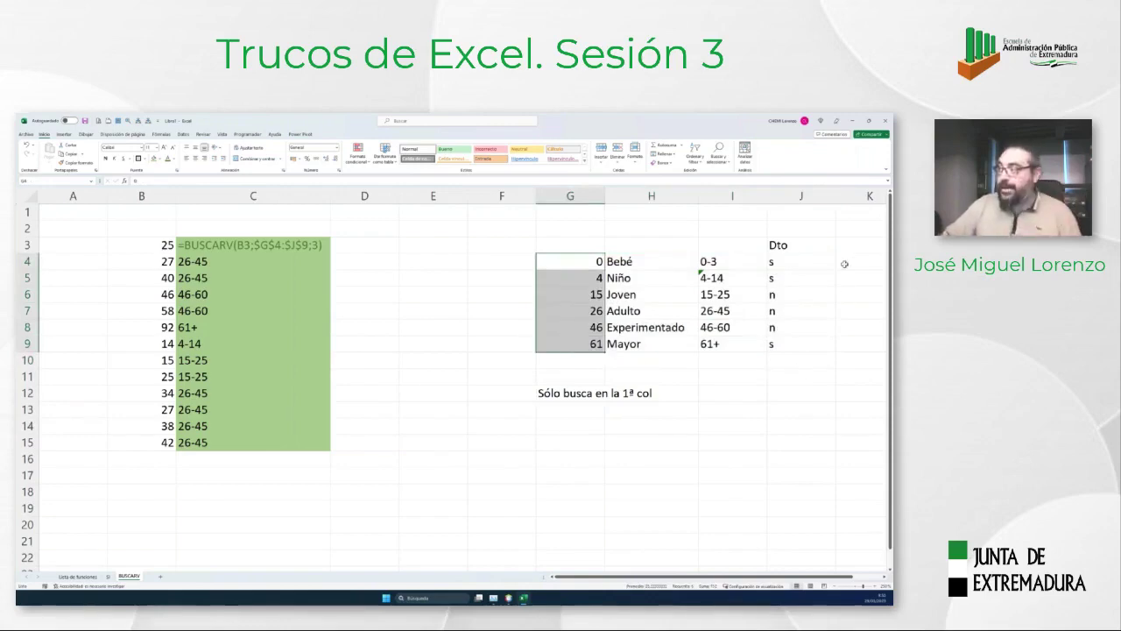
left_click_drag(731, 263, 532, 350)
left_click_drag(801, 261, 732, 354)
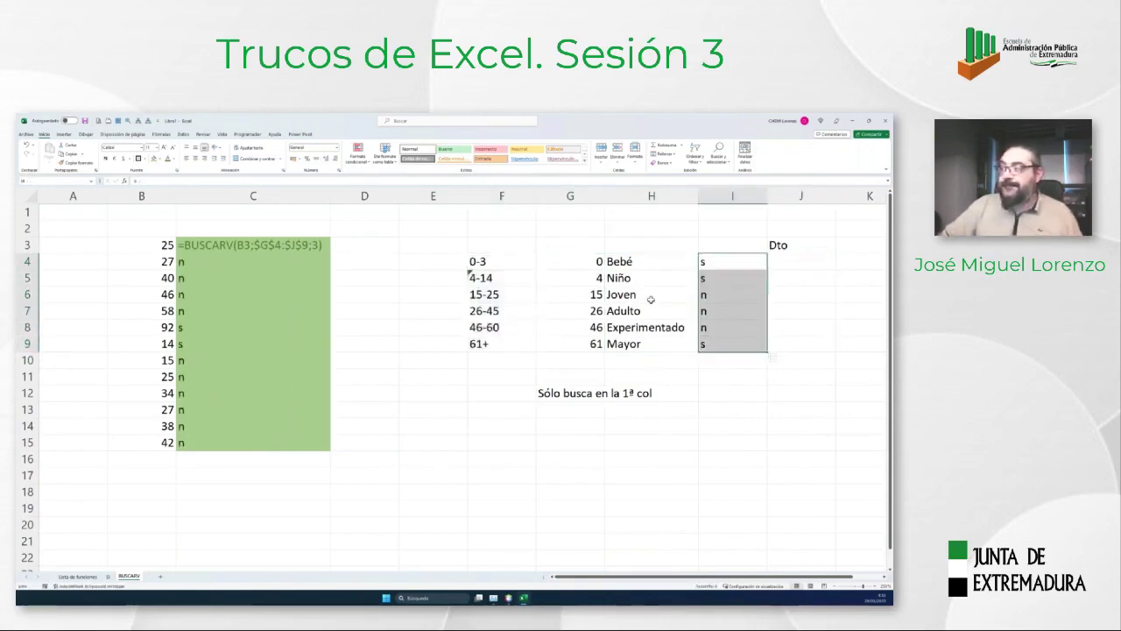
left_click(651, 298)
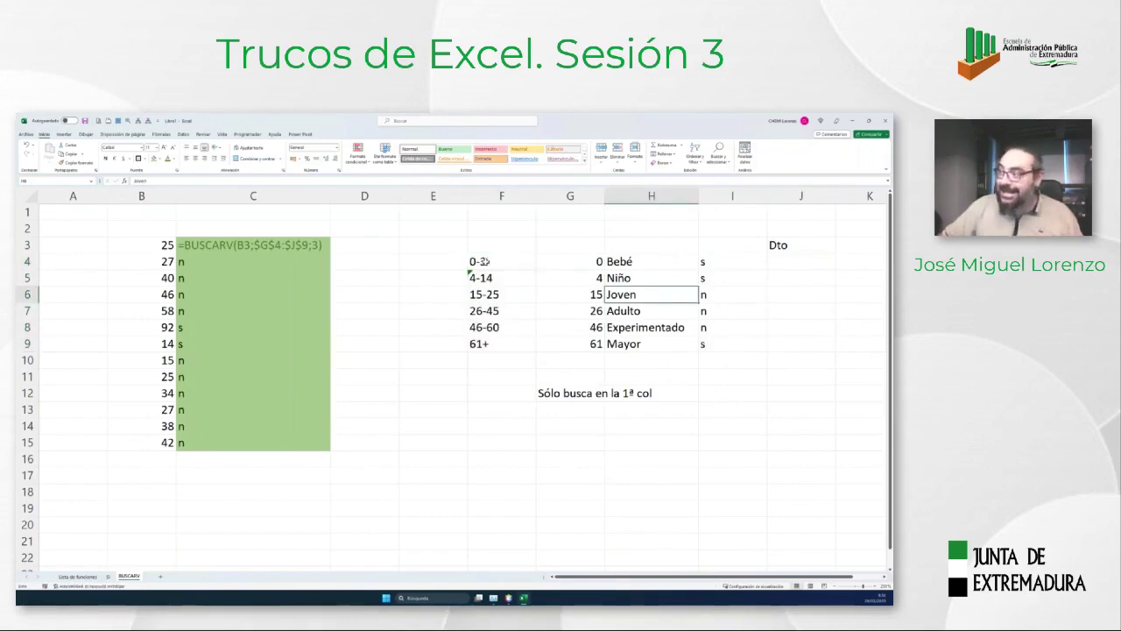
left_click_drag(487, 261, 774, 354)
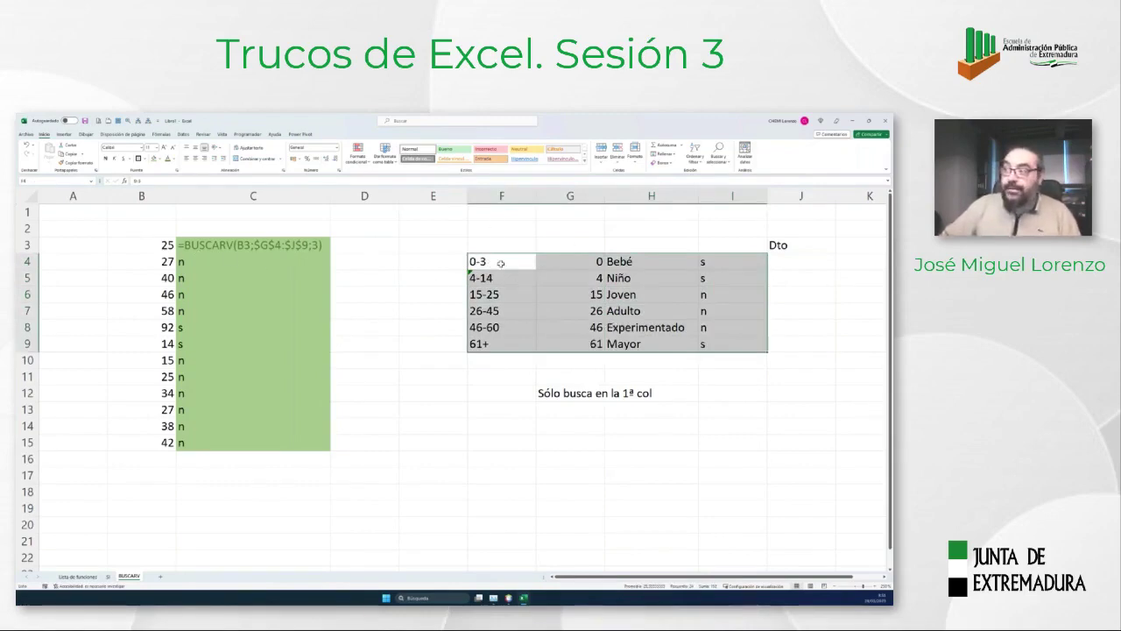
left_click_drag(500, 262, 504, 343)
left_click_drag(565, 263, 560, 345)
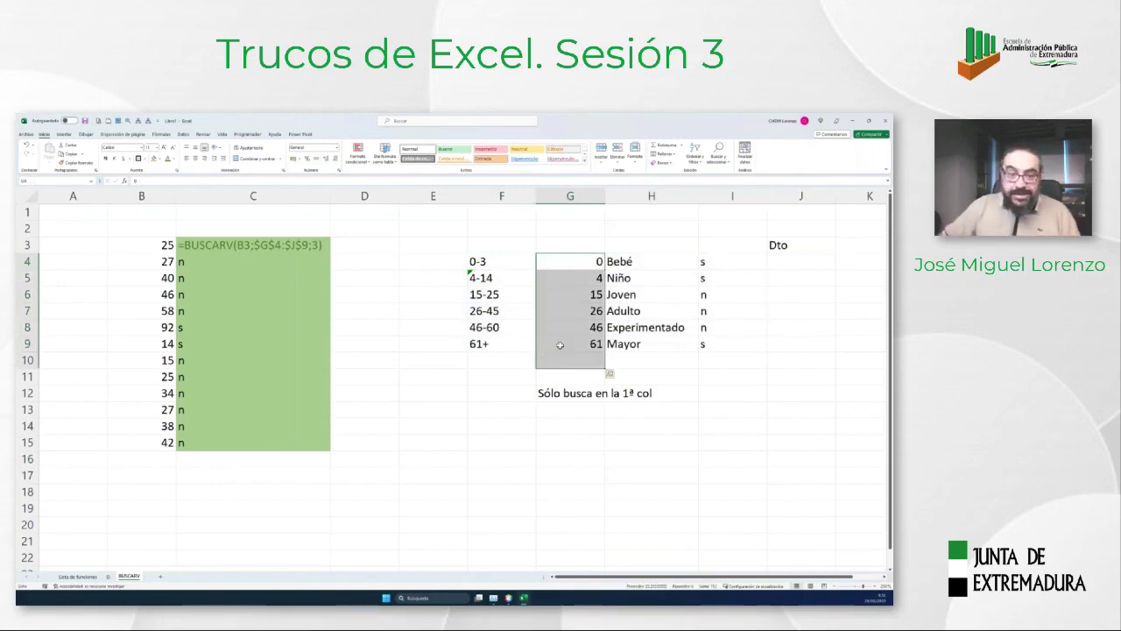
left_click(28, 146)
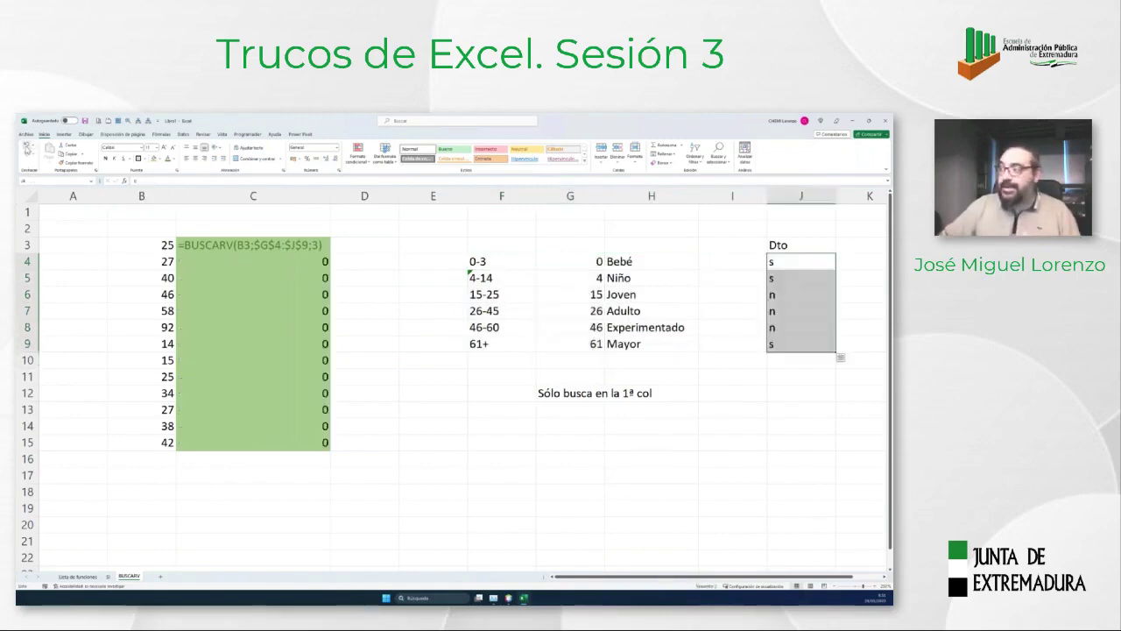
left_click(26, 145)
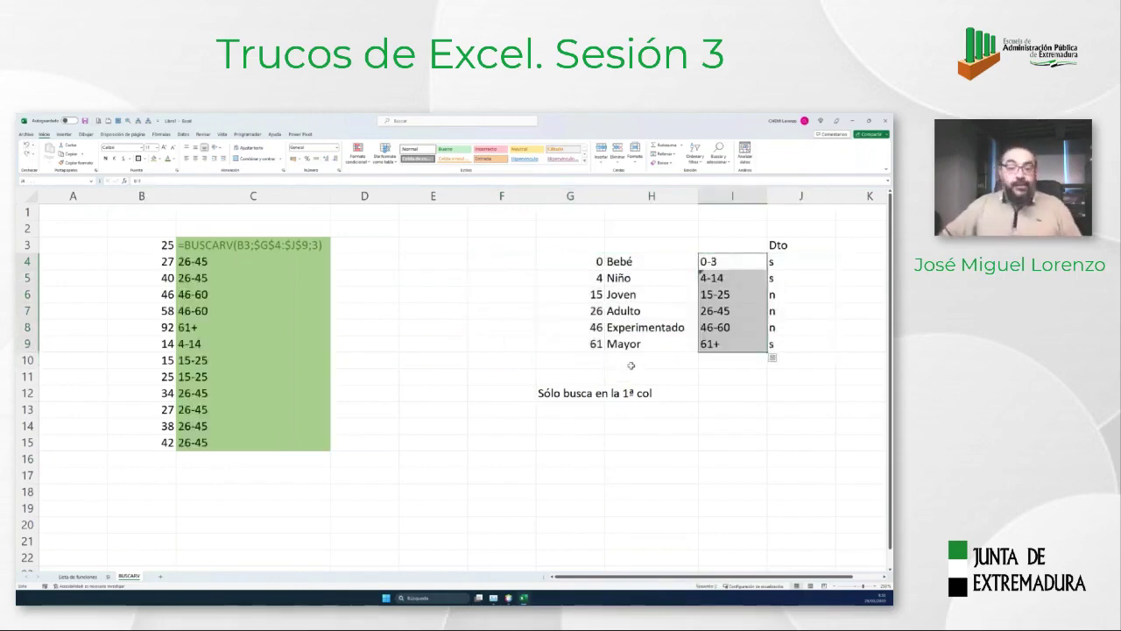
Inspect the C4 BUSCARV formula's references to the B ages and G4:G9 thresholds.
left_click(579, 261)
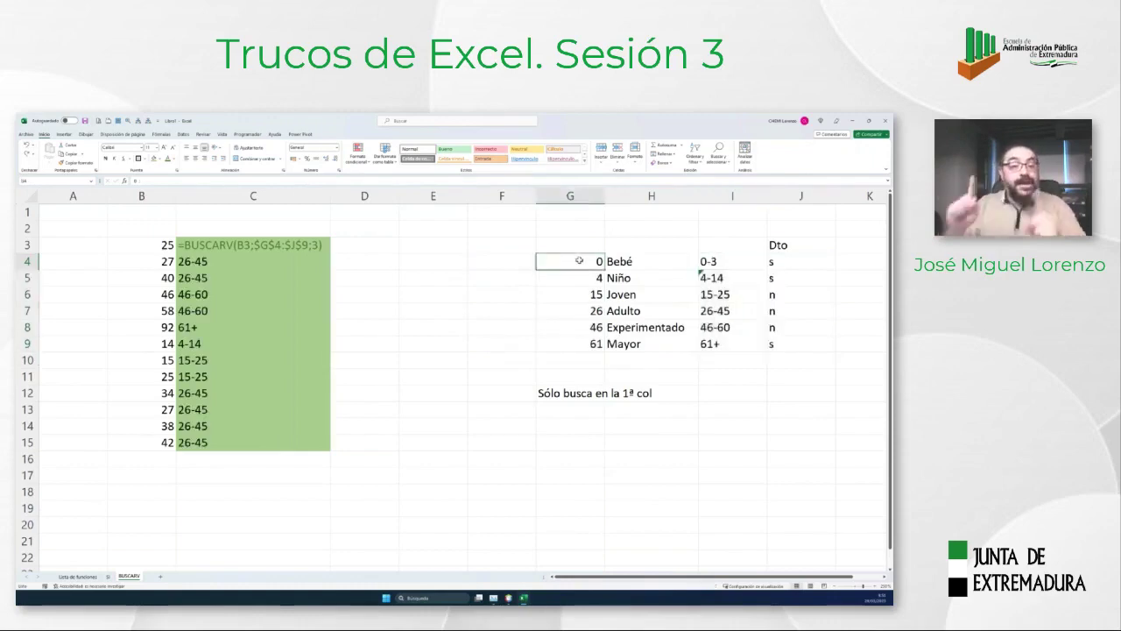
left_click(137, 245)
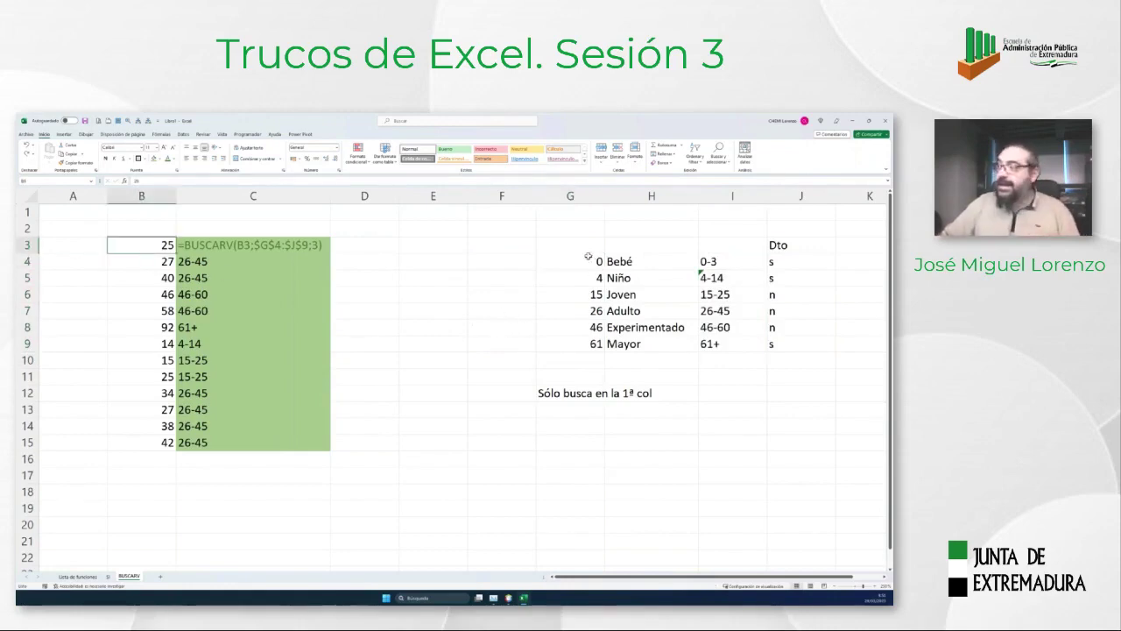
left_click_drag(588, 256, 587, 348)
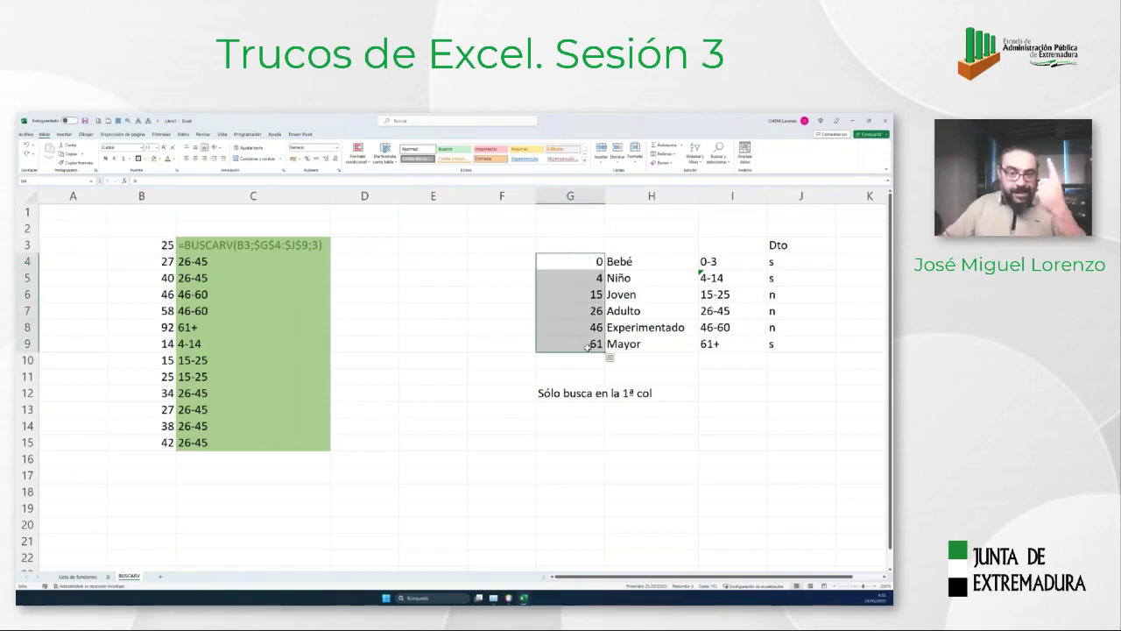
left_click(226, 245)
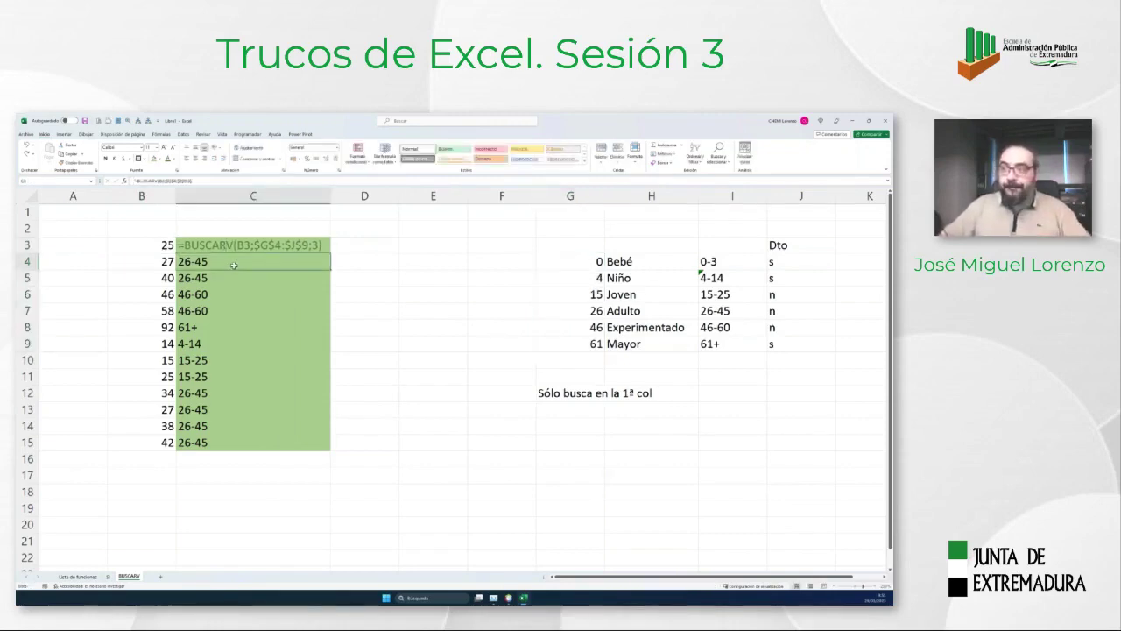
double_click(232, 265)
key("Escape")
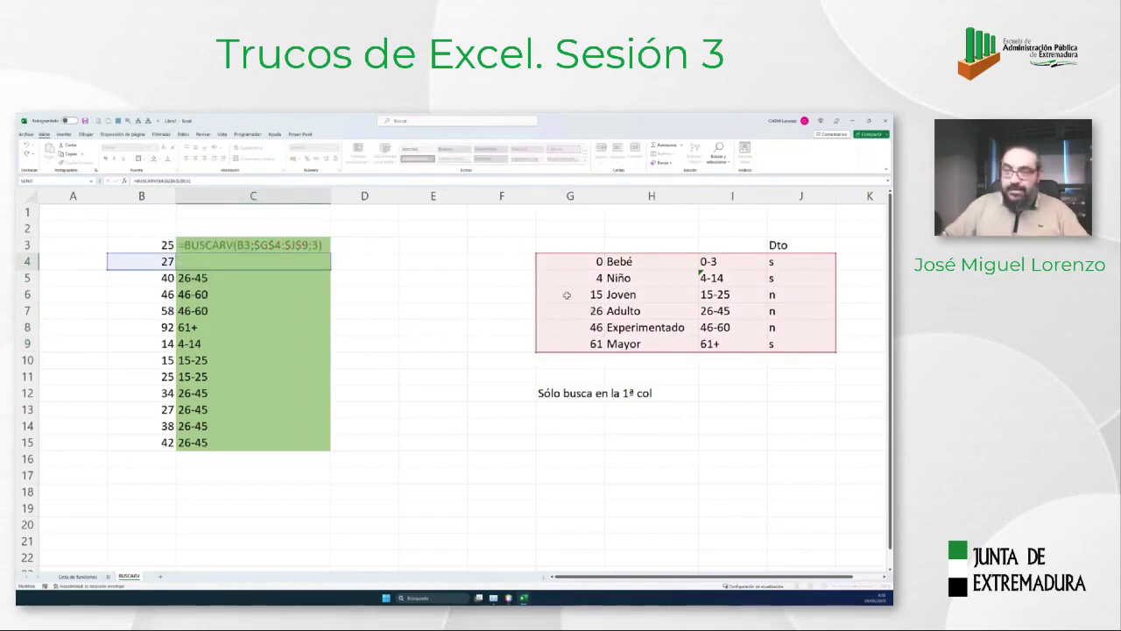
Make the age thresholds in G4:G9 blue.
left_click_drag(566, 262, 570, 344)
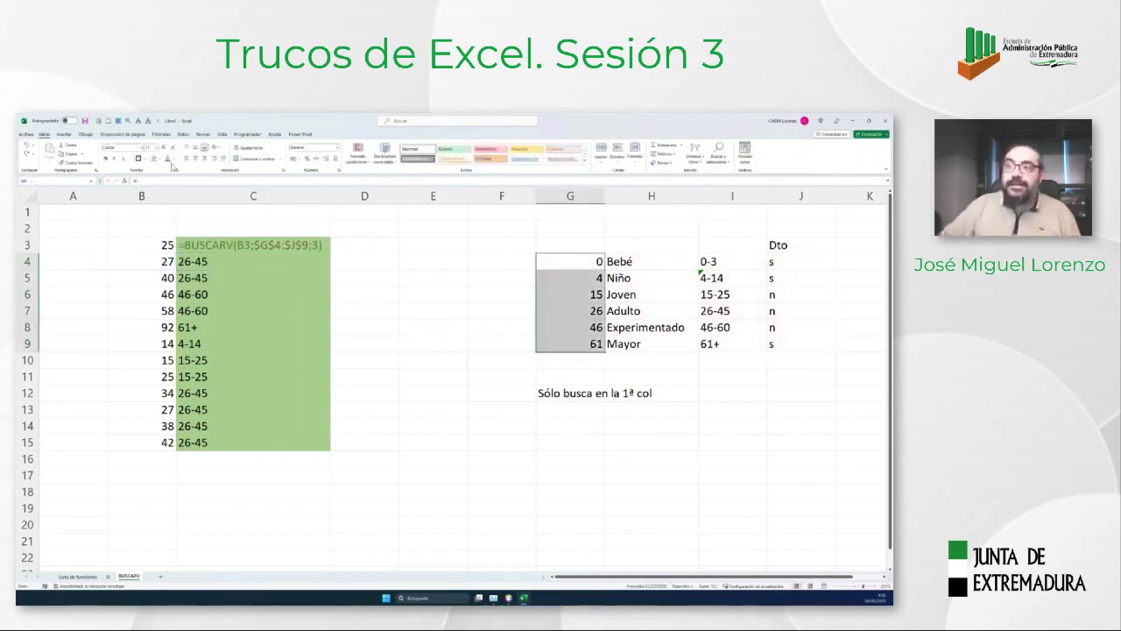
left_click(174, 159)
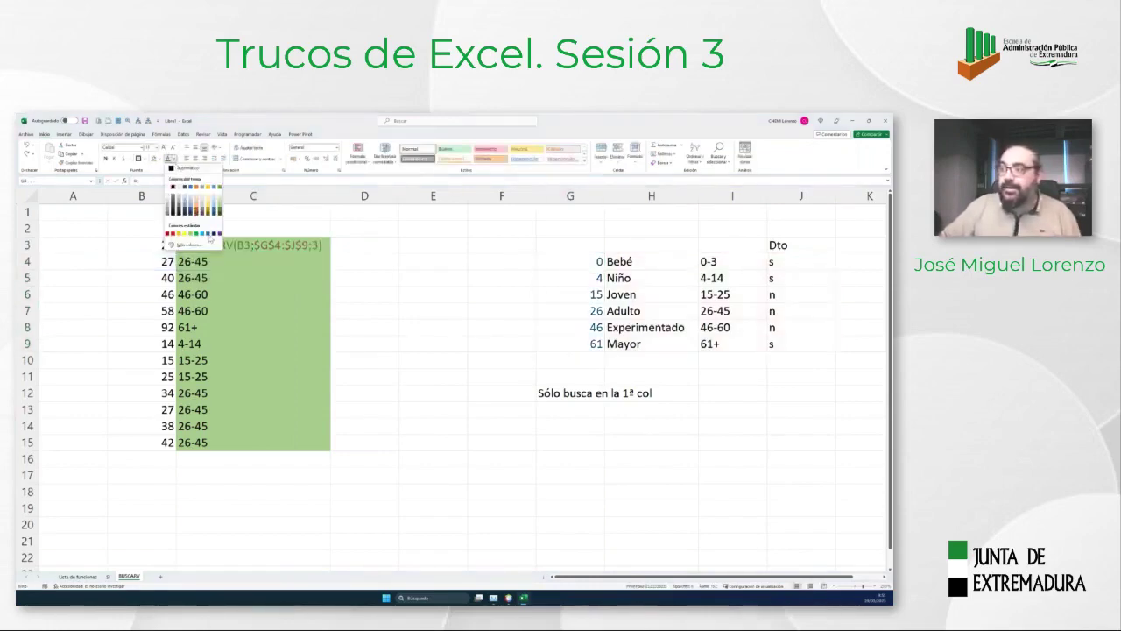
left_click(210, 235)
left_click(457, 378)
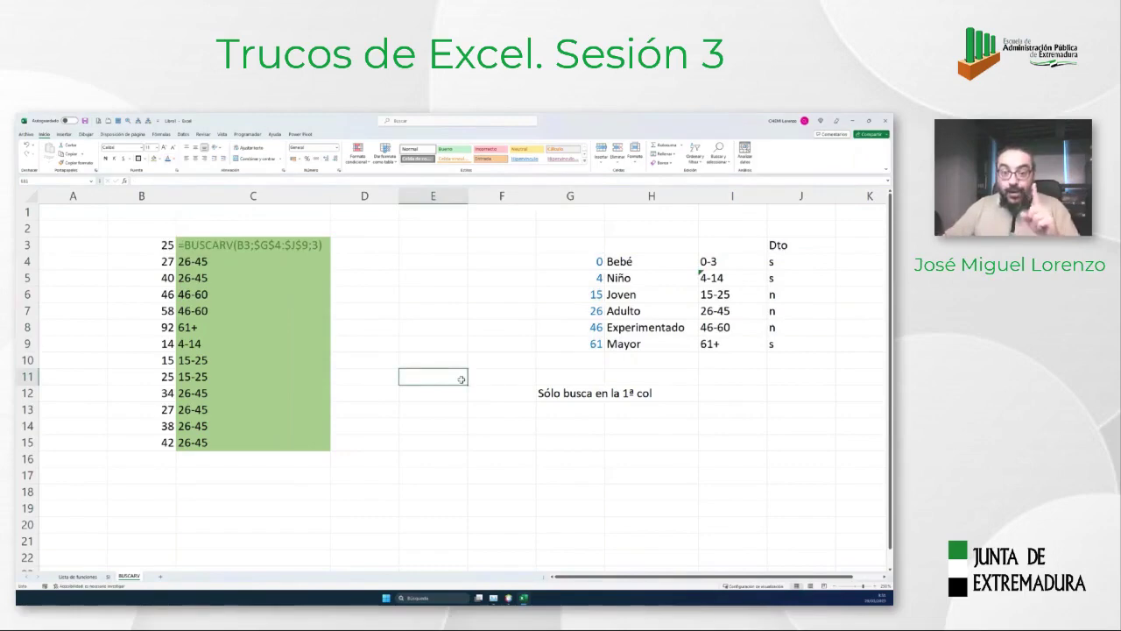
left_click(585, 416)
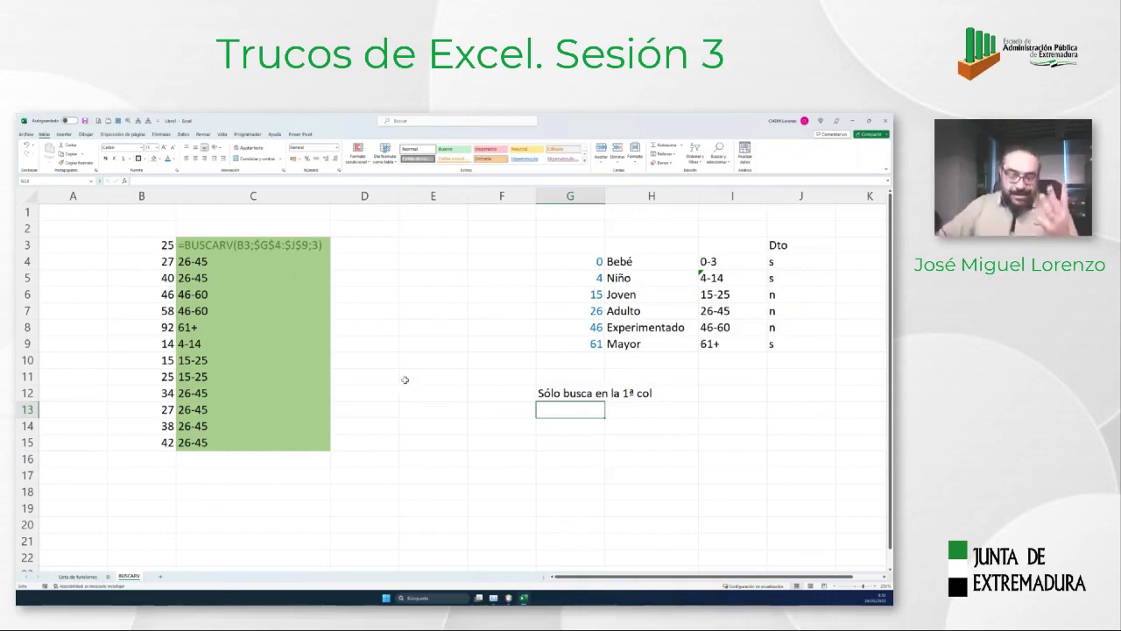
left_click_drag(146, 265, 141, 343)
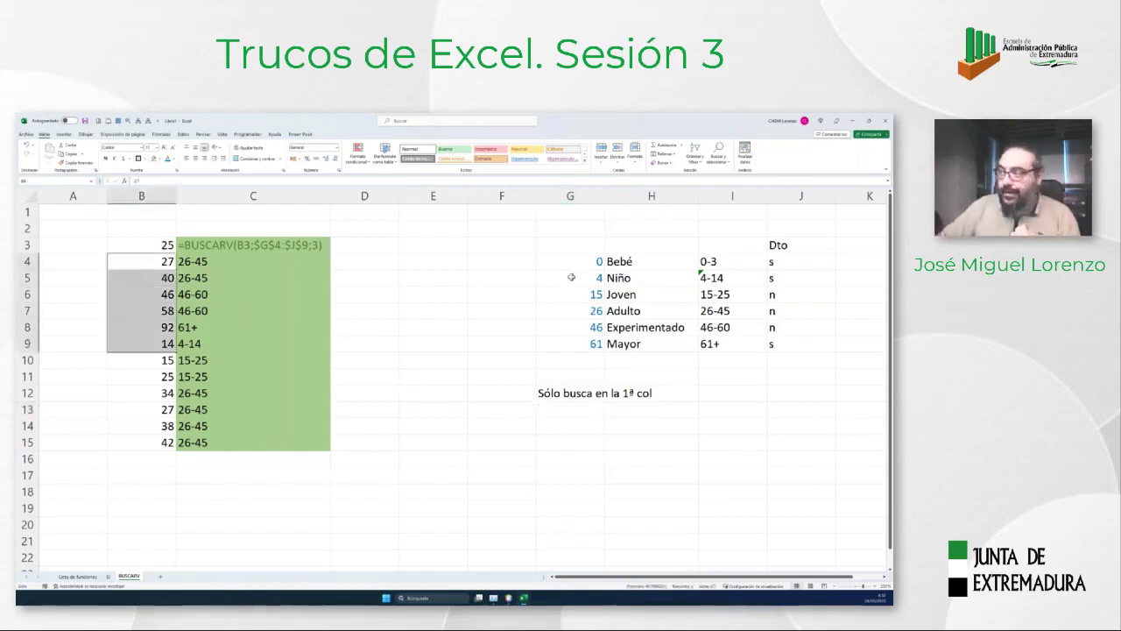
left_click_drag(574, 279, 570, 326)
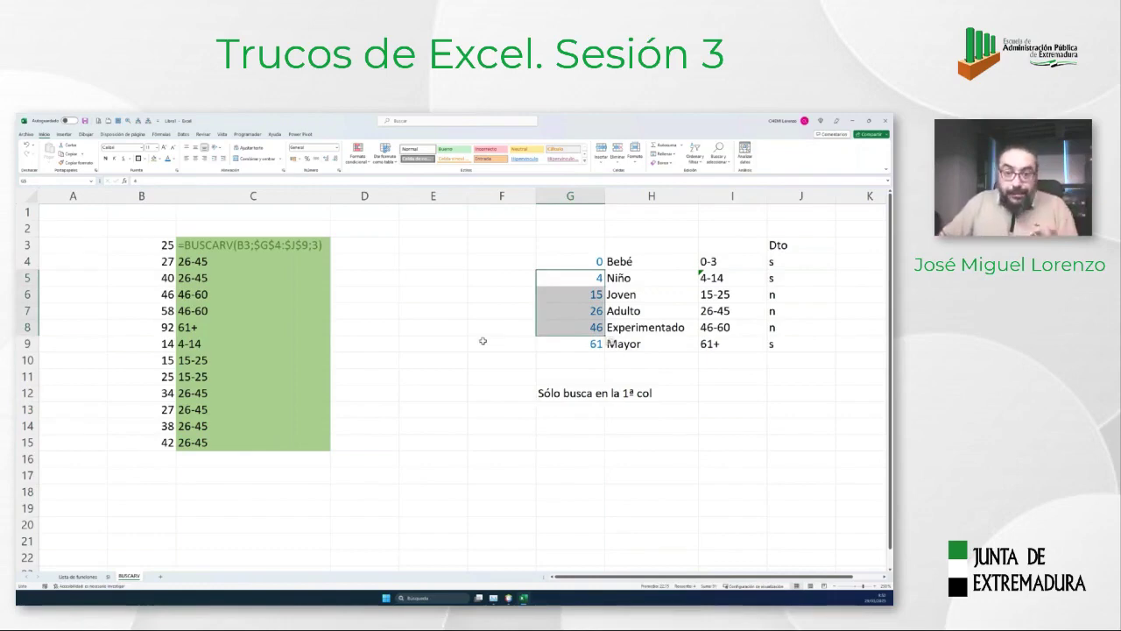
left_click_drag(149, 261, 145, 376)
left_click(549, 281)
left_click_drag(549, 291, 554, 326)
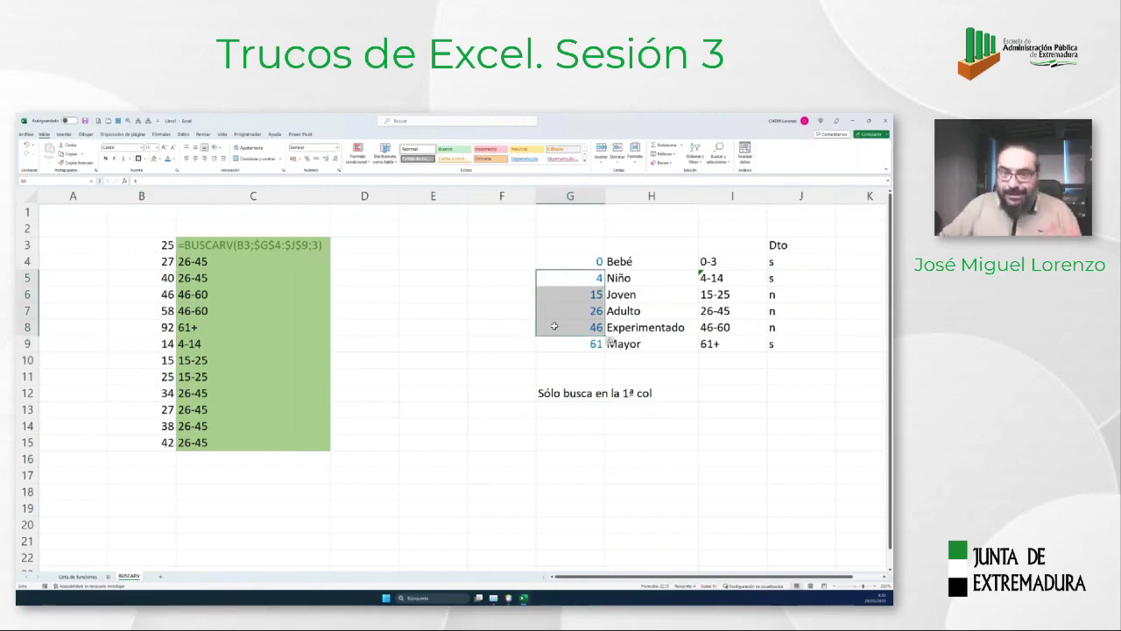
left_click(135, 244)
left_click_drag(141, 289, 147, 445)
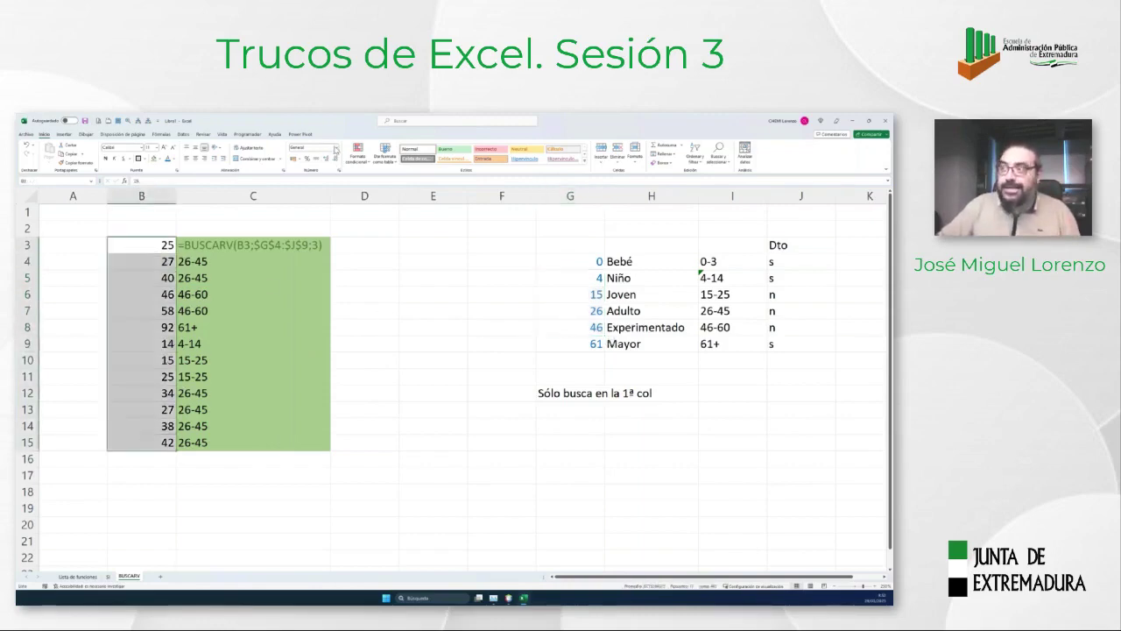
Try euro currency and short date formats on the ages, then settle on Número.
left_click(337, 149)
left_click(324, 192)
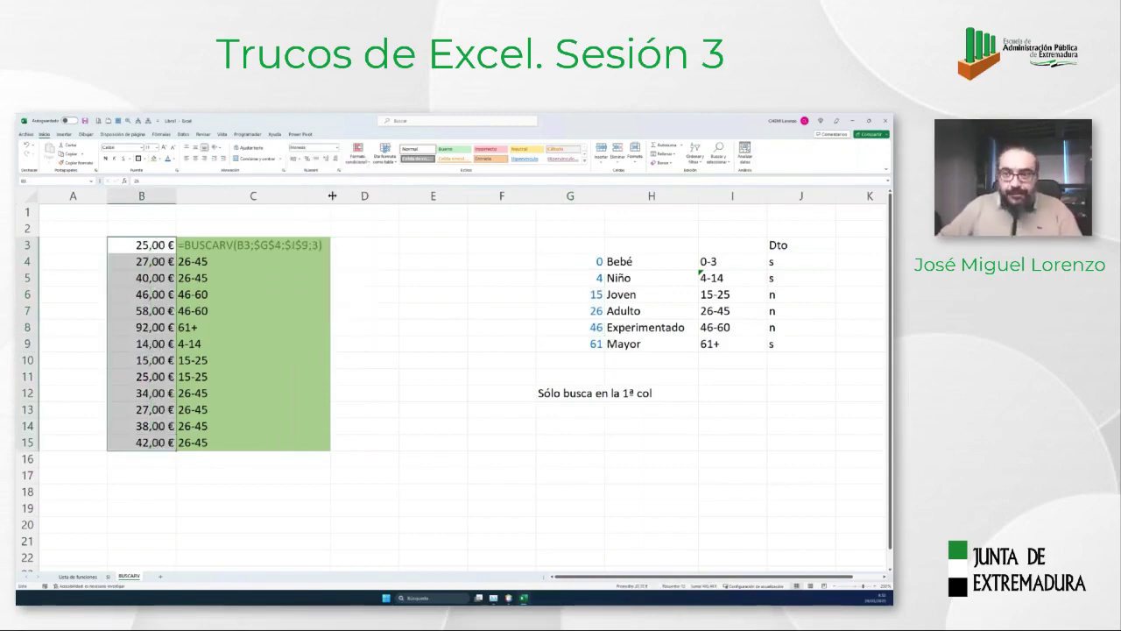
left_click(336, 150)
left_click(324, 225)
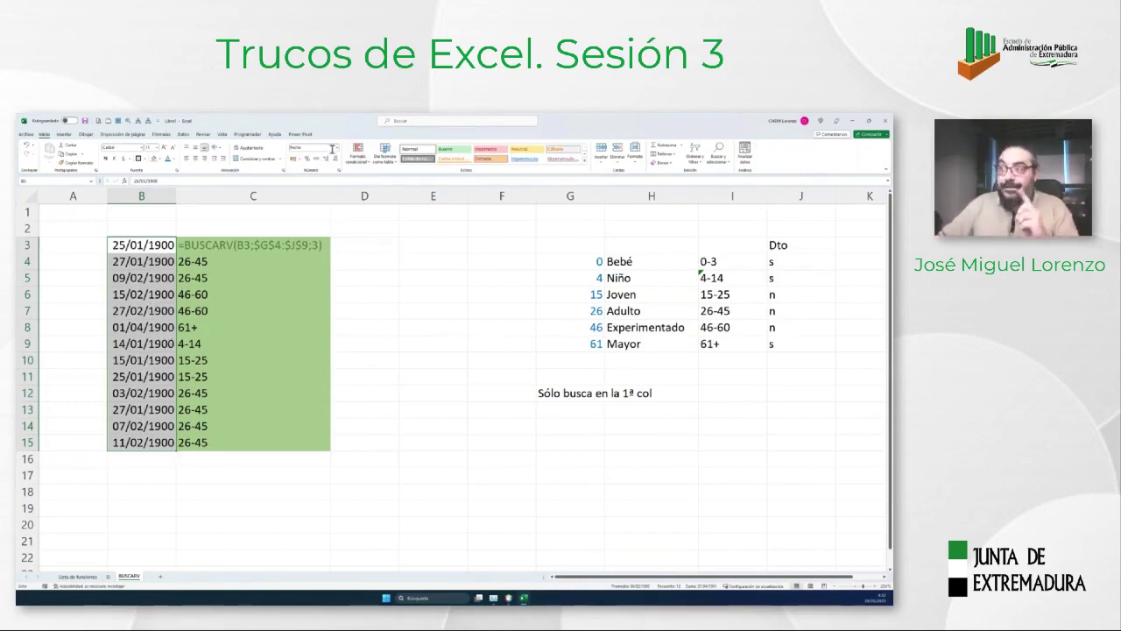
left_click(337, 148)
left_click(317, 176)
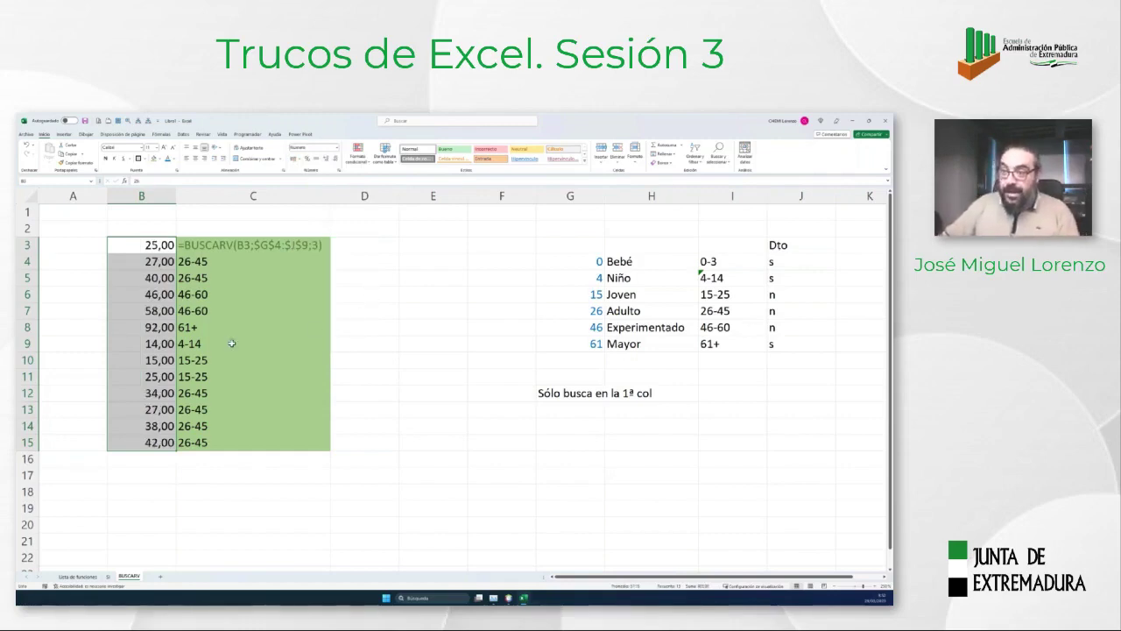
Compare the ages in column B against the lower bounds in G4:G9.
left_click_drag(145, 246, 146, 393)
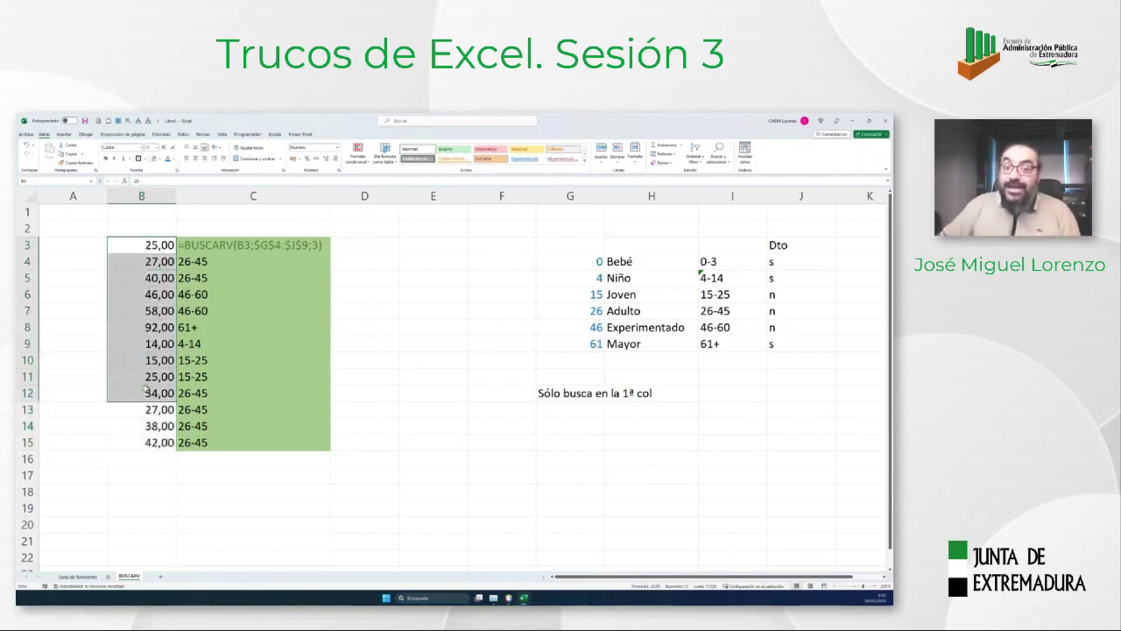
left_click_drag(557, 262, 564, 343)
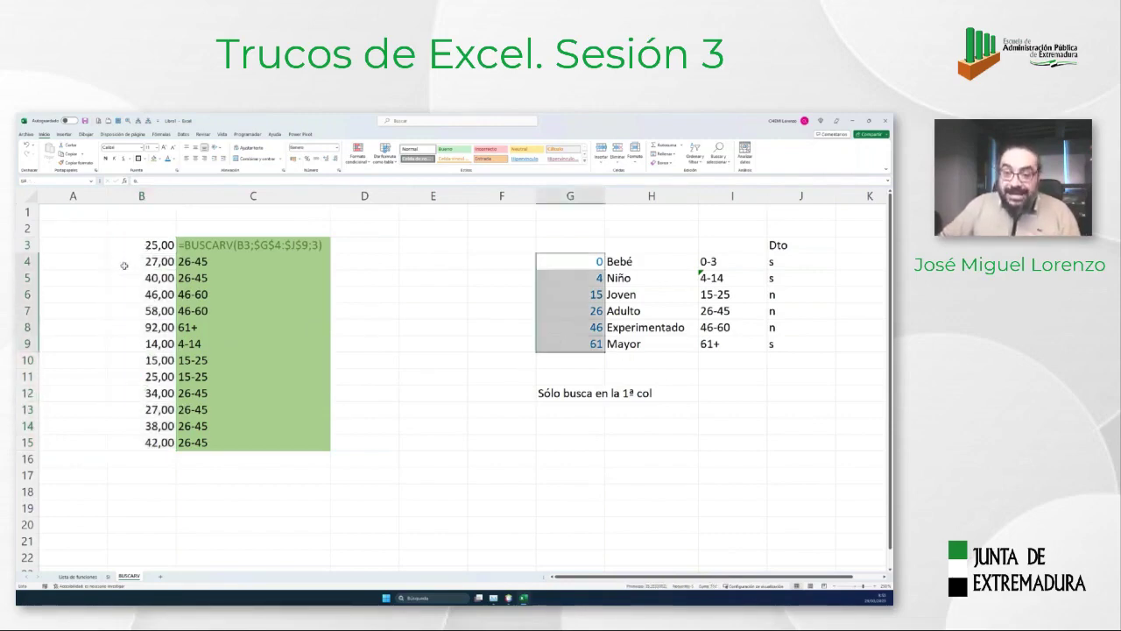
left_click_drag(124, 261, 132, 362)
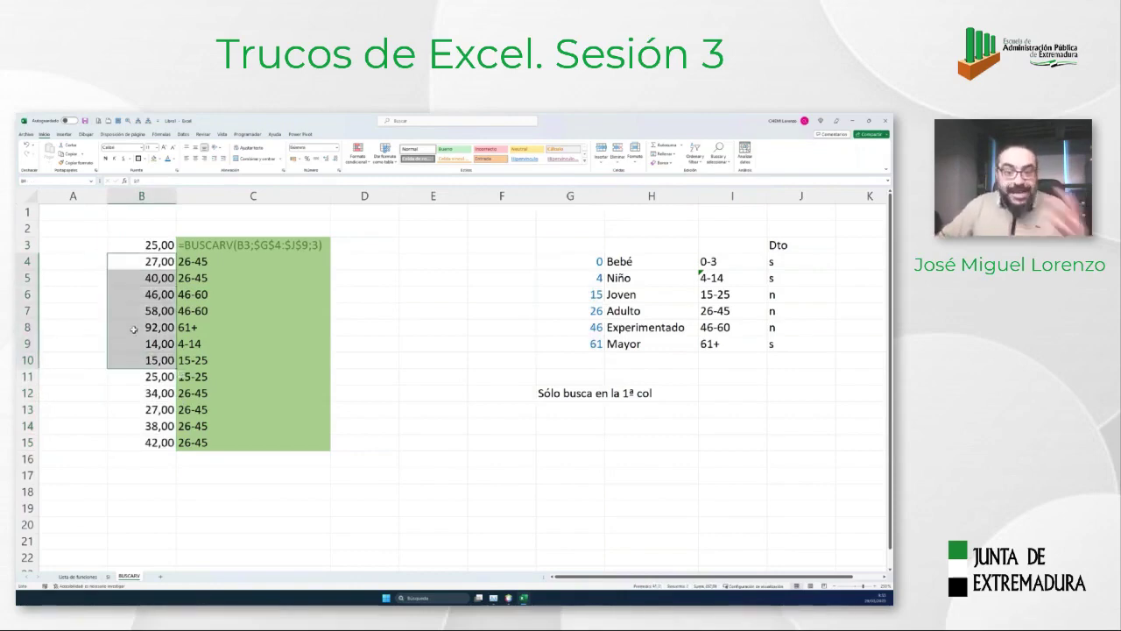
left_click_drag(561, 276, 564, 327)
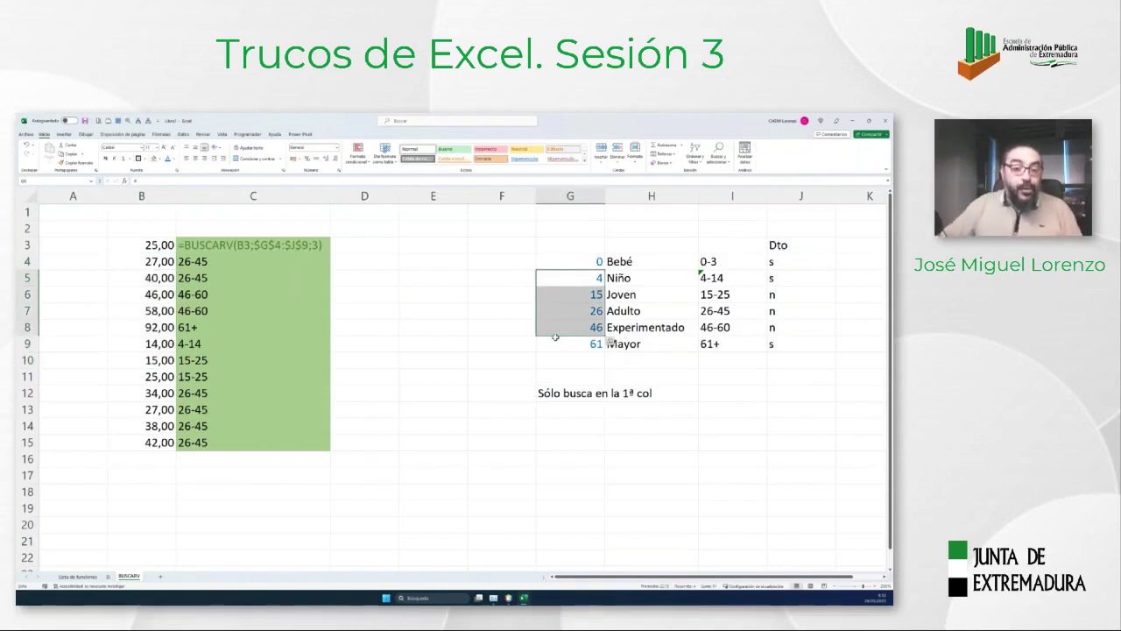
left_click(582, 261)
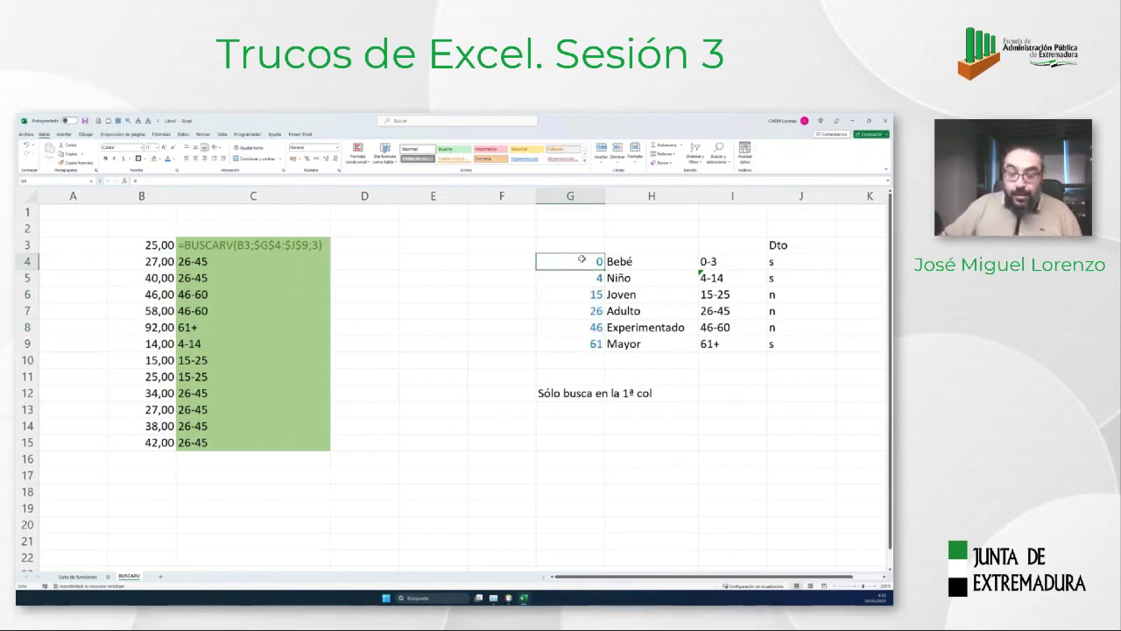
type("'0")
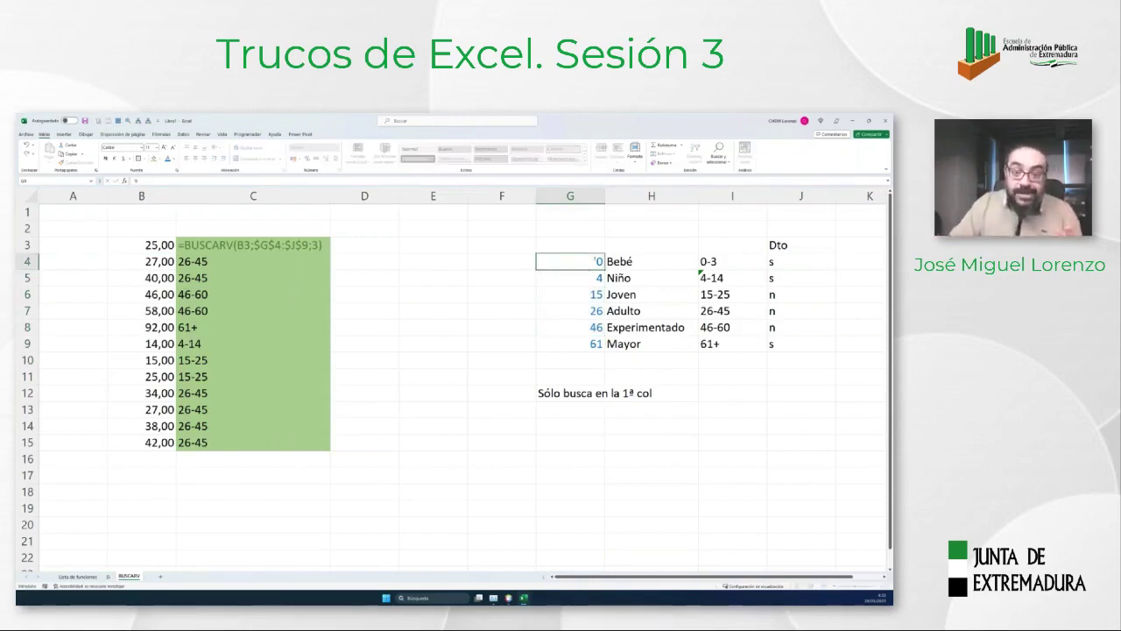
key("Return")
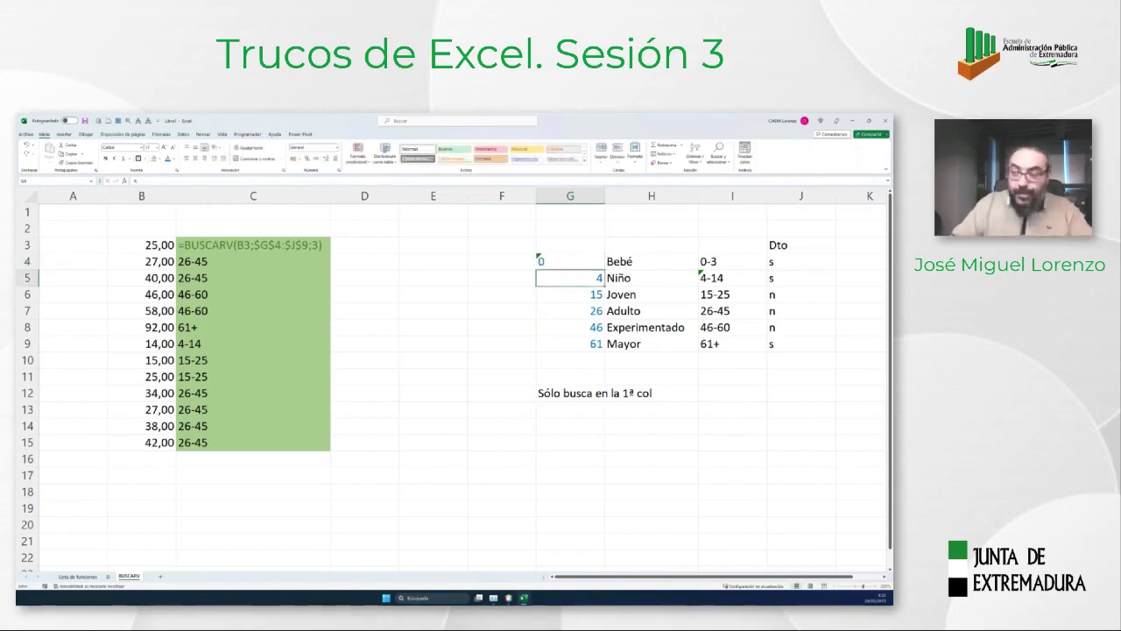
type("'4")
key("Return")
type("'15")
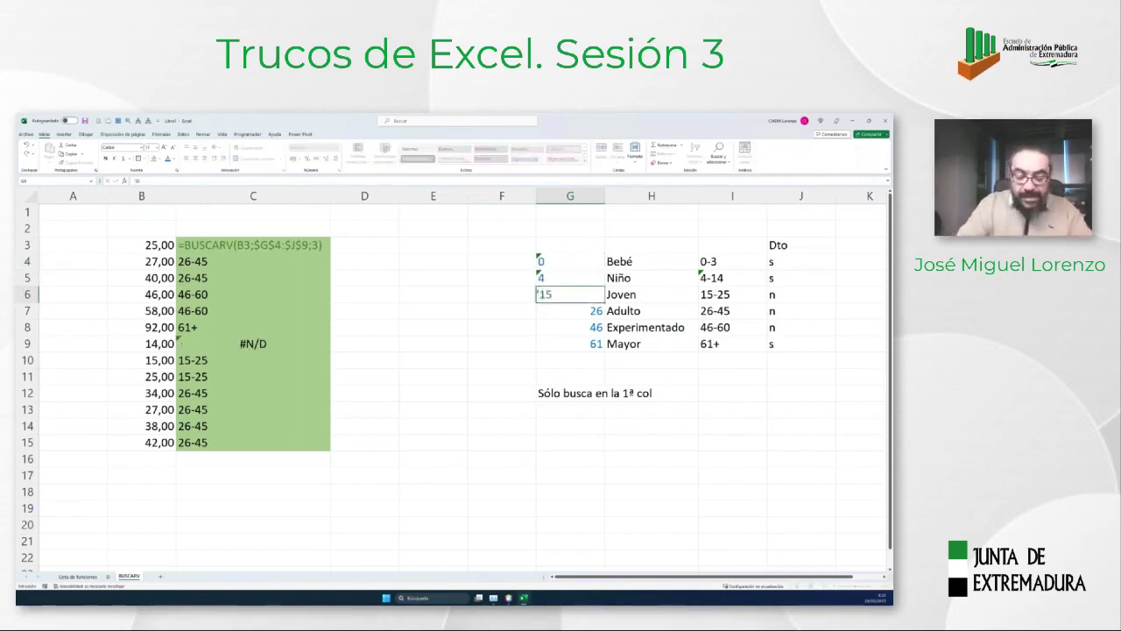
key("Return")
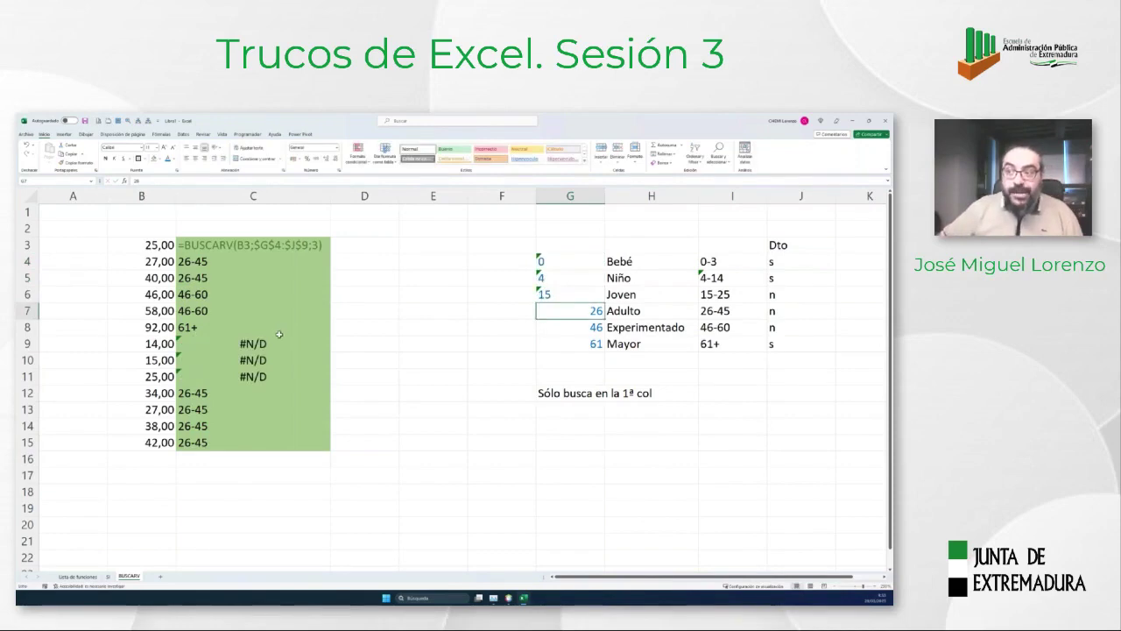
left_click_drag(196, 333, 206, 375)
left_click(412, 374)
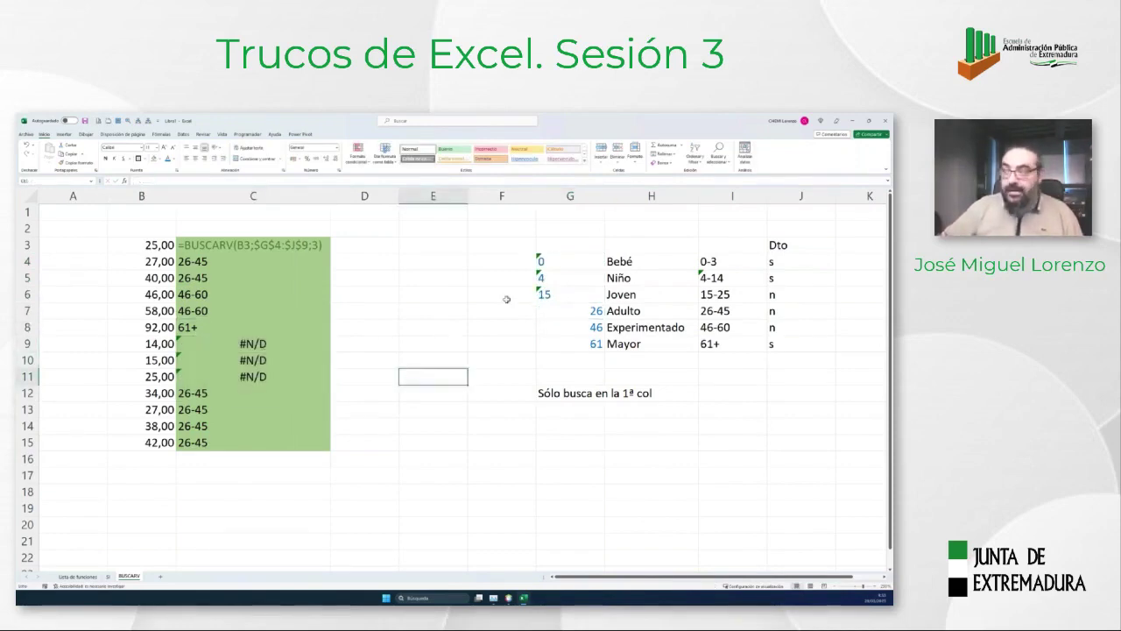
left_click_drag(578, 262, 575, 300)
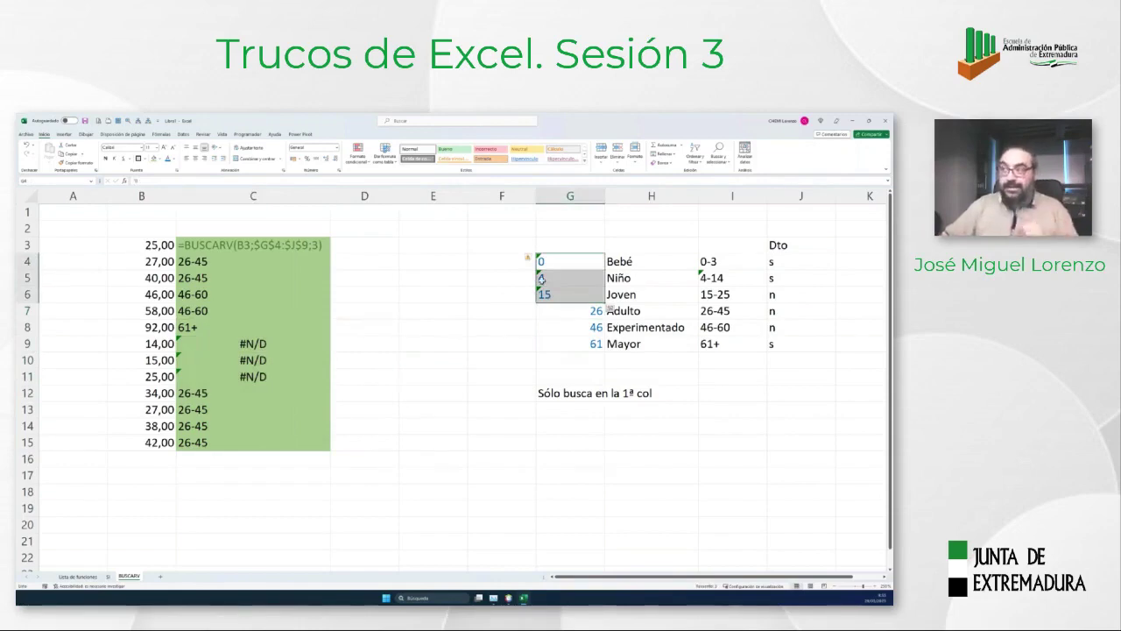
left_click(529, 259)
left_click(565, 282)
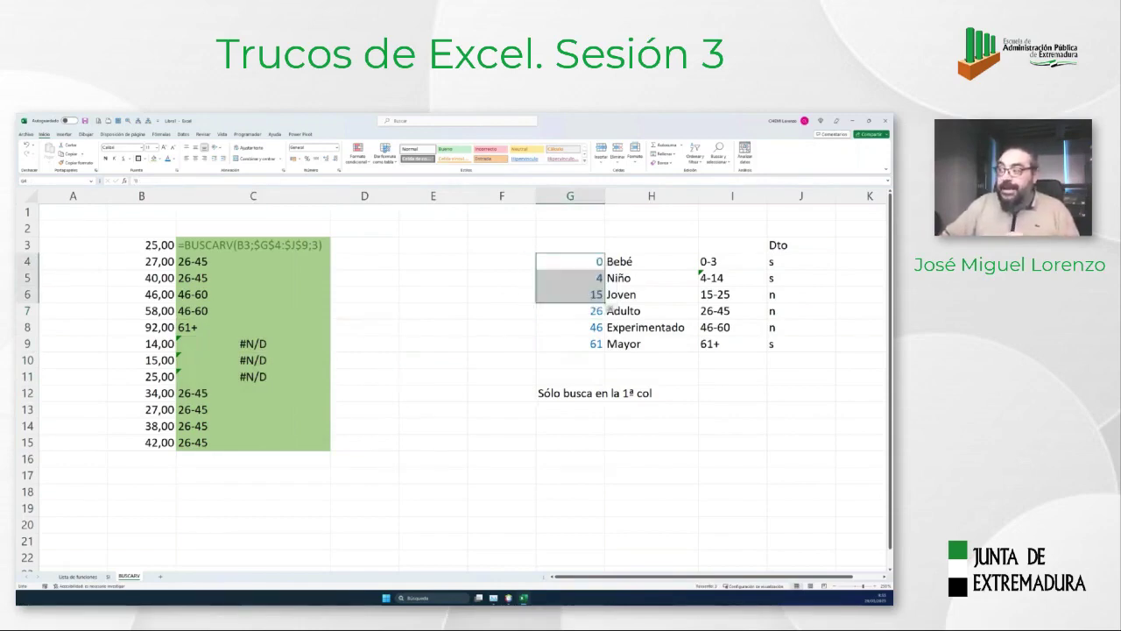
left_click(570, 407)
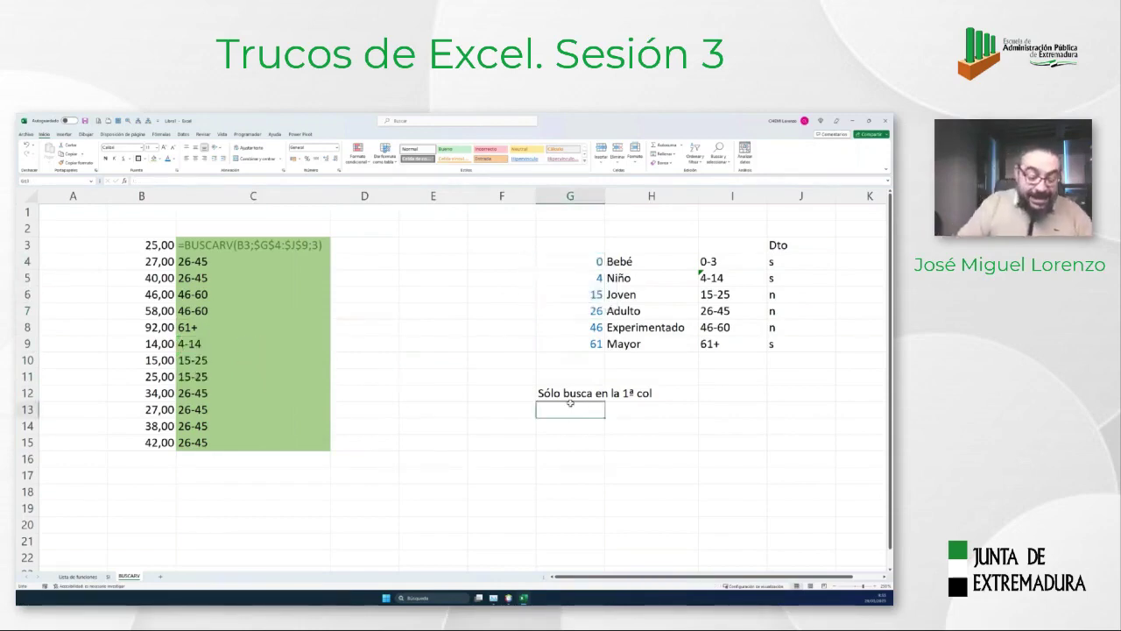
Enter 'El dato a buscar y esa 1ª col sean del mismo TIPO DE DATOS (no importa formato)' in G13.
type("La")
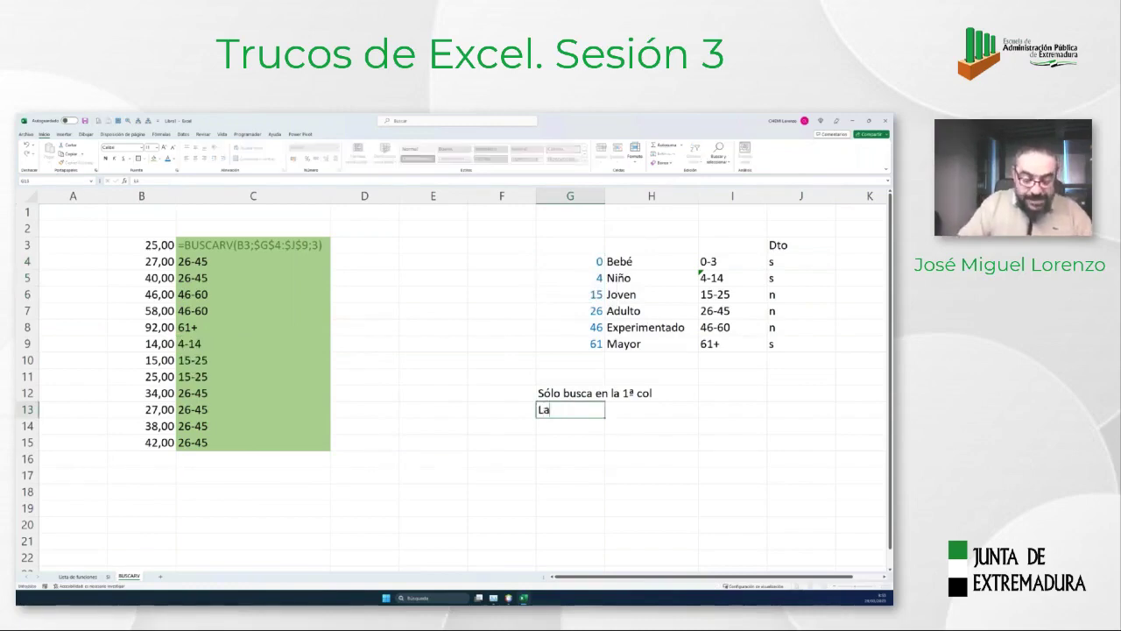
key("BackSpace")
key("BackSpace")
type("El dato a ")
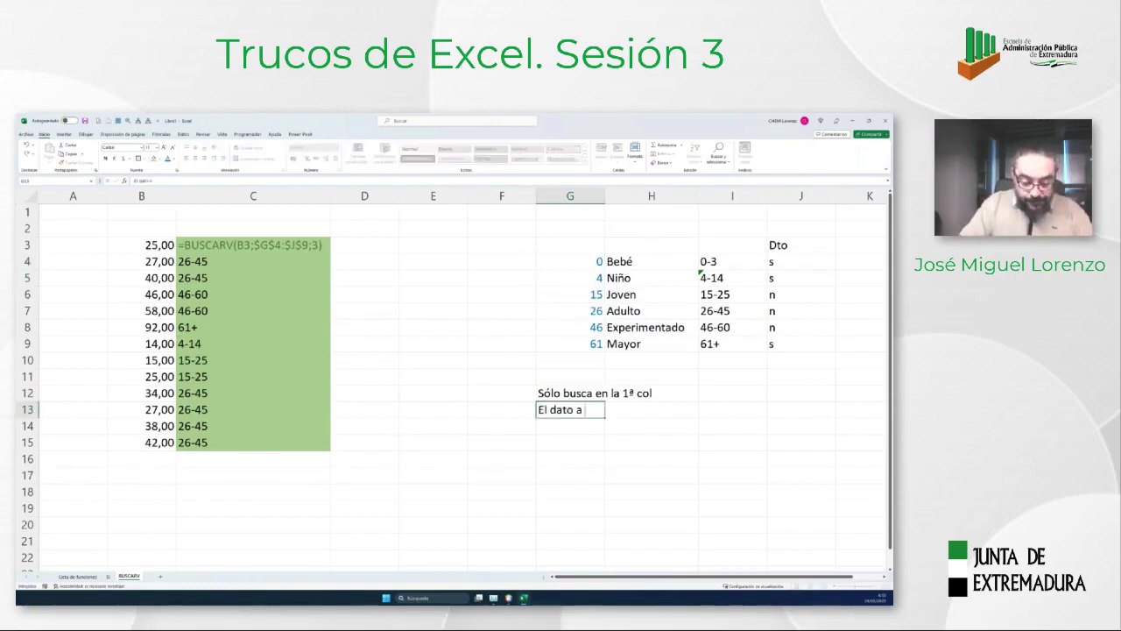
type("buscar y")
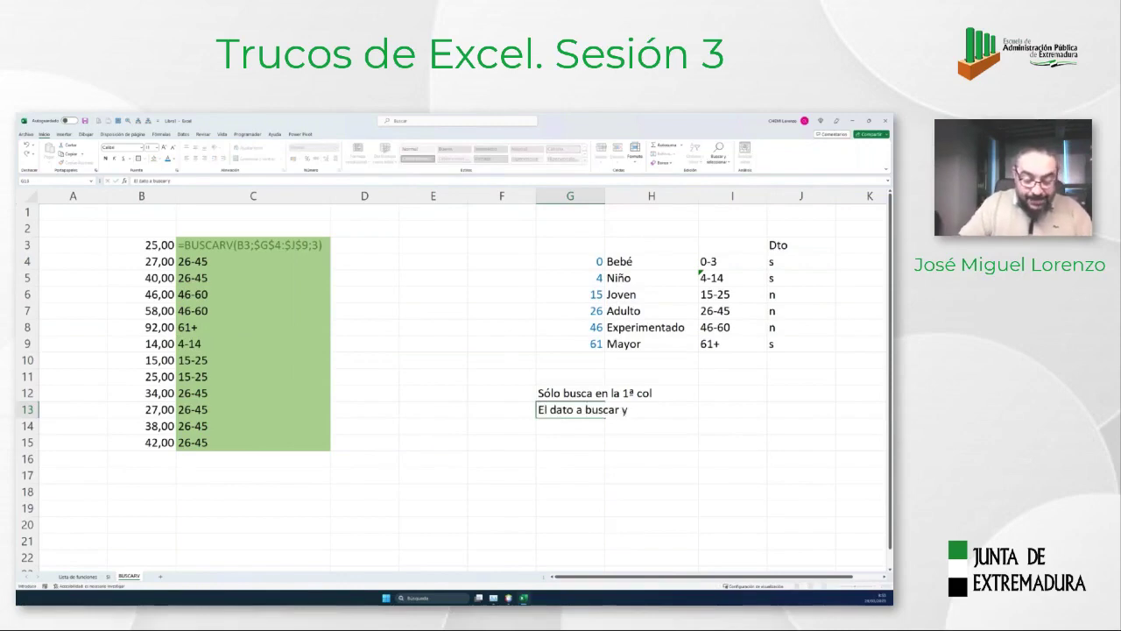
type(" esa 1ª")
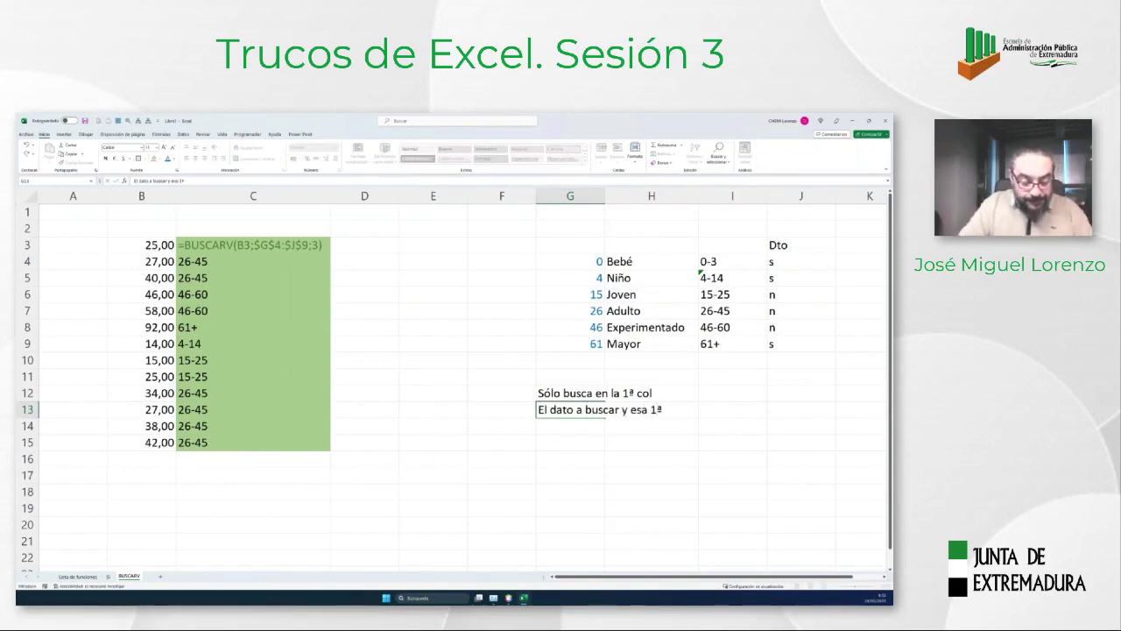
type(" col sean del")
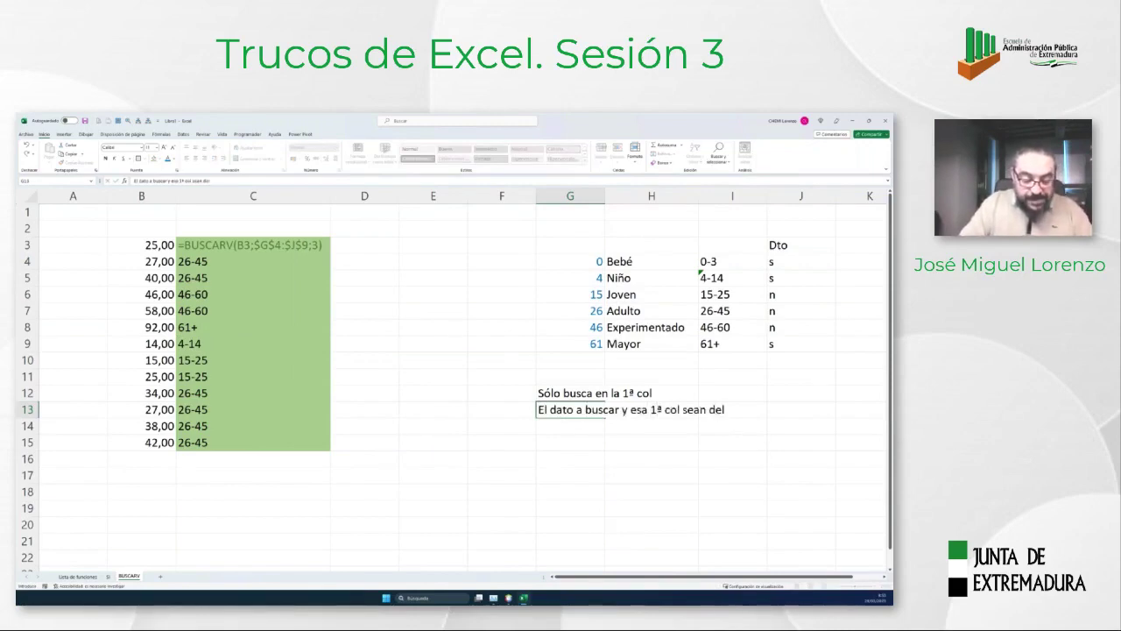
type(" mism o TIPO")
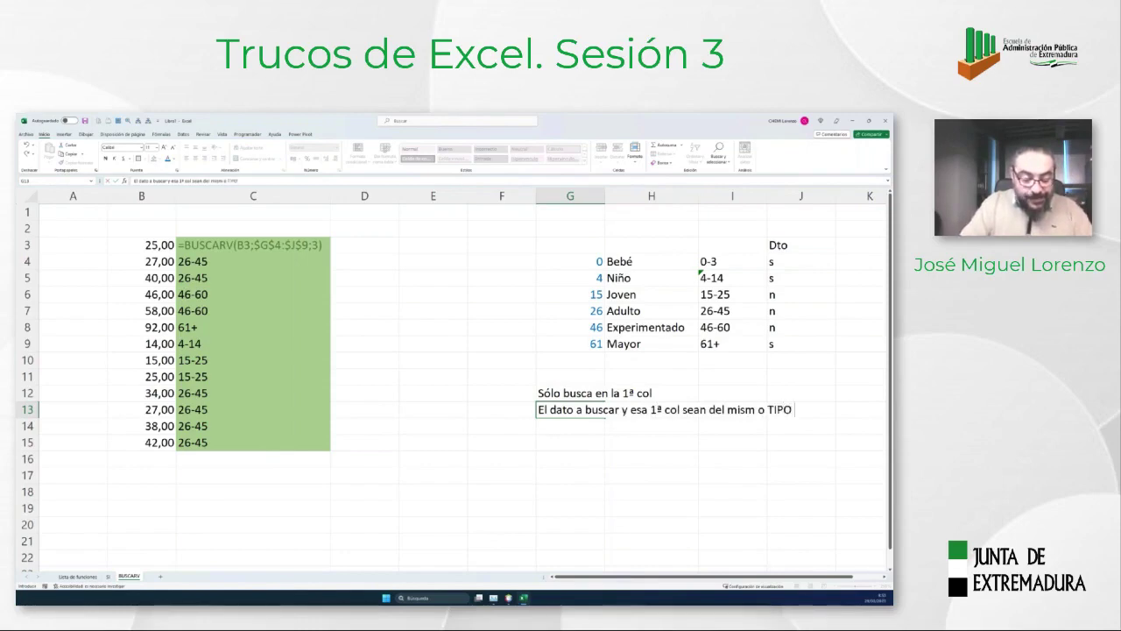
type(" DE DATOS (")
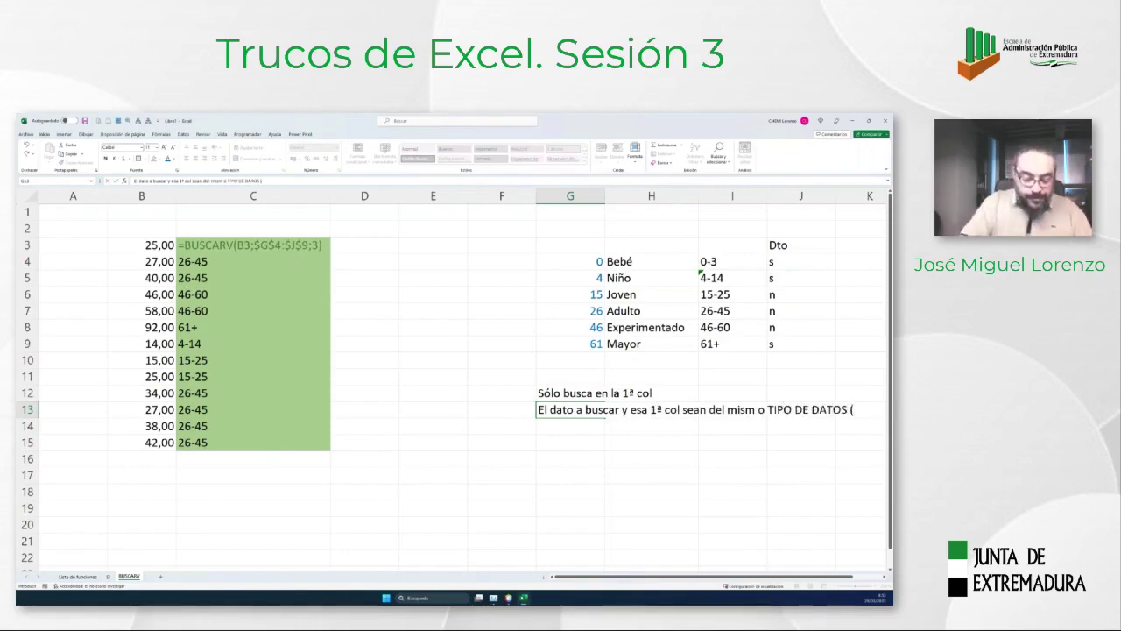
type("no importa formato)")
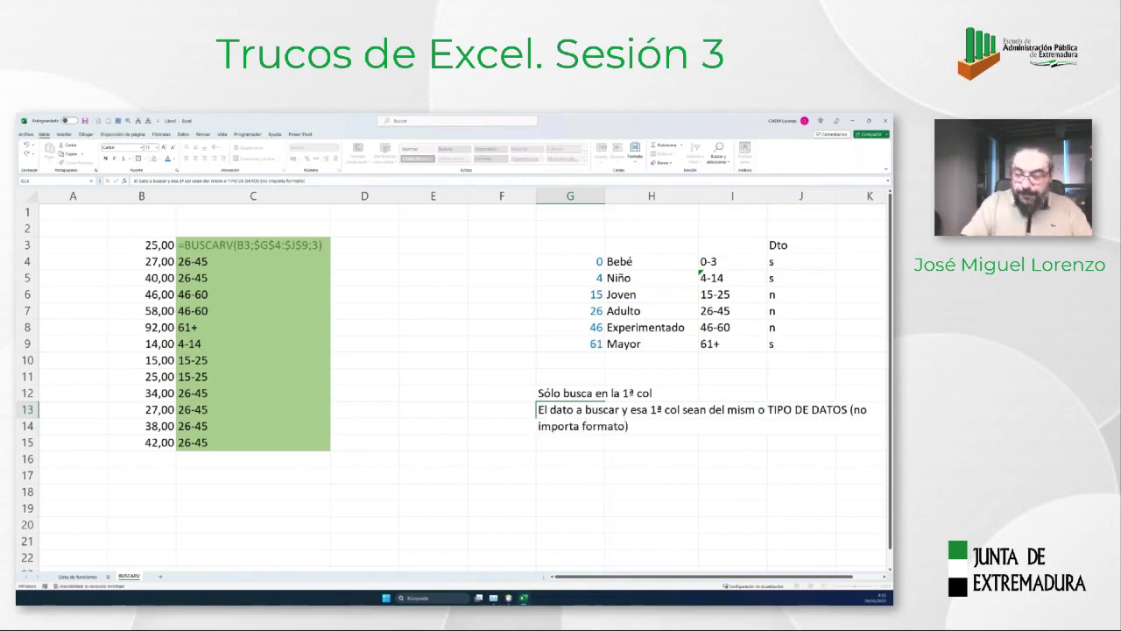
key("Return")
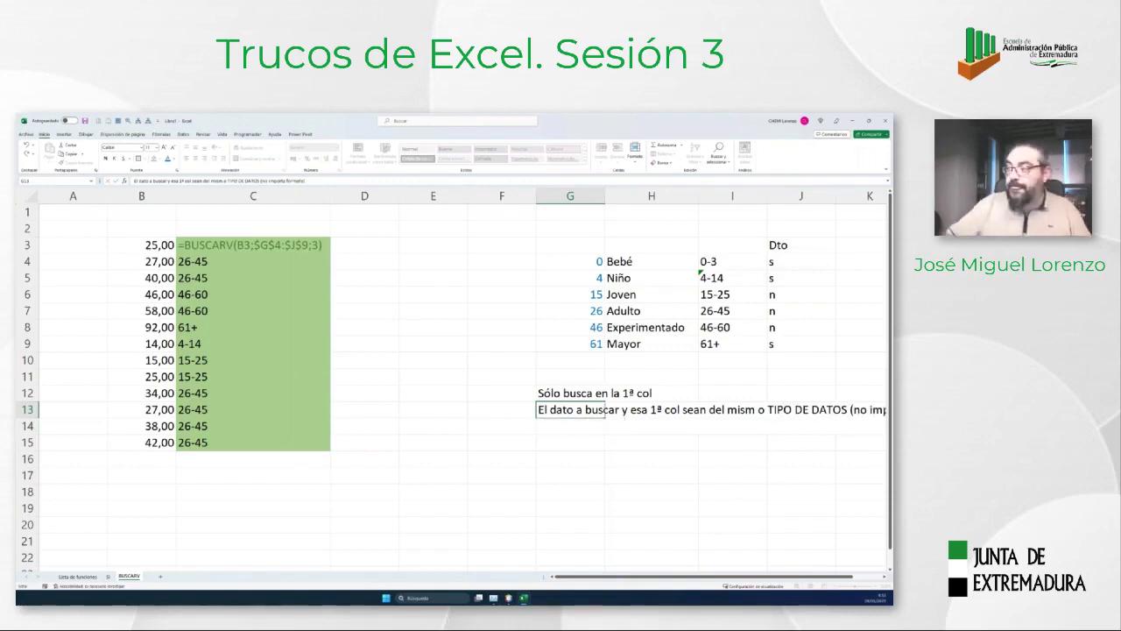
scroll(513, 407, "down", 1)
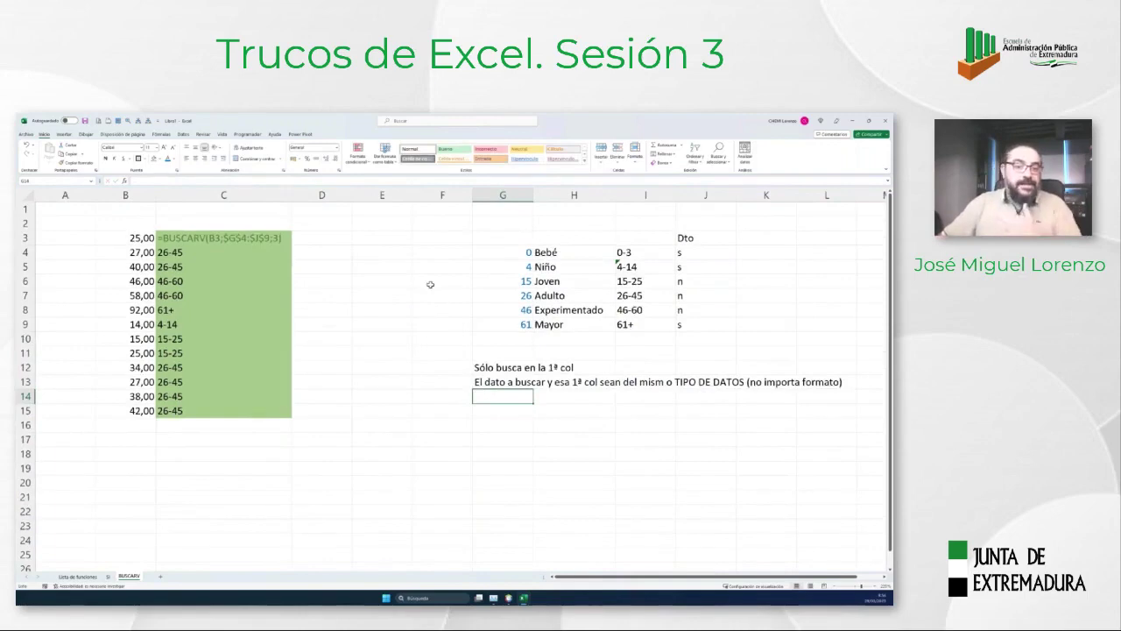
left_click_drag(127, 266, 125, 324)
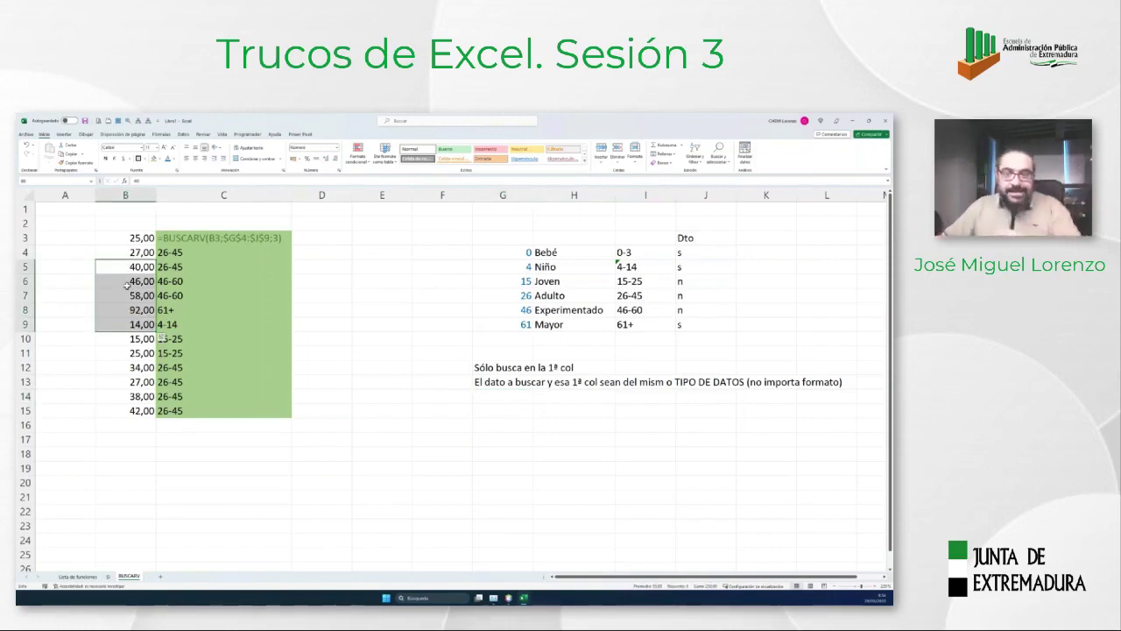
left_click(519, 270)
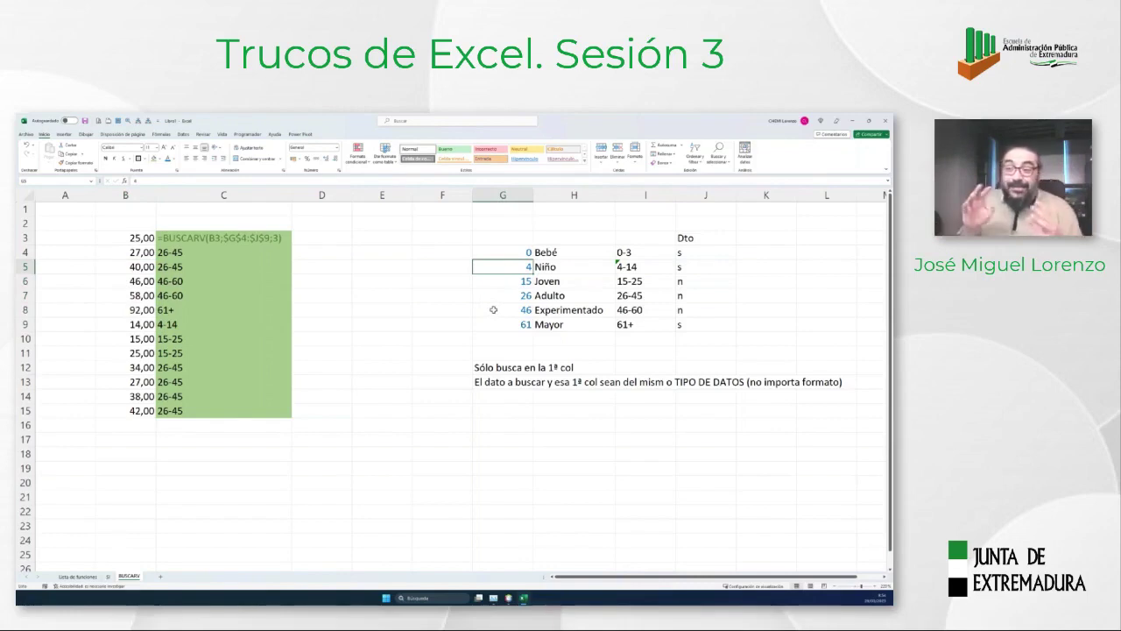
left_click_drag(124, 286, 128, 354)
left_click_drag(505, 282, 508, 327)
left_click(508, 326)
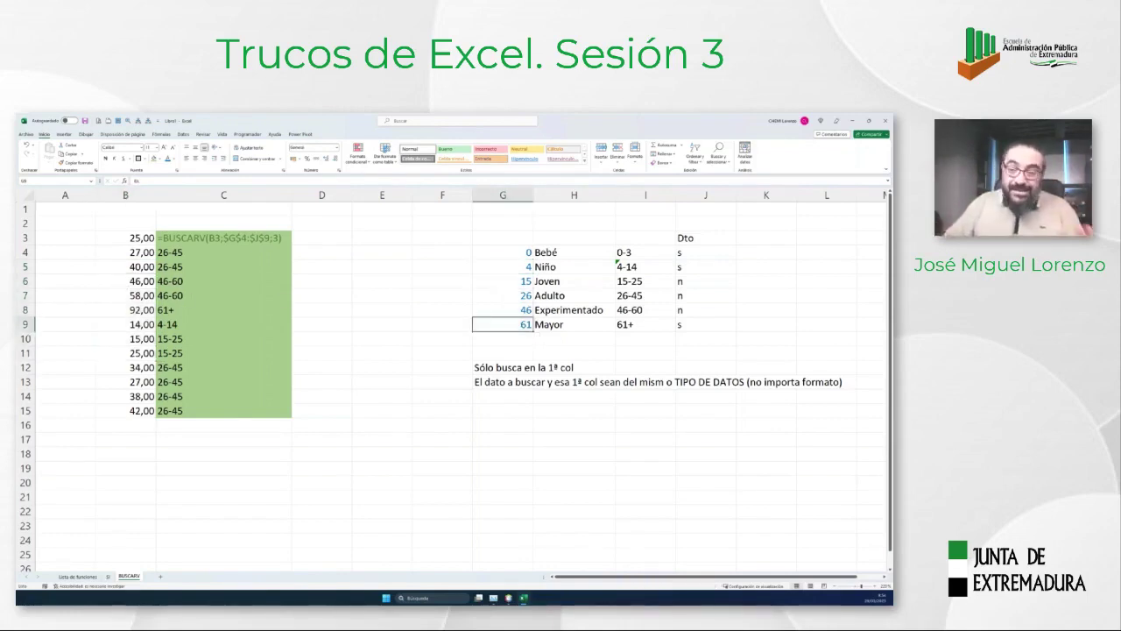
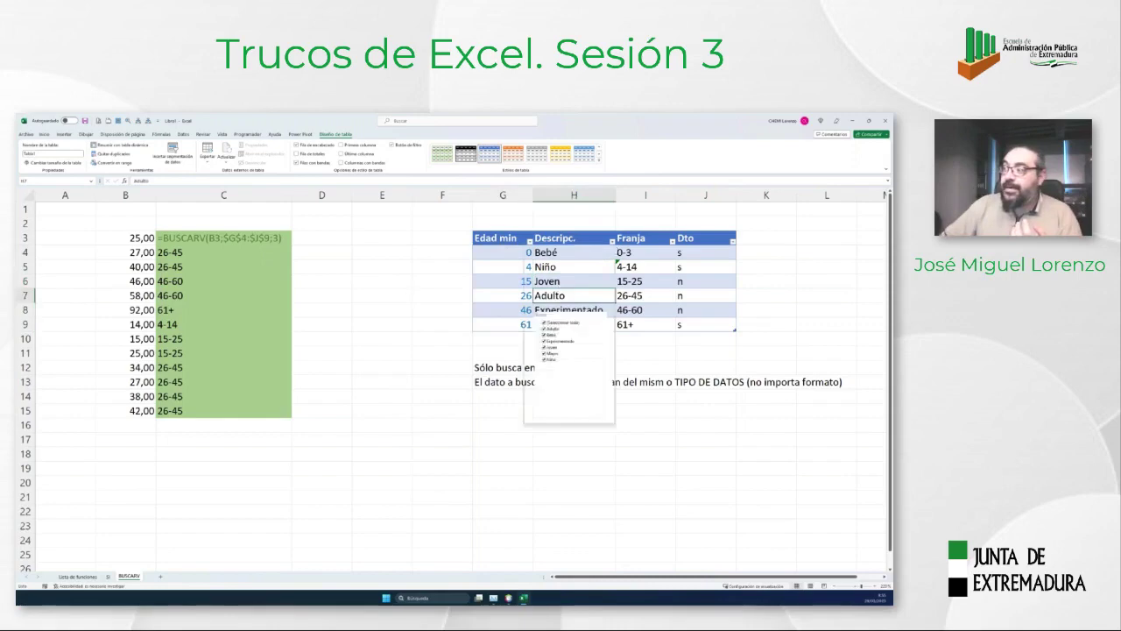
Sort the age table A to Z by Descripc., then check the wrong bands and #N/D errors in column C.
key("Escape")
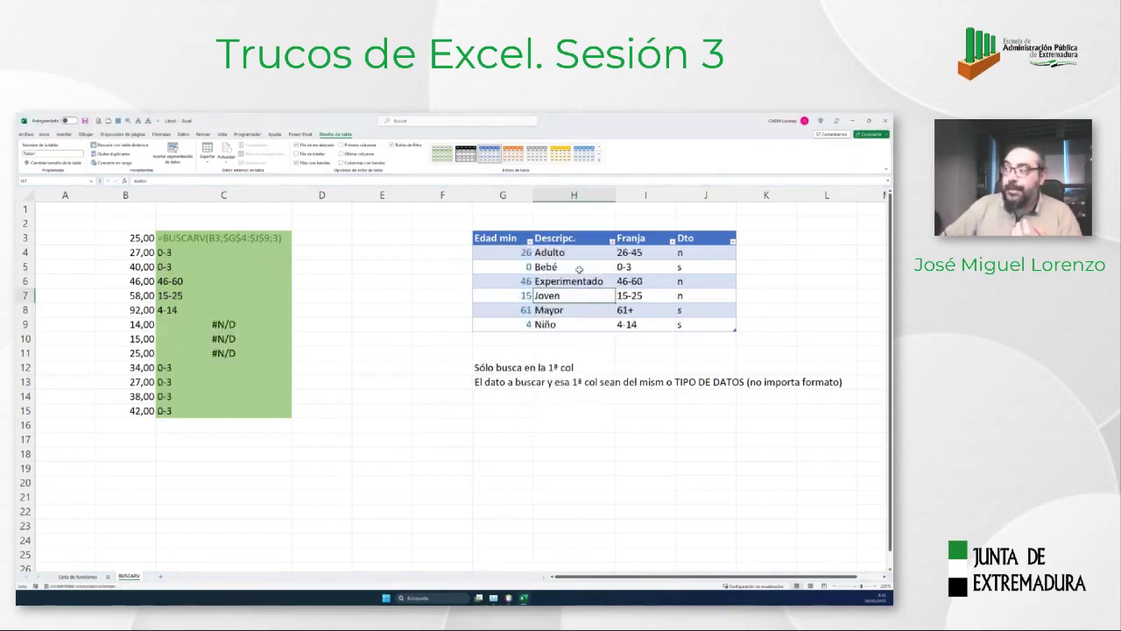
left_click_drag(565, 252, 570, 323)
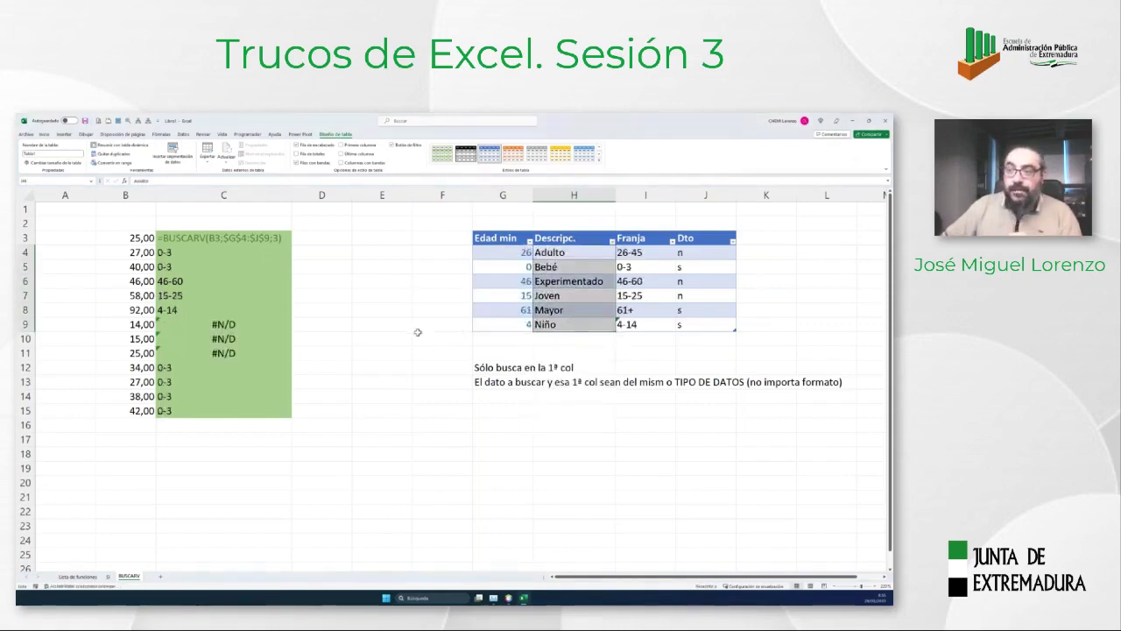
left_click_drag(206, 252, 207, 407)
left_click(158, 338)
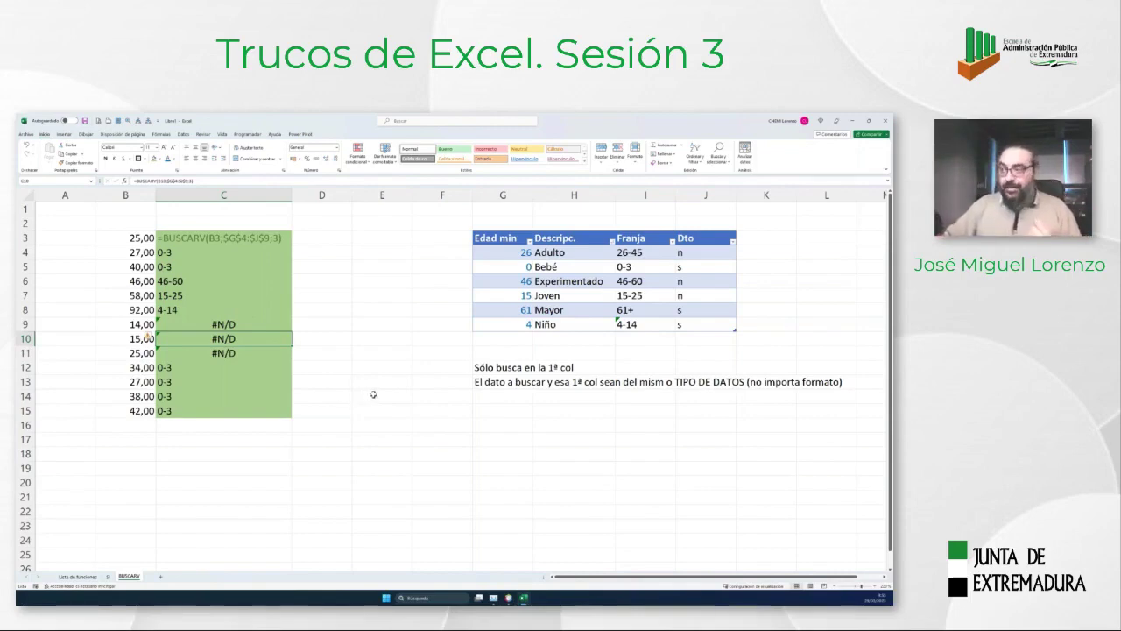
Enter 'La tabla TIENE QUE estar ORDENADA ASCENDENTE por la 1ª col.' in G14.
left_click(519, 396)
type("La t")
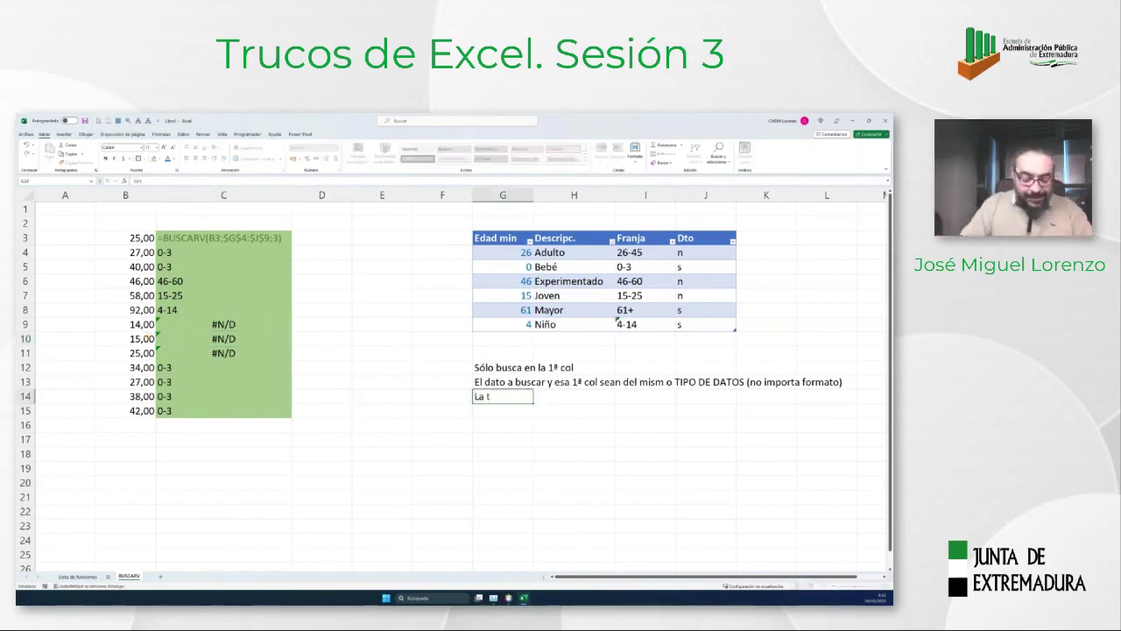
type("abla TIENE")
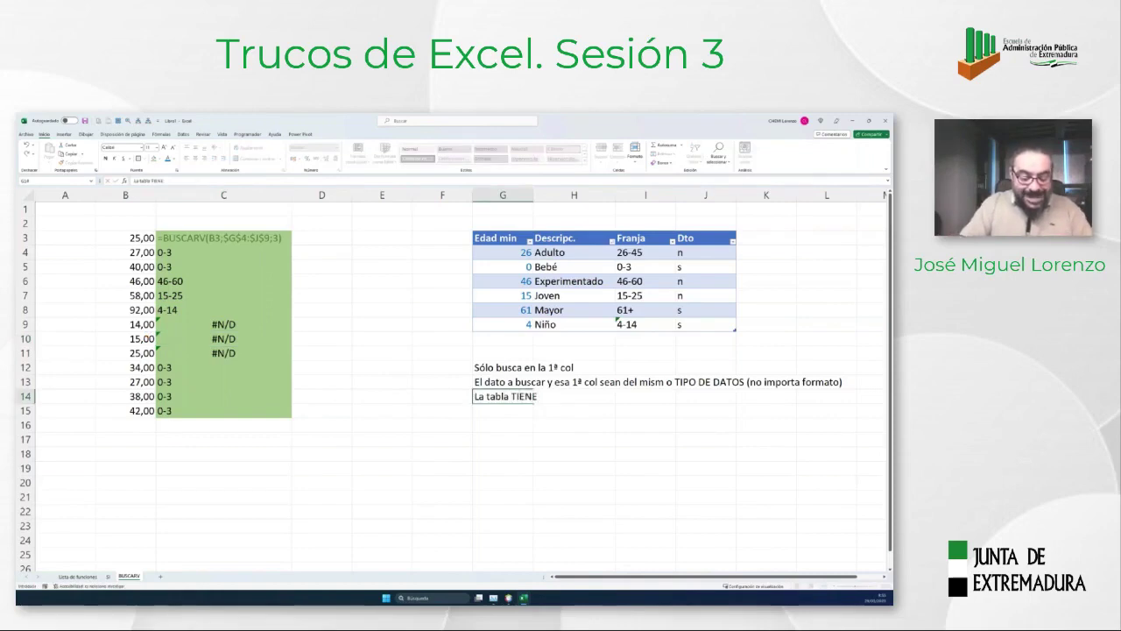
type(" QUE estar")
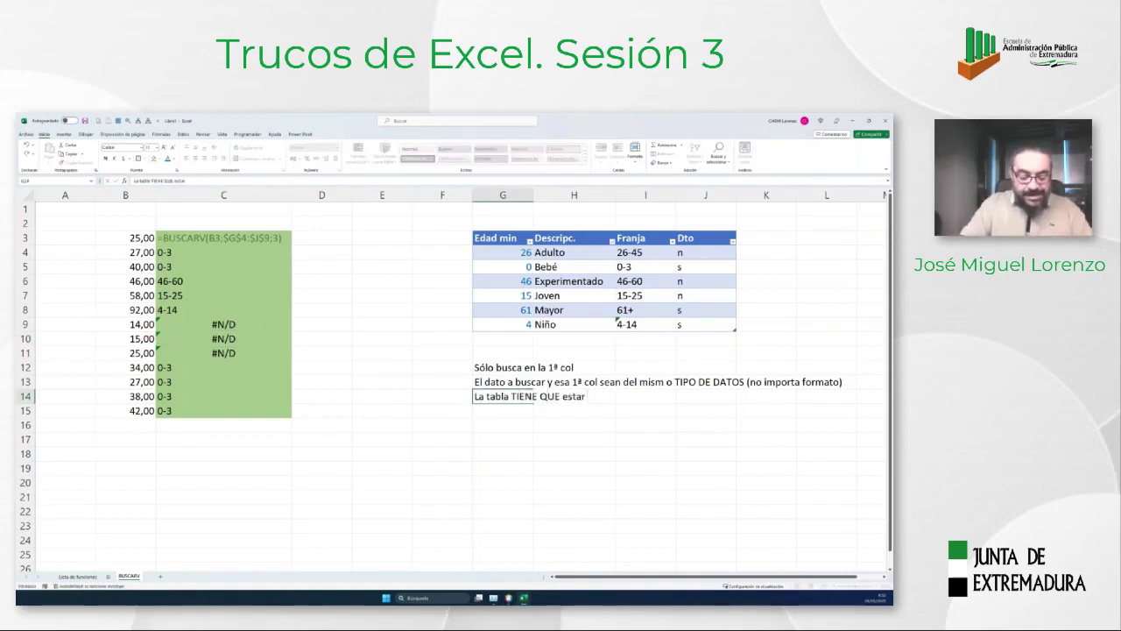
type(" ORDENADA AS")
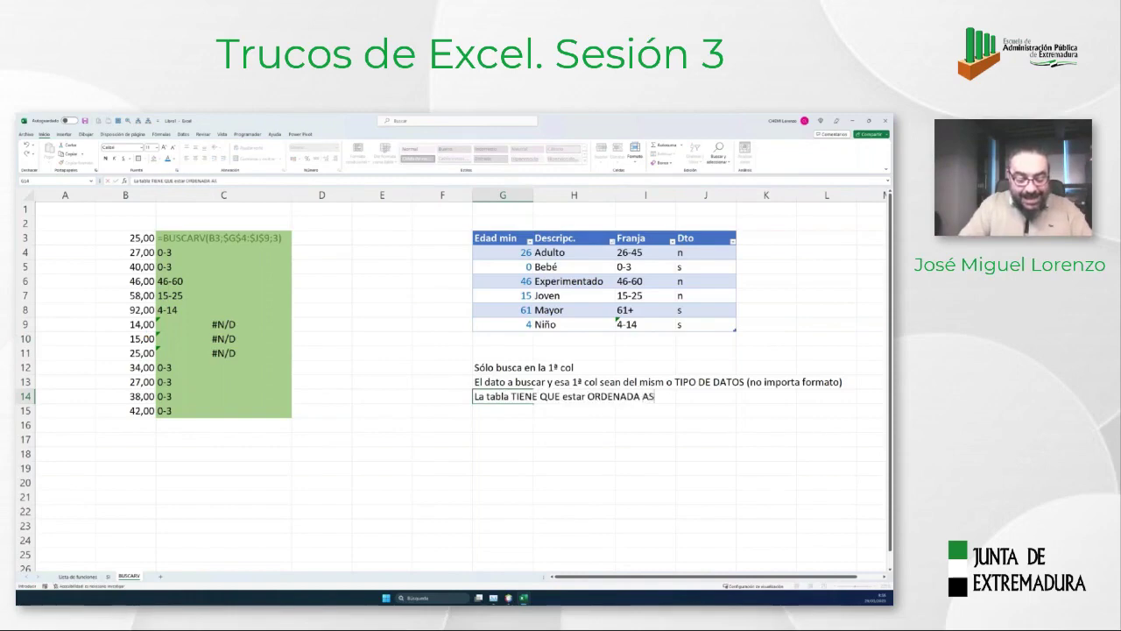
type("CENDENTE por ")
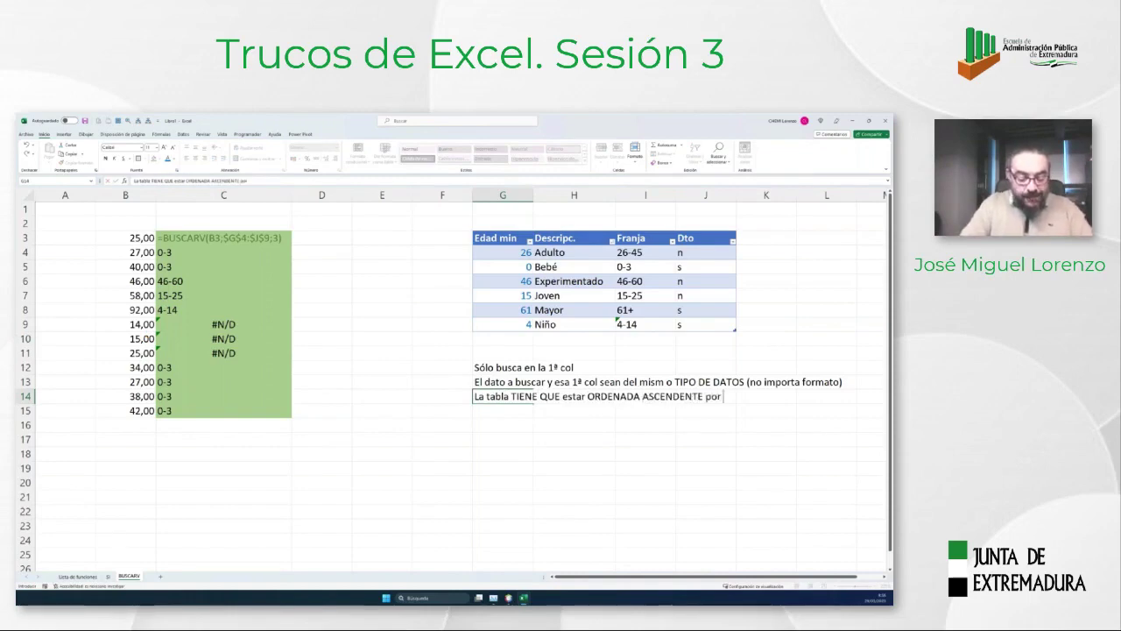
type("la 1")
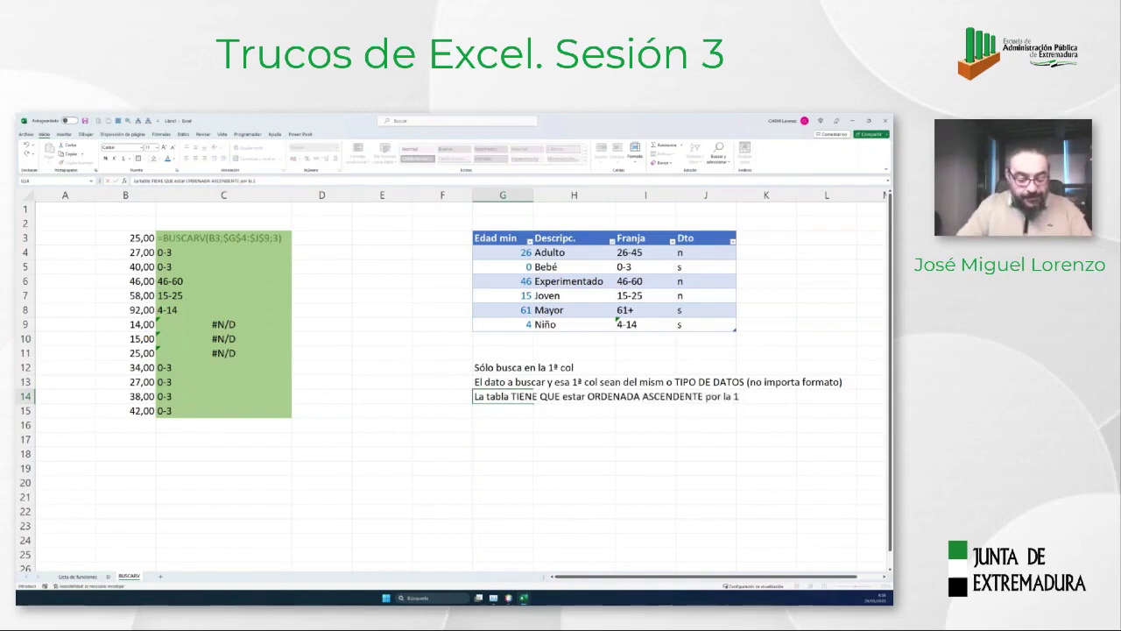
type("ª col.")
key("Return")
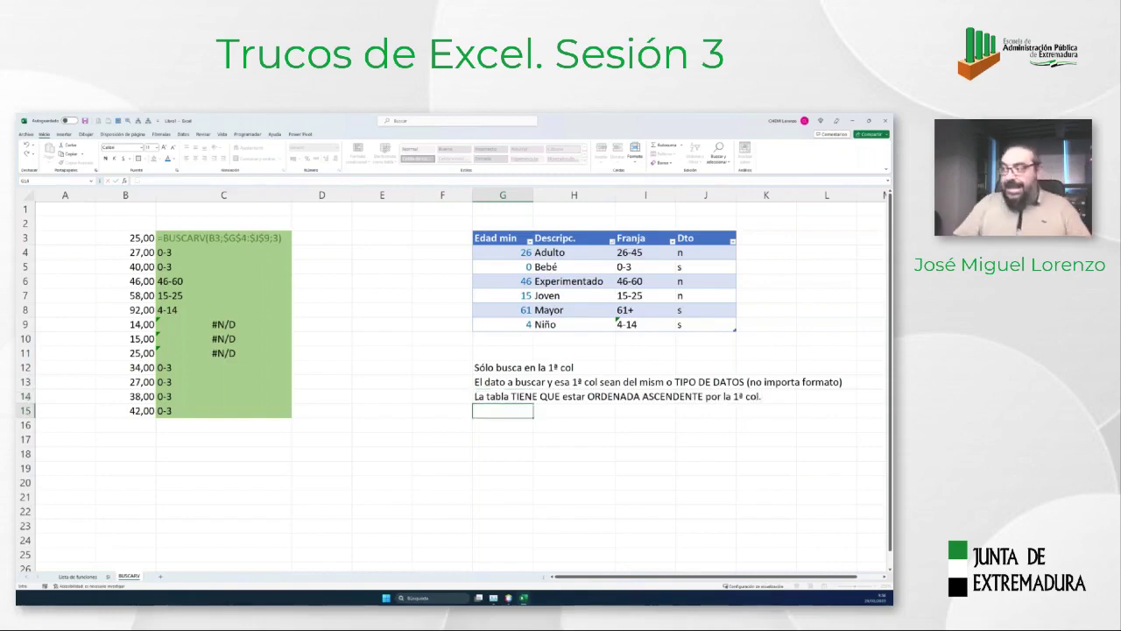
Make the G14 note text dark red.
key("Up")
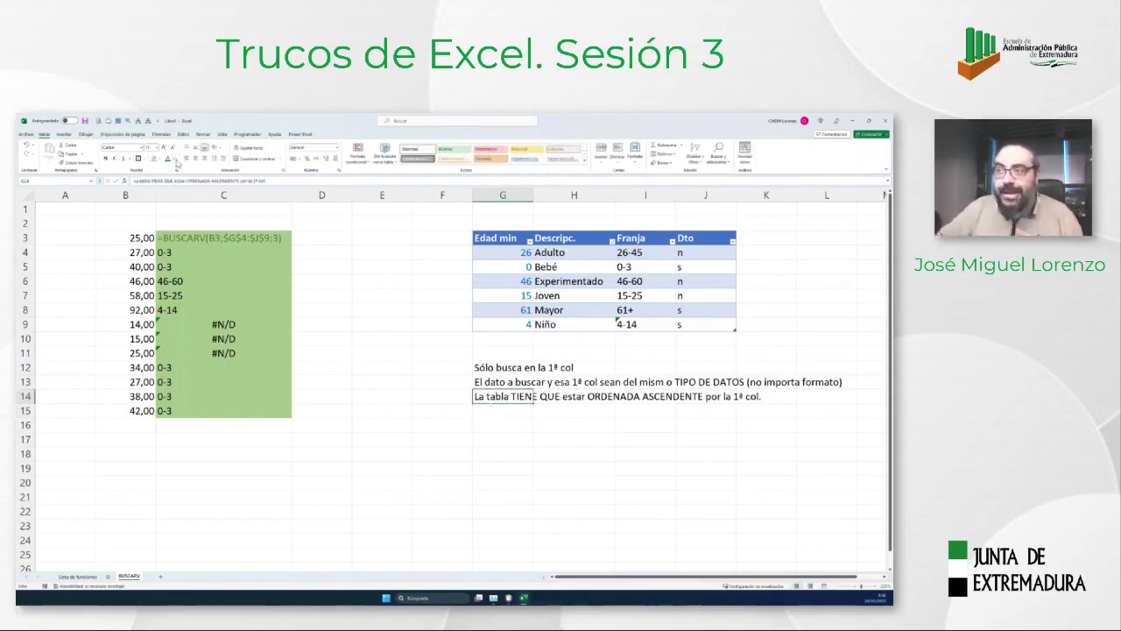
left_click(175, 160)
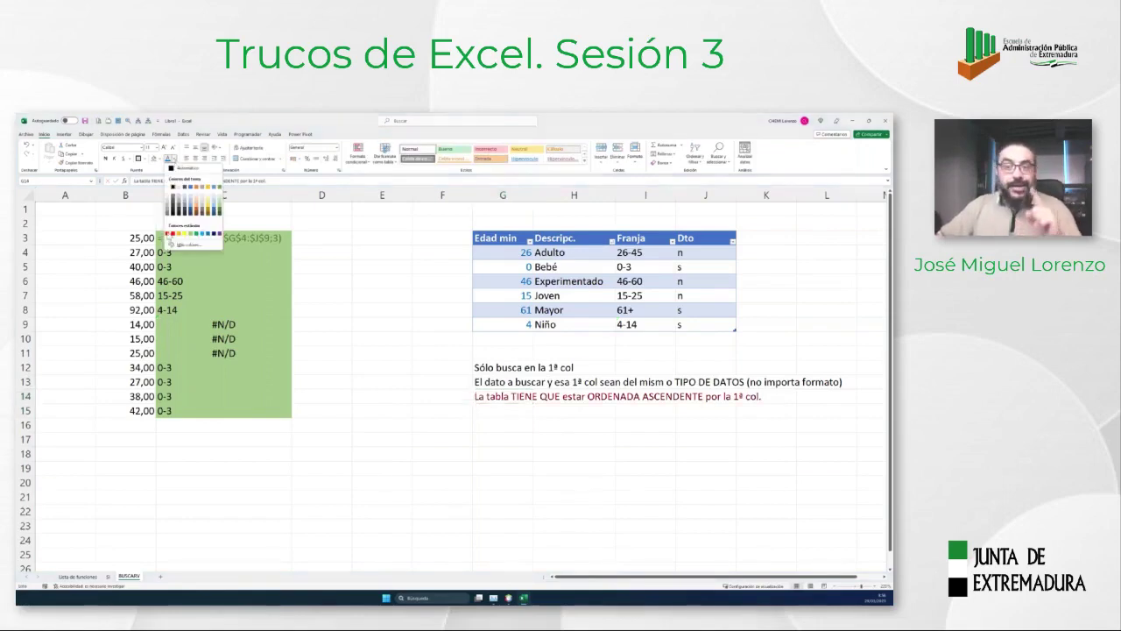
left_click(169, 234)
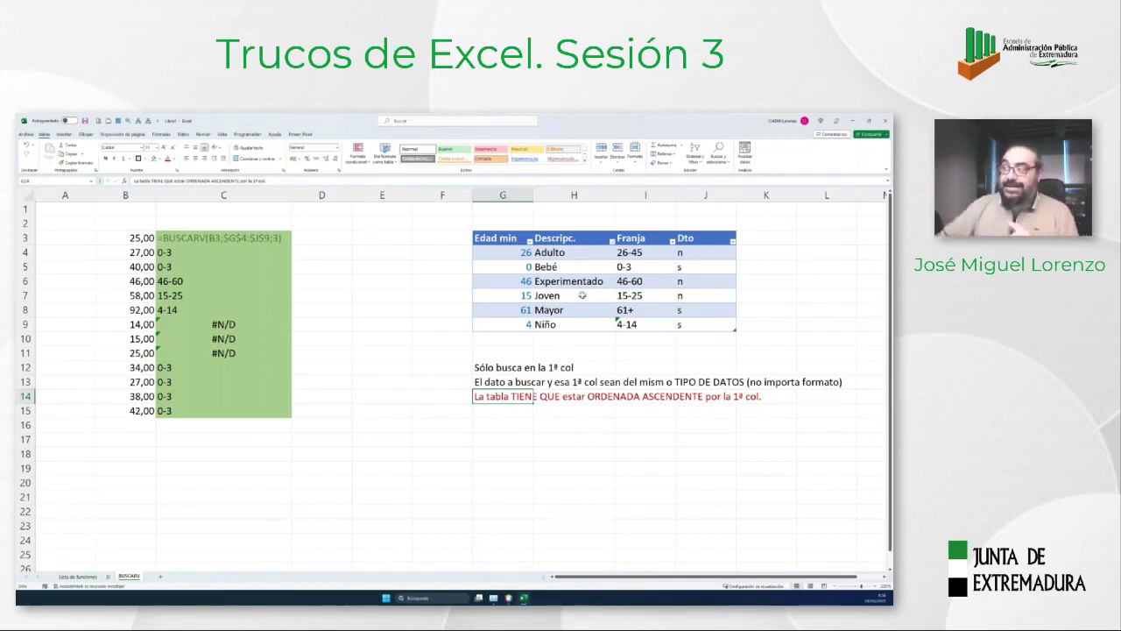
Review the Edad min column, then delete the ages 14, 15 and 25 from B9:B11.
left_click_drag(500, 253, 503, 324)
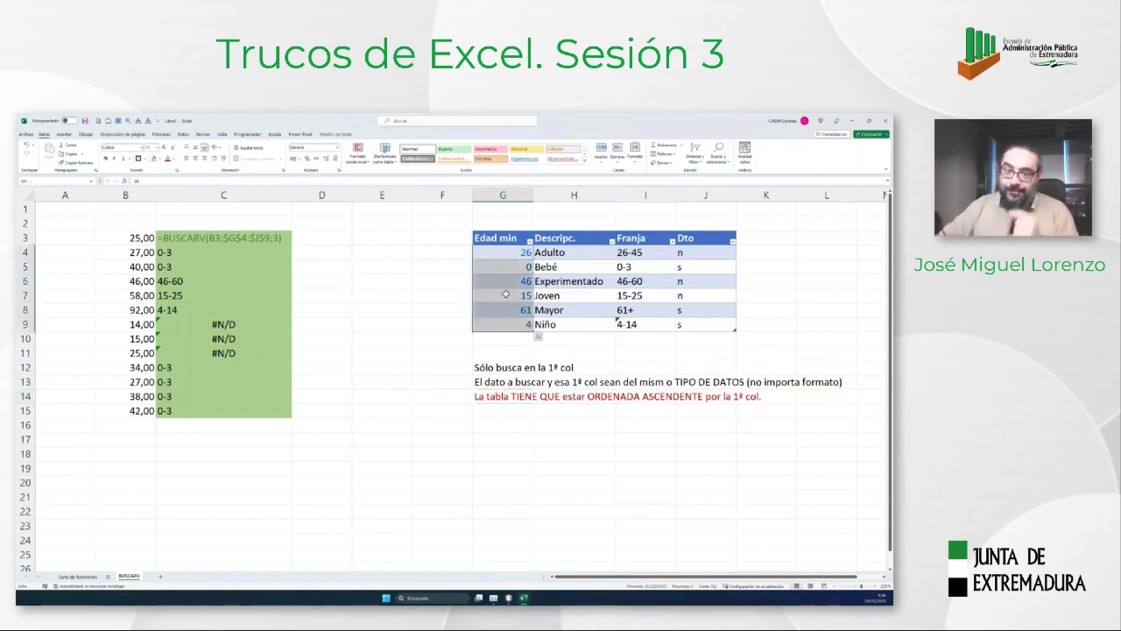
left_click(505, 294)
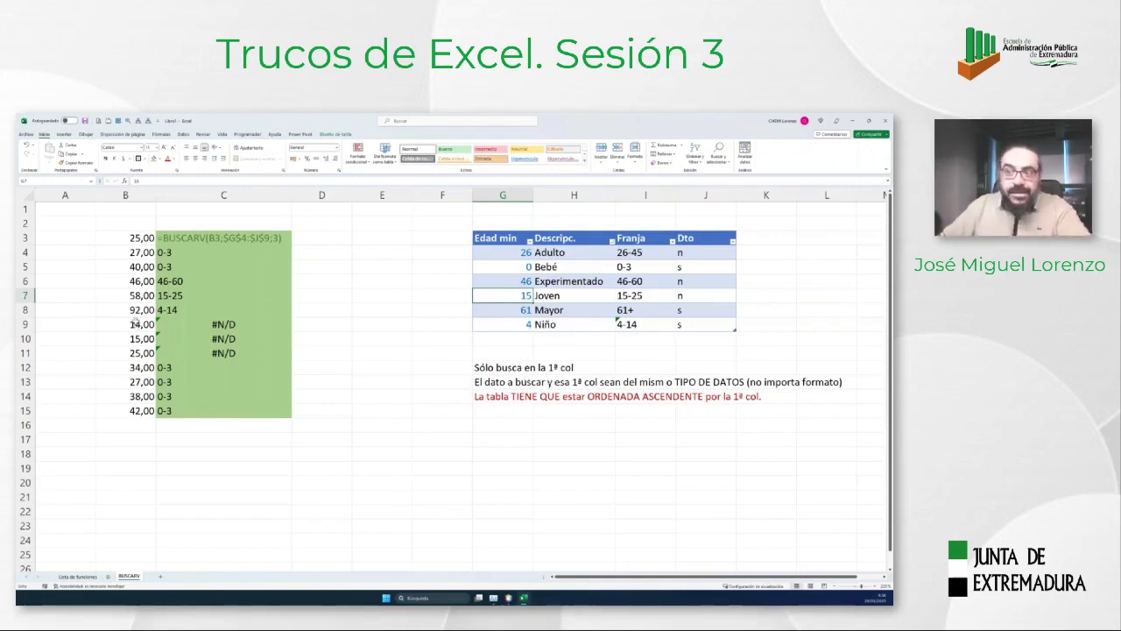
left_click_drag(134, 324, 133, 353)
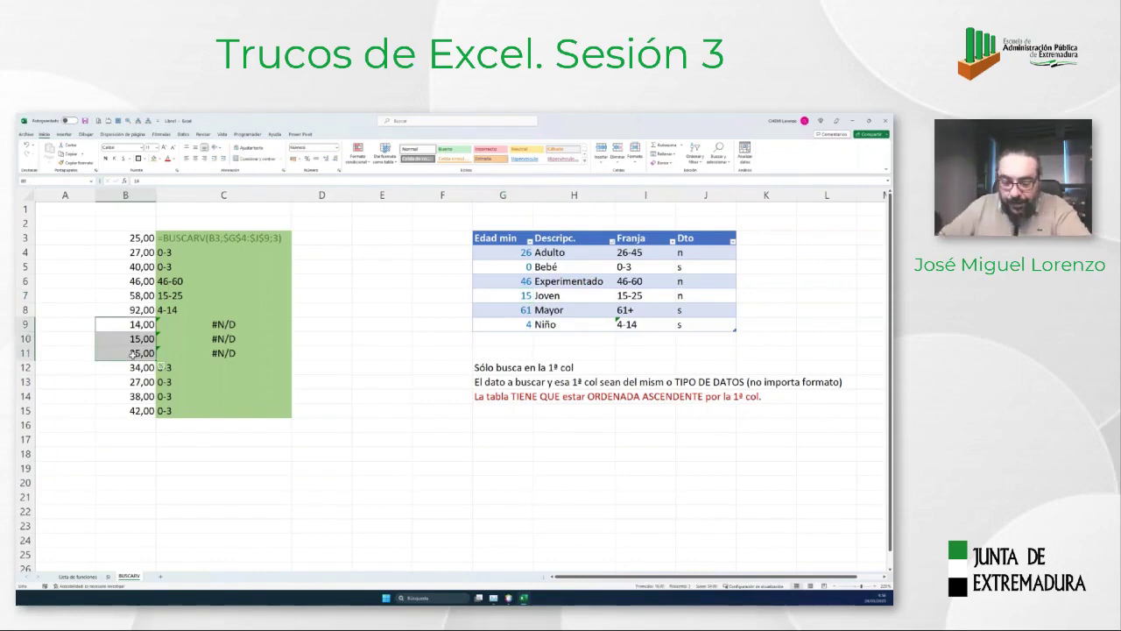
key("Delete")
left_click(345, 364)
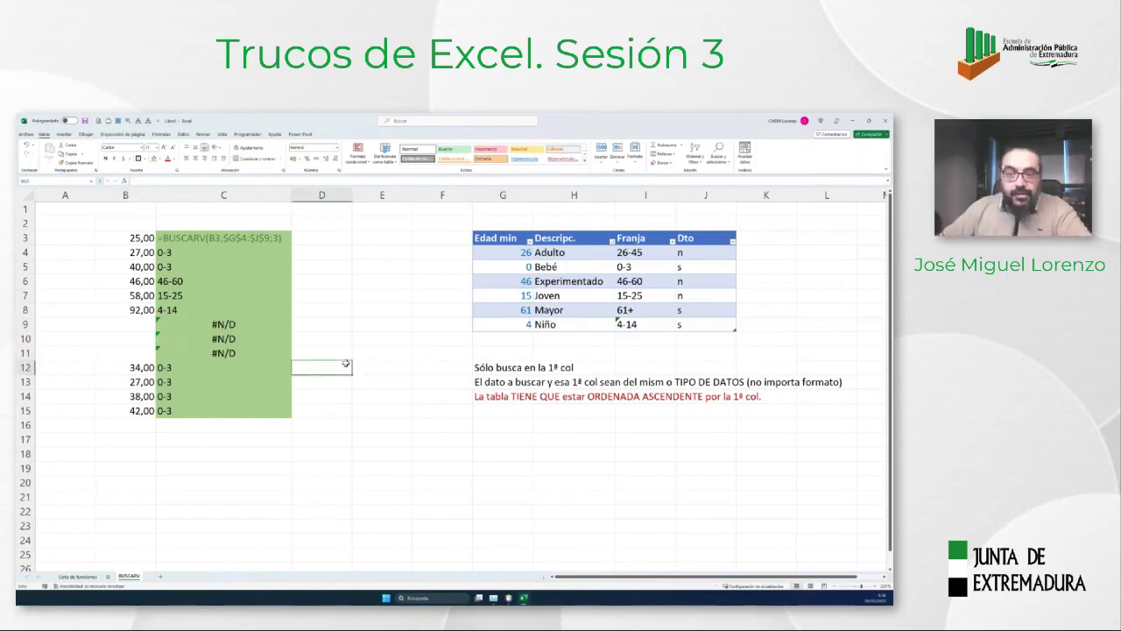
Delete the three #N/D results in C9:C11.
left_click_drag(197, 325, 199, 353)
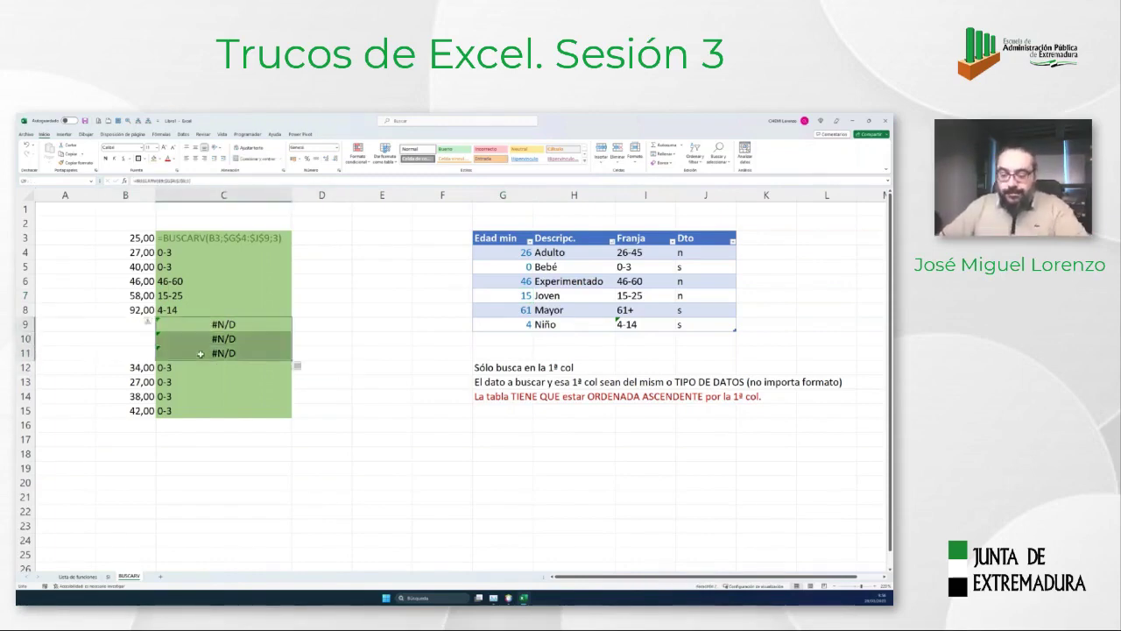
key("Delete")
left_click(323, 366)
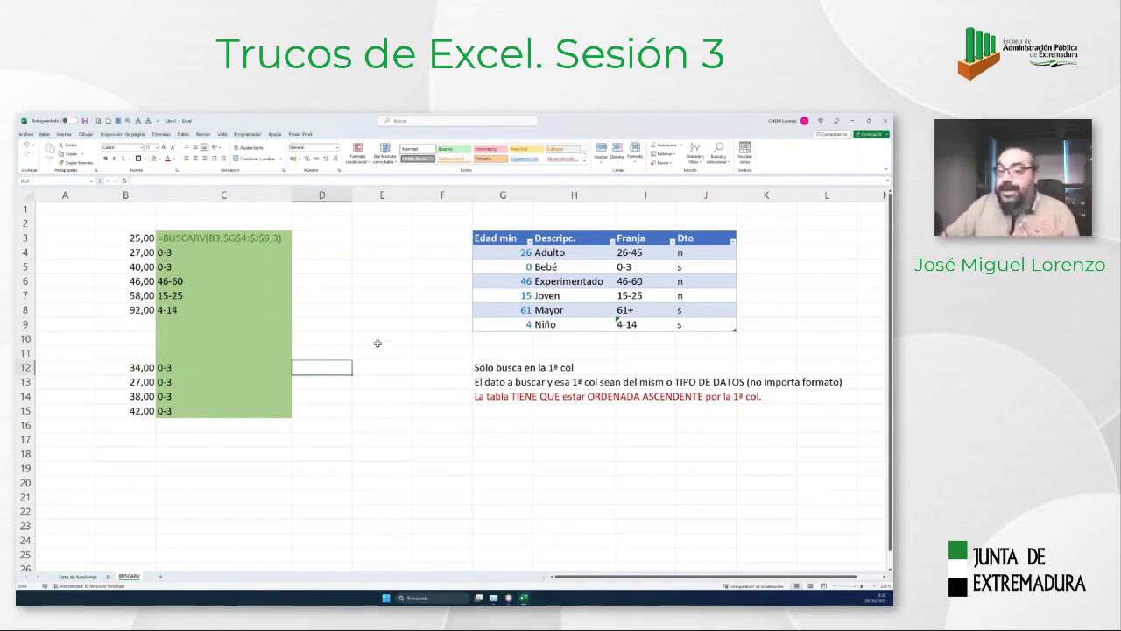
left_click(221, 253)
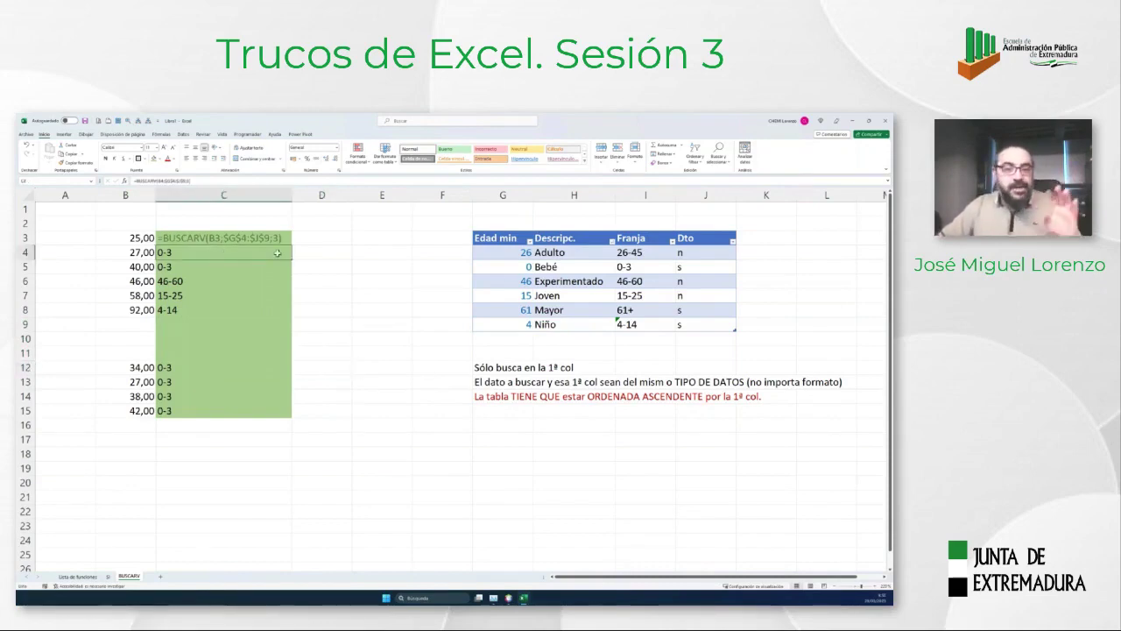
left_click(139, 256)
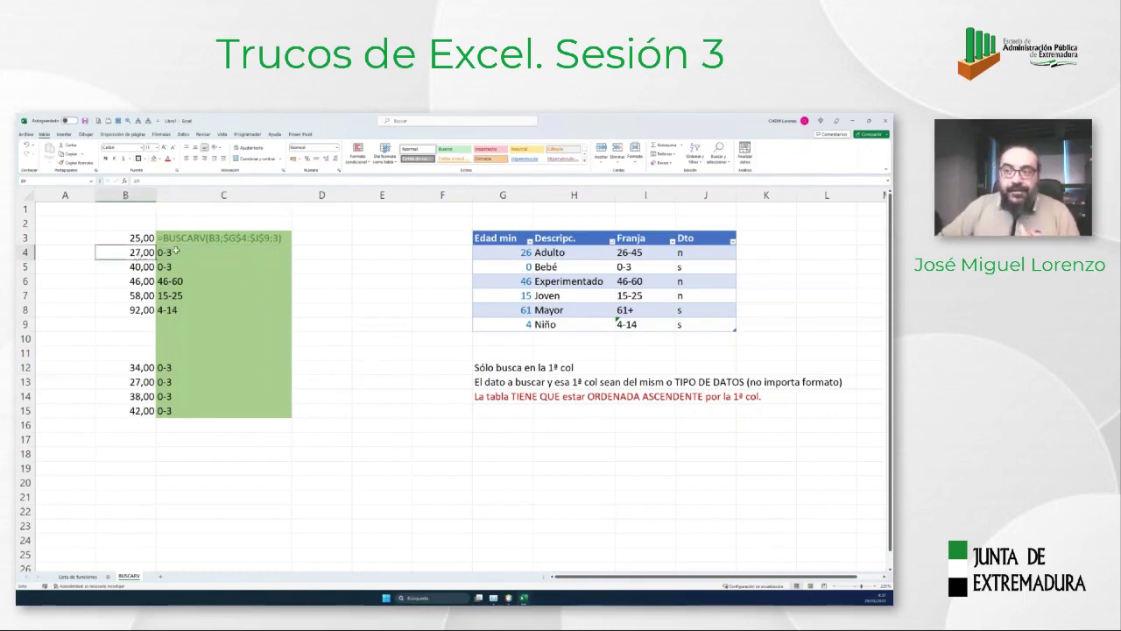
left_click(132, 281)
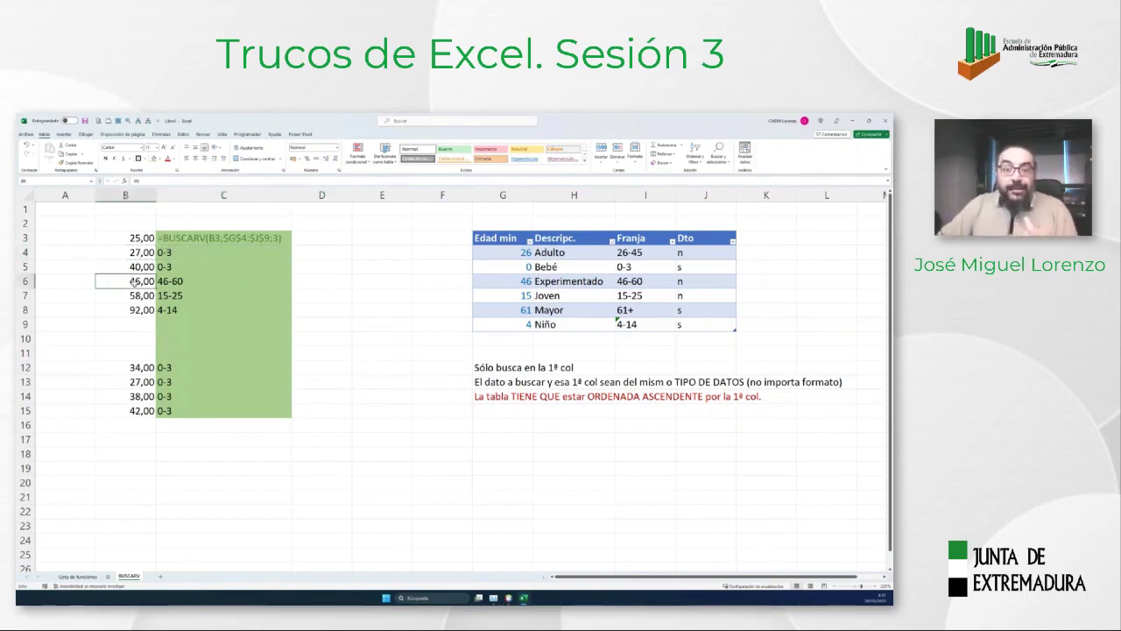
left_click(191, 278)
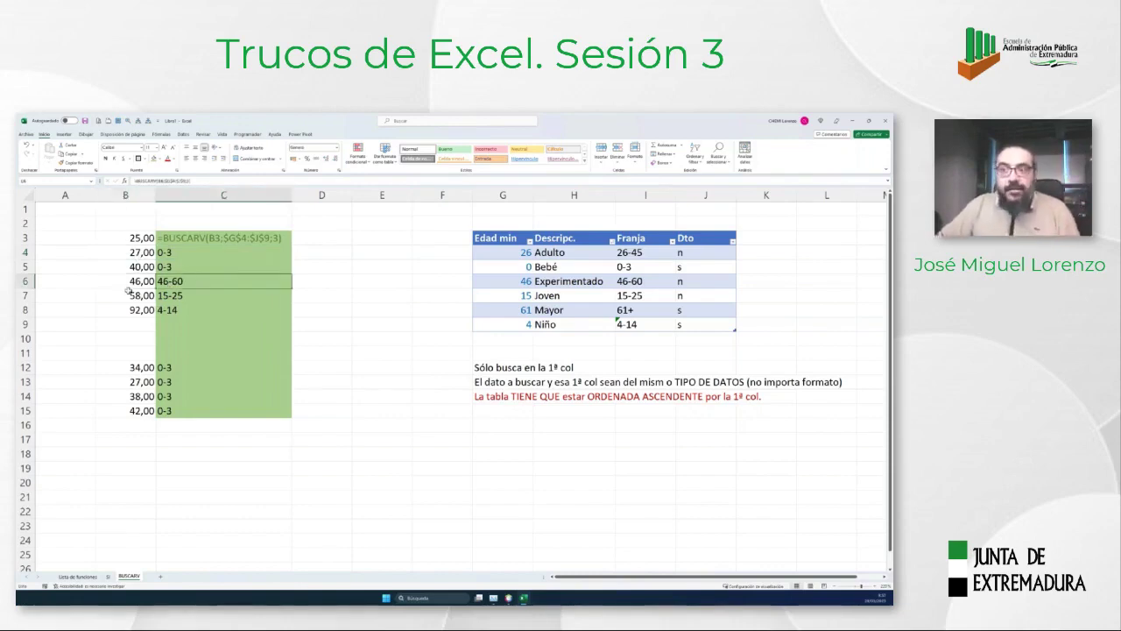
left_click(128, 296)
left_click(196, 297)
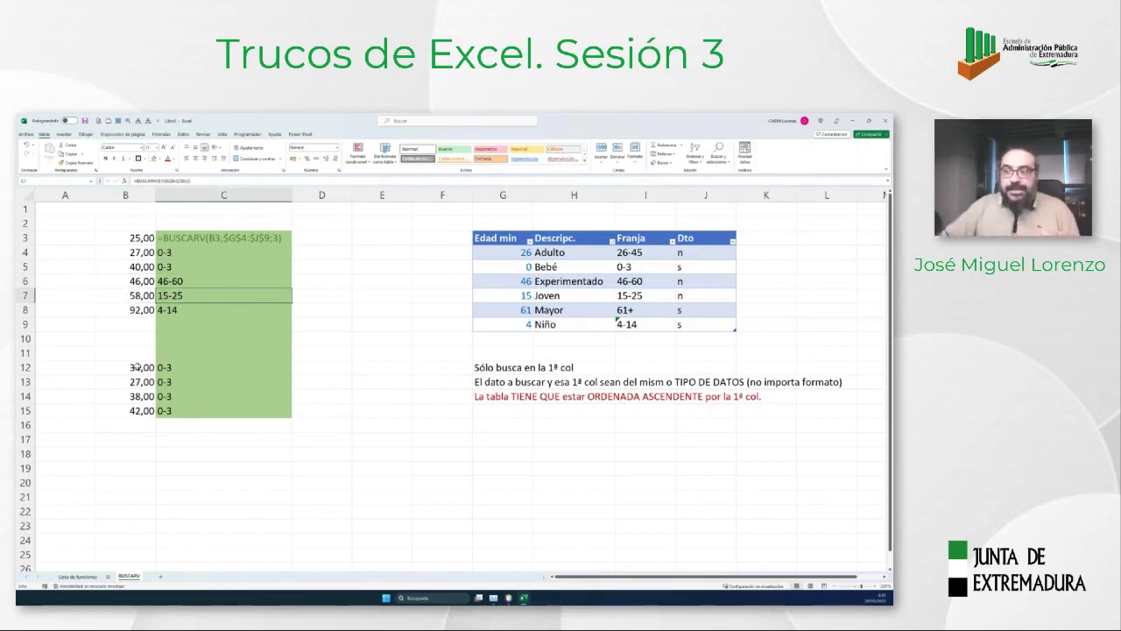
left_click(168, 367)
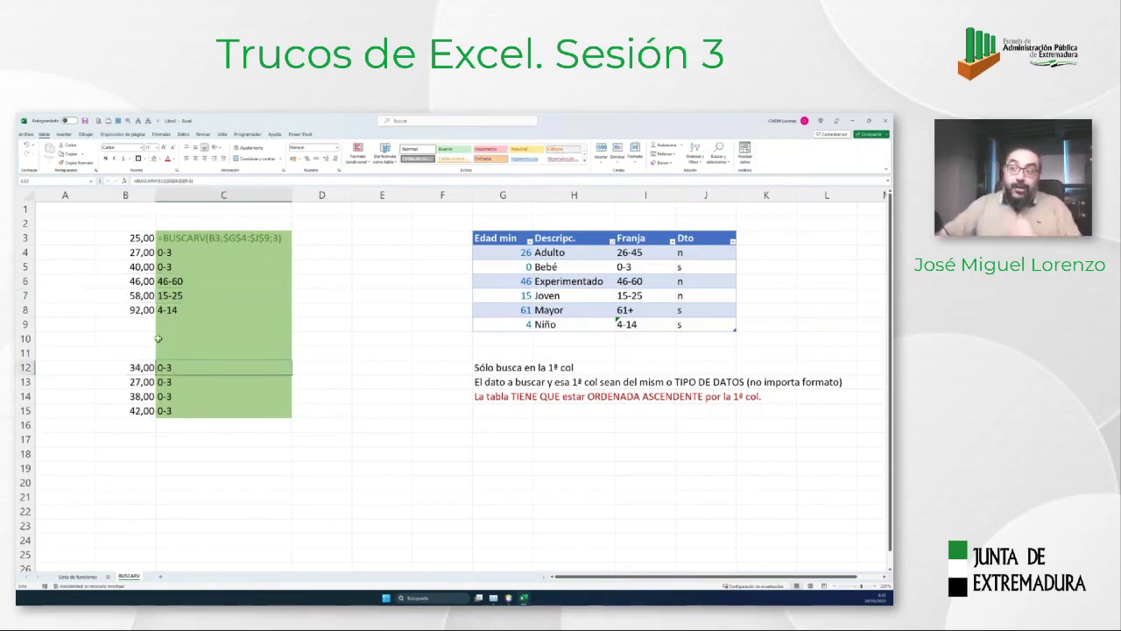
left_click(138, 310)
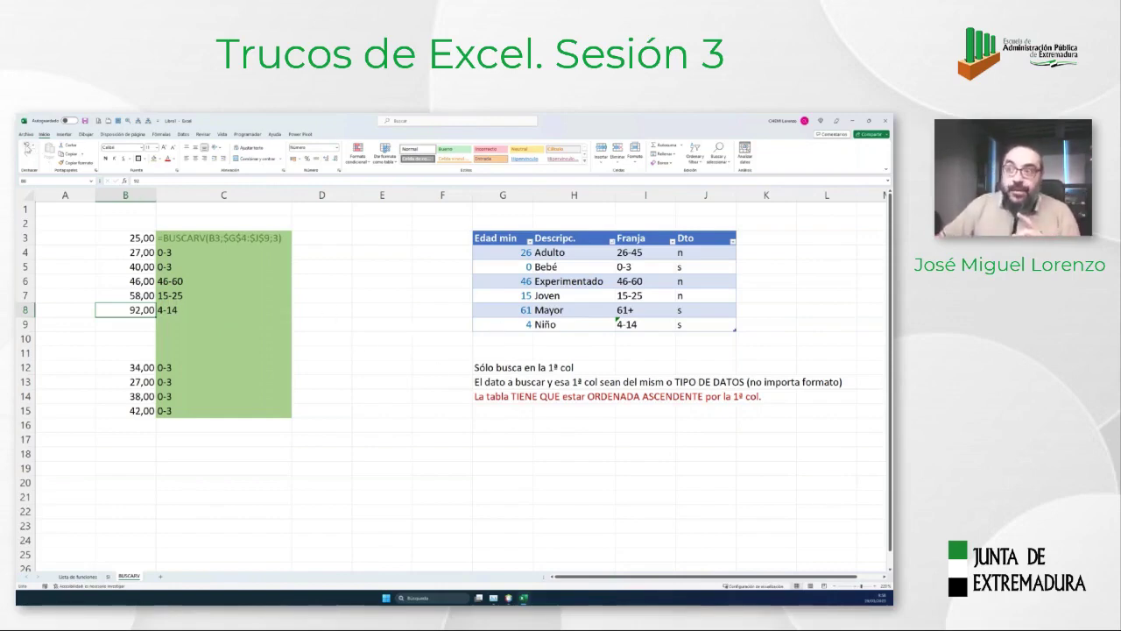
Undo both deletions to restore the ages 14, 15, 25 and their #N/D results.
left_click(28, 146)
left_click(27, 146)
left_click(241, 338)
left_click(326, 353)
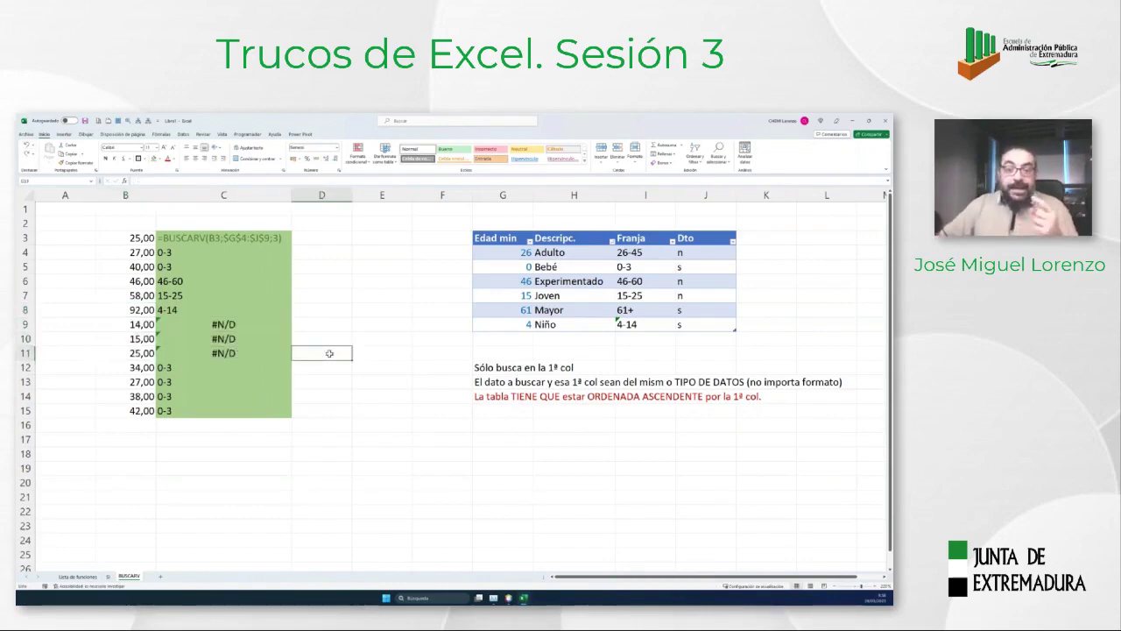
Inspect the C4 BUSCARV formula and the mismatched results in rows 4–8.
left_click_drag(177, 248, 294, 394)
left_click(243, 298)
double_click(191, 255)
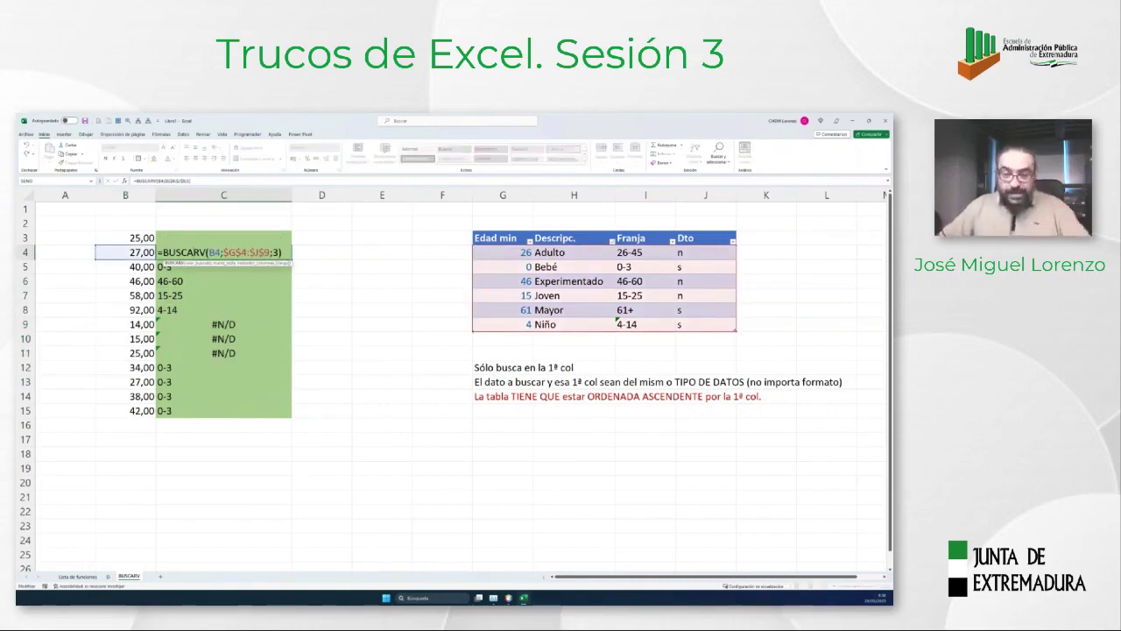
key("Escape")
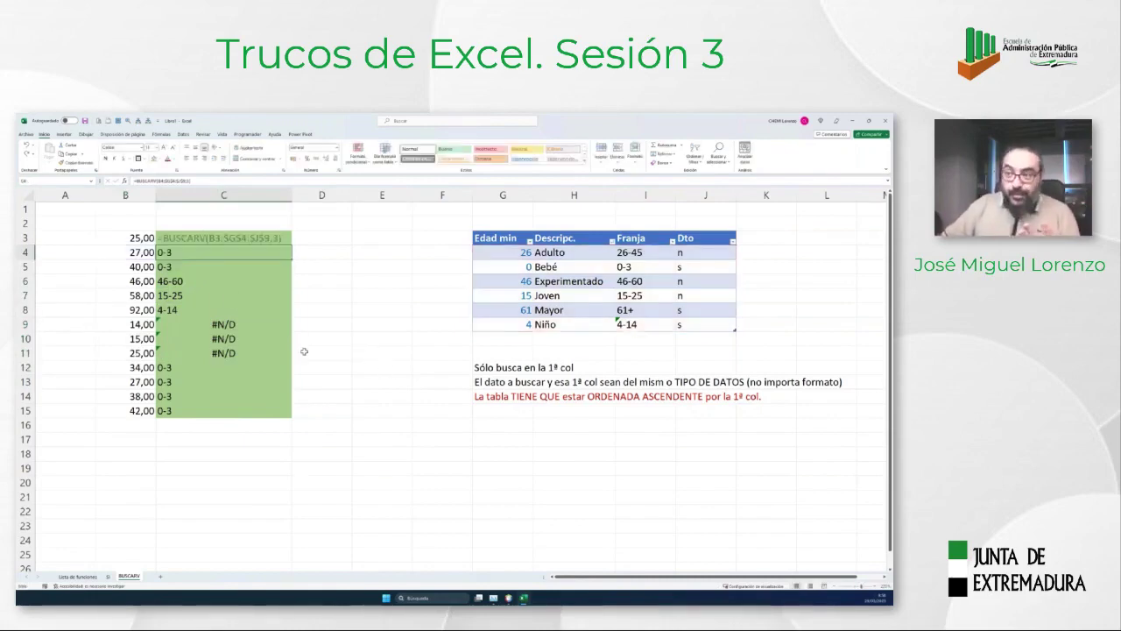
left_click(427, 355)
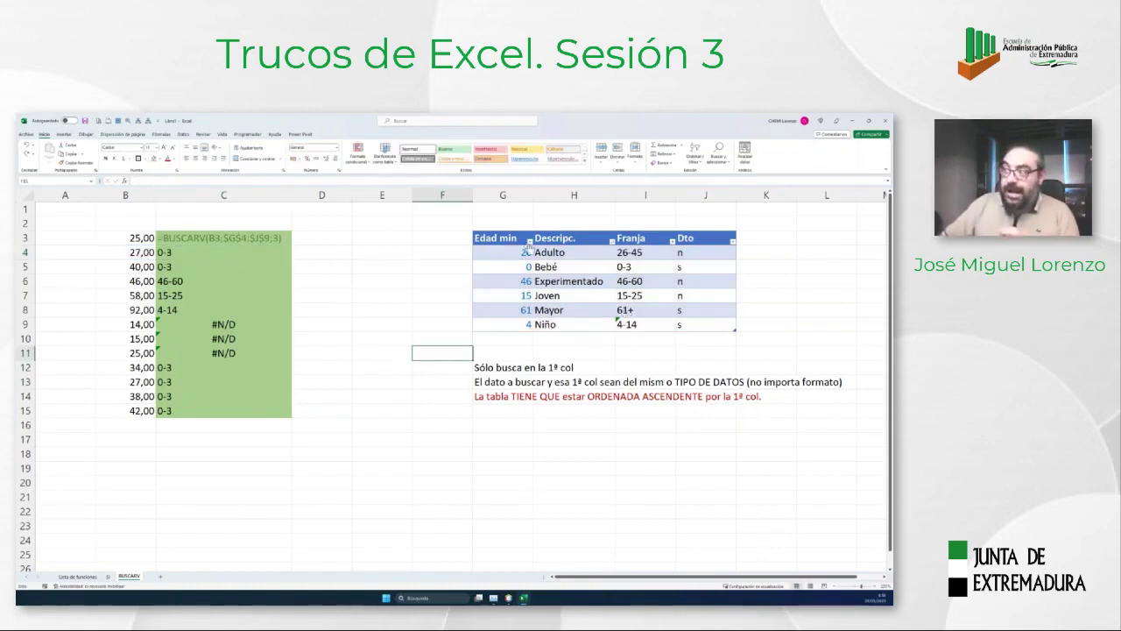
left_click_drag(132, 254, 280, 309)
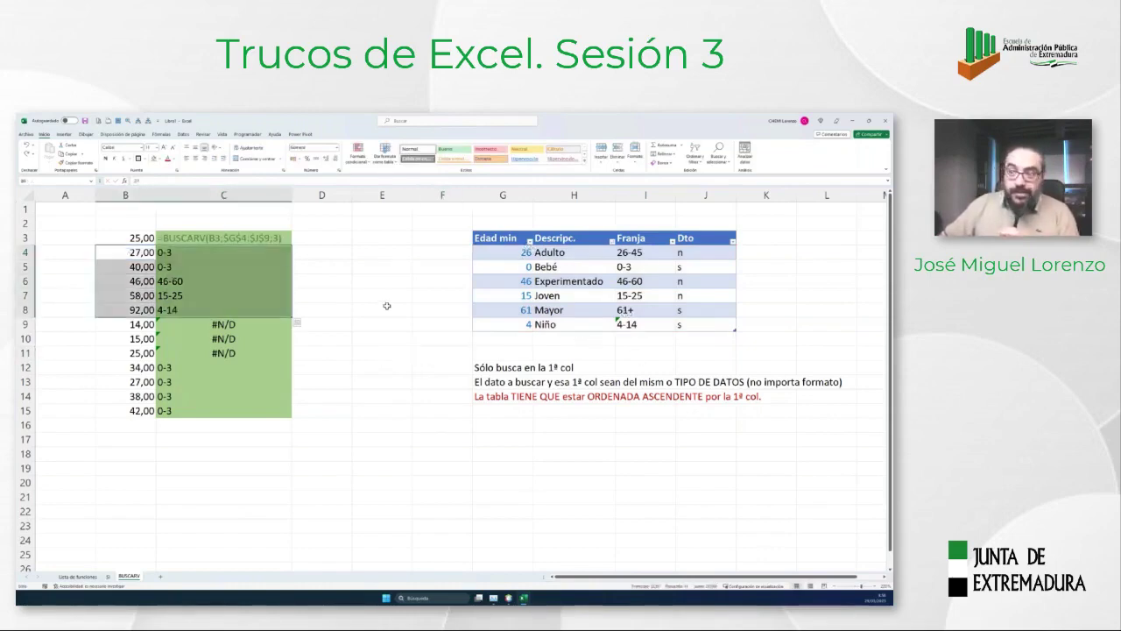
left_click(386, 306)
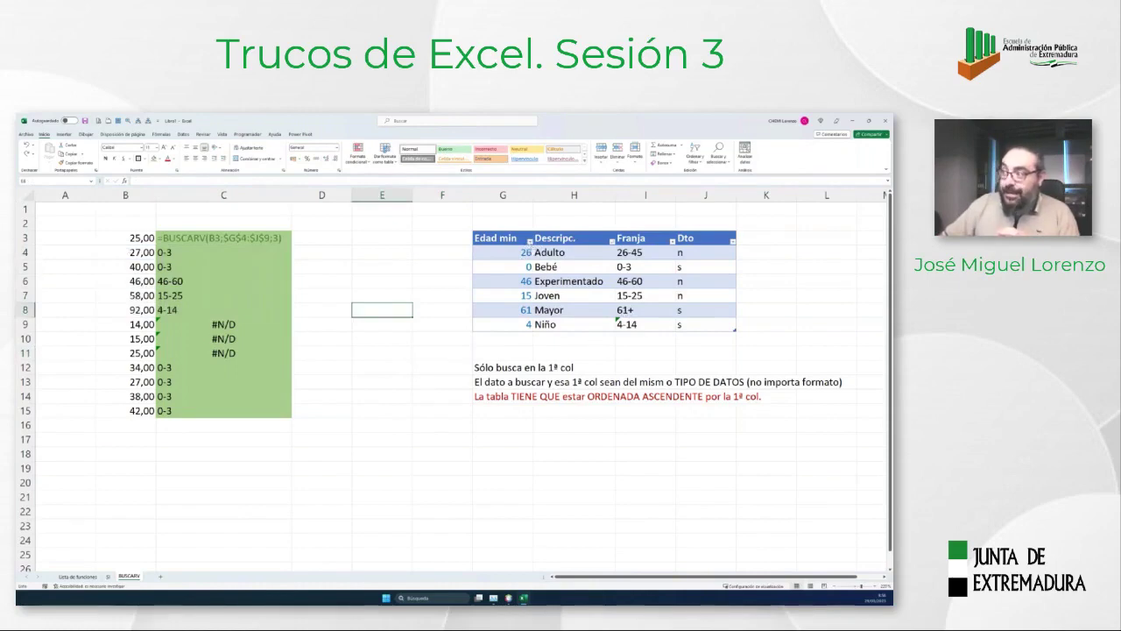
Sort the table Smallest to Largest by Edad min and check the corrected bands in column C.
left_click(530, 240)
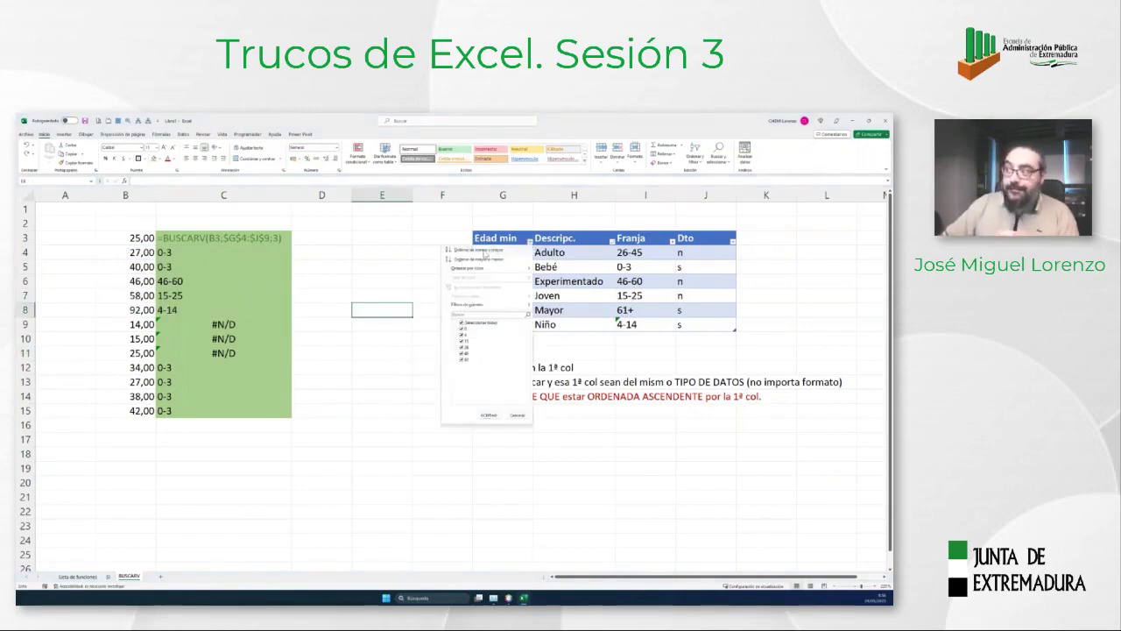
left_click(484, 251)
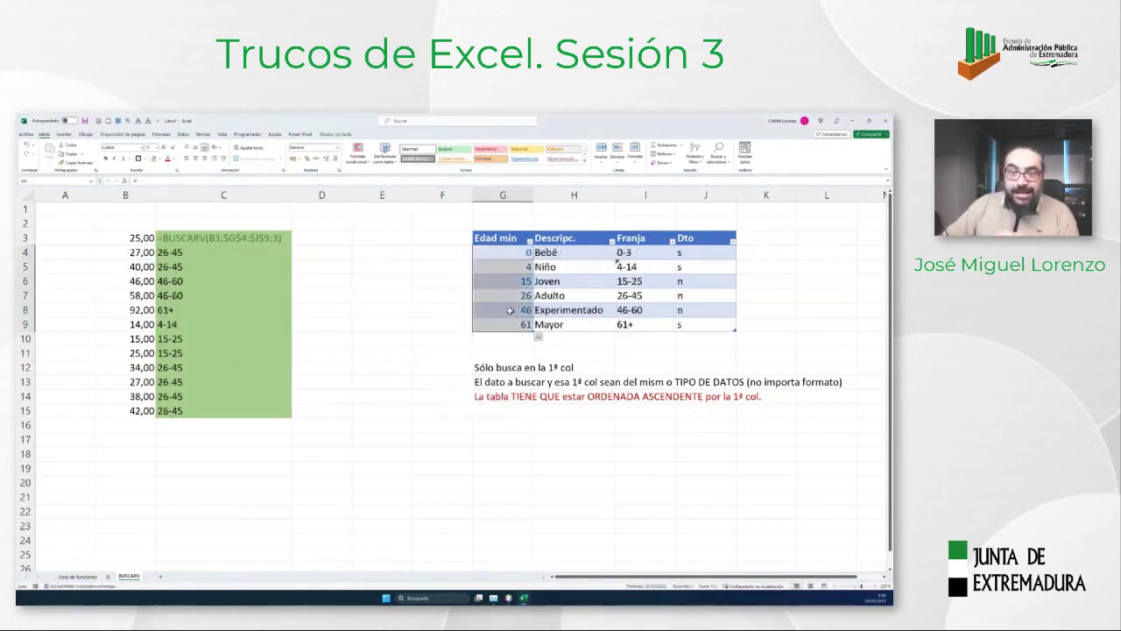
left_click_drag(134, 253, 205, 333)
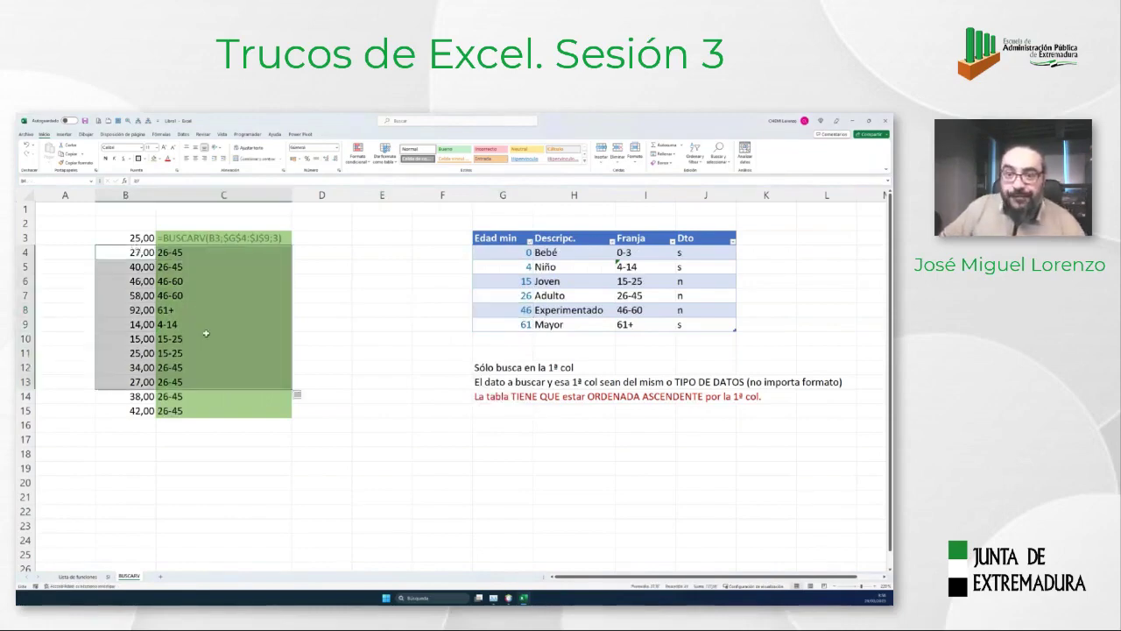
left_click(505, 398)
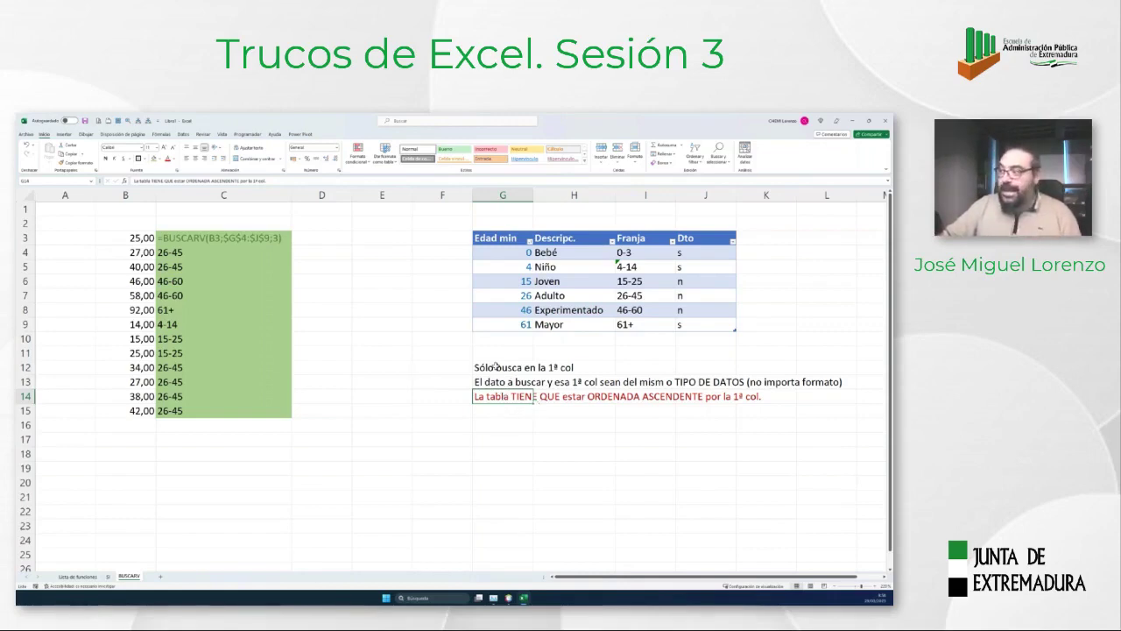
Give the note block G12:L14 an outside border and a light yellow fill.
left_click_drag(496, 367, 832, 399)
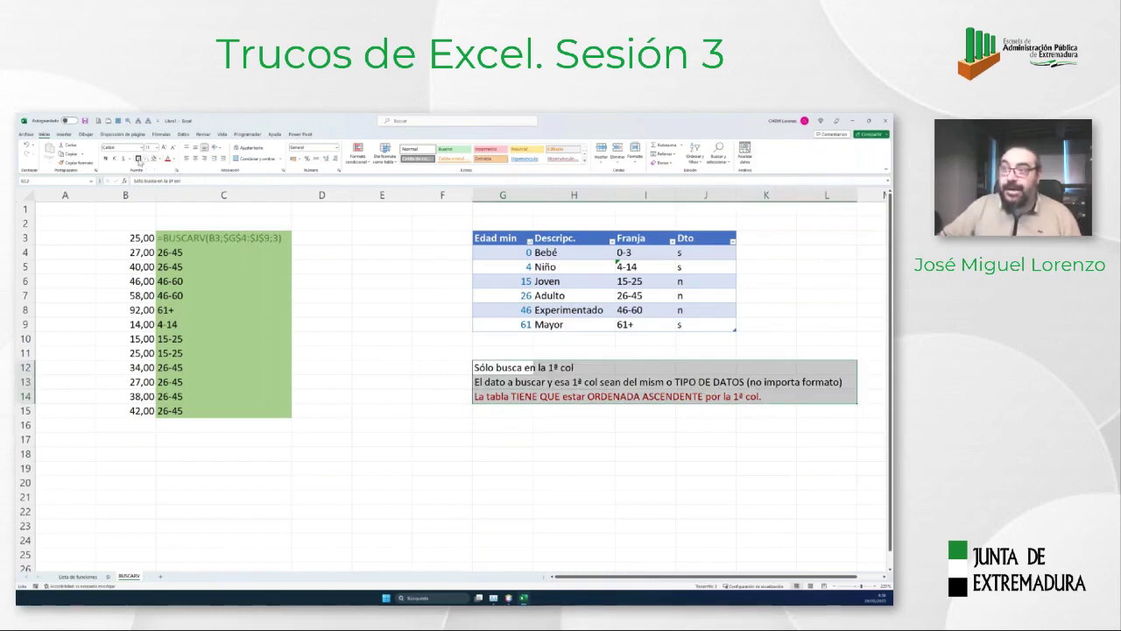
left_click(138, 158)
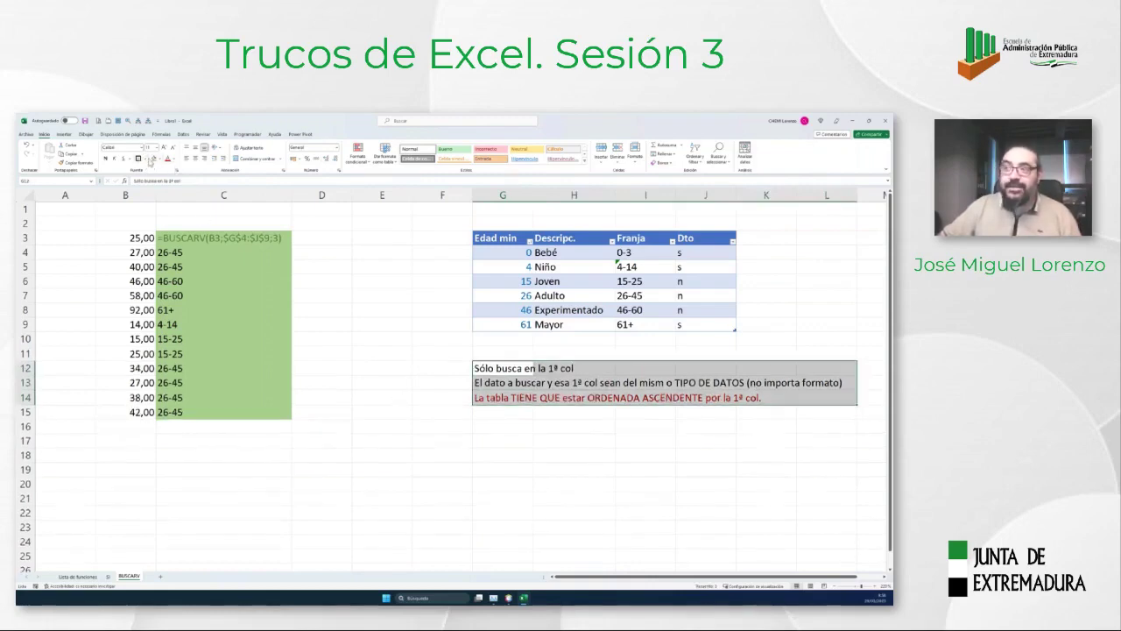
left_click(160, 159)
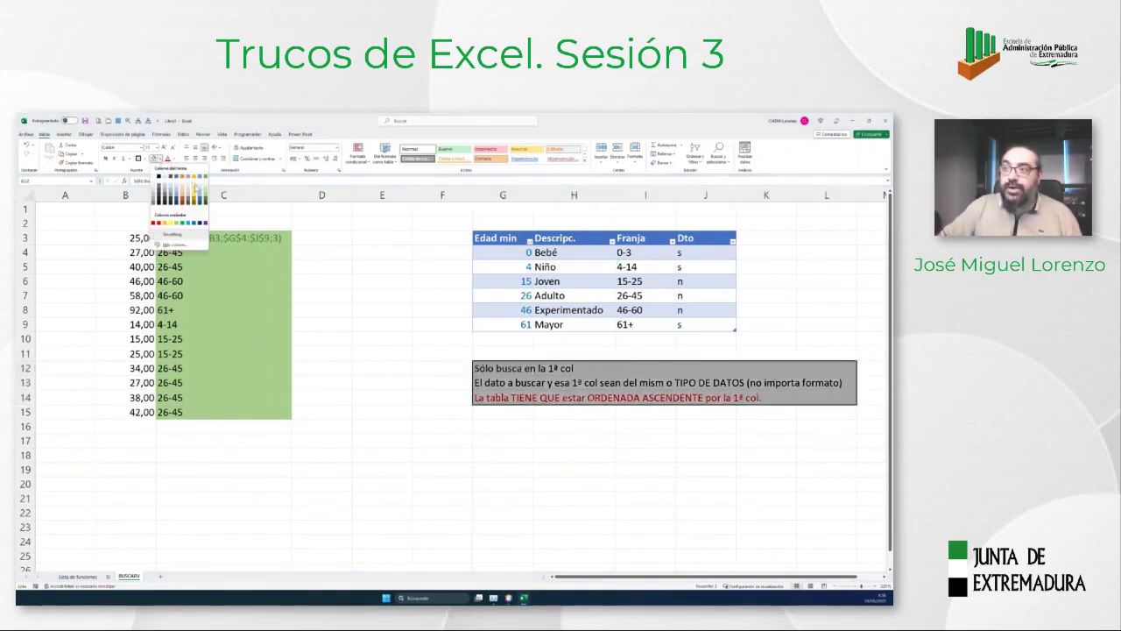
left_click(196, 188)
left_click(382, 397)
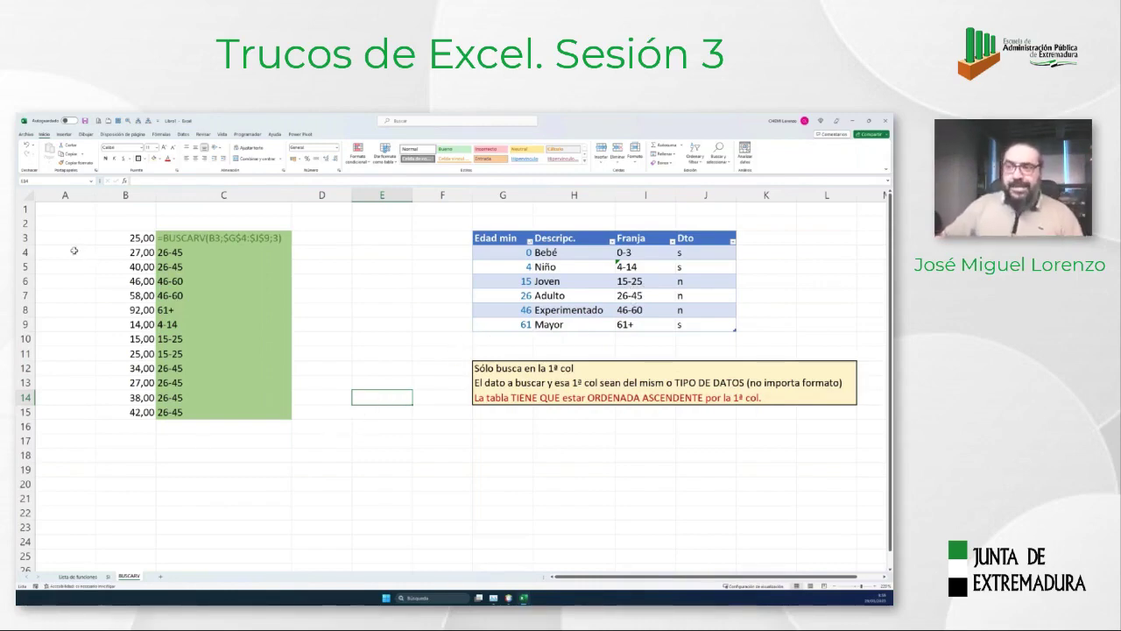
Enter Admon, Comerc, Log, Dir and a placeholder 'a' down A3:A7.
left_click_drag(73, 239, 72, 406)
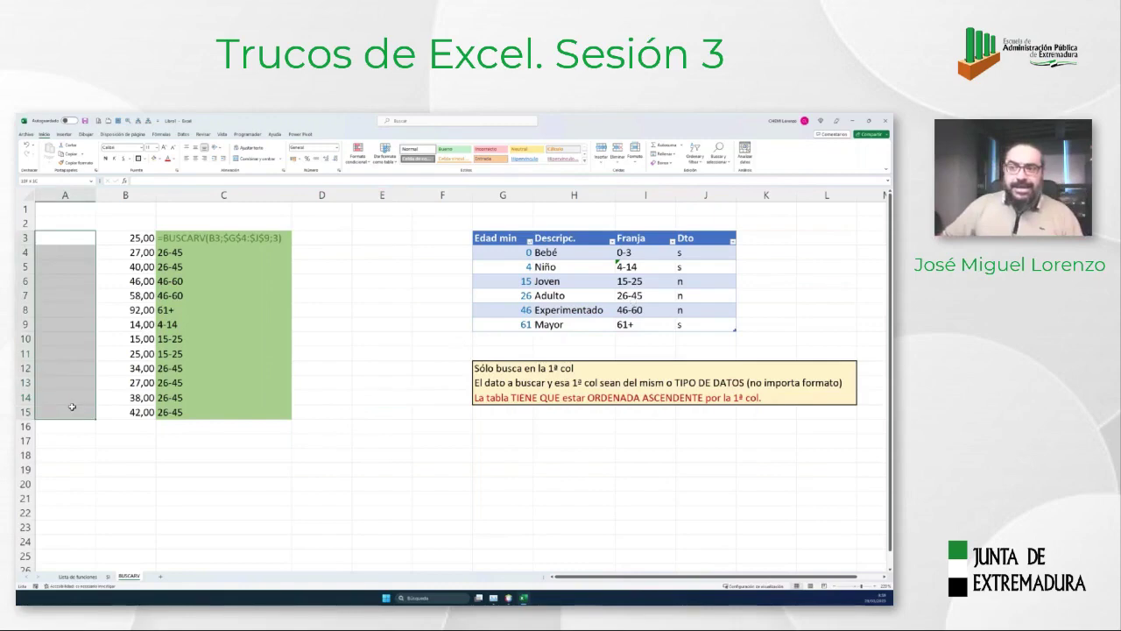
left_click(66, 355)
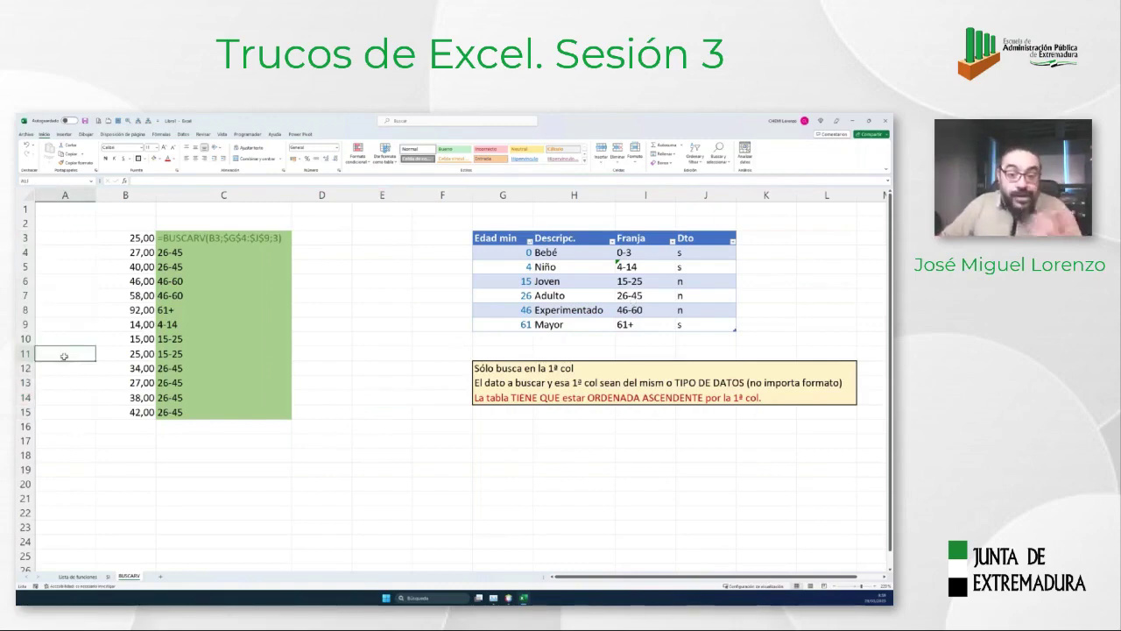
left_click(72, 241)
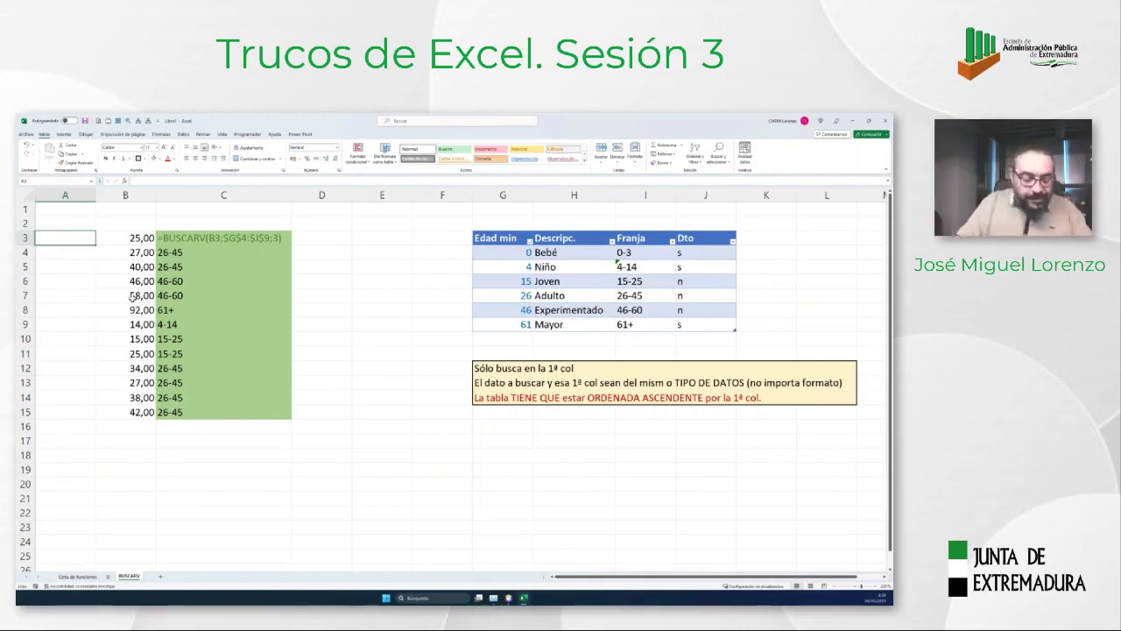
type("Admon")
key("Return")
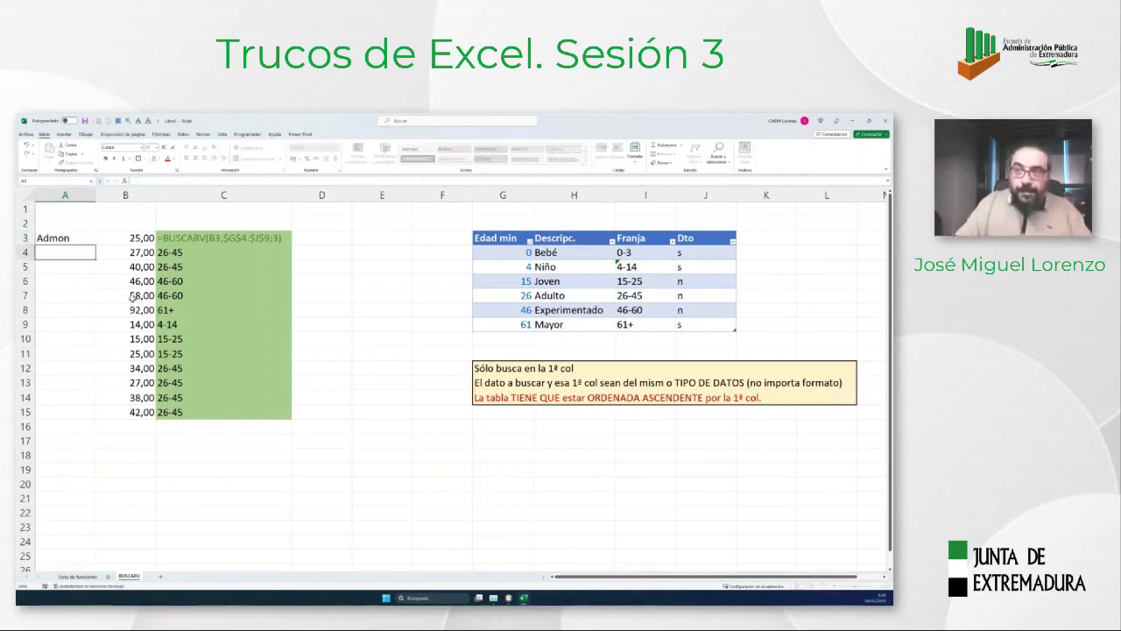
type("Comerc")
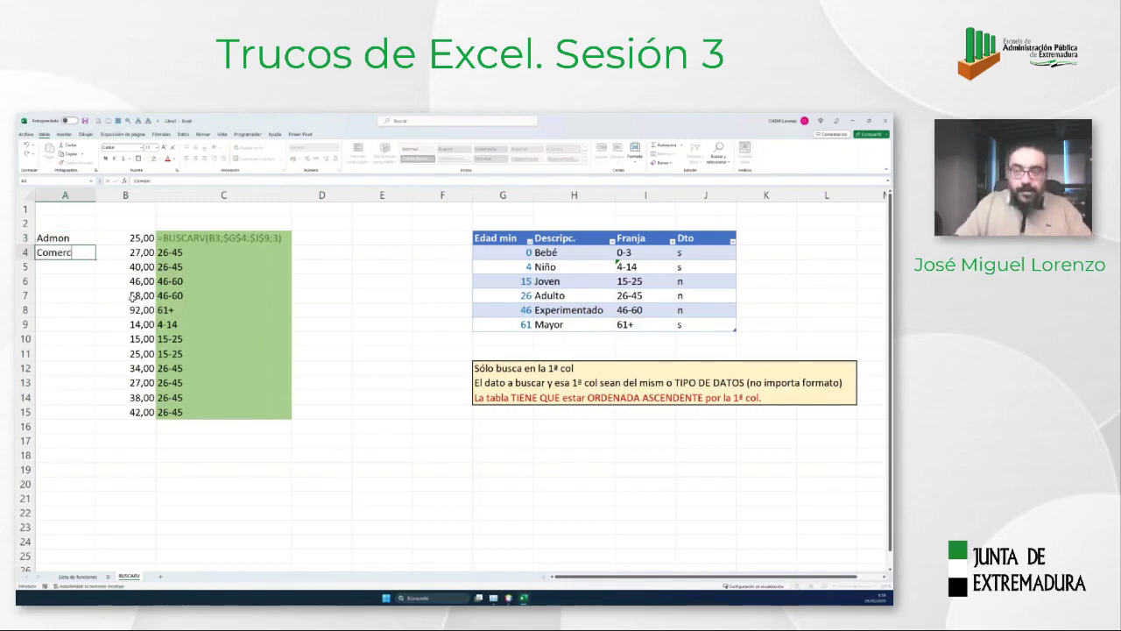
key("Return")
type("Log")
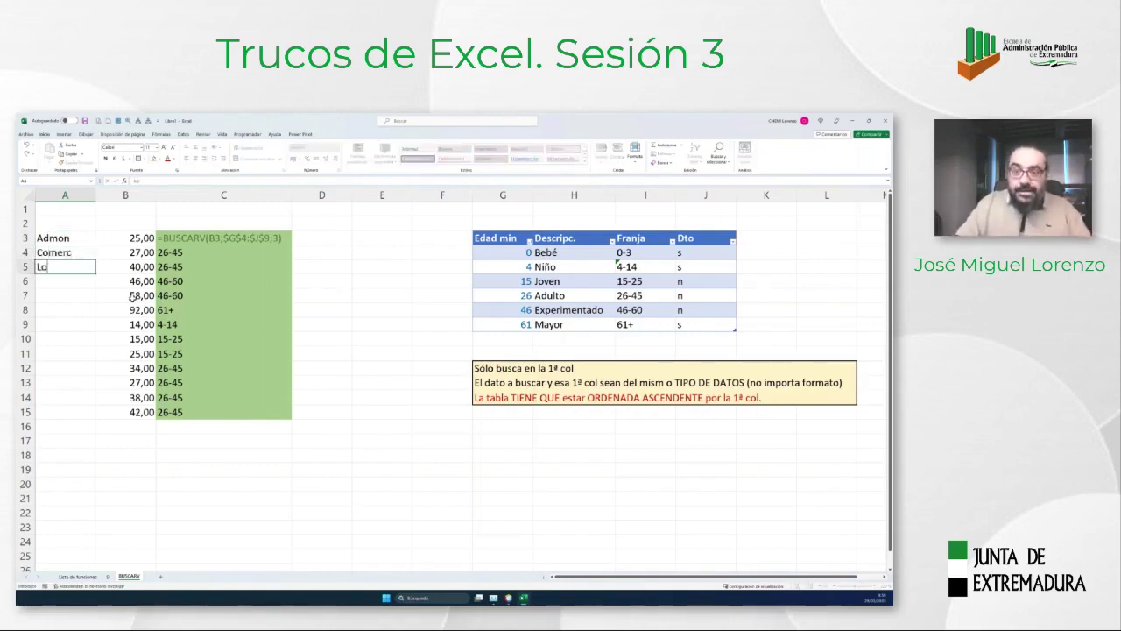
key("Return")
type("Dir")
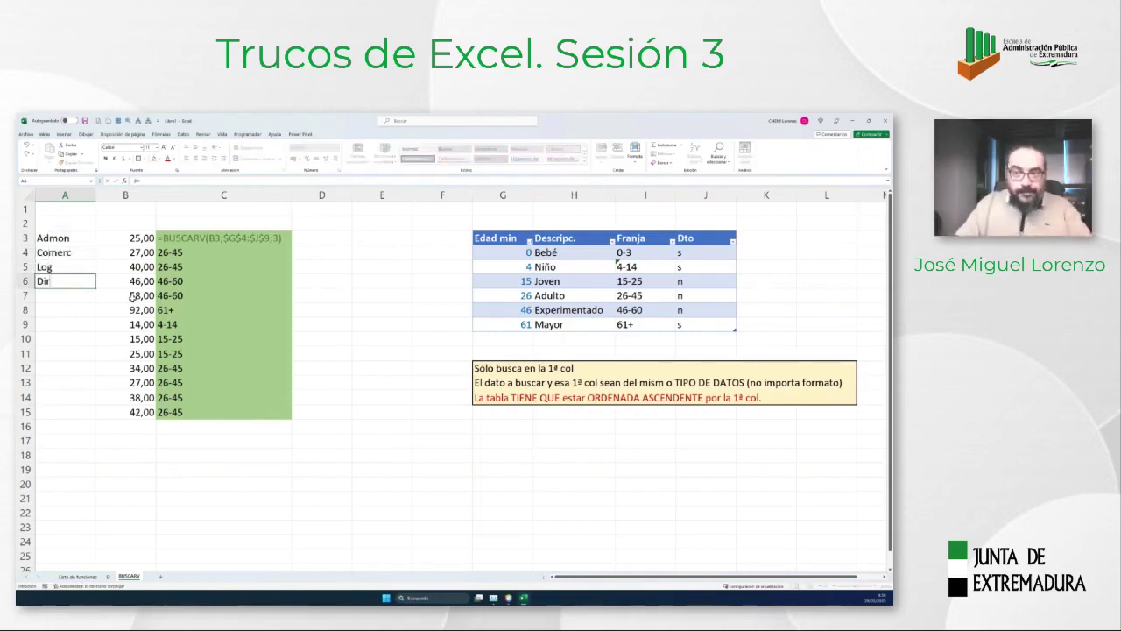
key("Return")
type("a")
key("Return")
Continue column A from A8 with a, Comerc, a, a, Log, Dir and Log.
type("a")
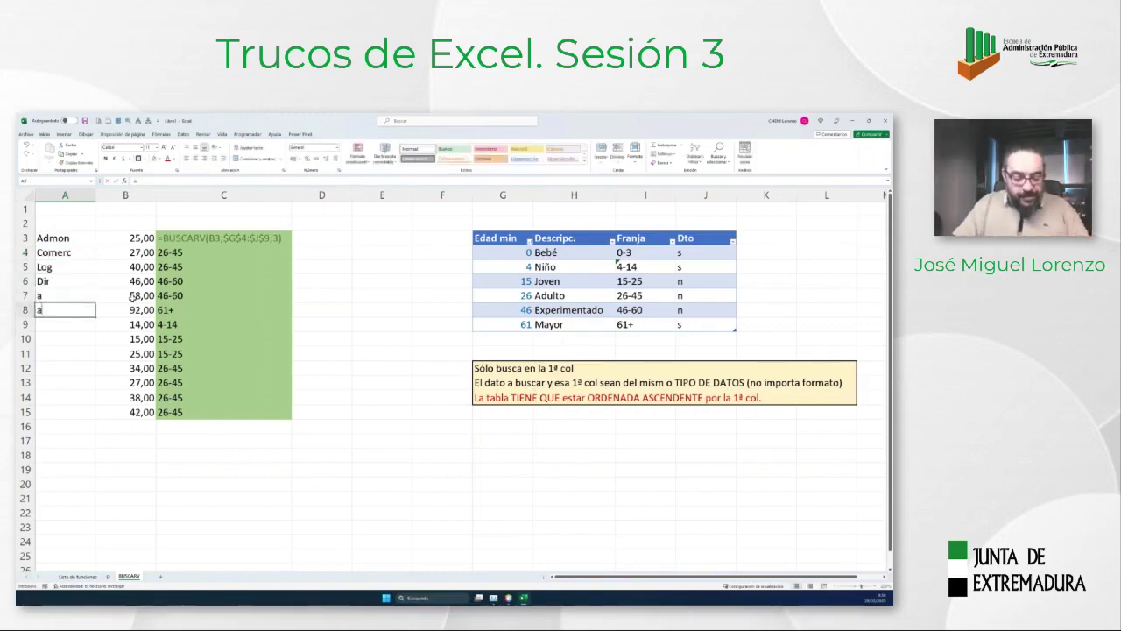
key("Return")
type("C")
key("Return")
type("a")
key("Return")
type("a")
key("Return")
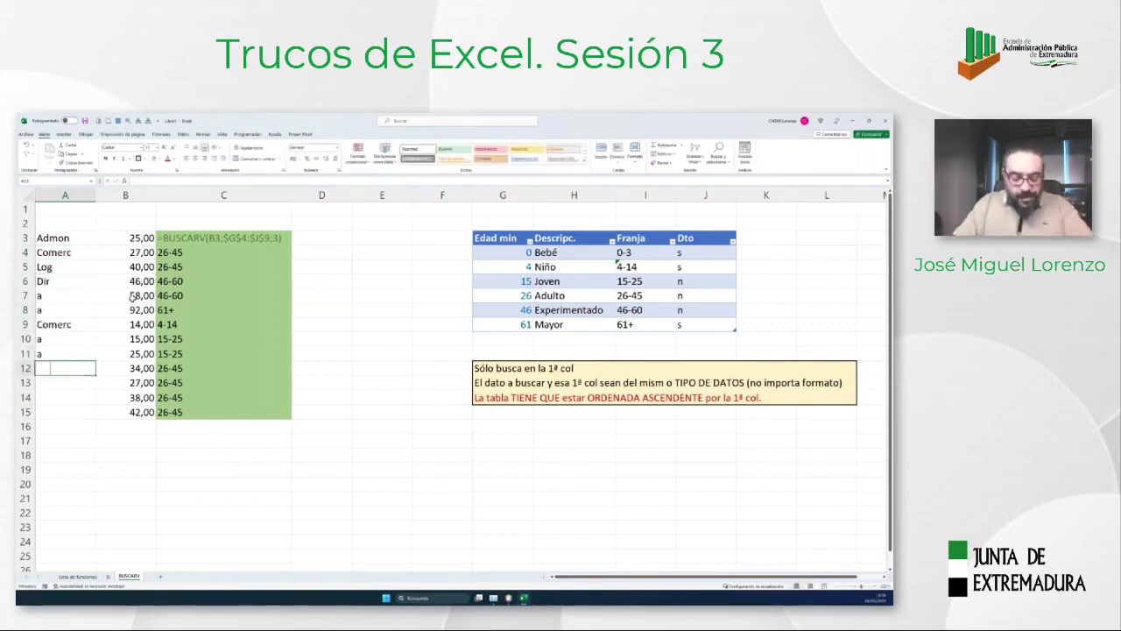
type("Log")
key("Return")
type("Dir")
key("Return")
type("Dir")
key("Return")
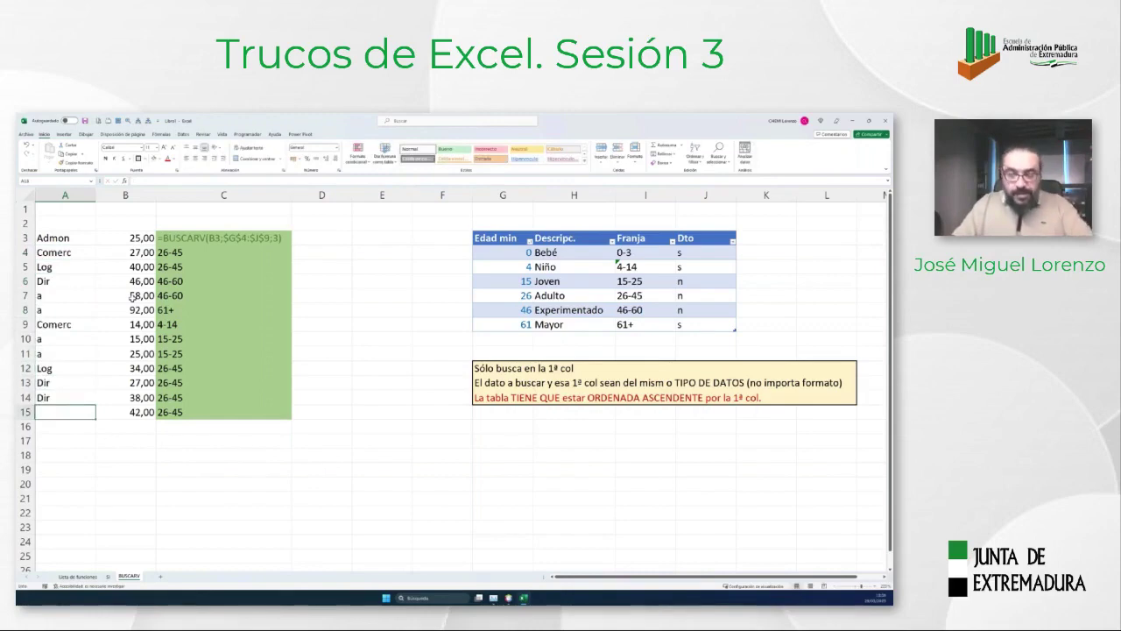
type("Log")
key("Return")
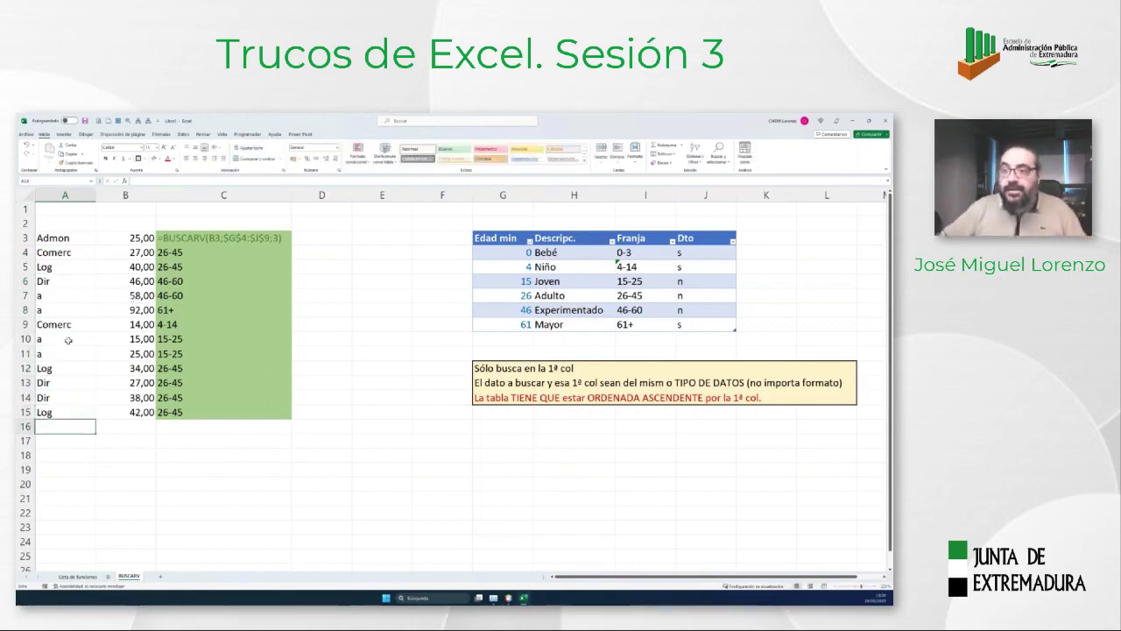
Copy Admon from A3 over the 'a' placeholders in A7, A8, A10 and A11.
left_click(67, 238)
key("ctrl+c")
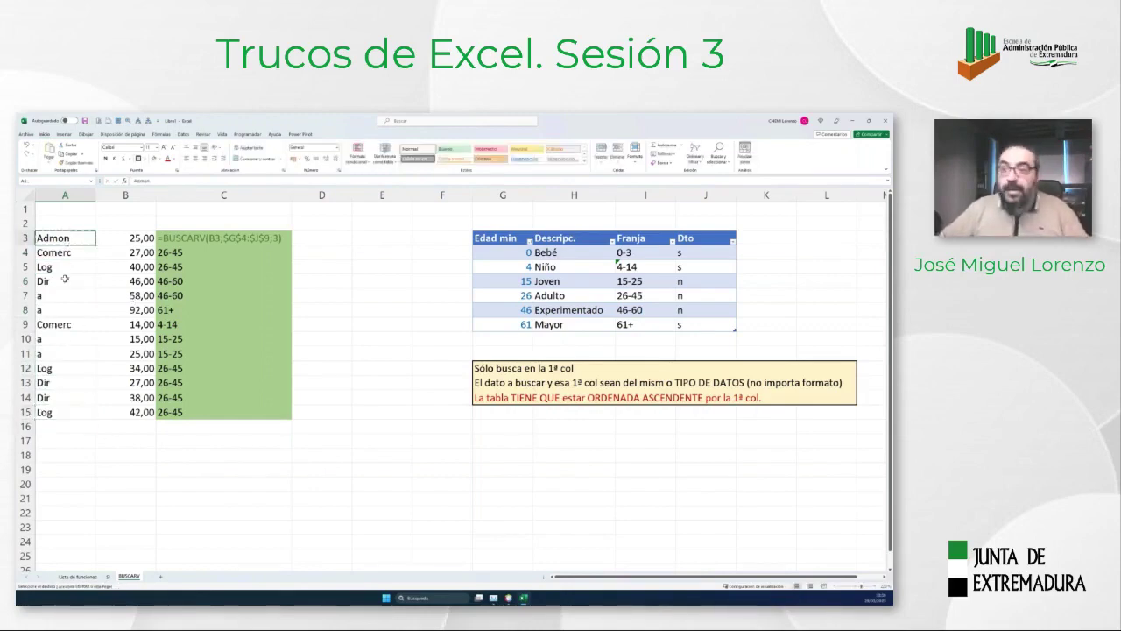
left_click(63, 295)
key("ctrl+v")
left_click(61, 311)
key("ctrl+v")
left_click(61, 338)
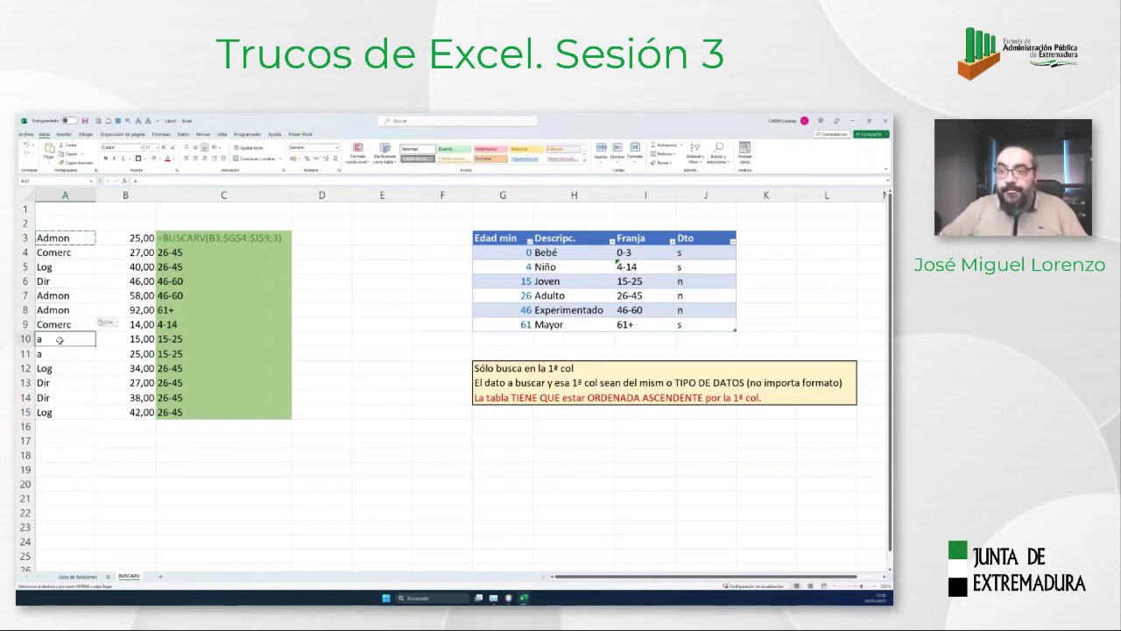
key("ctrl+v")
left_click(61, 353)
key("ctrl+v")
left_click(80, 468)
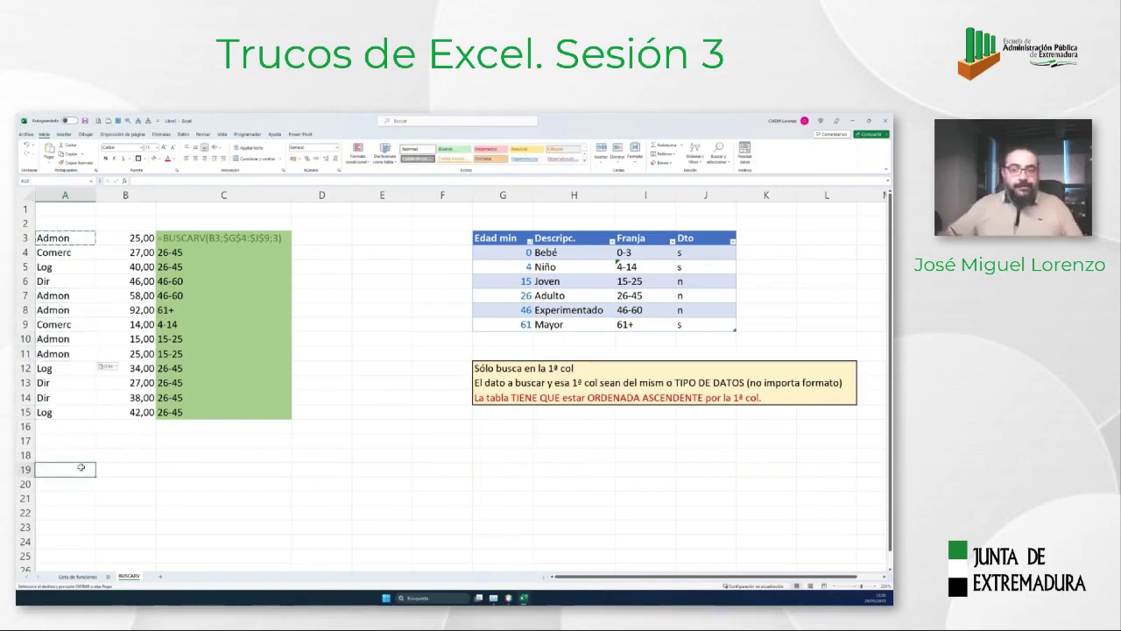
key("Escape")
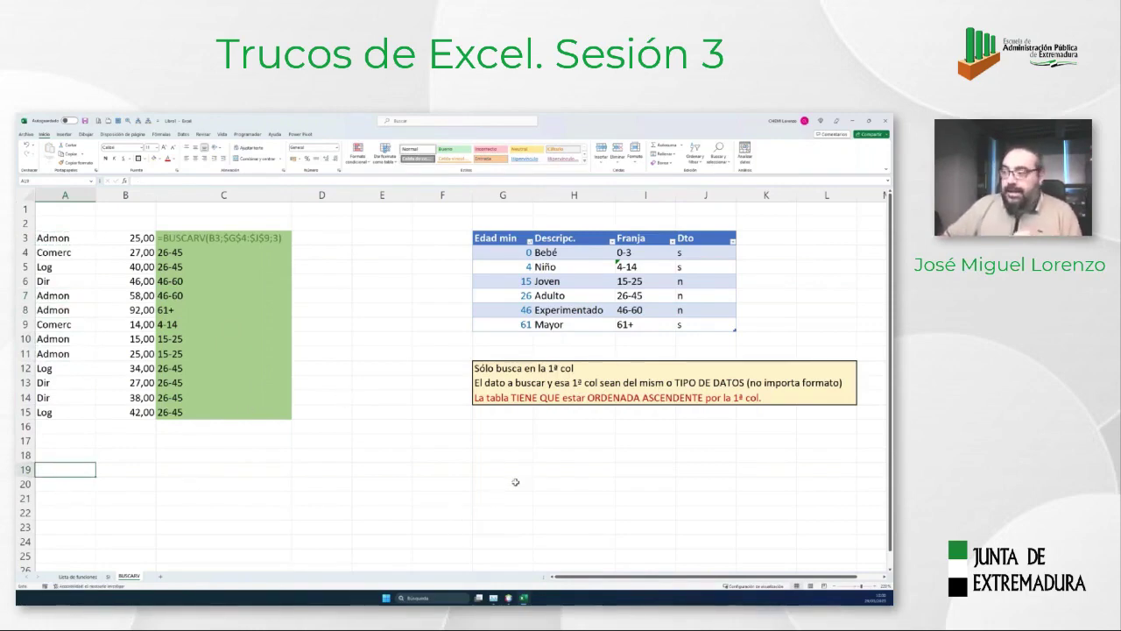
Type 'Dir' in H18 and the director's full name beside it in I18.
left_click(549, 455)
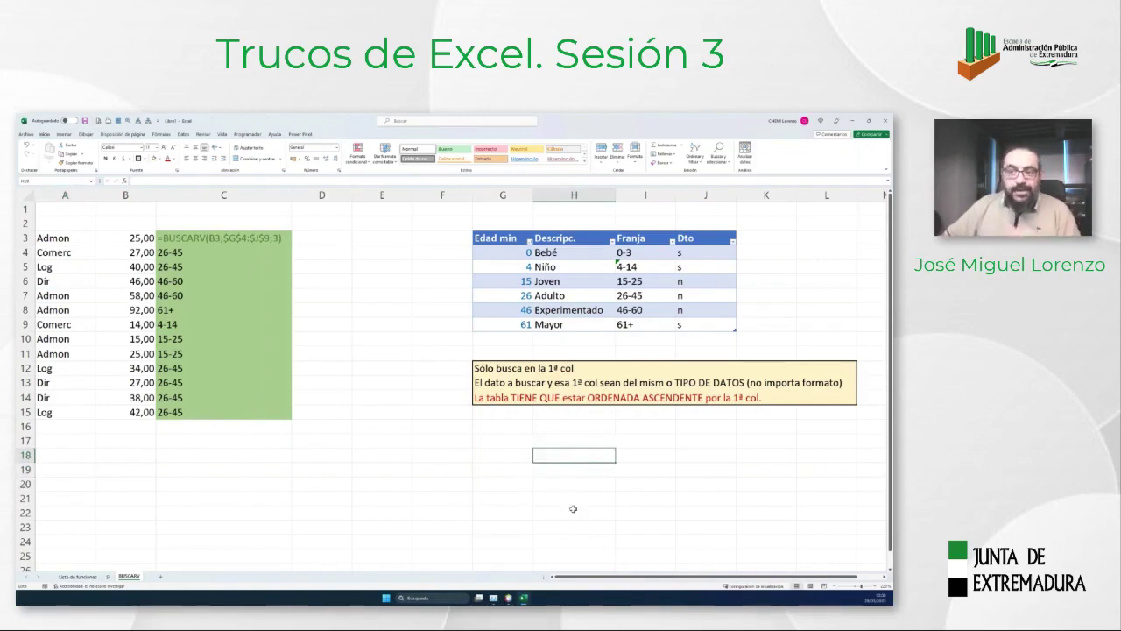
type("Dir")
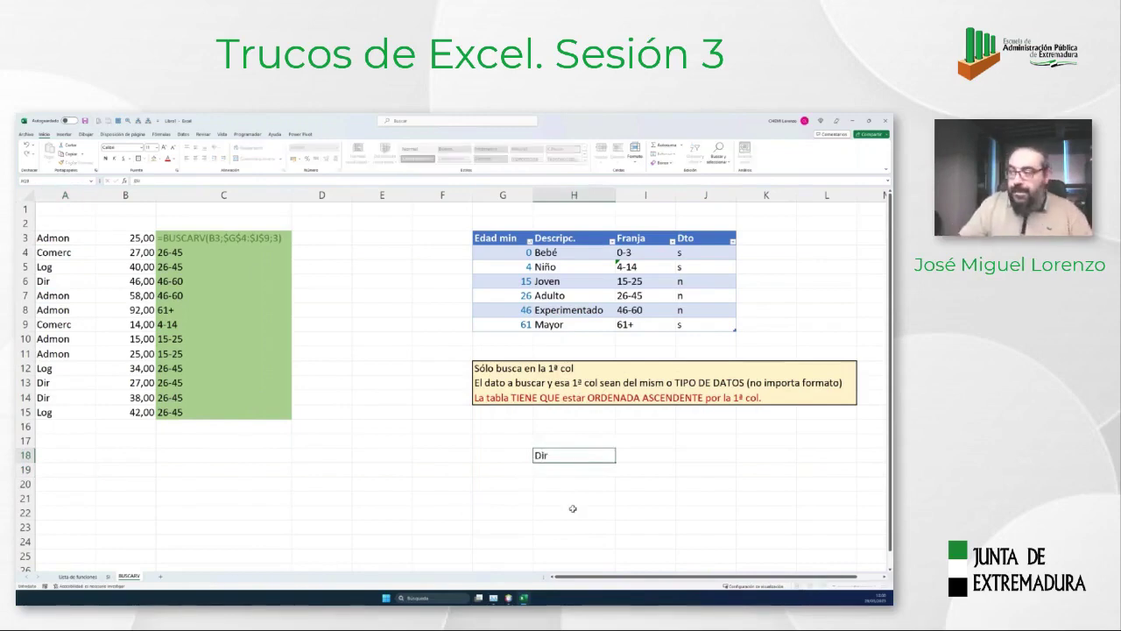
key("Tab")
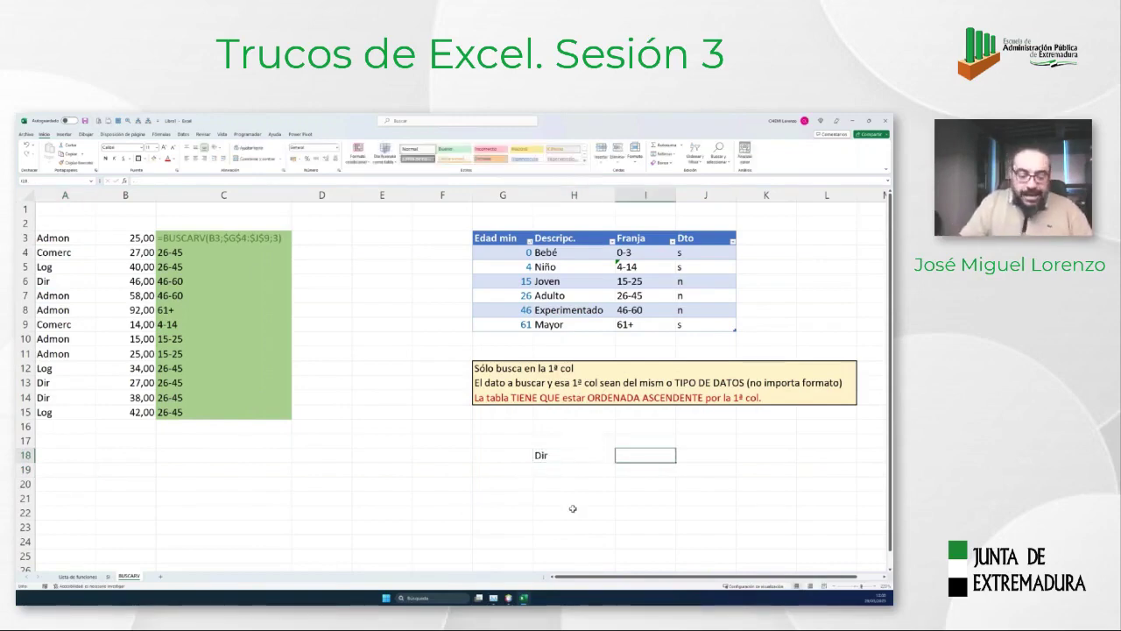
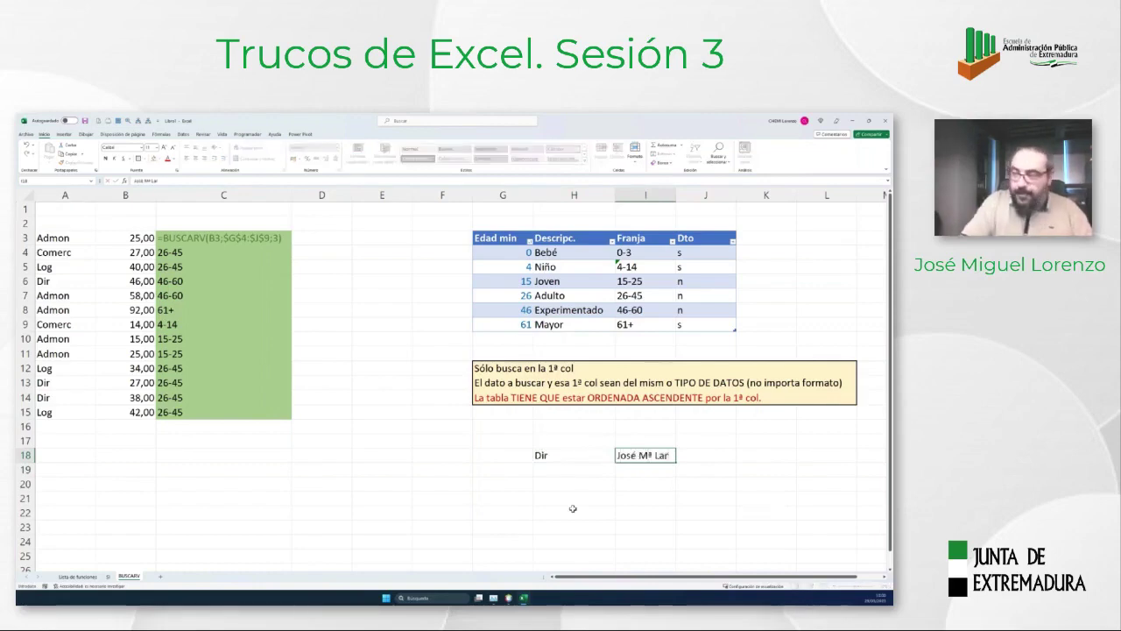
key("Return")
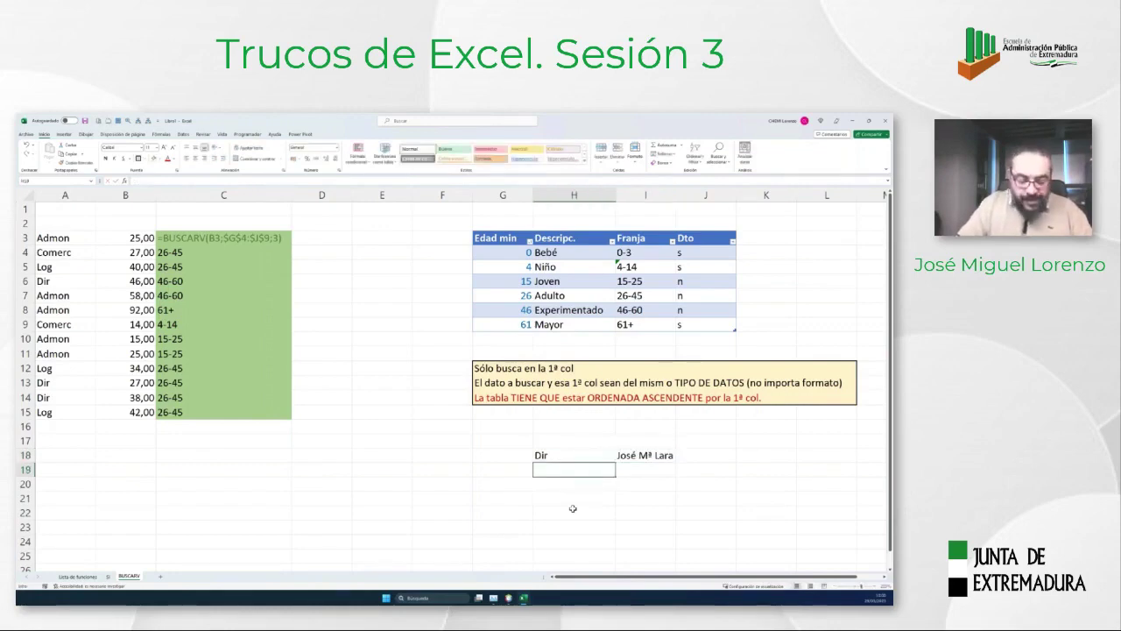
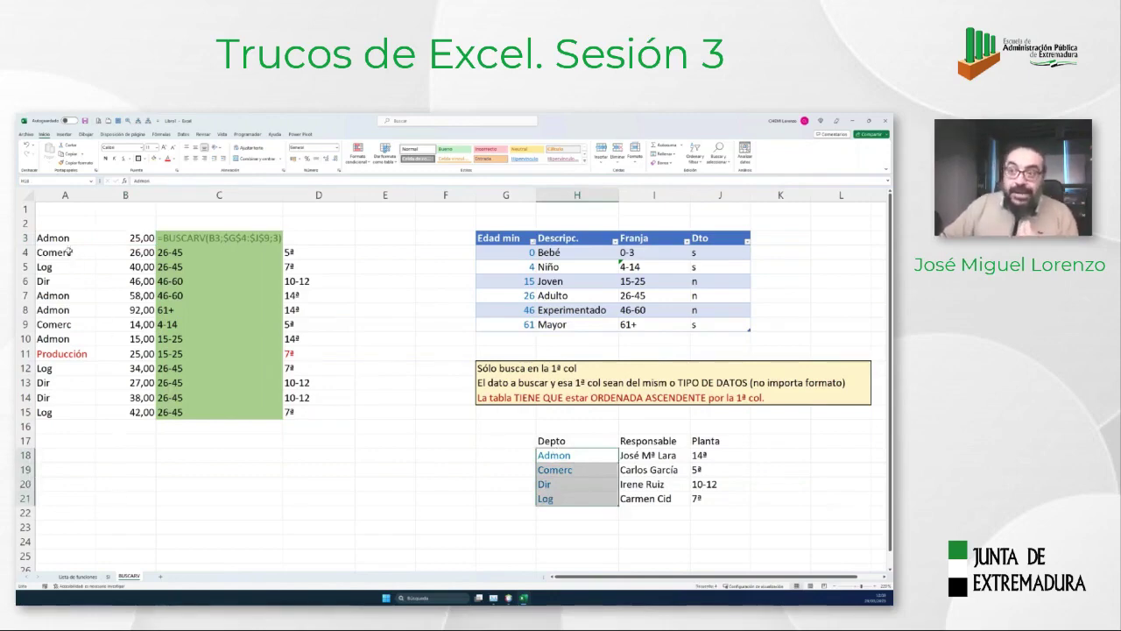
Highlight the departments in A4:A14, Producción in A11, and the Log row's floor 7ª.
left_click_drag(69, 251, 72, 401)
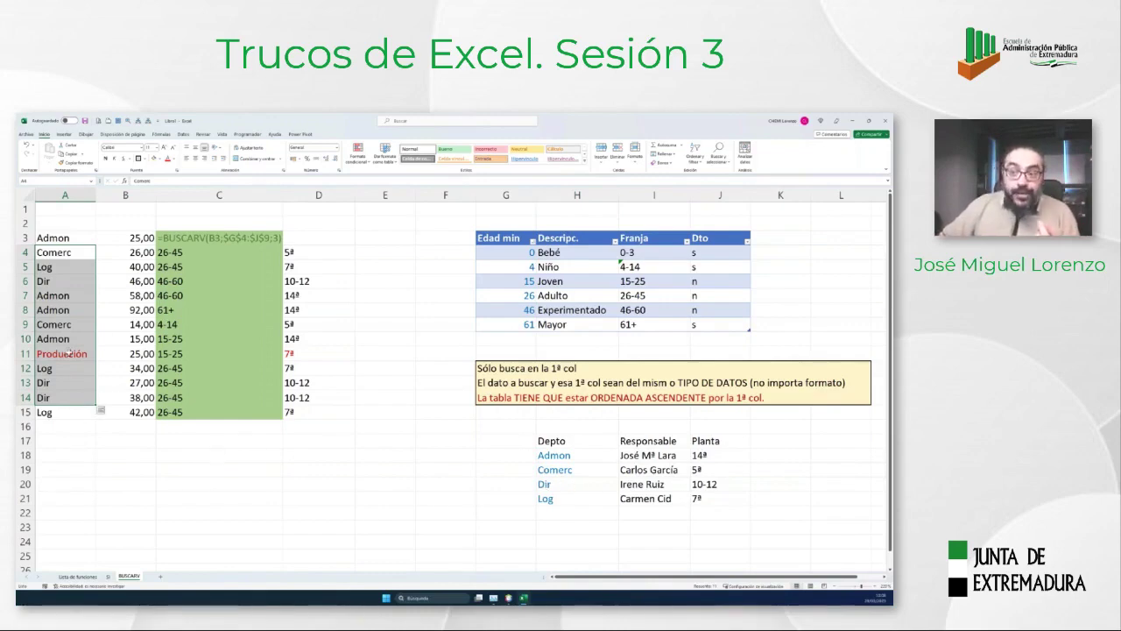
left_click(68, 351)
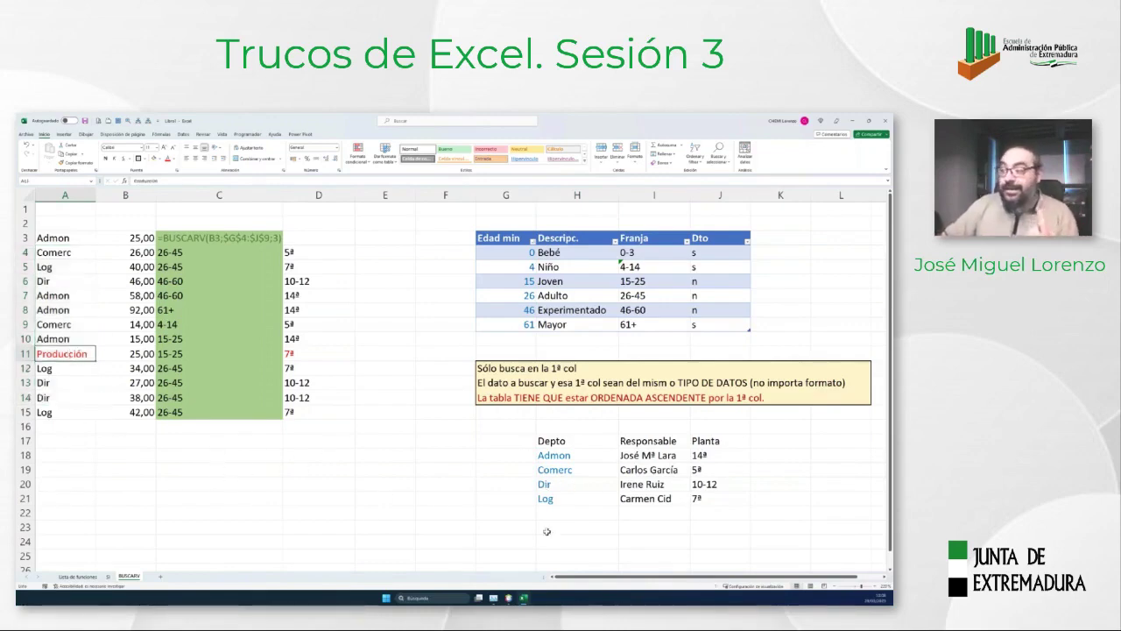
left_click_drag(553, 497, 555, 534)
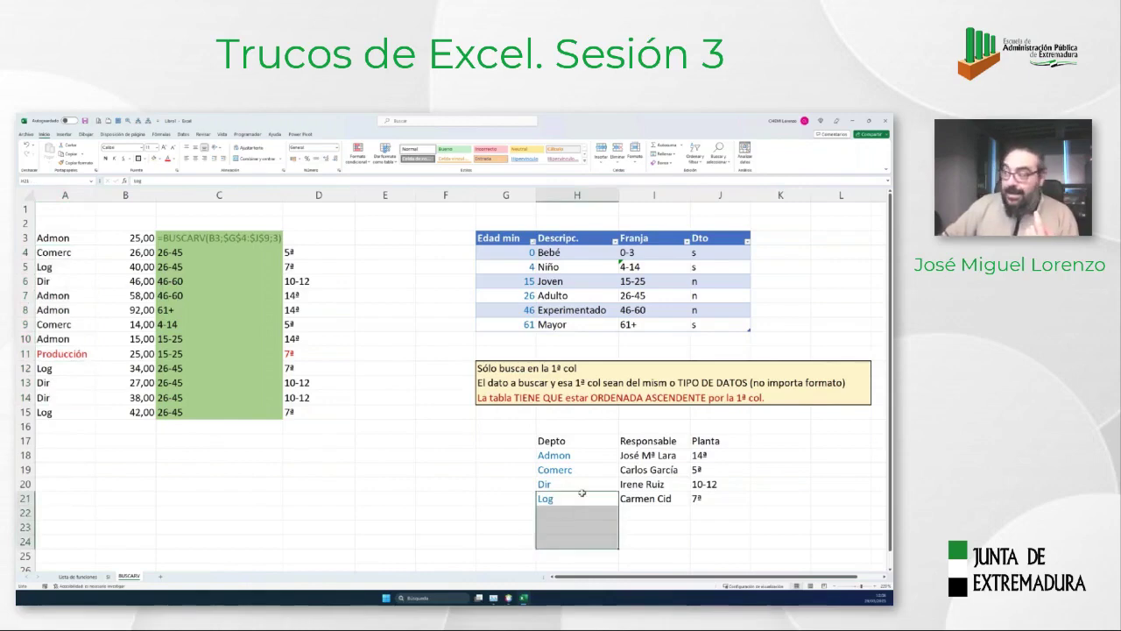
left_click(577, 498)
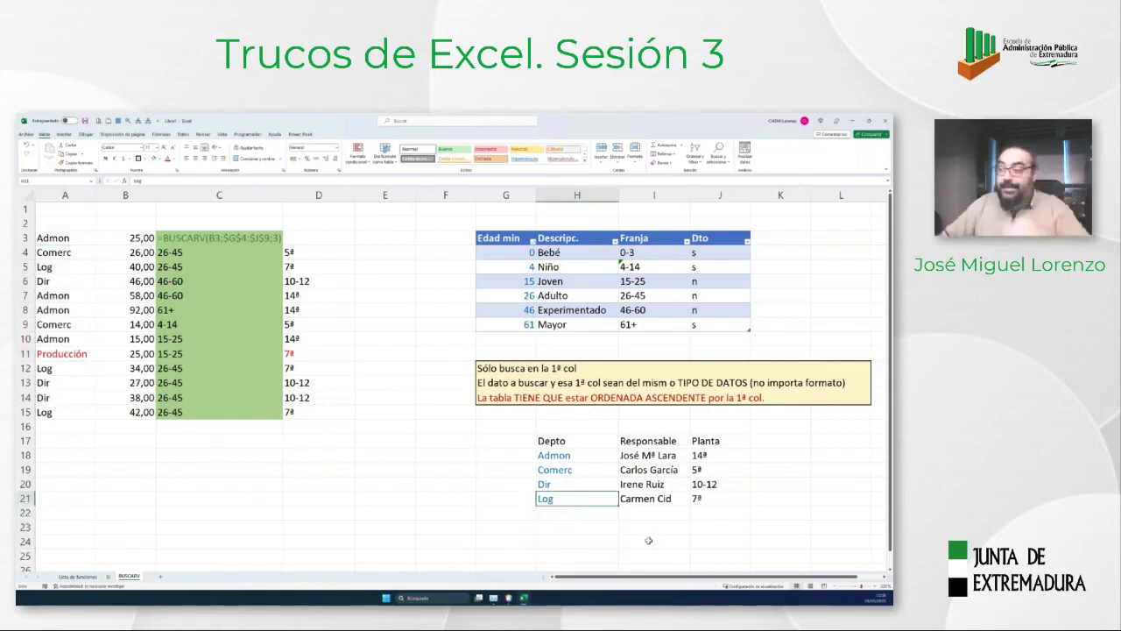
left_click(739, 497)
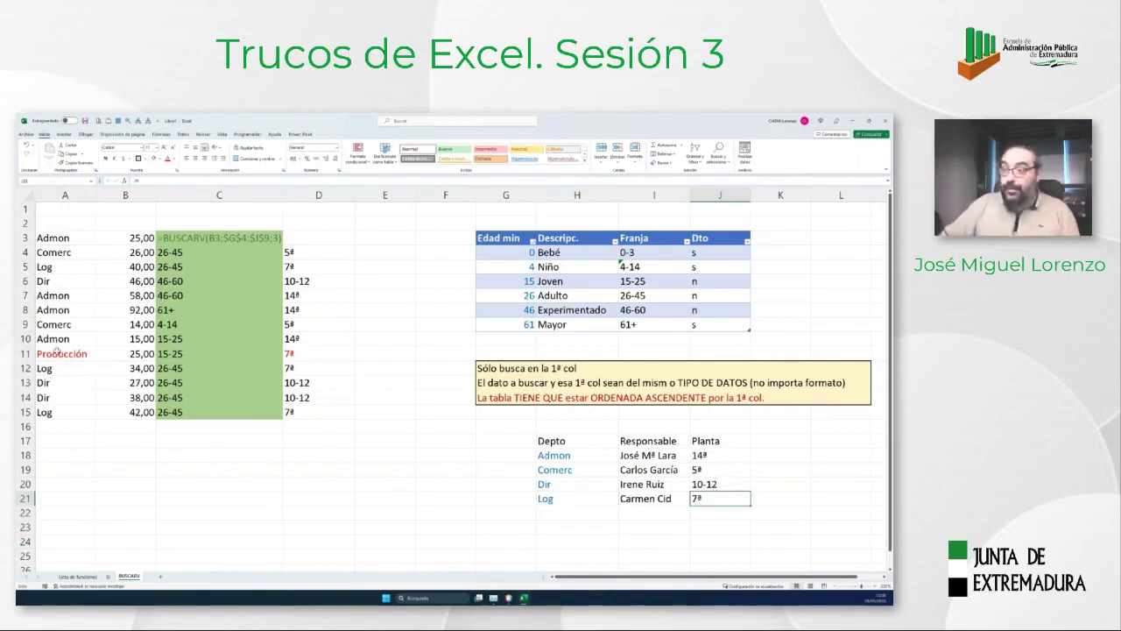
Replace Producción in A11 with the nonexistent department ccc.
left_click(56, 352)
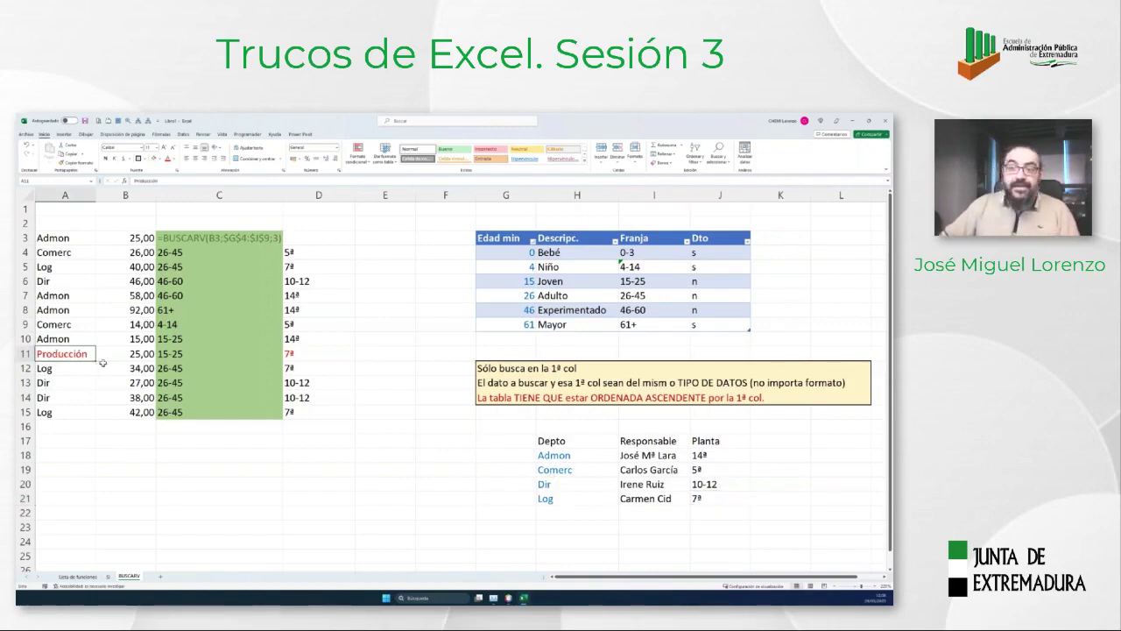
type("ccc")
key("Return")
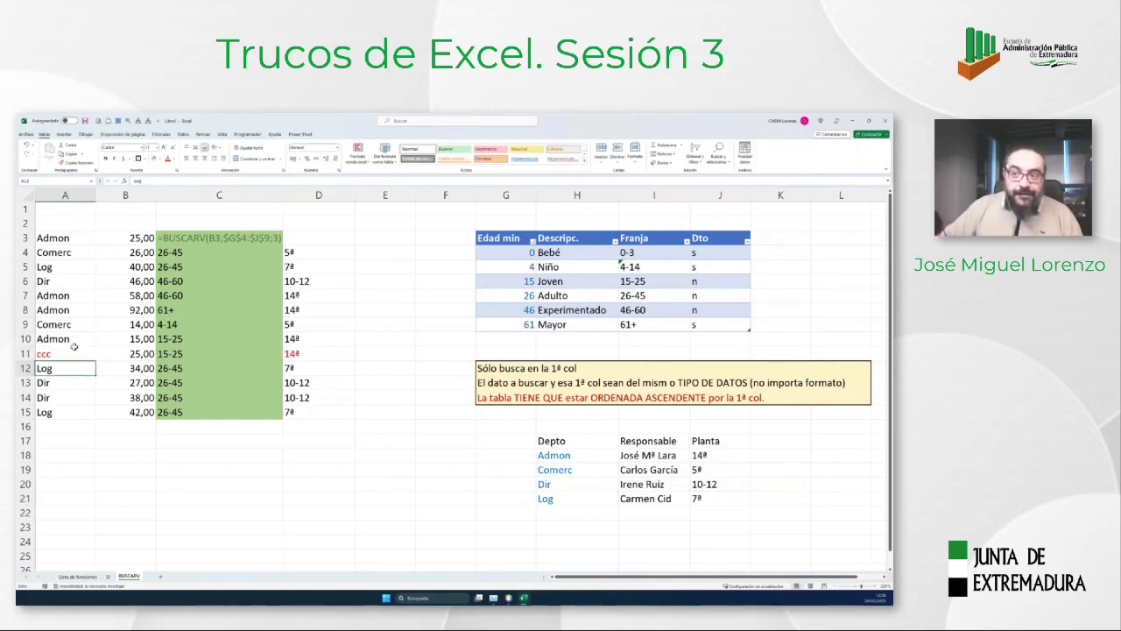
left_click(73, 352)
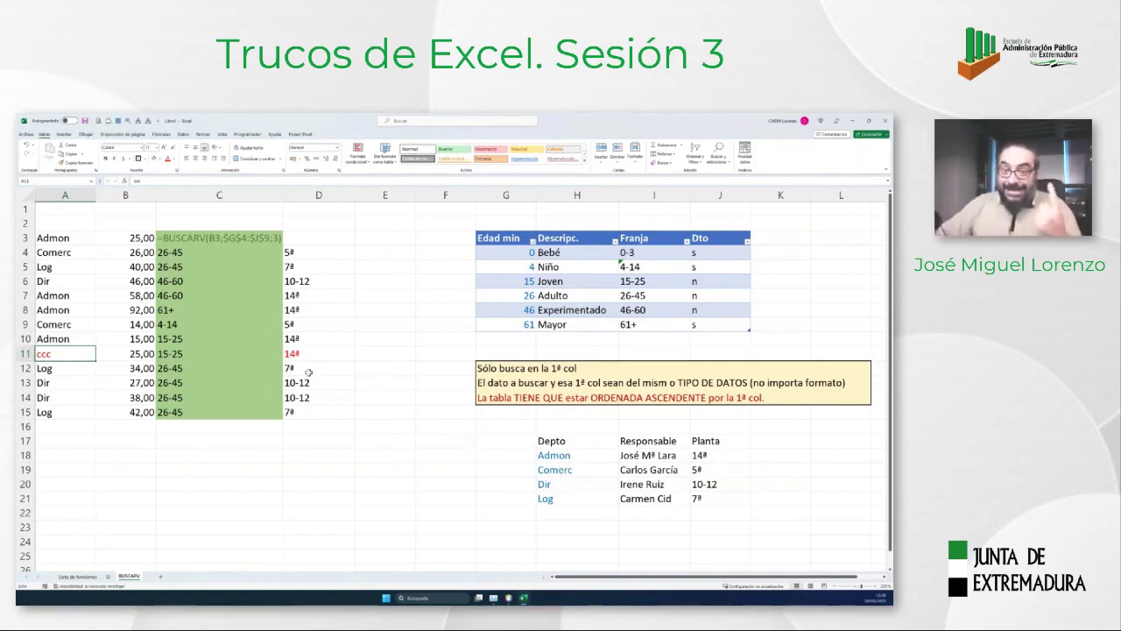
Append ;0 to D4's BUSCARV formula for exact match and fill it down to D15.
left_click(197, 281)
left_click_drag(191, 312, 263, 370)
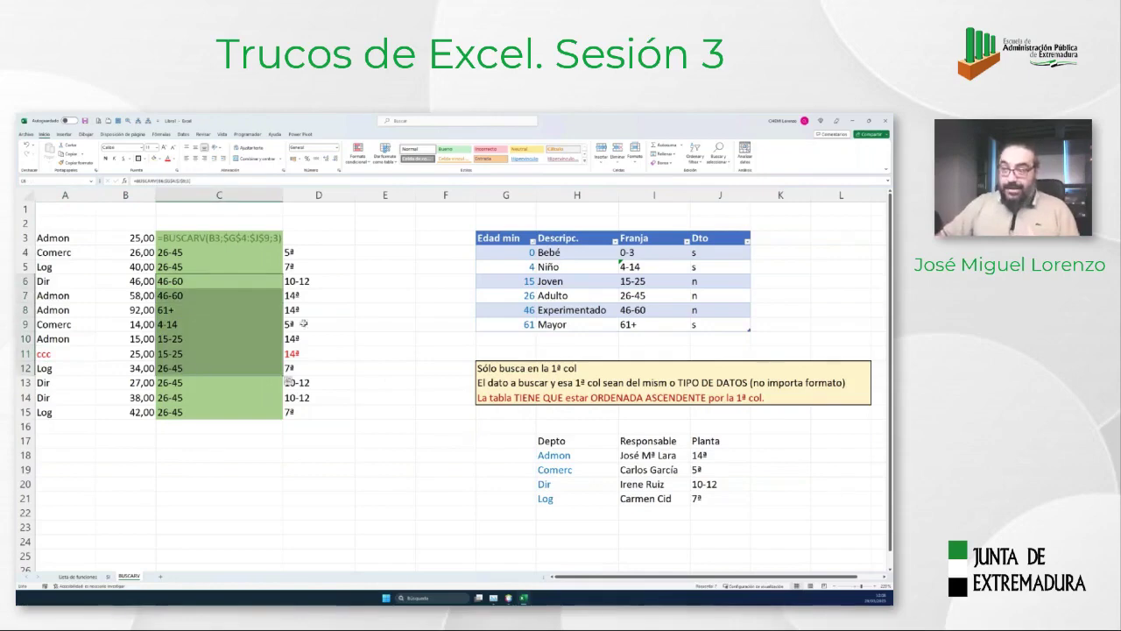
left_click(325, 283)
left_click_drag(325, 300, 326, 382)
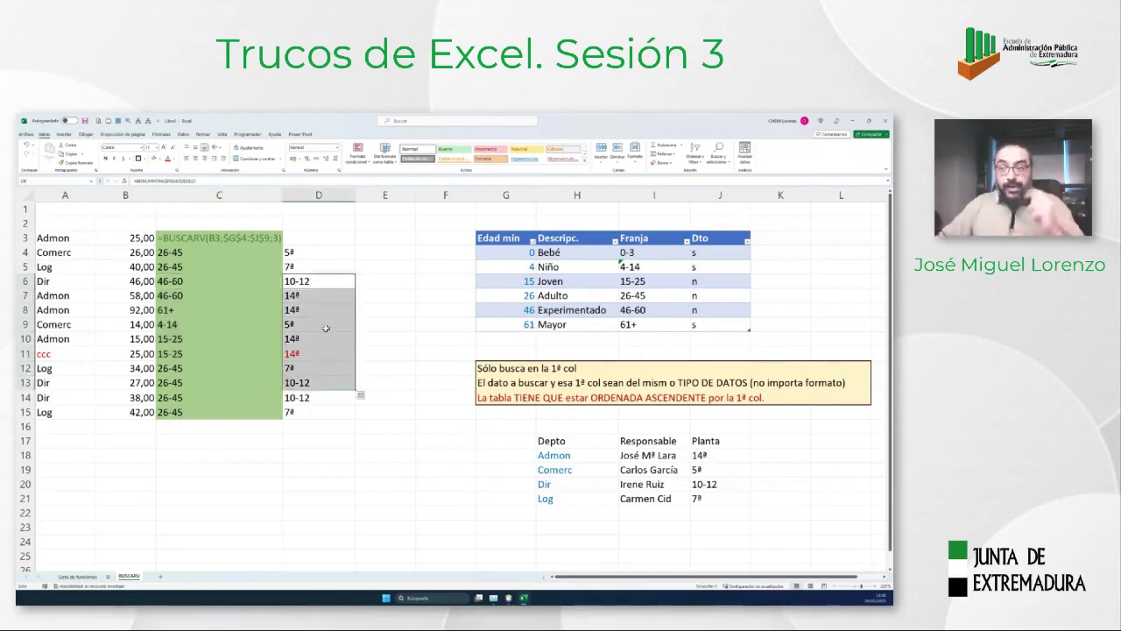
left_click(304, 251)
double_click(304, 251)
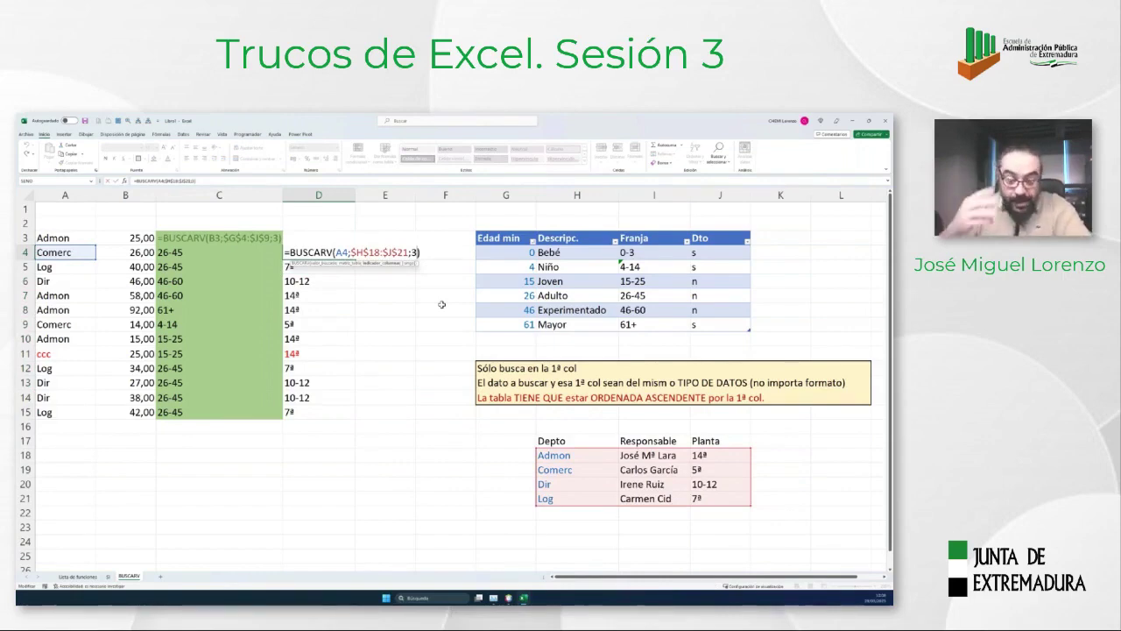
type(";0")
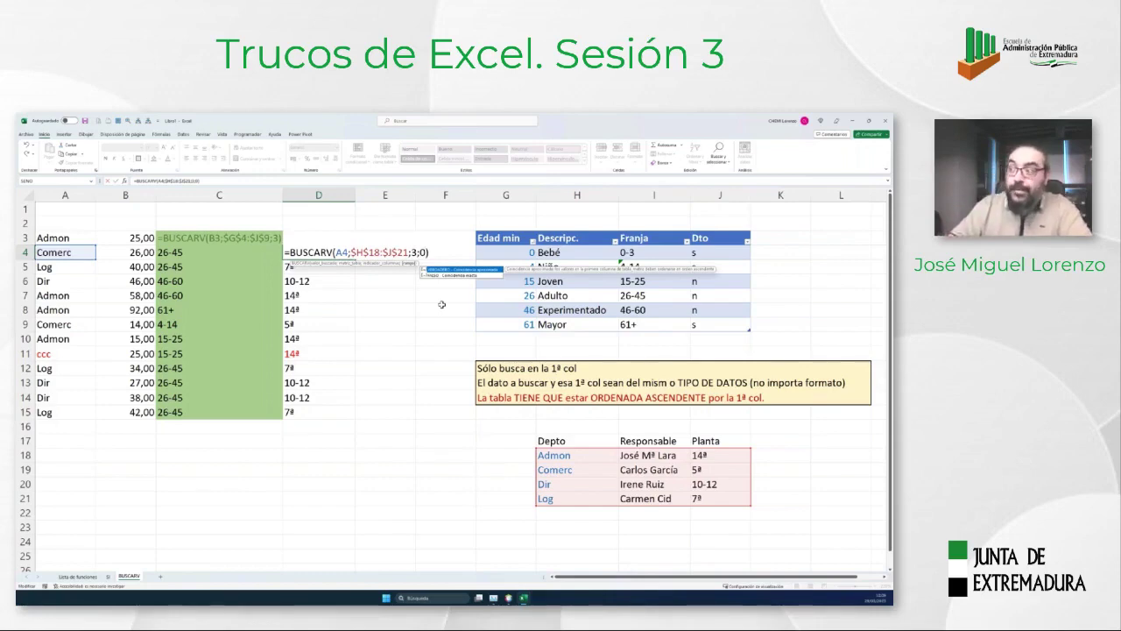
key("Return")
left_click(333, 253)
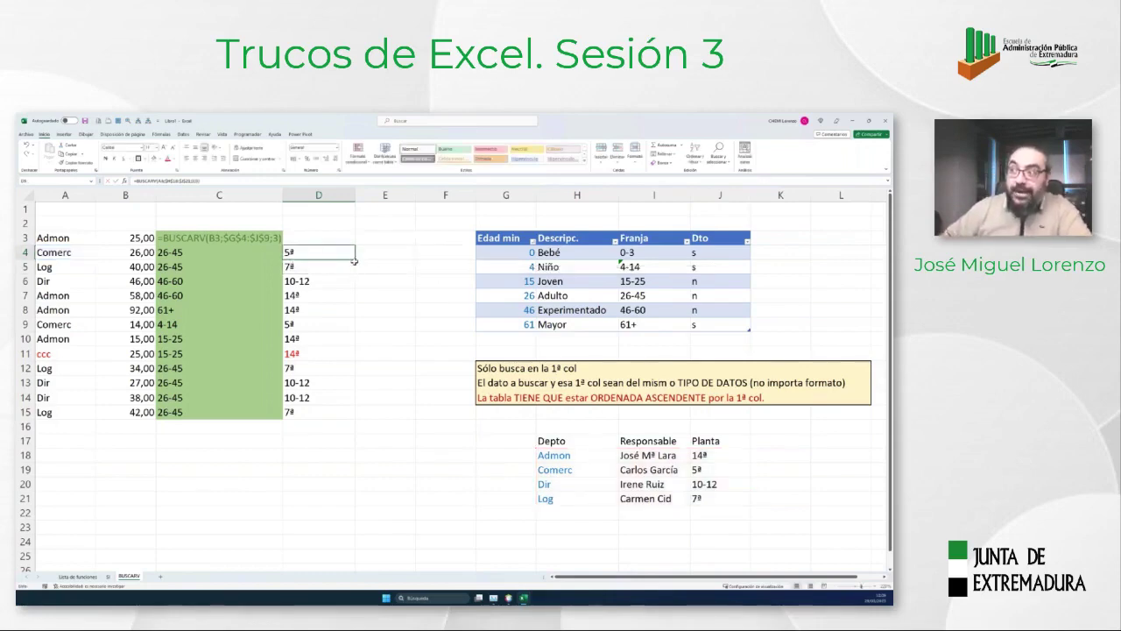
left_click_drag(354, 260, 353, 419)
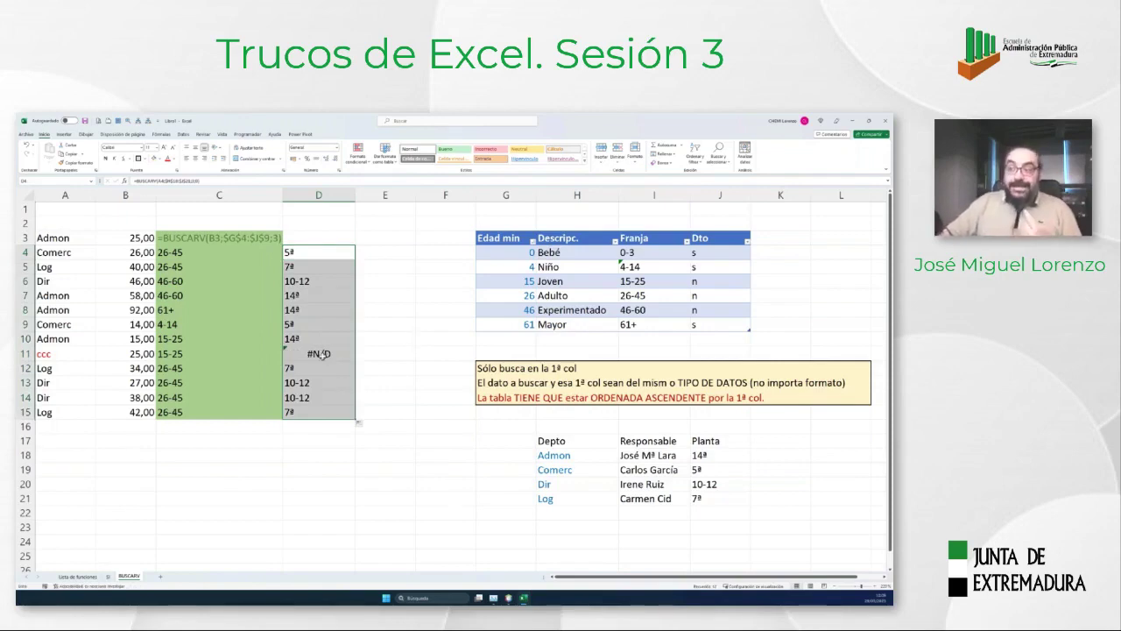
Compare D11's #N/D with ccc in A11 and the Depto names, then select D4:D15.
left_click(320, 354)
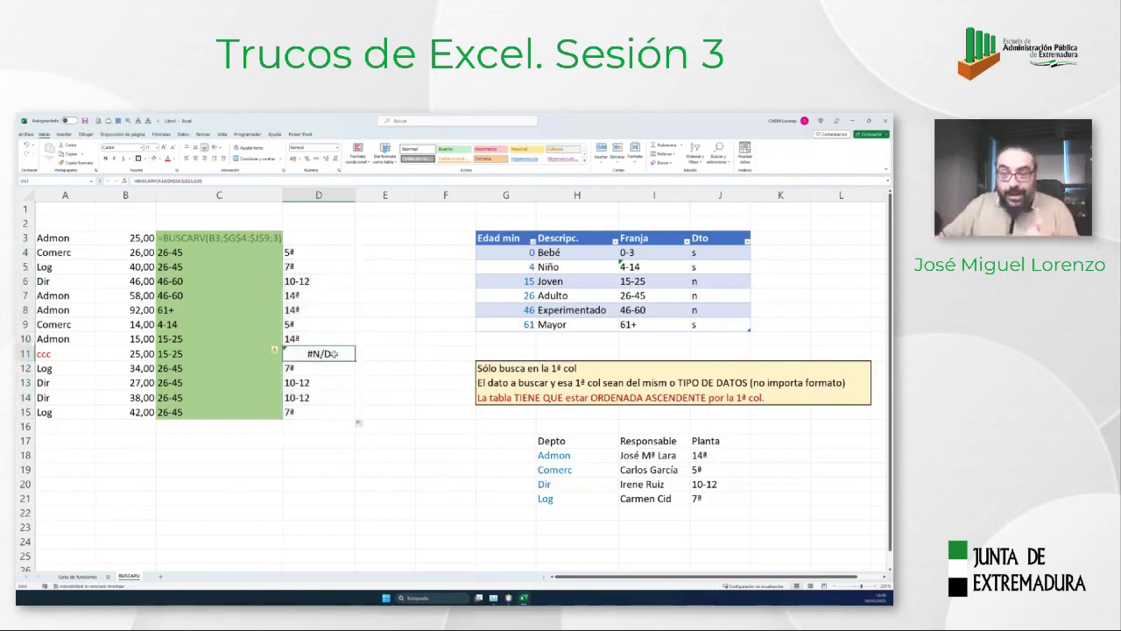
left_click(60, 353)
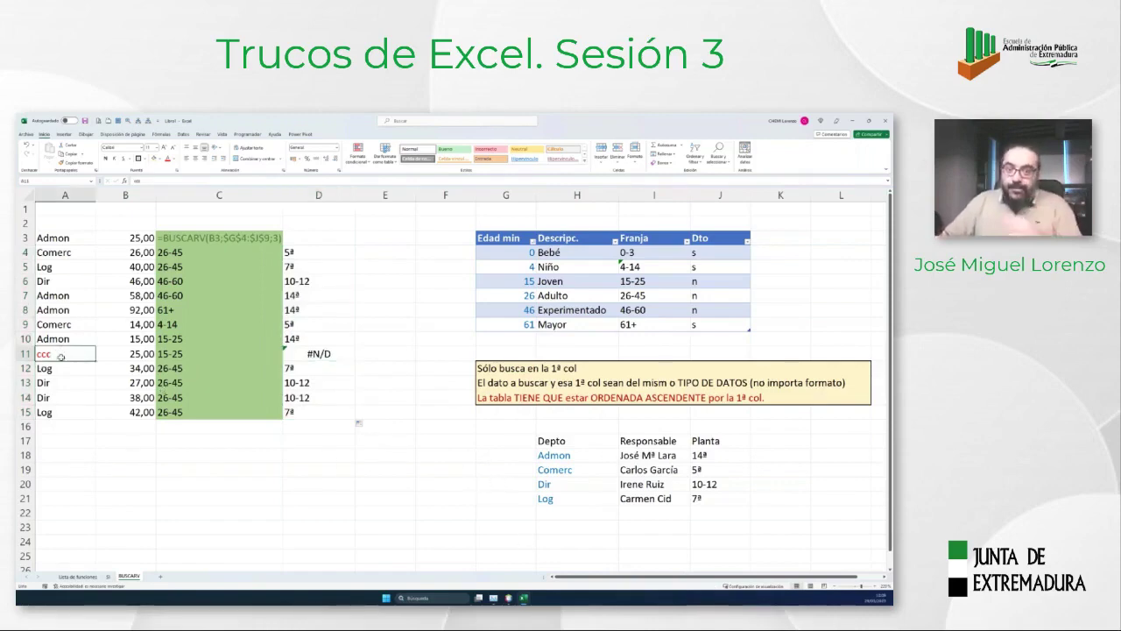
key("Up")
key("Up")
left_click_drag(50, 375, 50, 384)
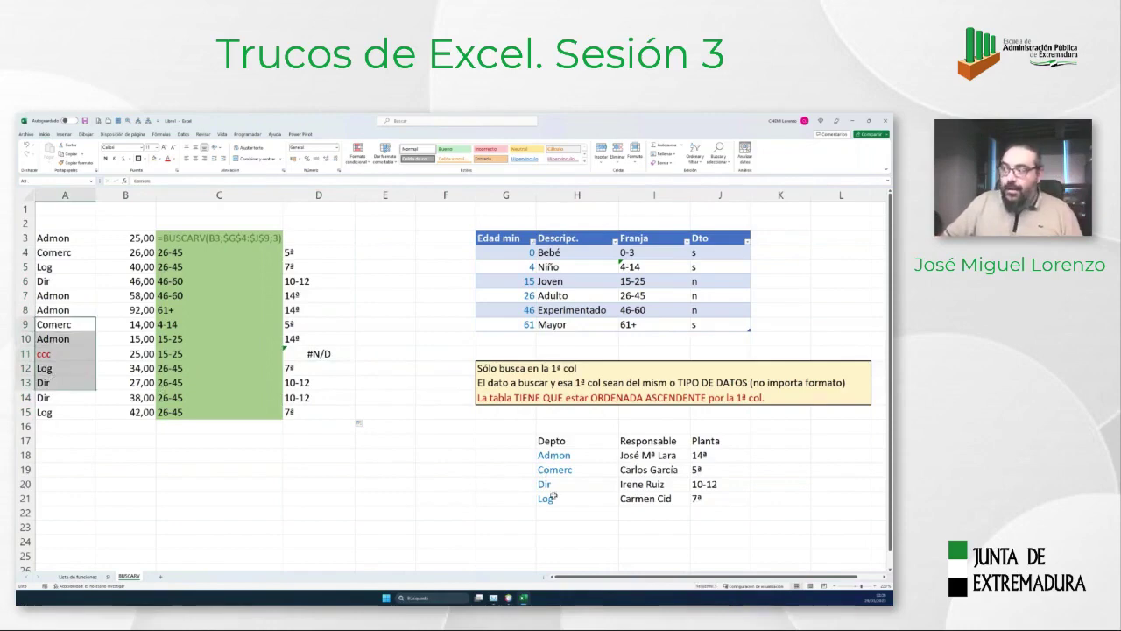
left_click_drag(554, 456, 553, 531)
left_click(396, 455)
left_click(319, 353)
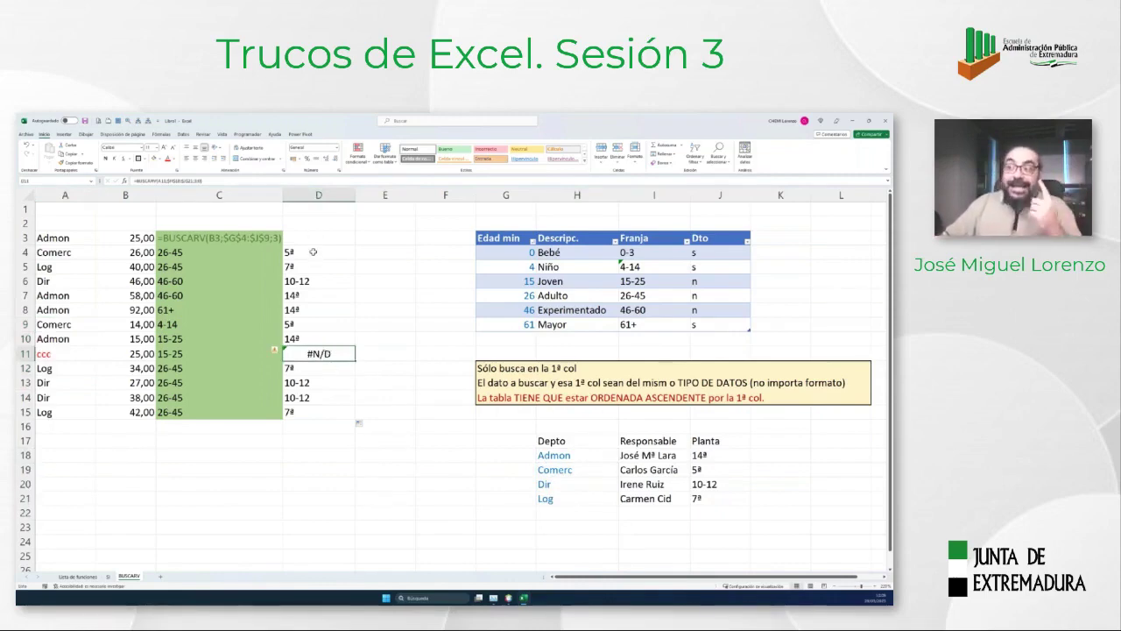
left_click_drag(313, 251, 317, 410)
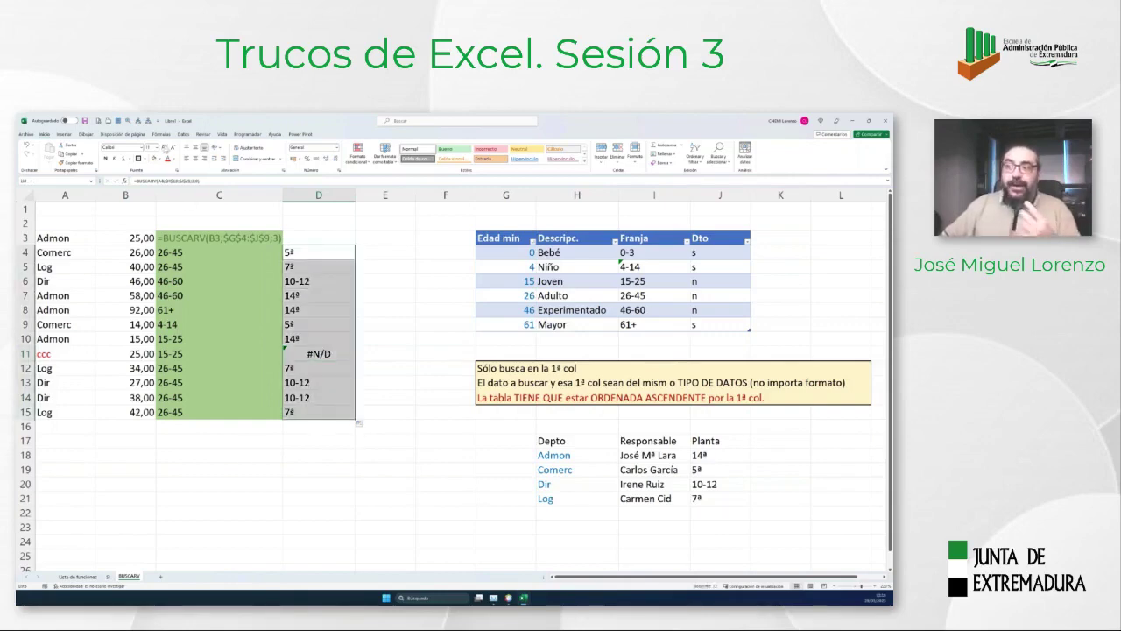
Give the floor results D4:D15 a green fill with muted green text.
left_click(160, 160)
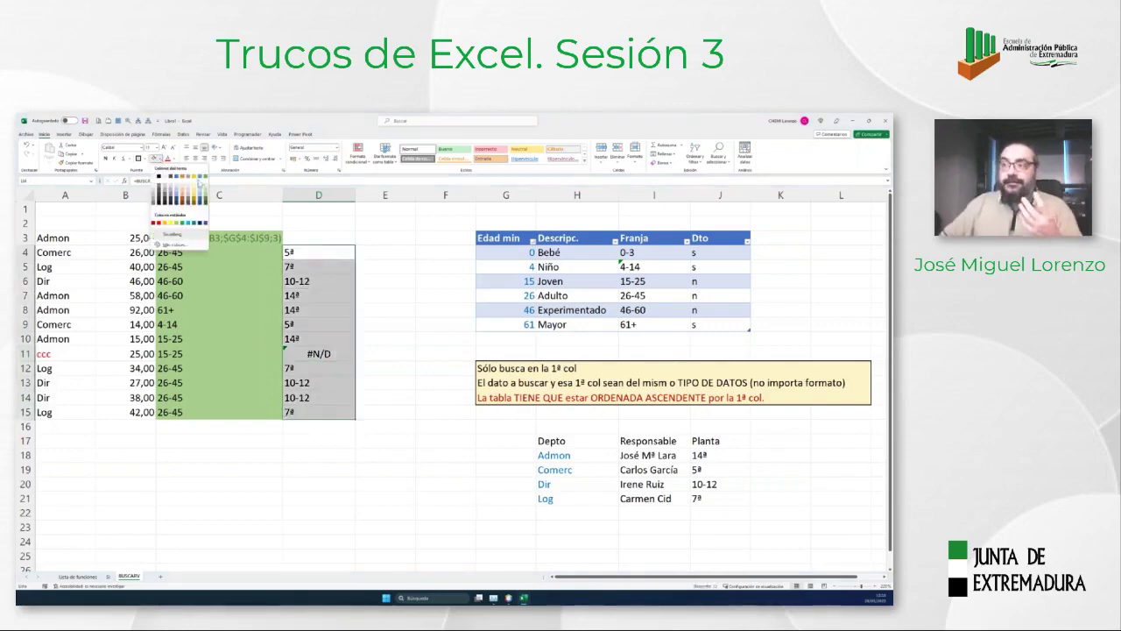
left_click(206, 199)
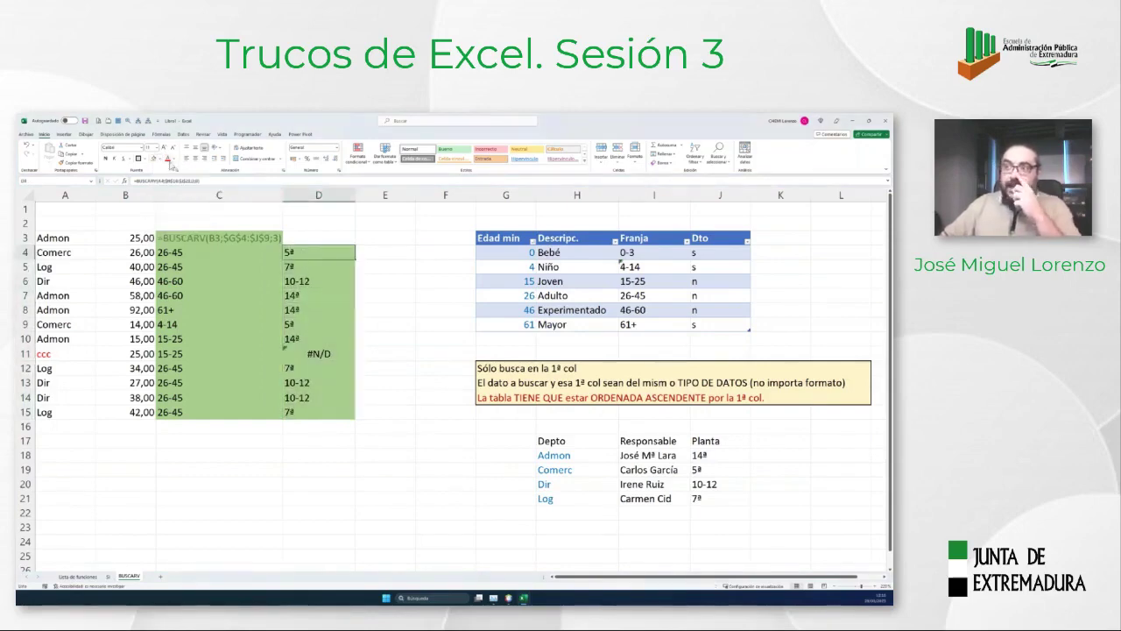
left_click(173, 159)
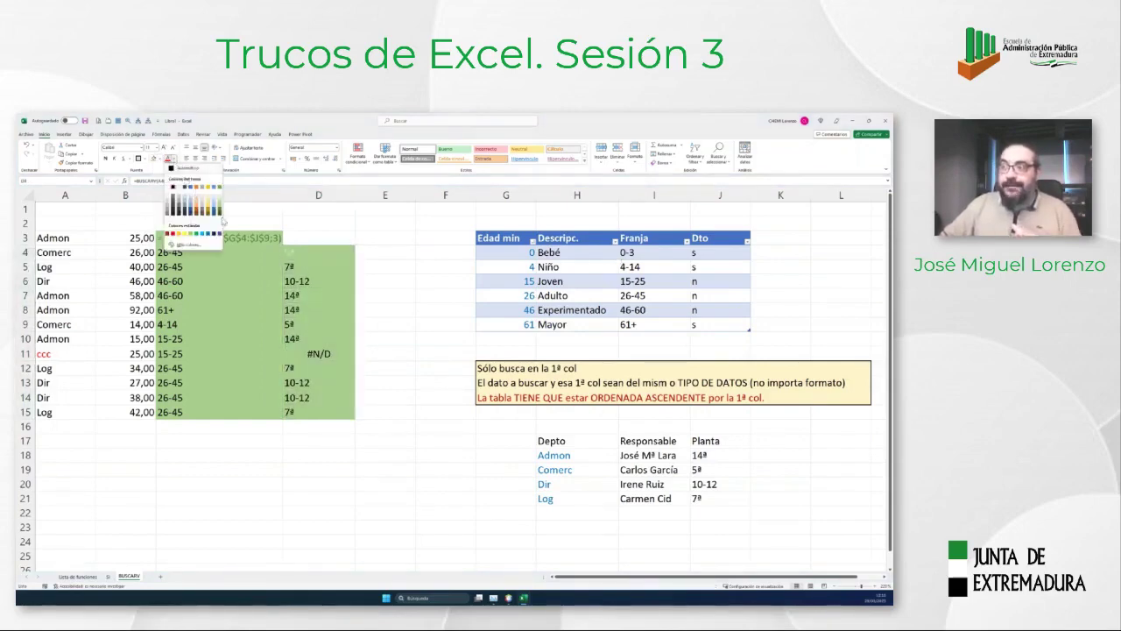
left_click(218, 209)
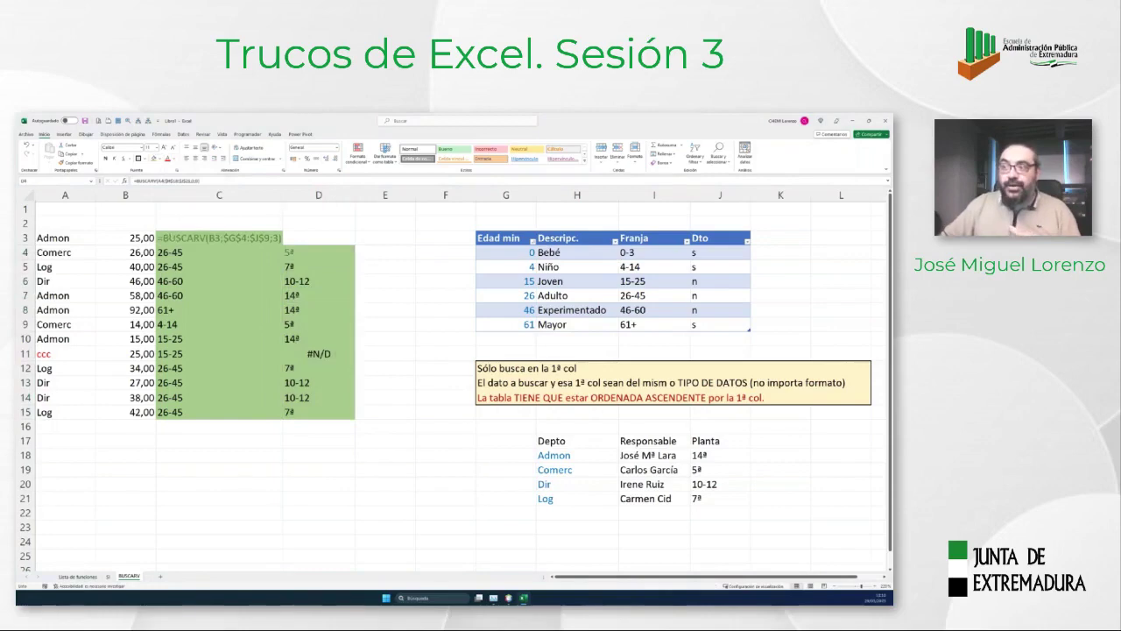
Check D4's formula, widen column D to fit it, and narrow column F.
left_click(218, 237)
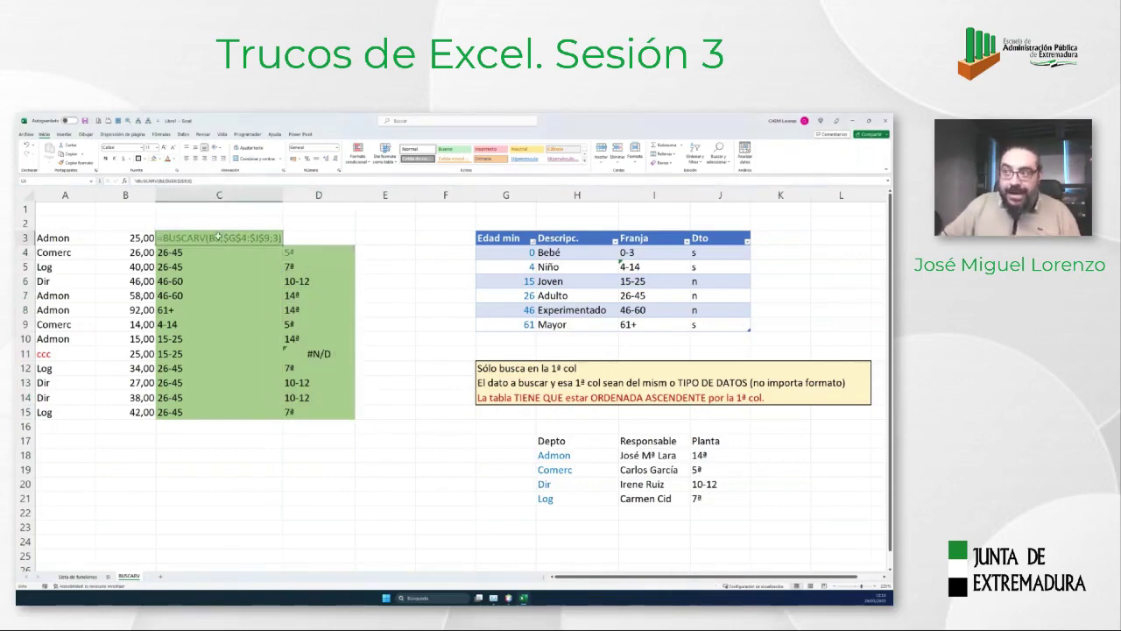
double_click(307, 251)
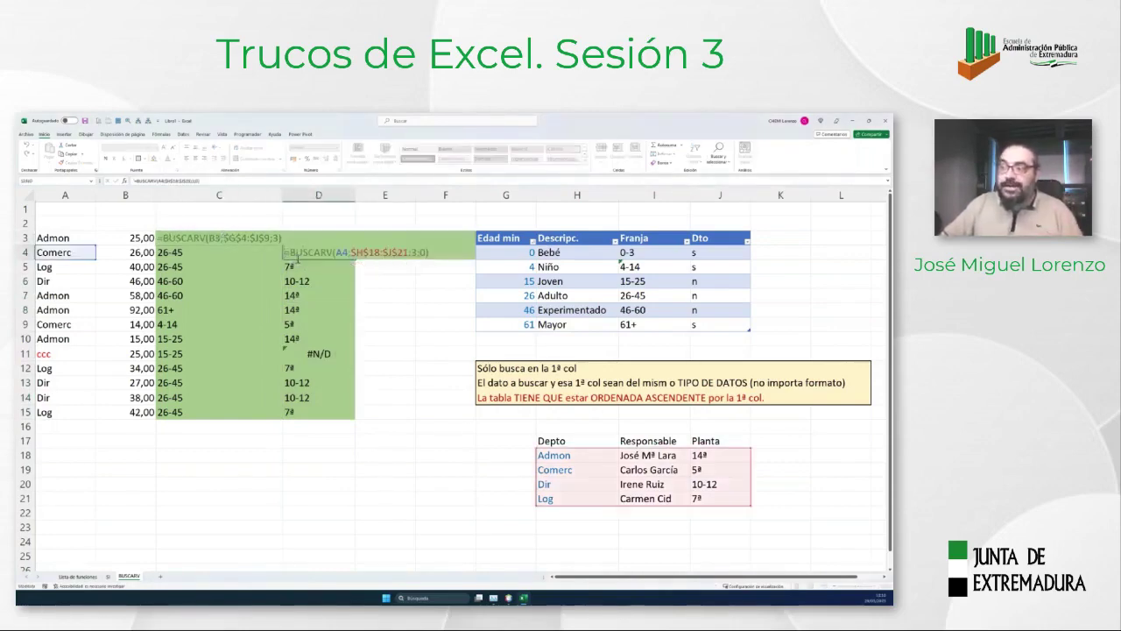
key("Escape")
key("Return")
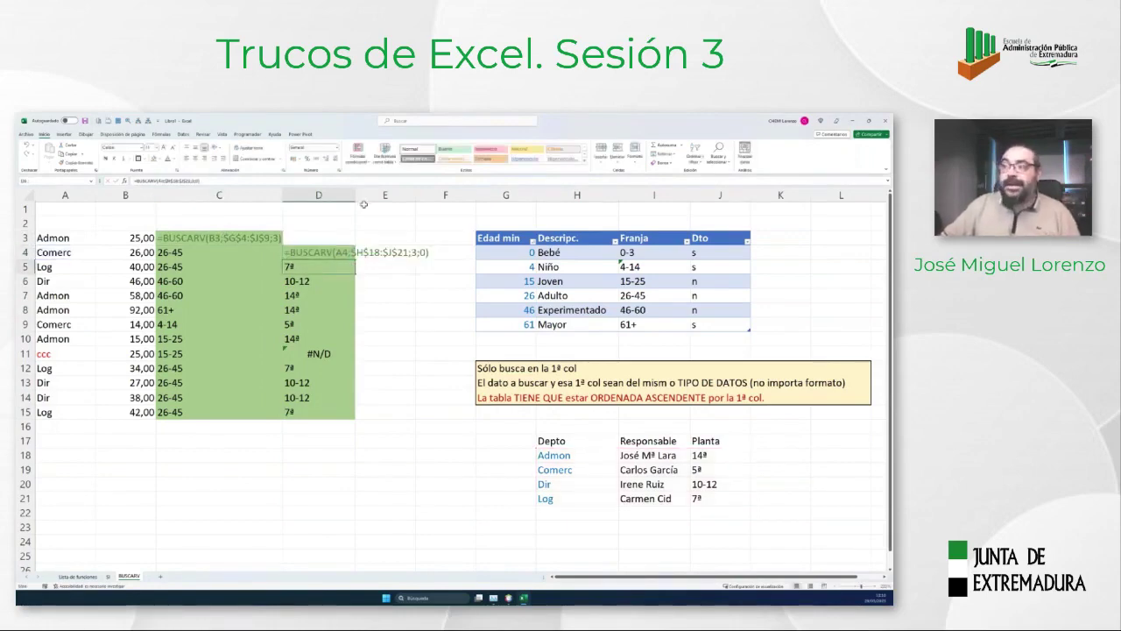
left_click_drag(355, 194, 442, 200)
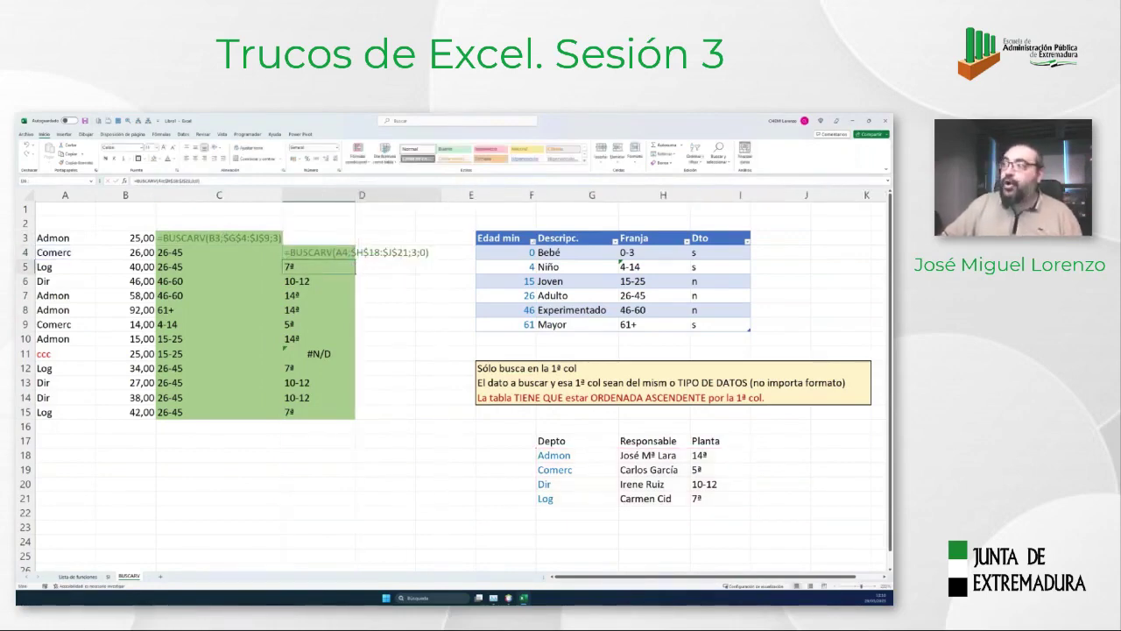
left_click_drag(561, 196, 461, 200)
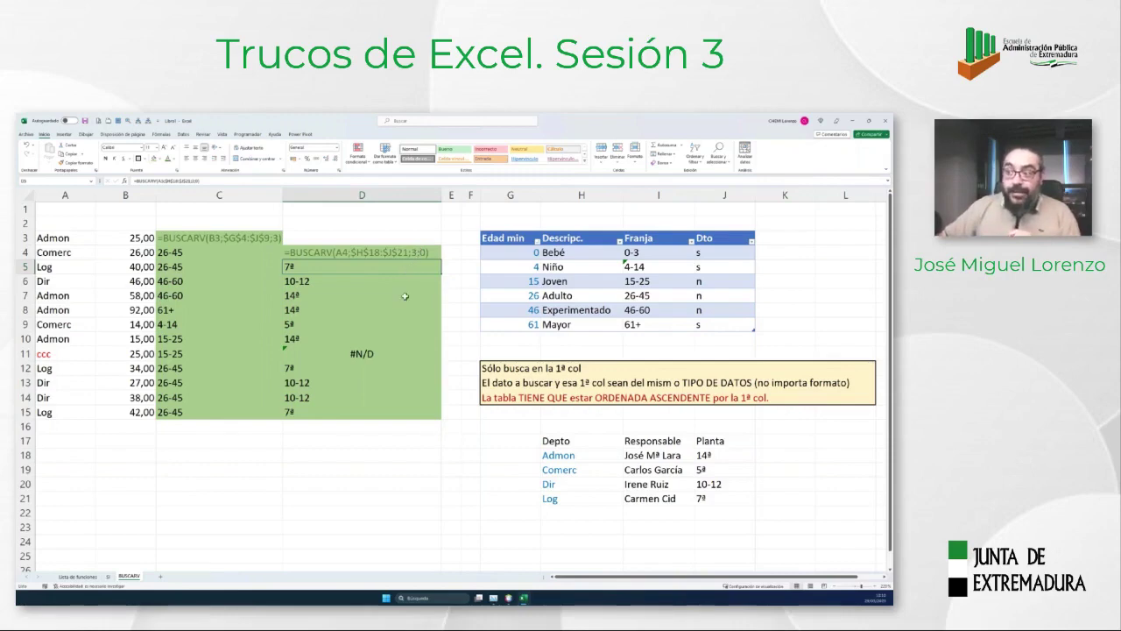
left_click_drag(405, 296, 405, 393)
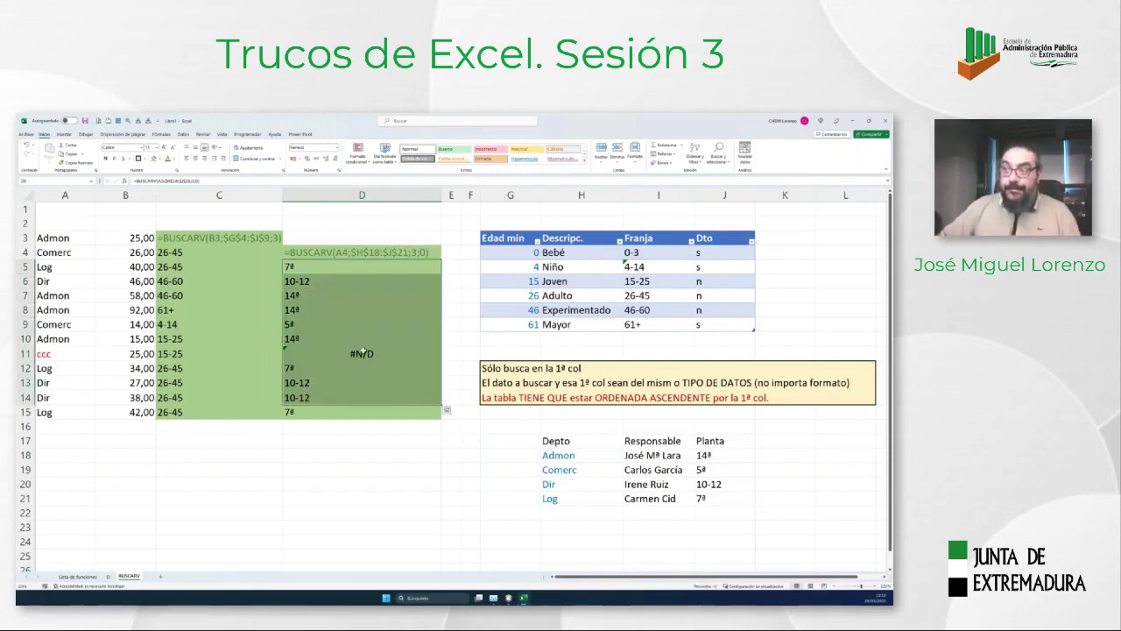
double_click(162, 252)
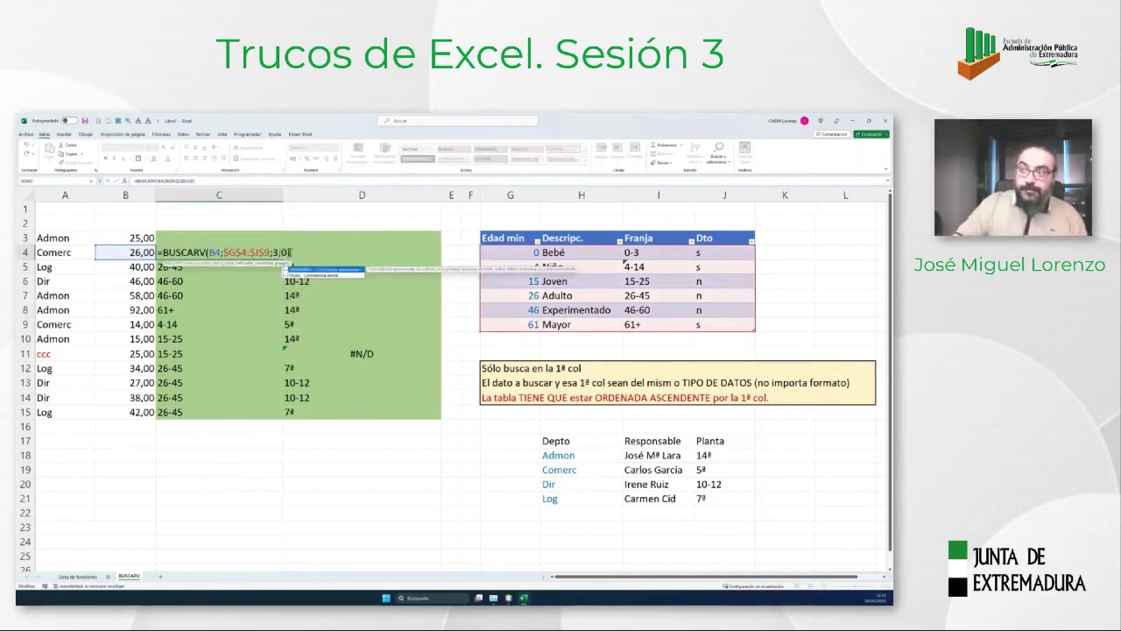
key("Escape")
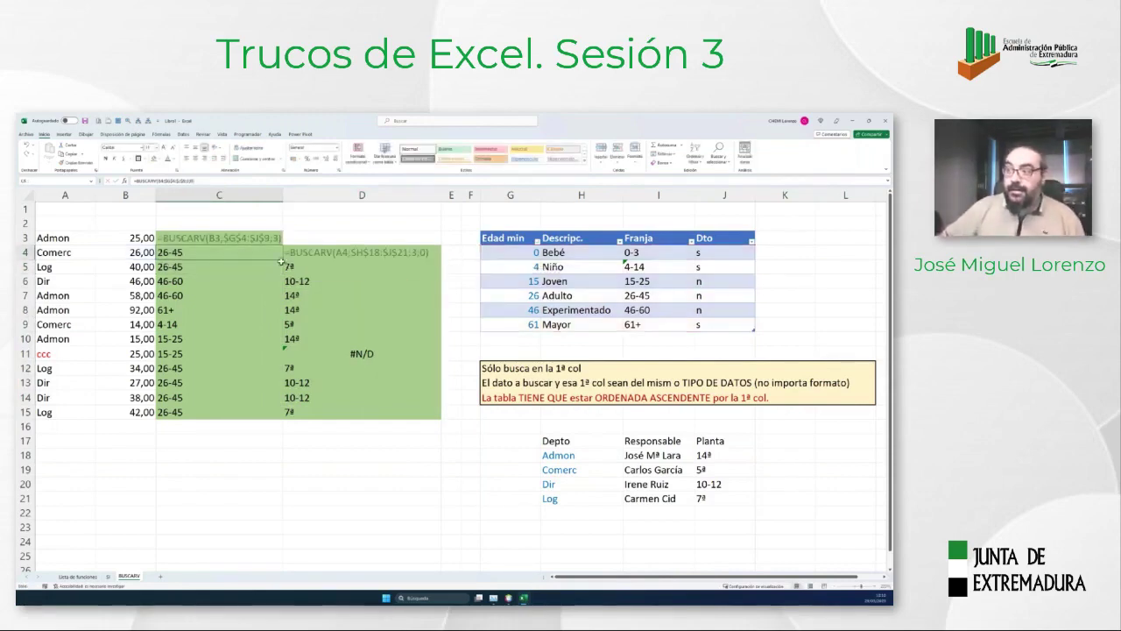
left_click_drag(283, 260, 281, 418)
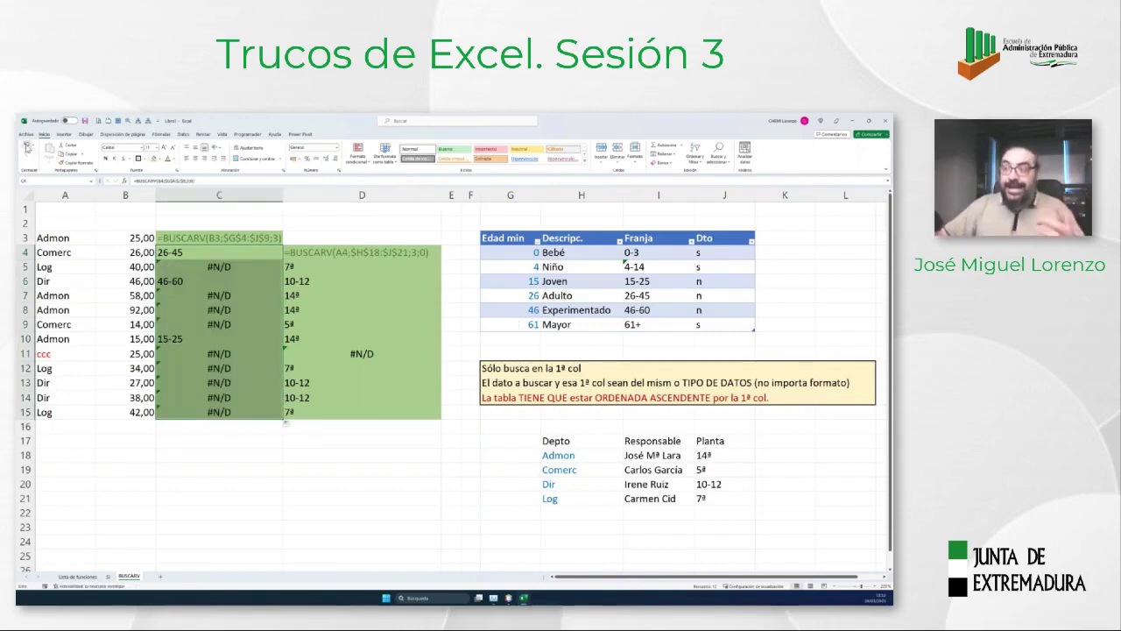
left_click(28, 147)
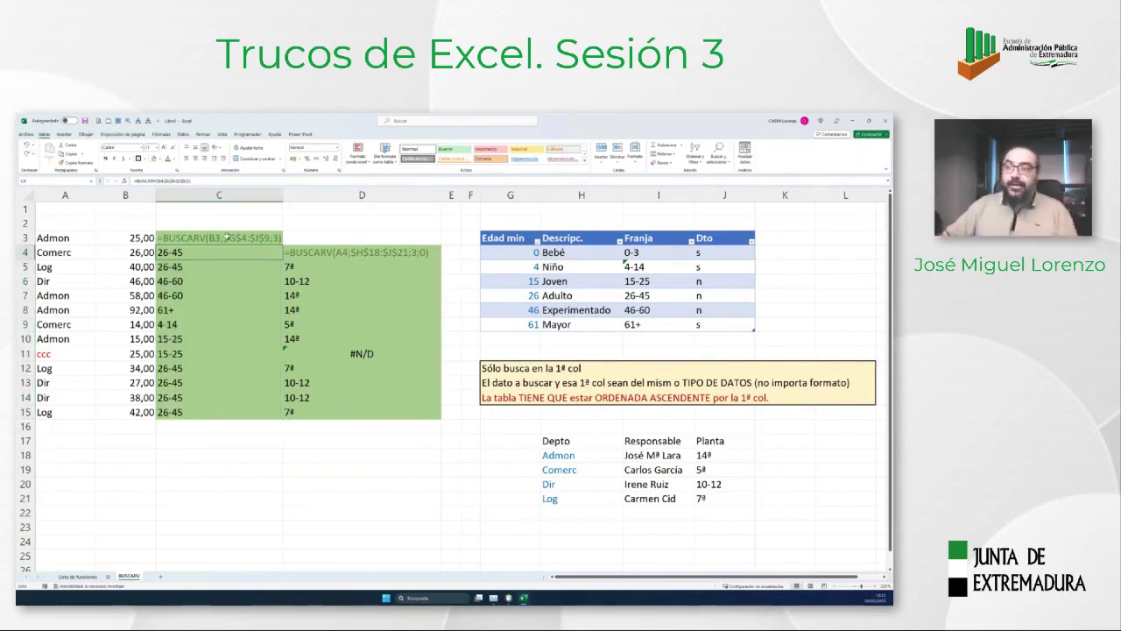
left_click(226, 237)
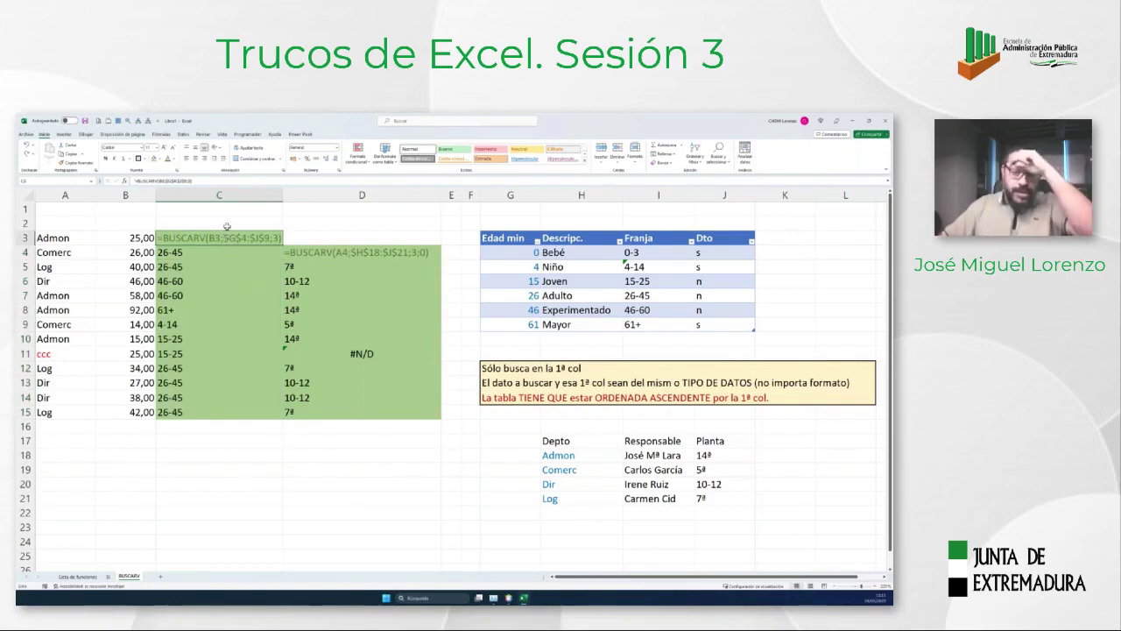
left_click(343, 250)
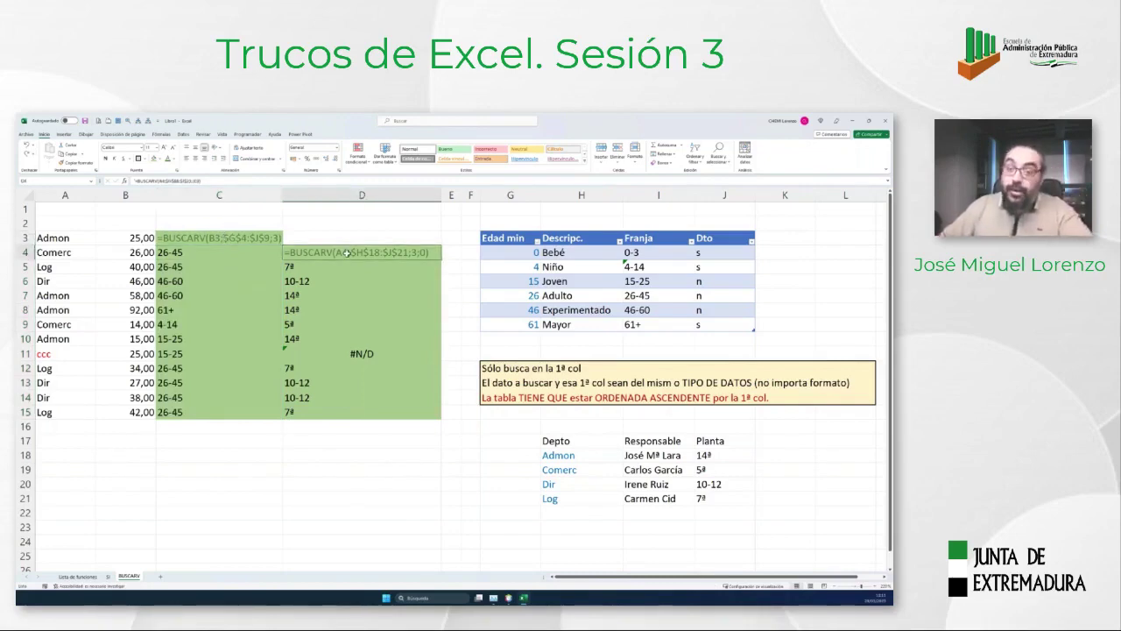
Enter '(busco por intervalos)' in C2 and '(busco exacto ;0)' in D2.
left_click(247, 218)
type("(b")
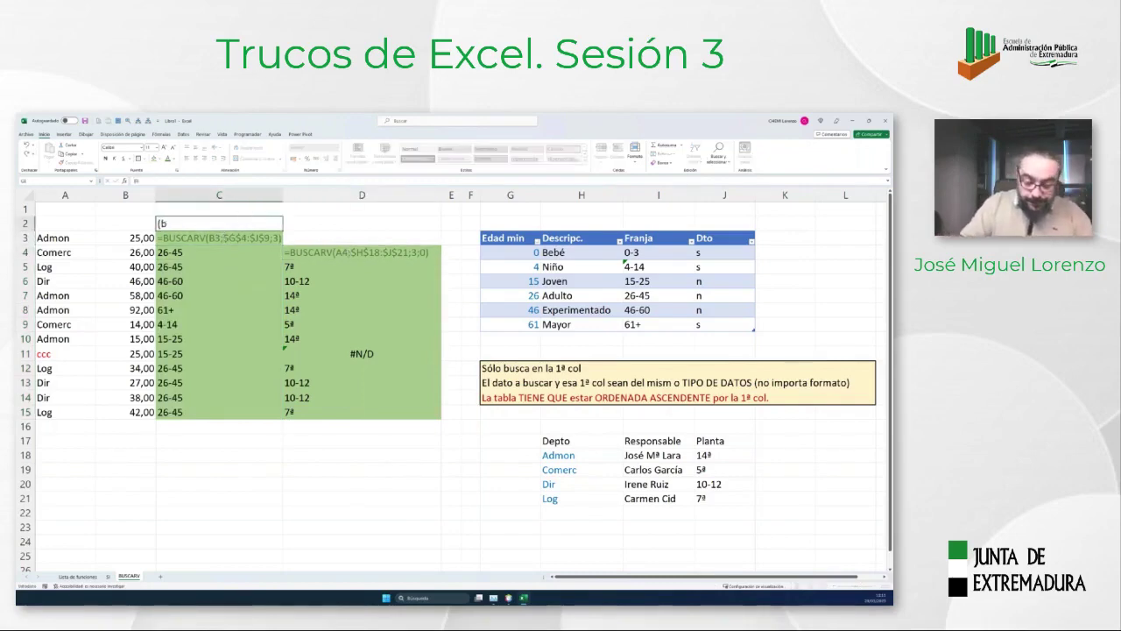
type("úsco p")
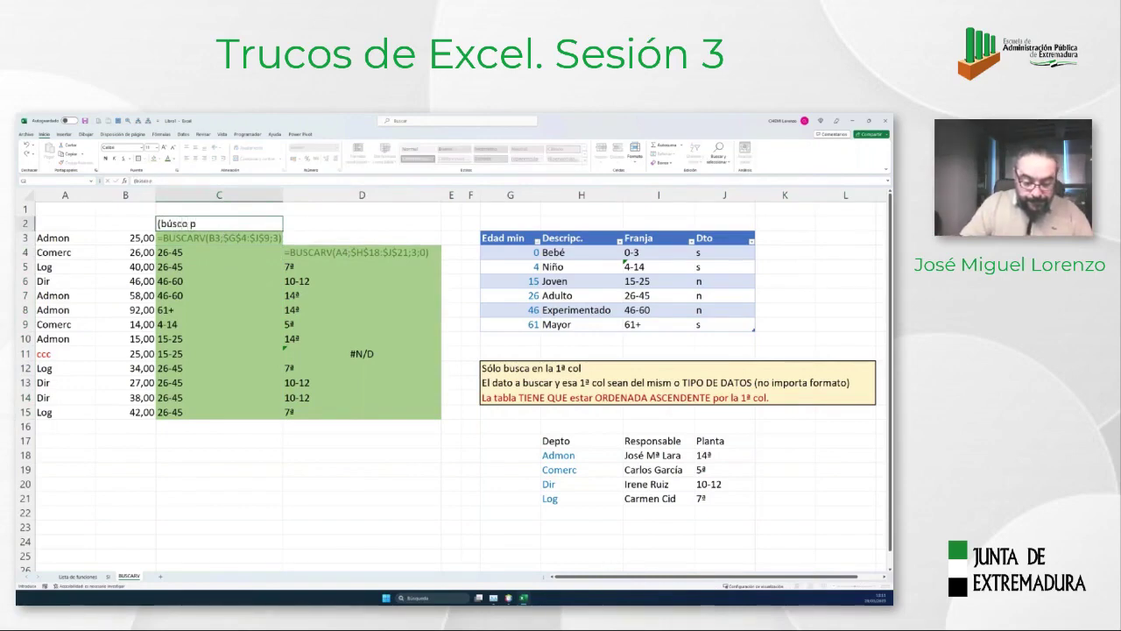
type("or interva")
type("los")
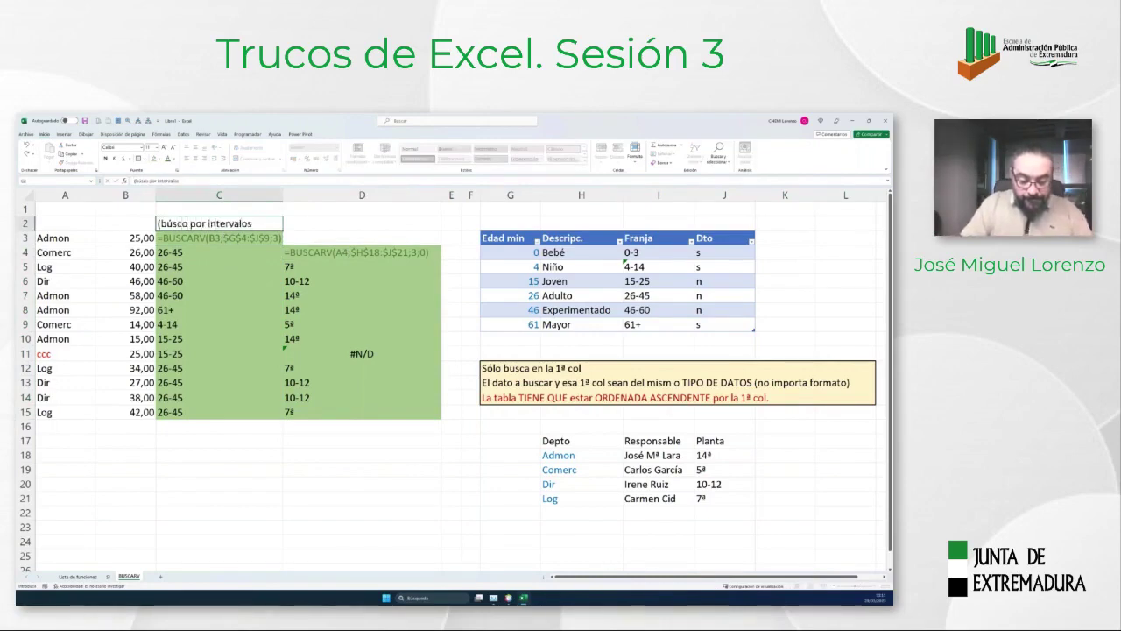
type(")")
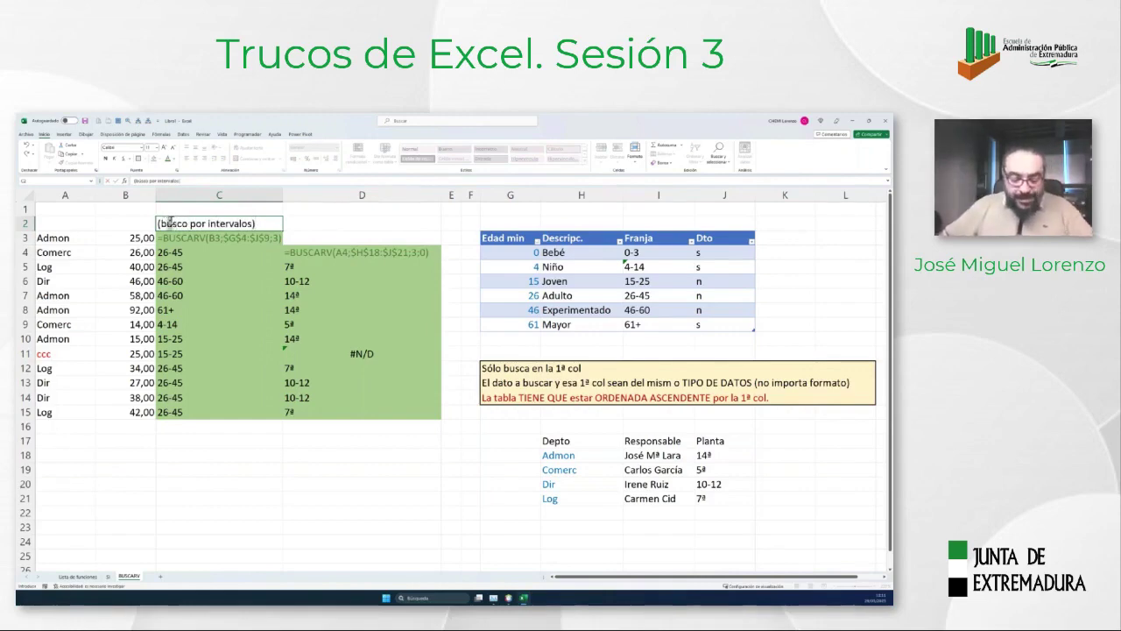
left_click(361, 224)
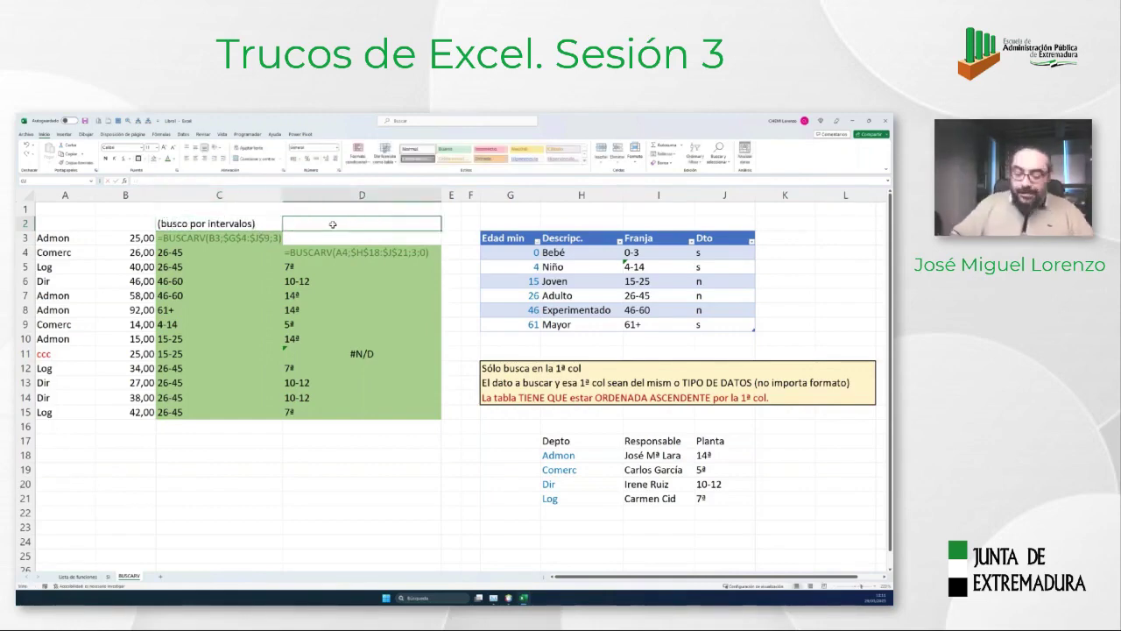
type("(busc")
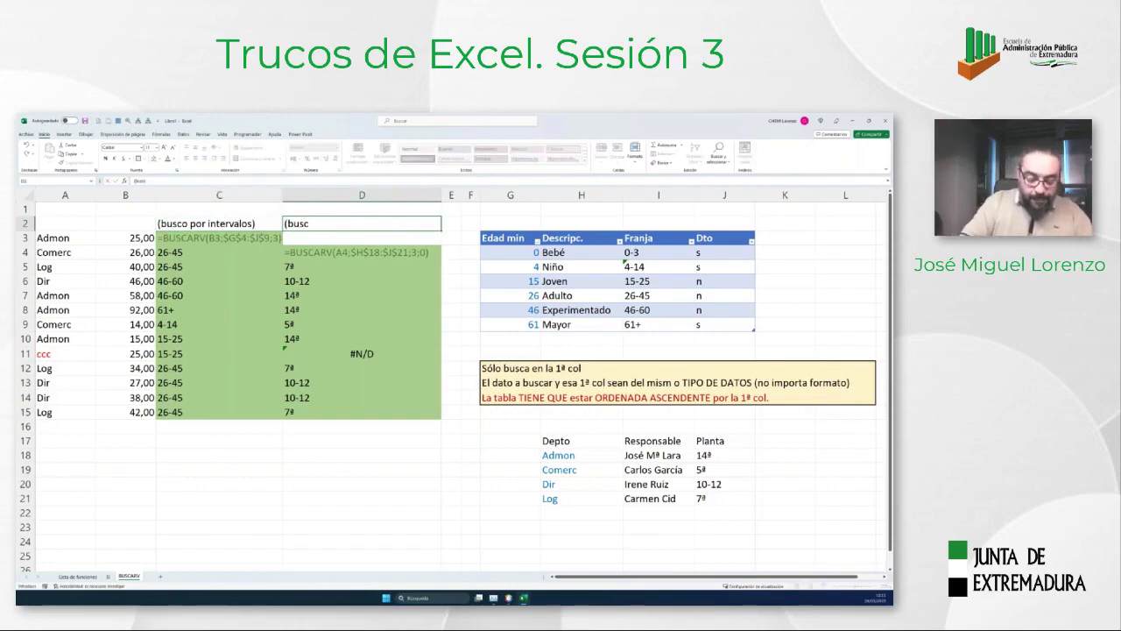
type("o ex")
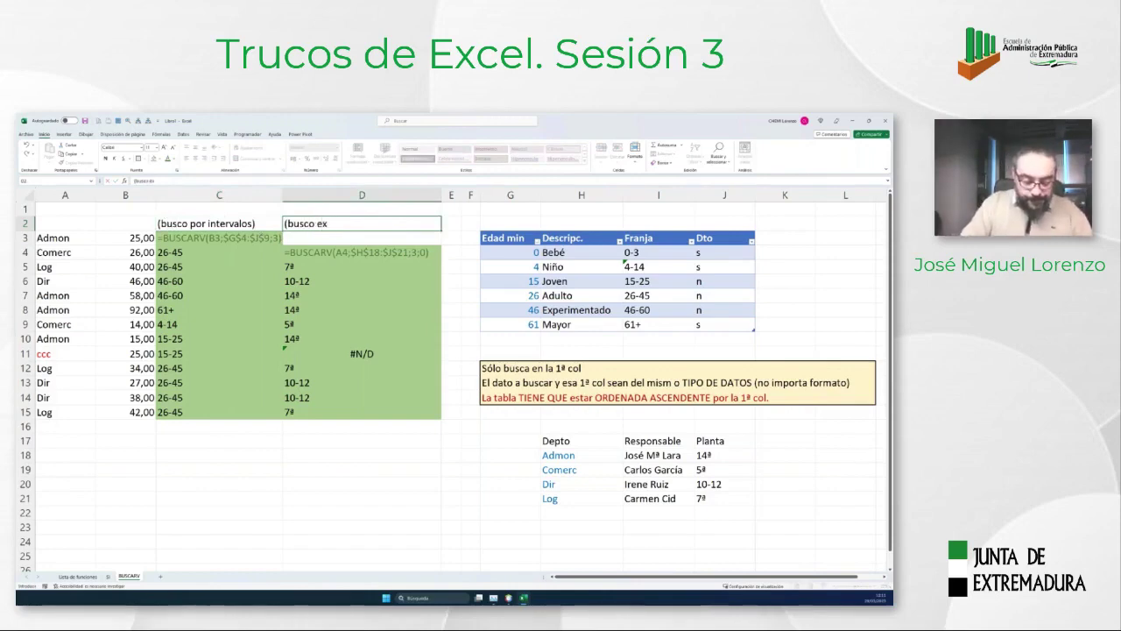
type("acto ;0)")
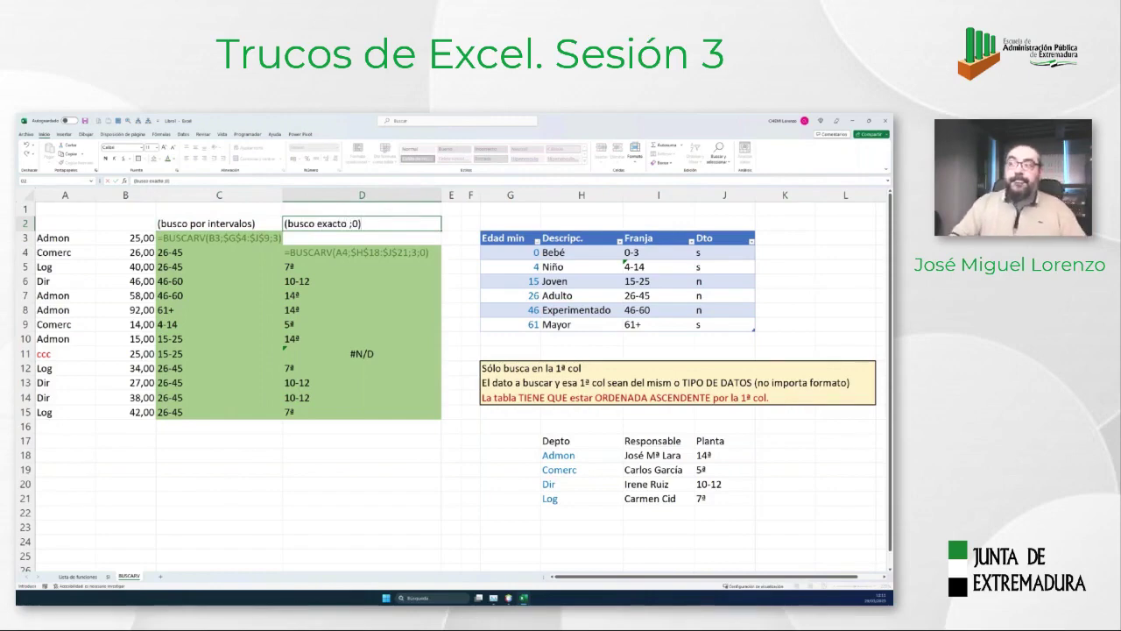
left_click(219, 238)
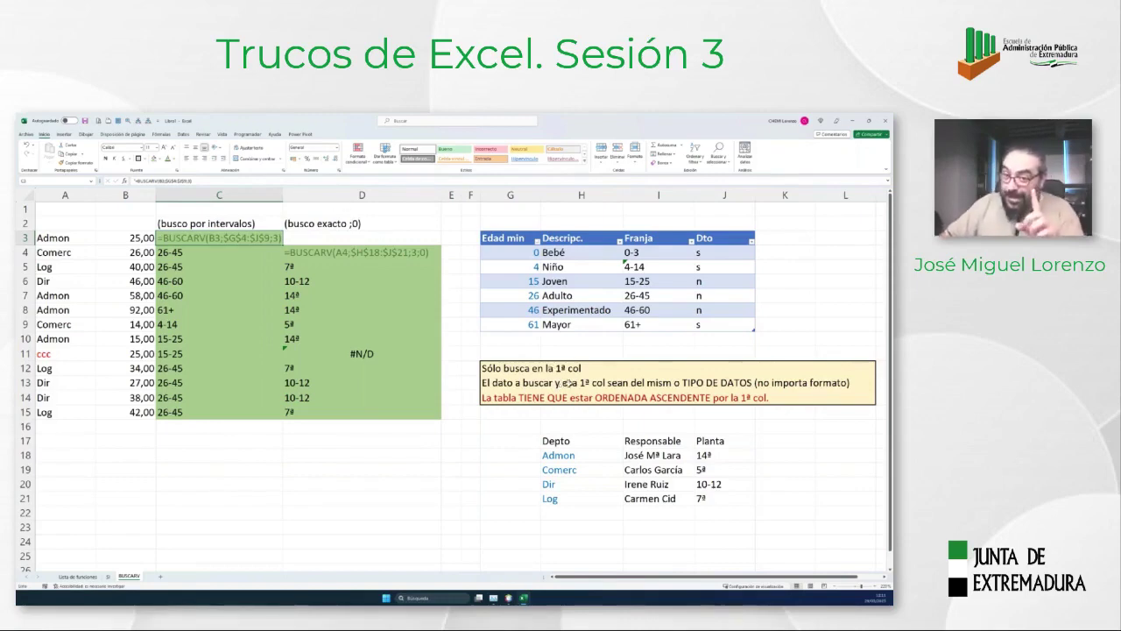
Add an asterisk to the end of the sorted-table rule note in G14.
double_click(512, 396)
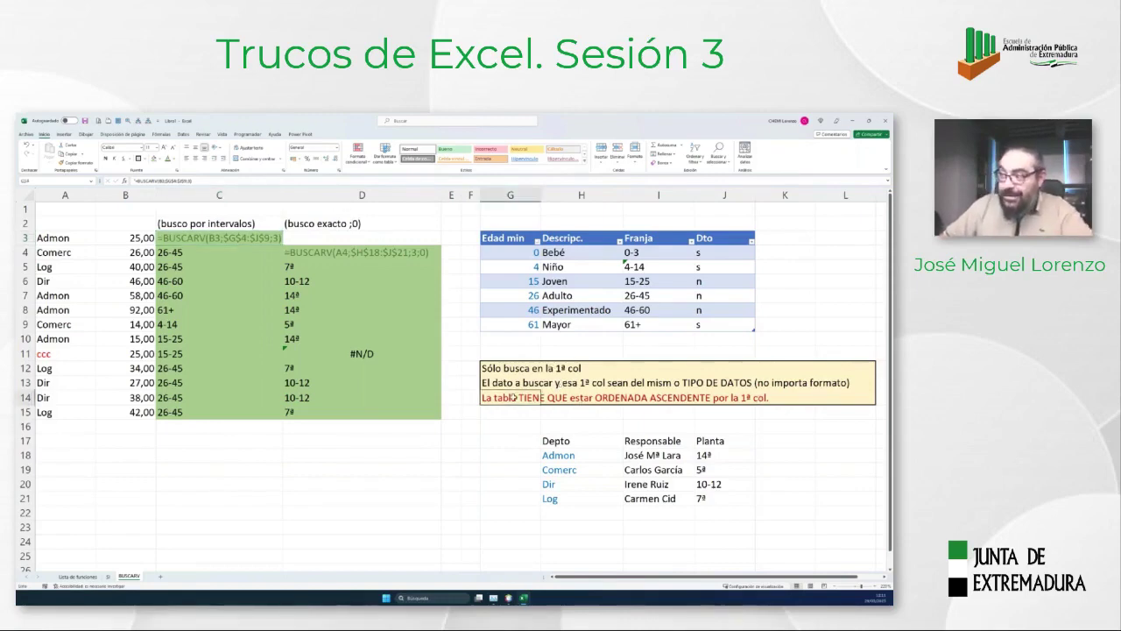
key("End")
type("*")
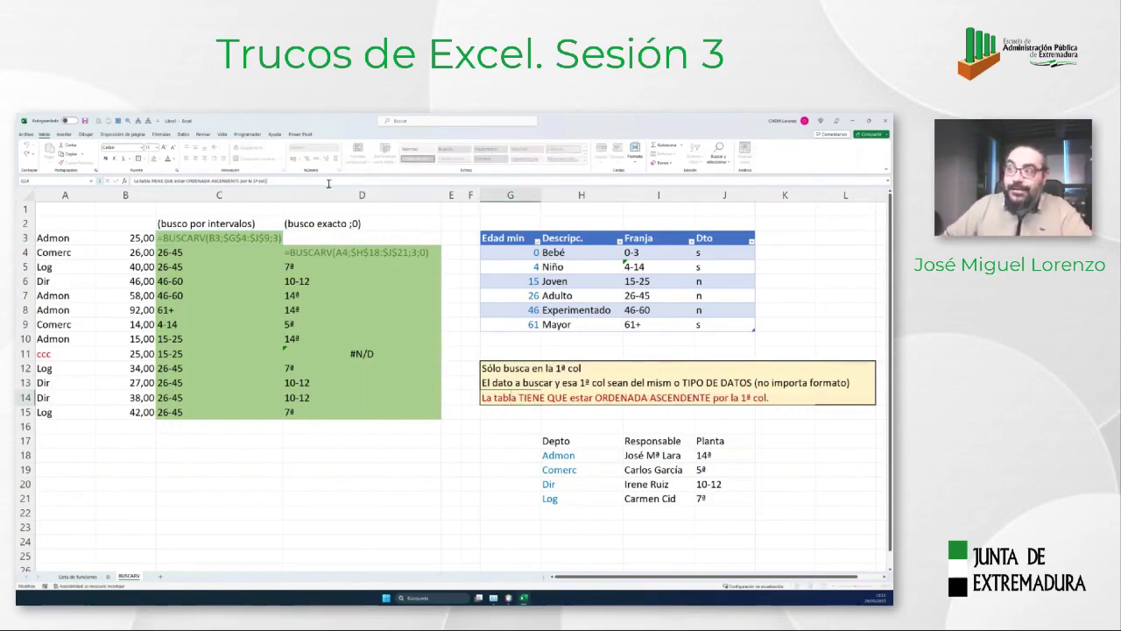
key("Return")
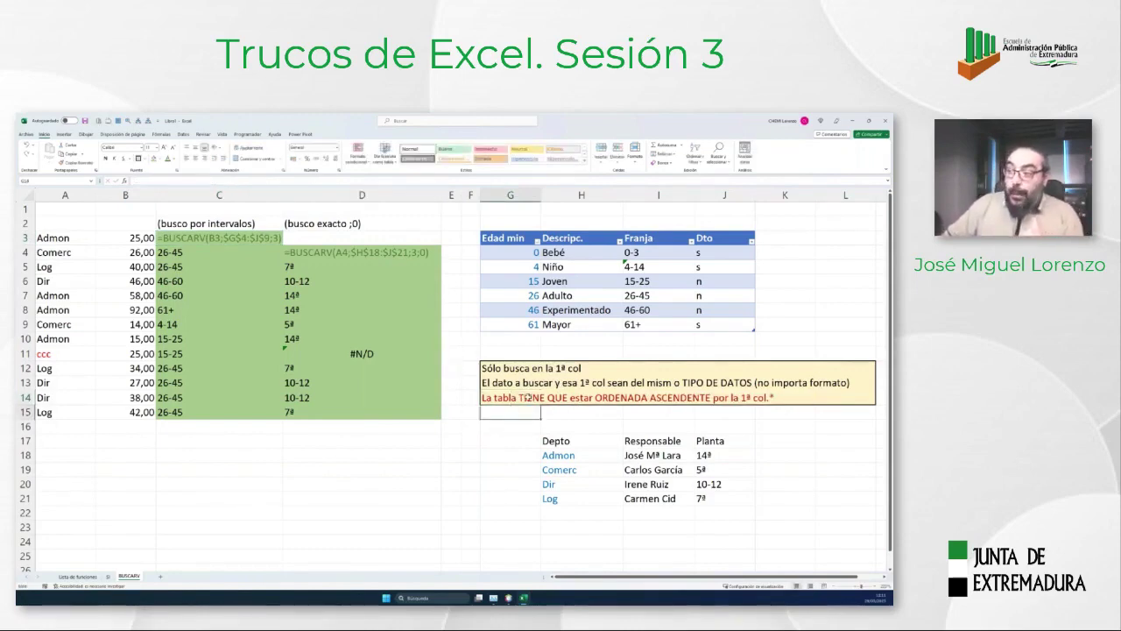
left_click(529, 397)
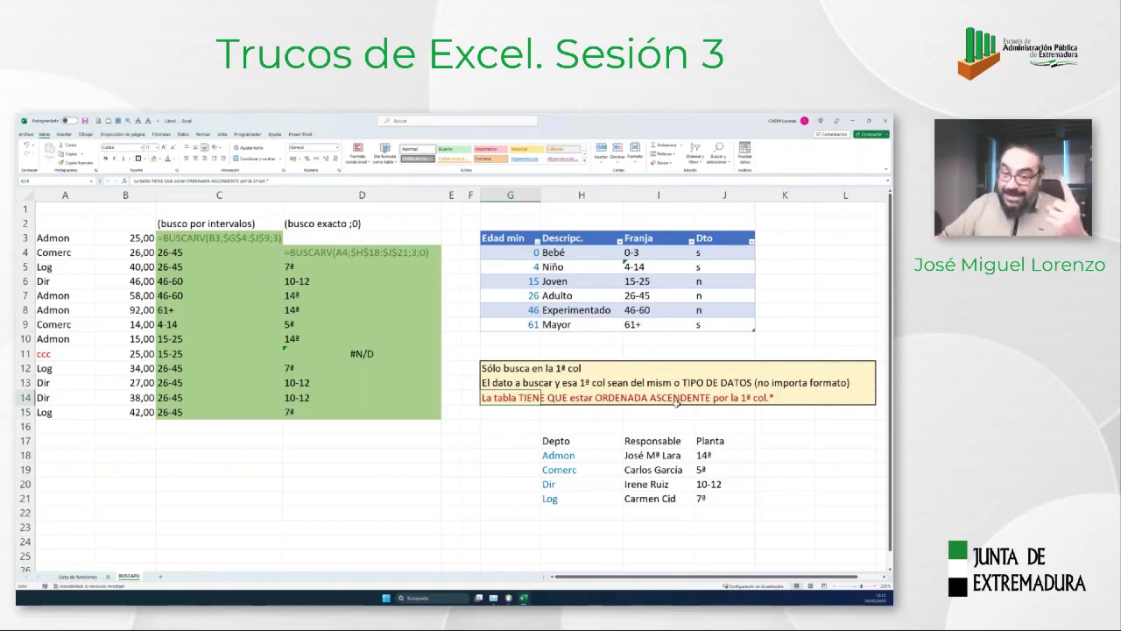
Highlight the ascending ages in the lookup table, including 46, and the Depto table H18:J21.
left_click(506, 251)
left_click_drag(502, 284, 505, 338)
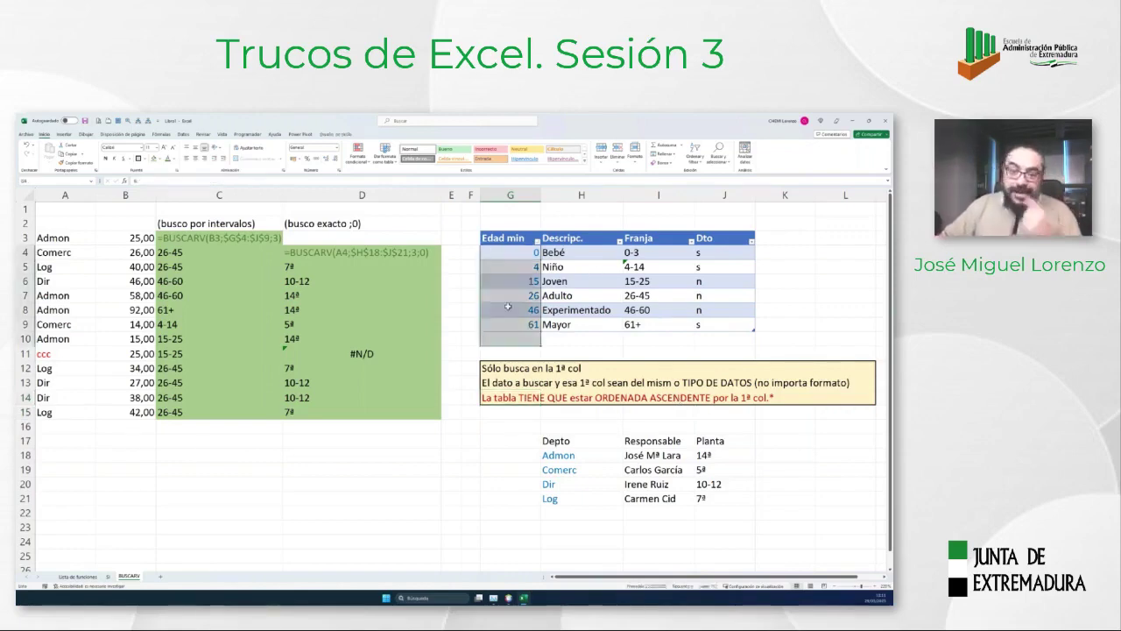
left_click(508, 307)
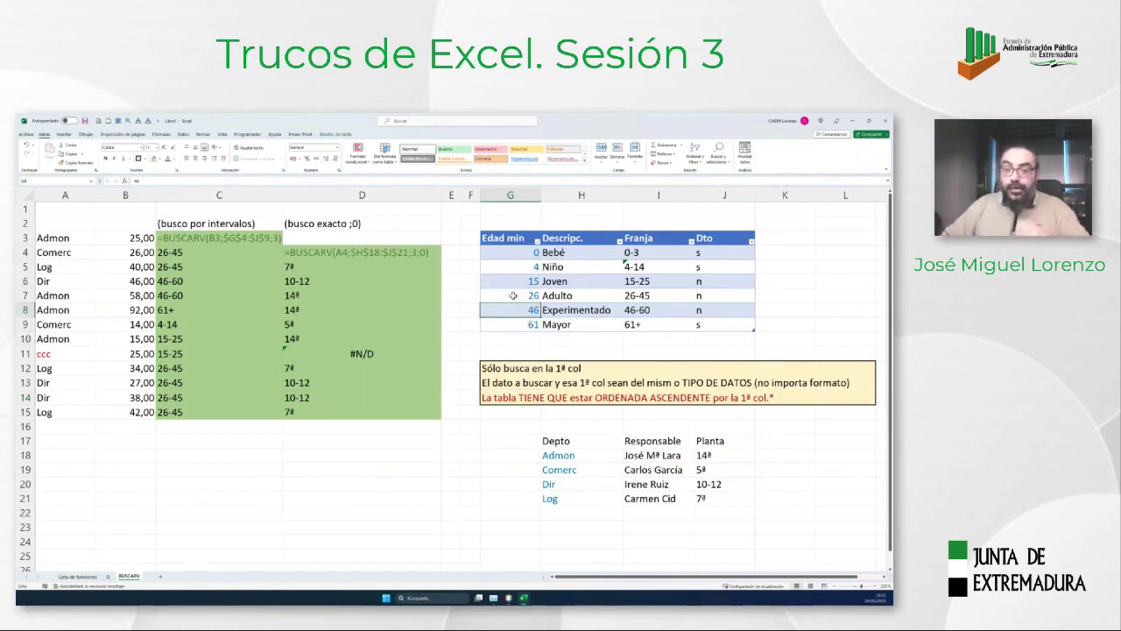
left_click_drag(561, 456, 727, 498)
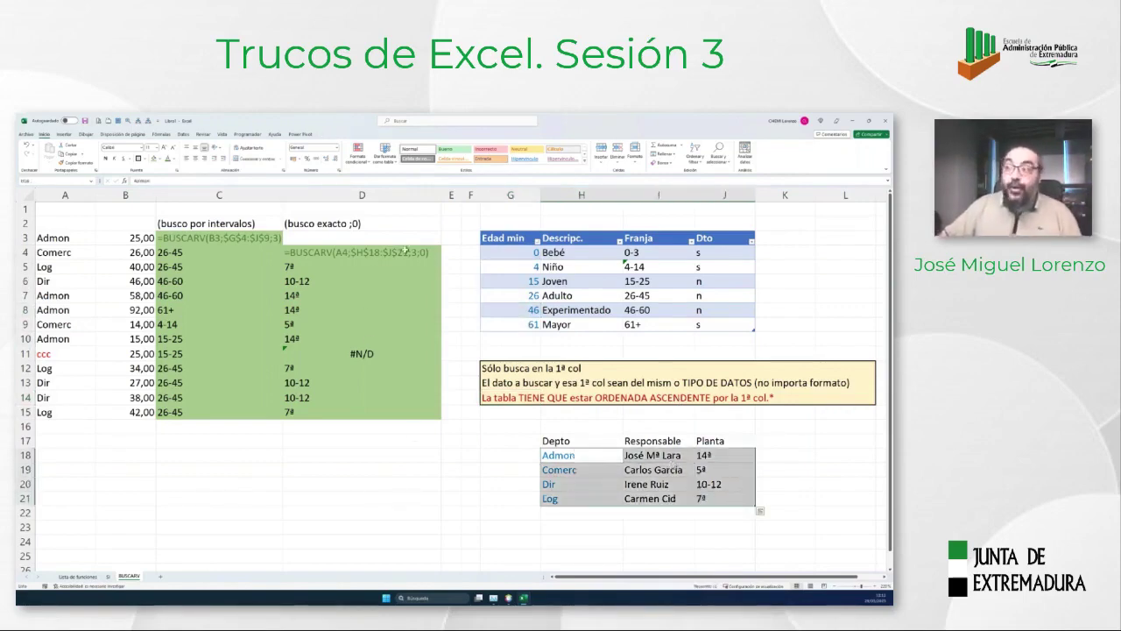
Review D4's exact-match formula and the sorted-table rule note in G14.
left_click(406, 250)
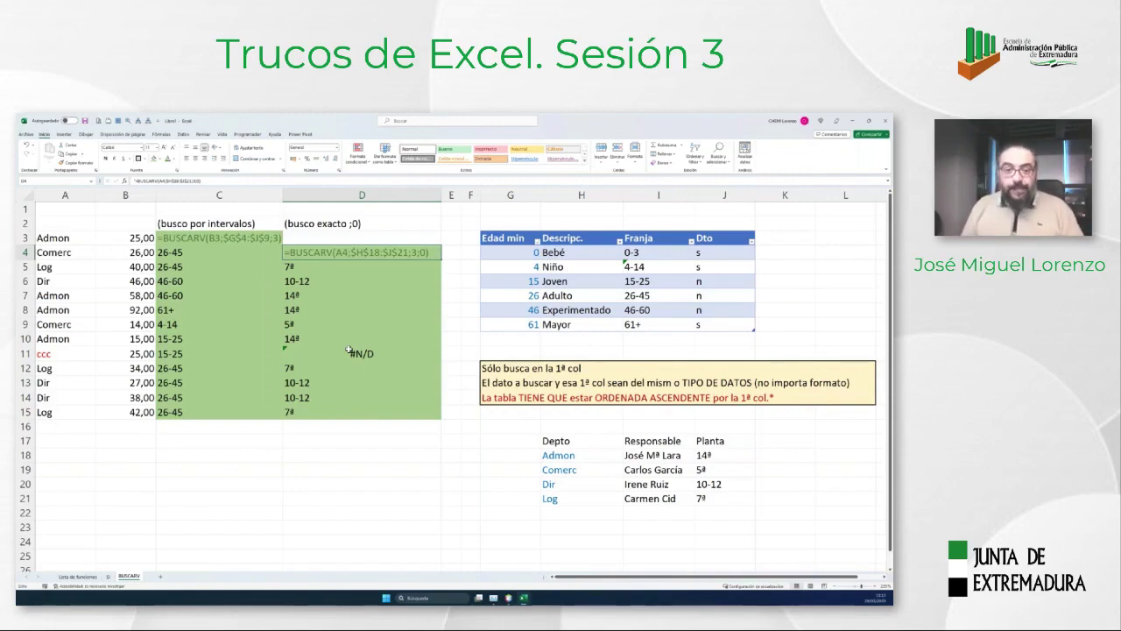
left_click(488, 400)
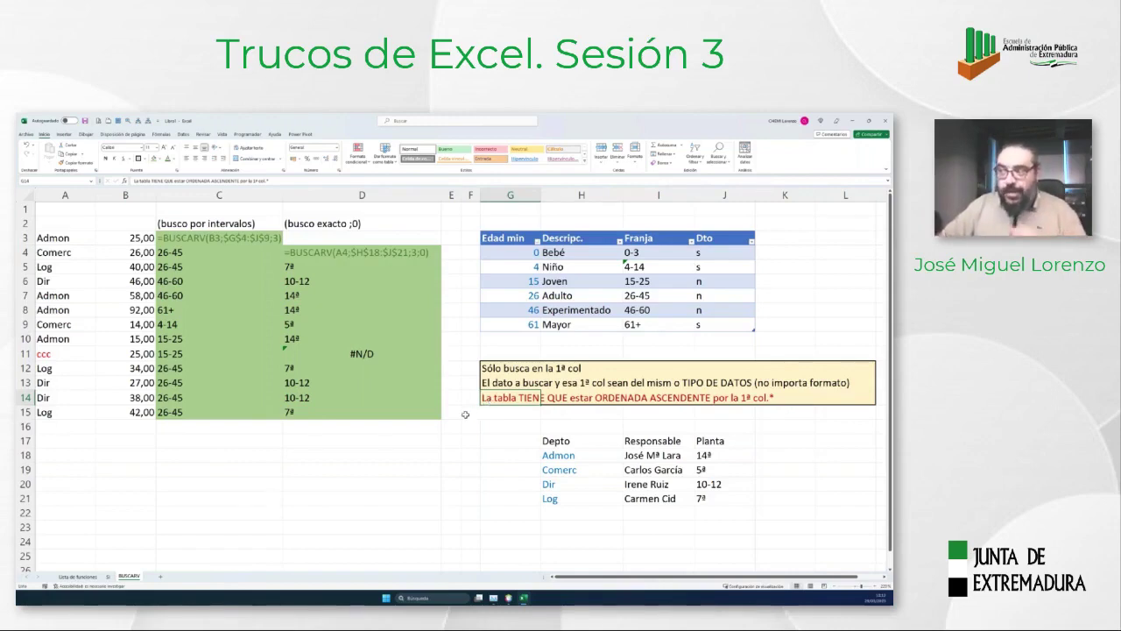
left_click(465, 415)
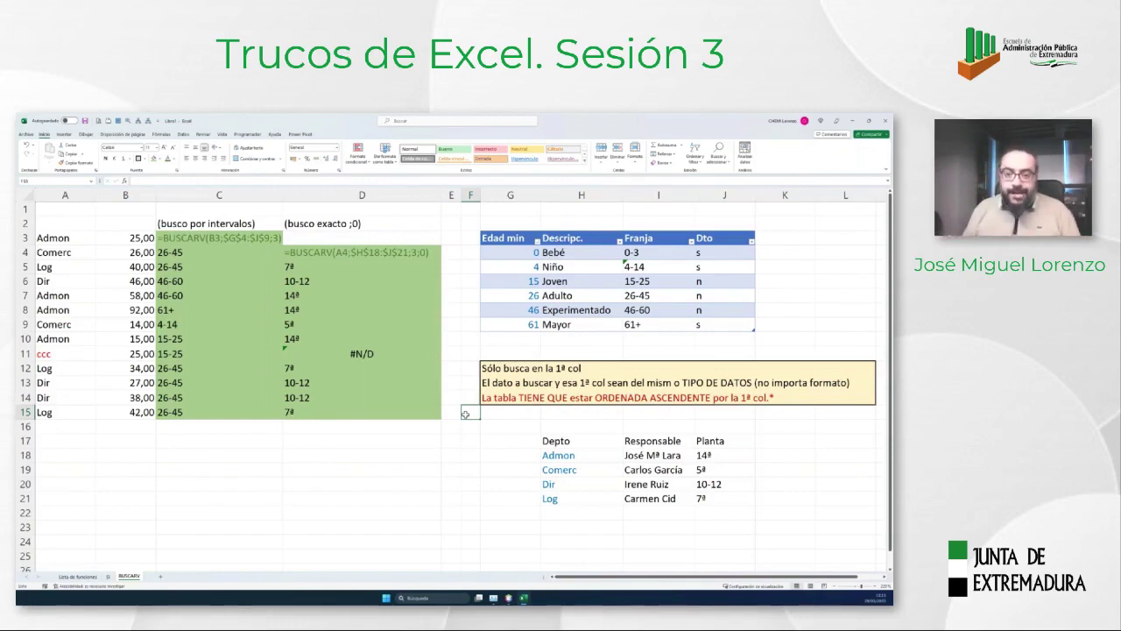
Enter 0 in C19 and falso in C20 to compare them, then delete both.
left_click(359, 225)
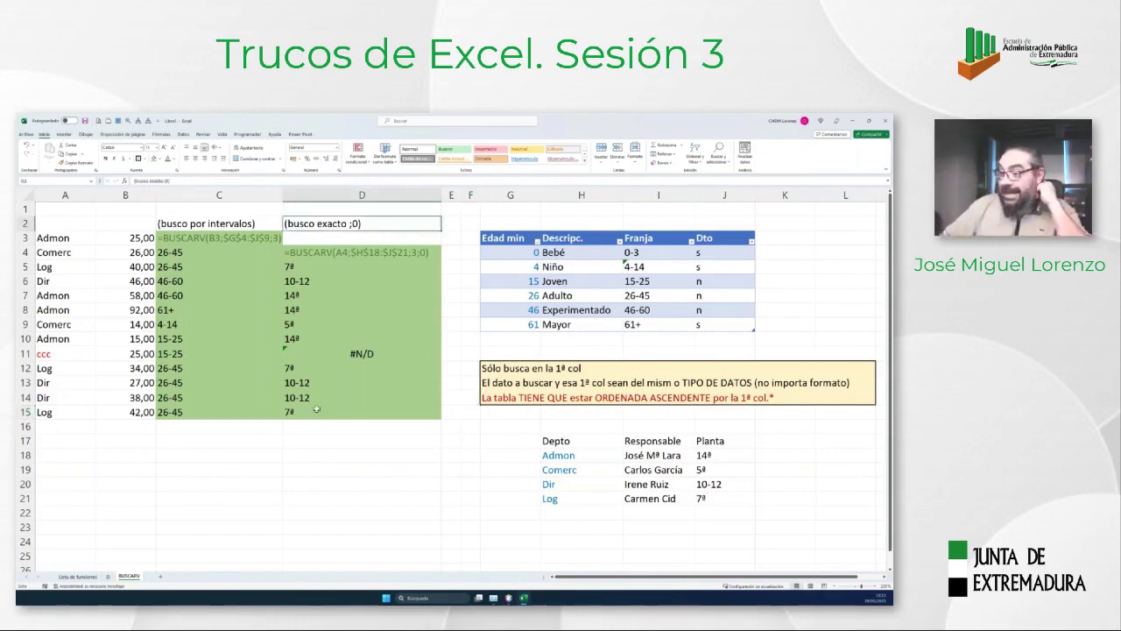
left_click(219, 469)
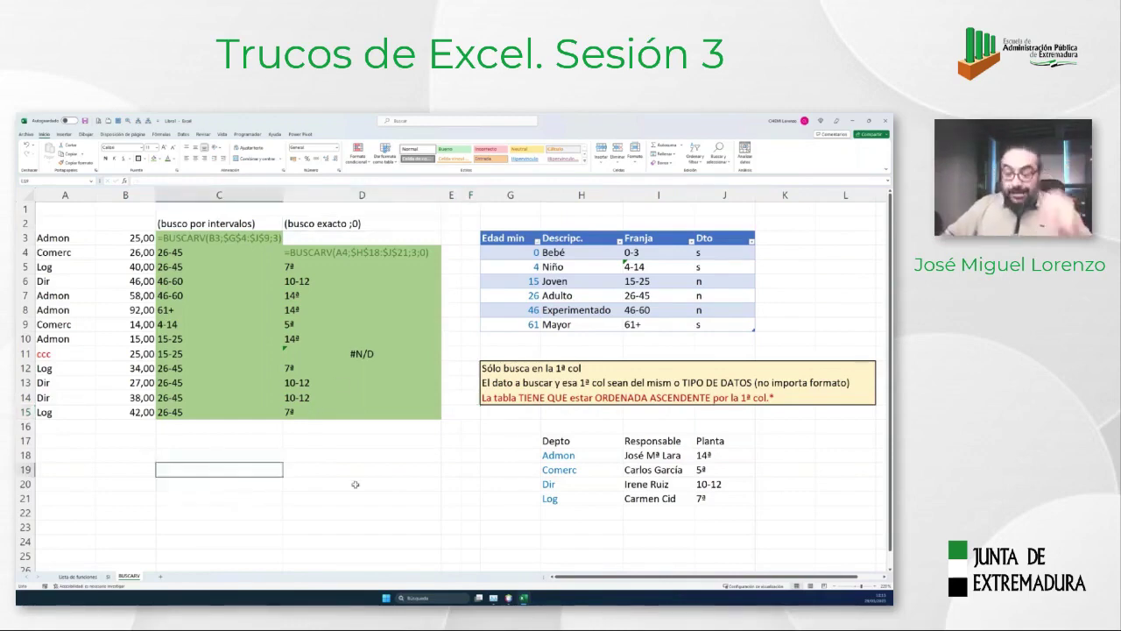
type("0")
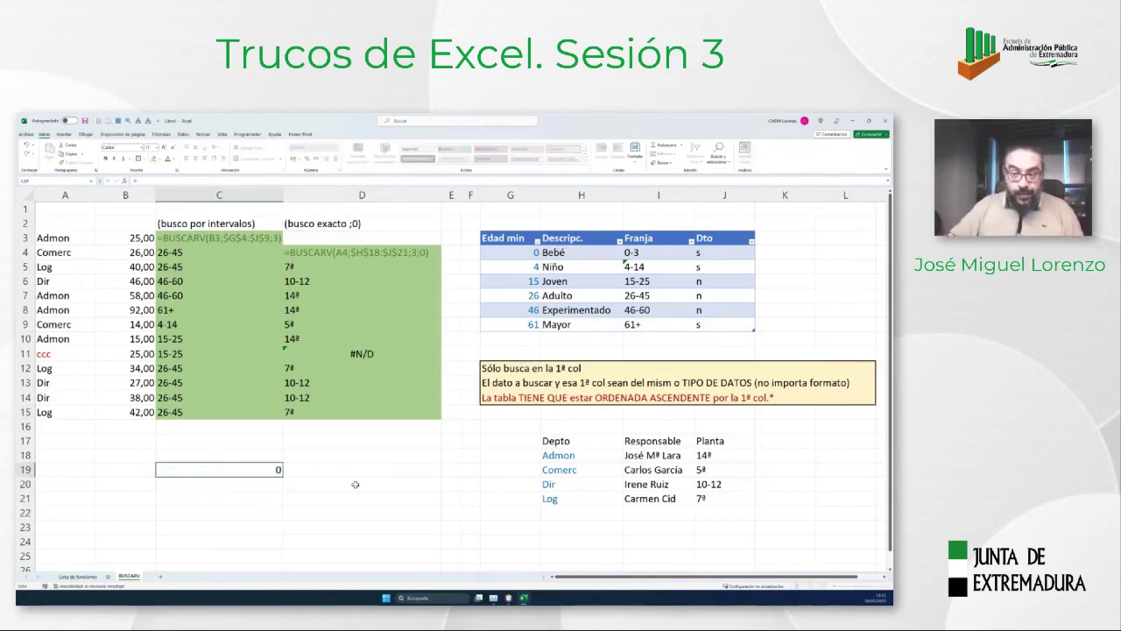
key("Return")
type("falso")
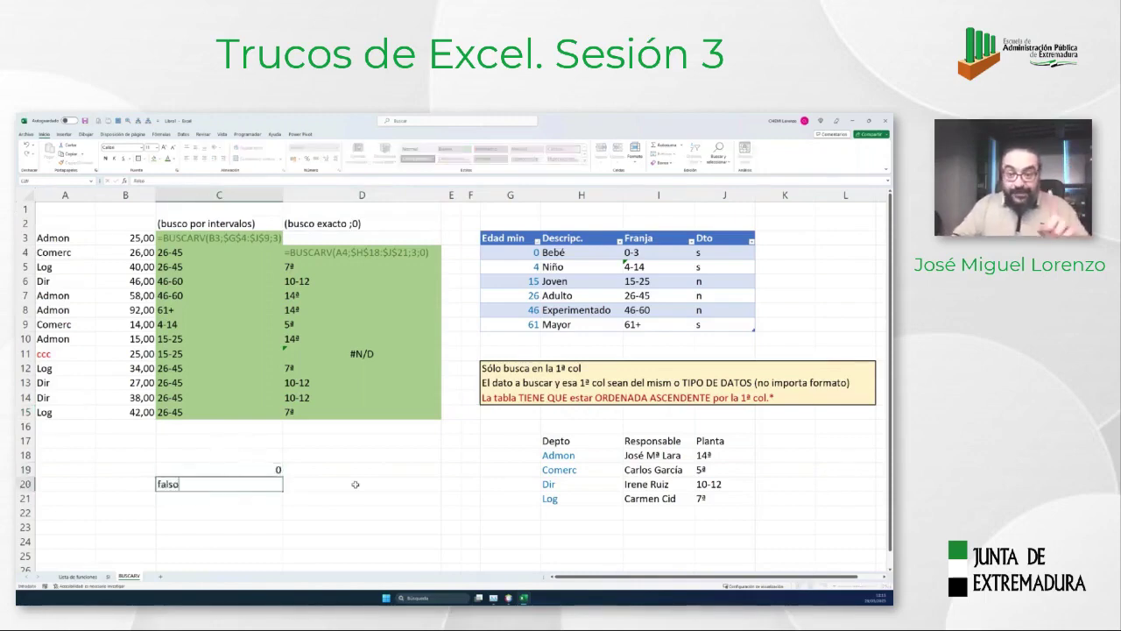
key("ctrl+Return")
key("Down")
key("Up")
key("Up")
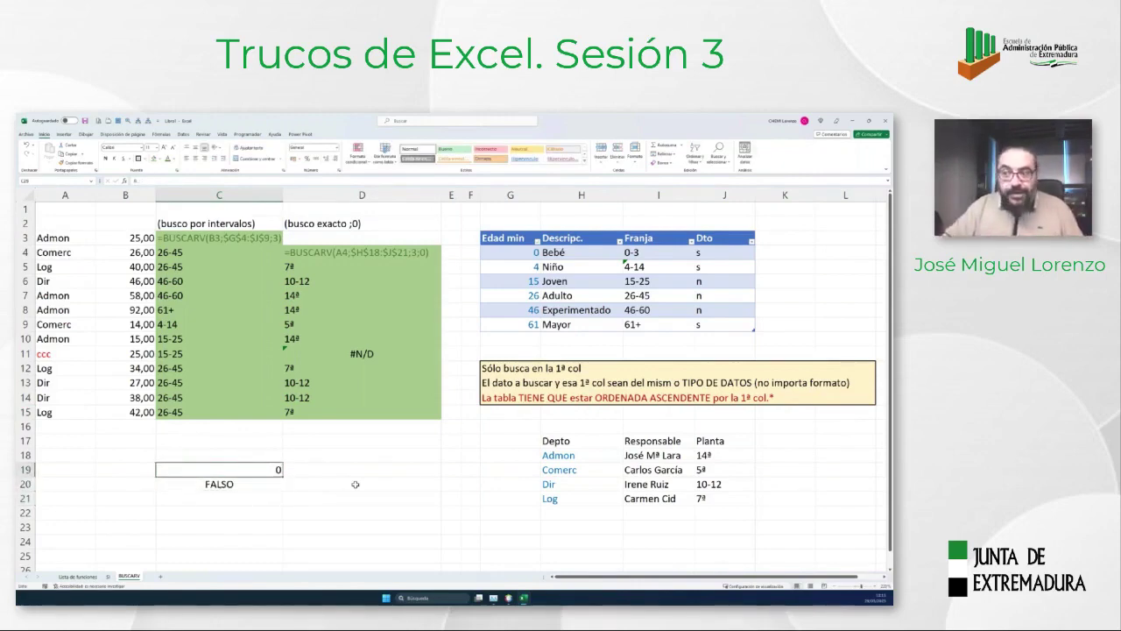
key("shift+Down")
key("Delete")
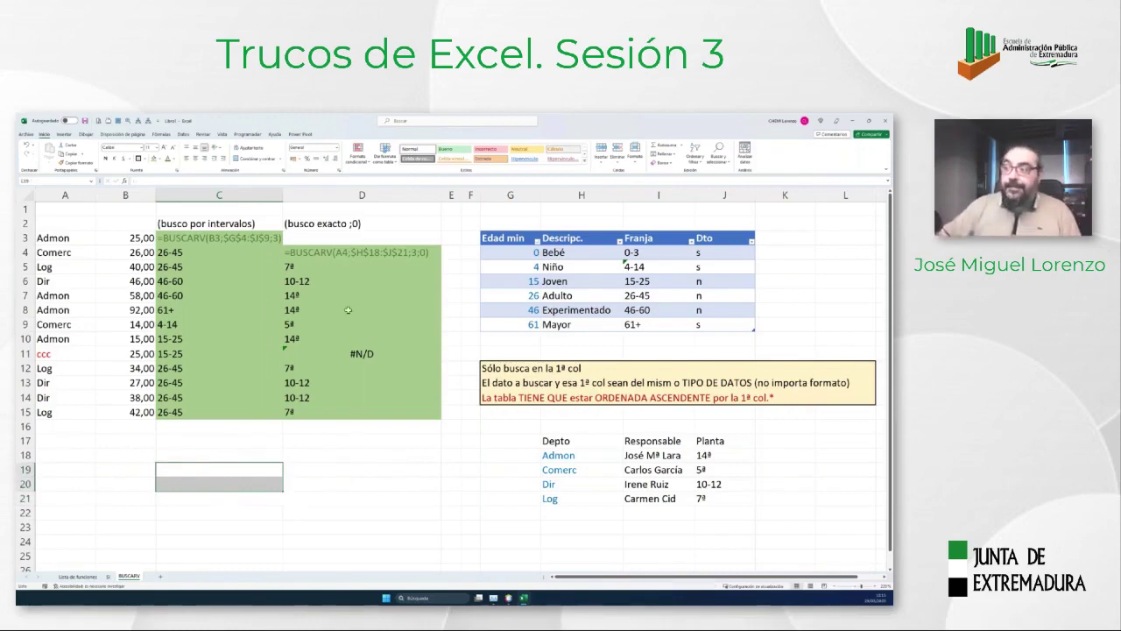
double_click(302, 412)
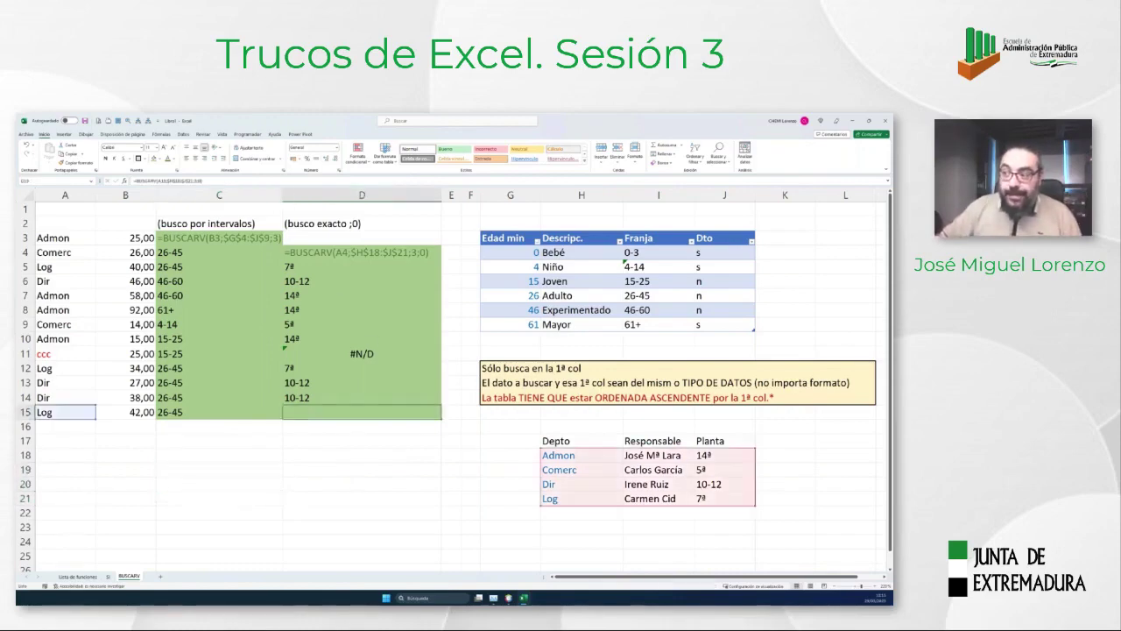
key("BackSpace")
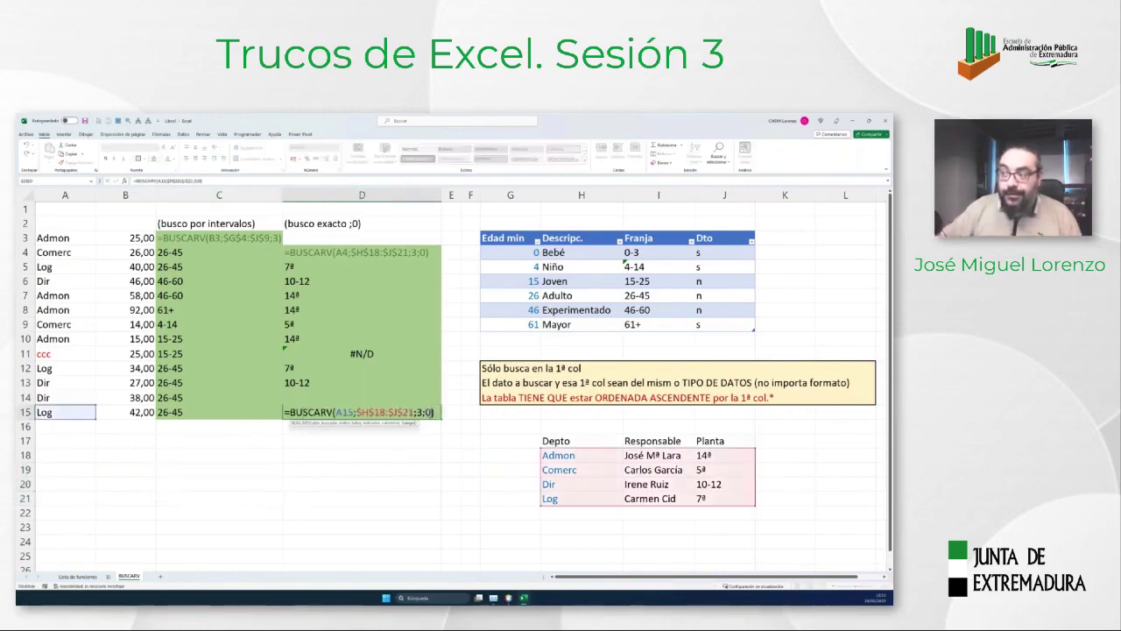
type("falso")
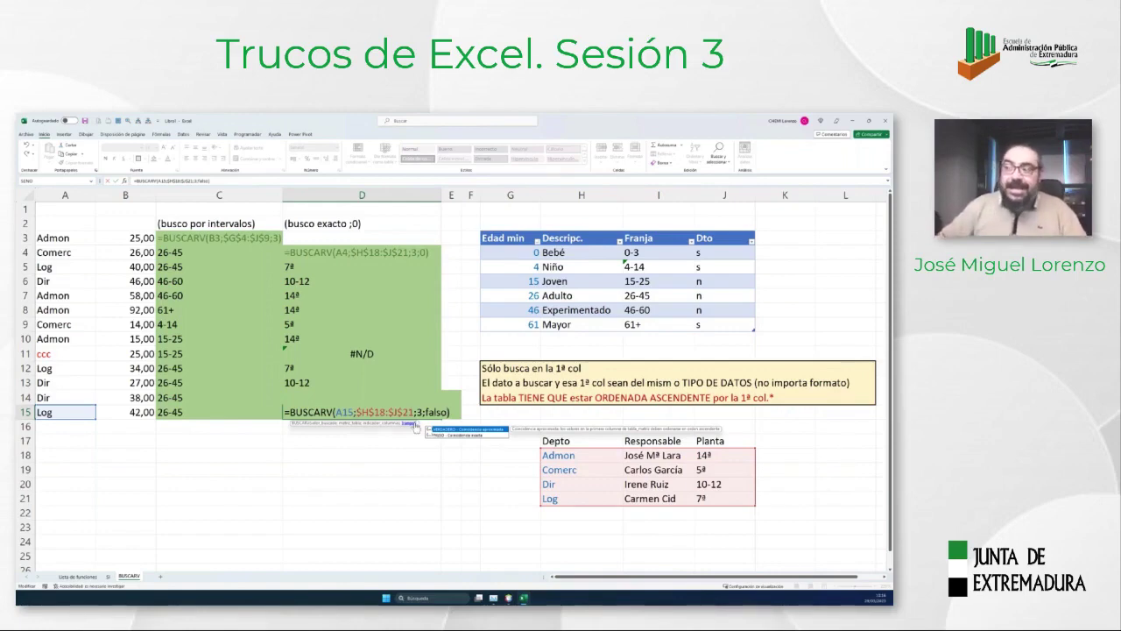
key("Return")
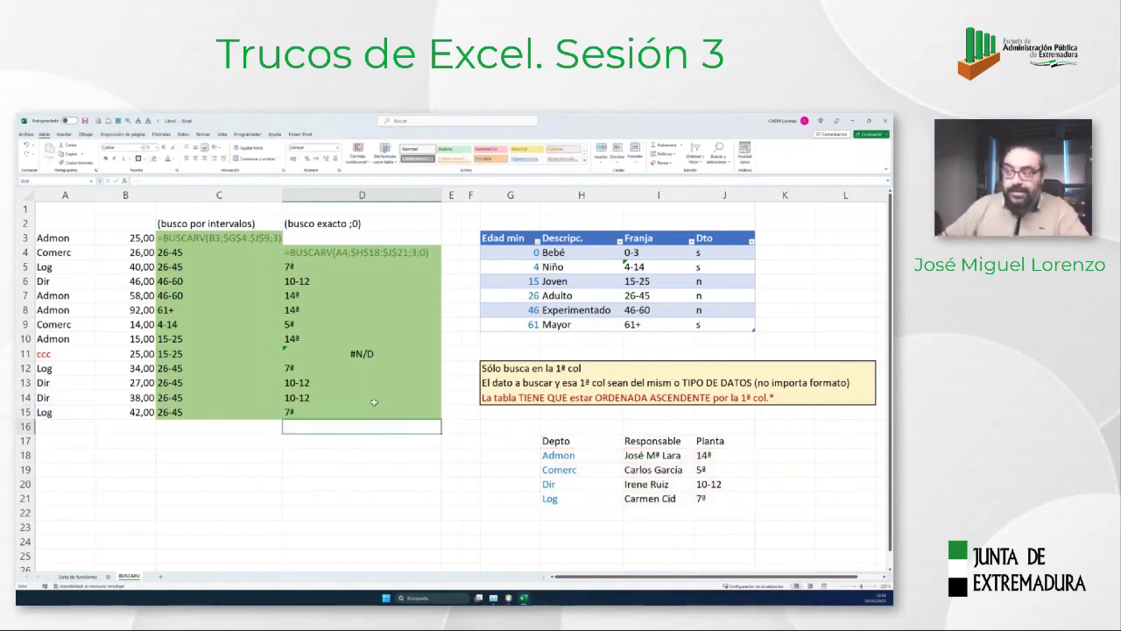
left_click(380, 410)
left_click_drag(434, 417, 442, 278)
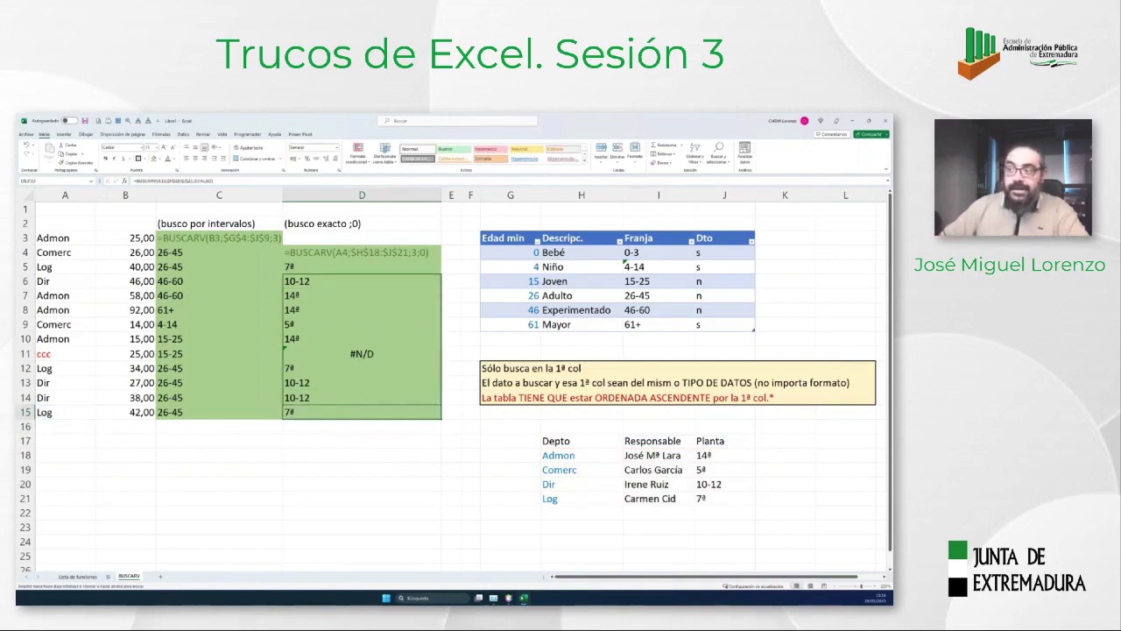
double_click(435, 280)
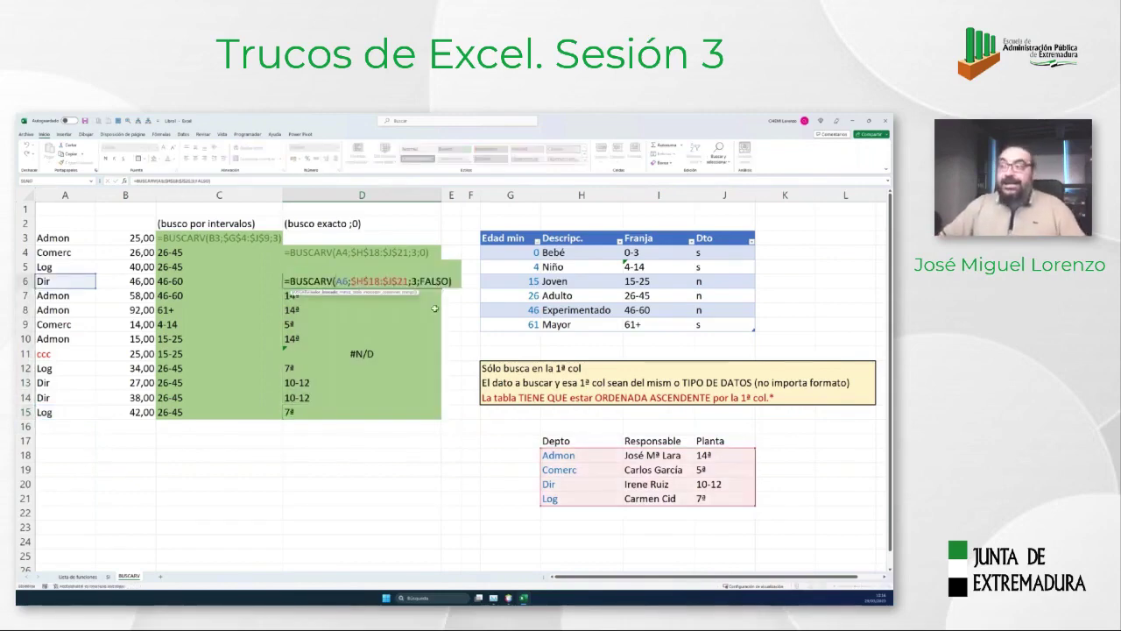
key("Escape")
key("ctrl+Down")
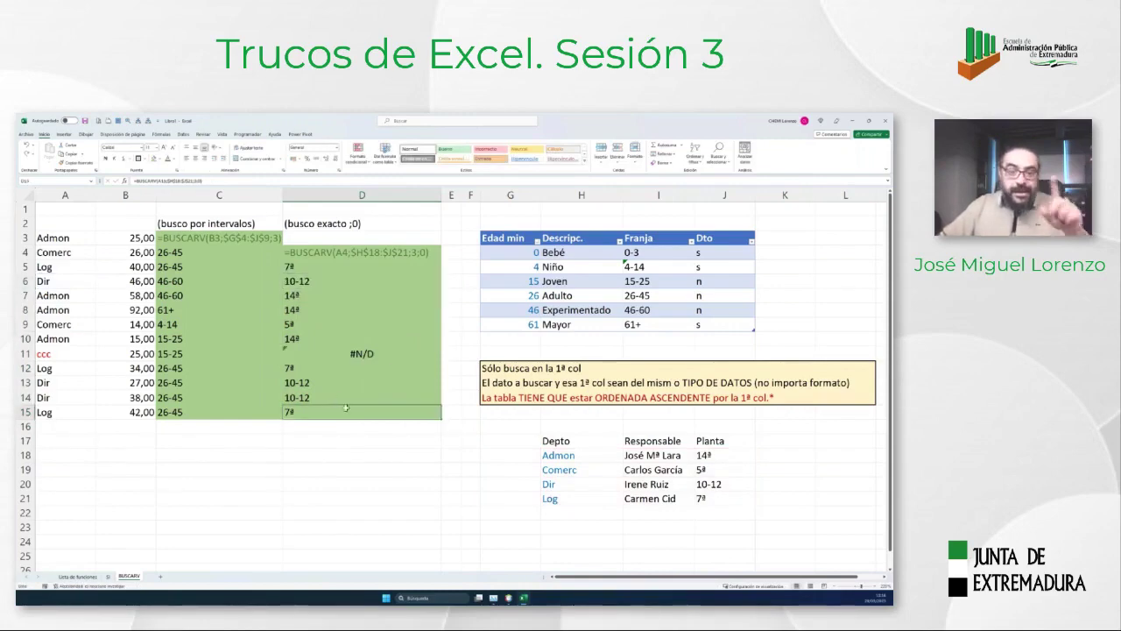
key("F2")
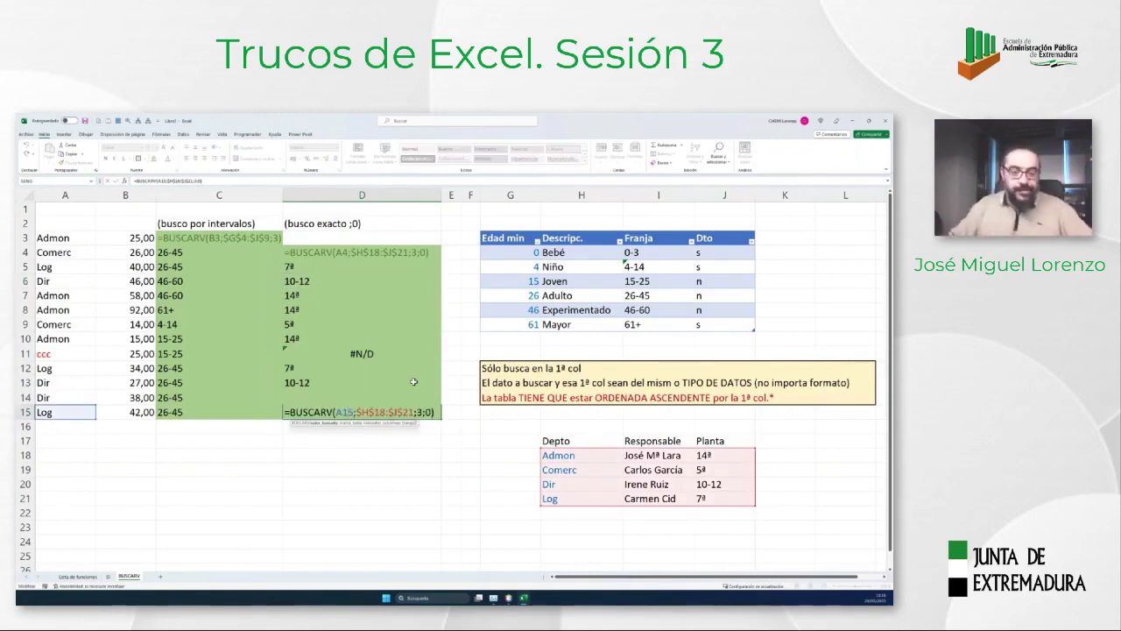
key("Escape")
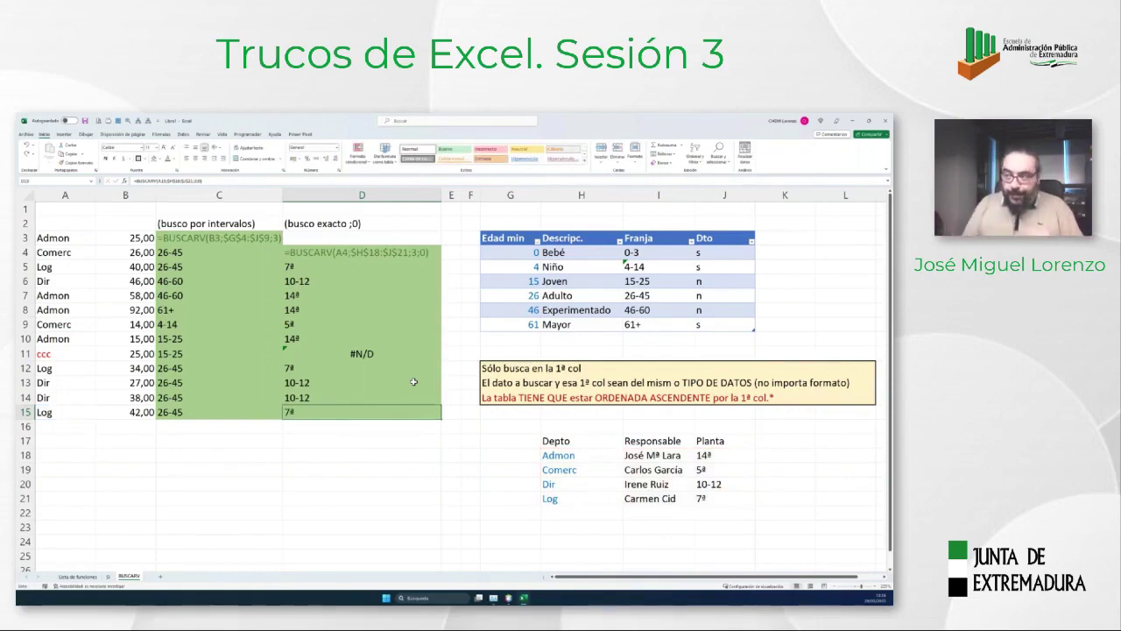
double_click(347, 411)
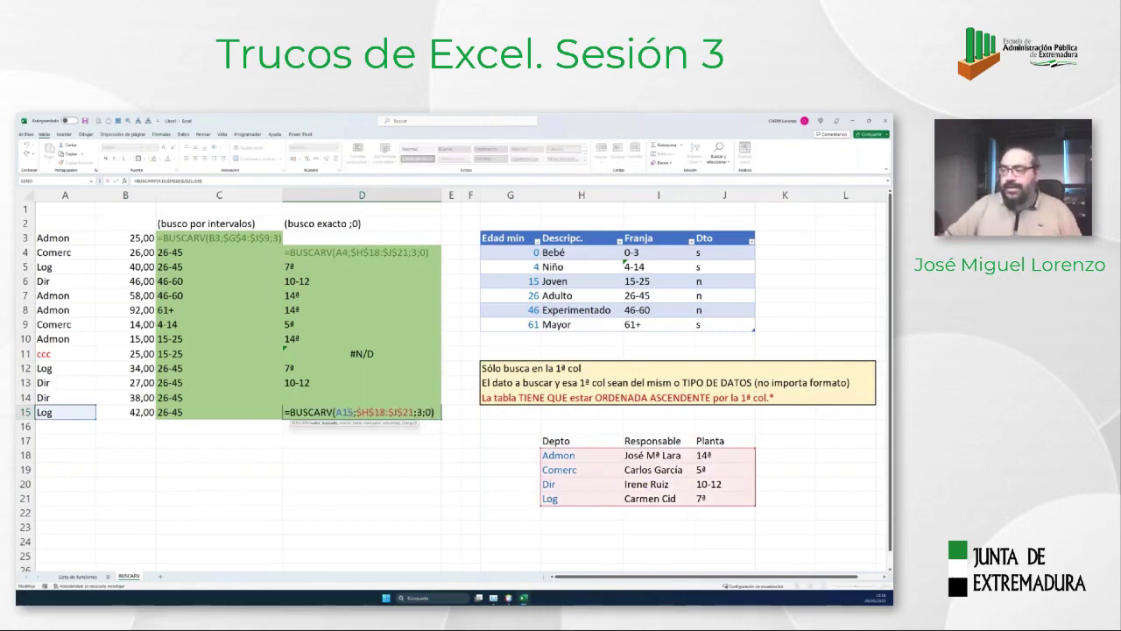
key("Return")
left_click(421, 251)
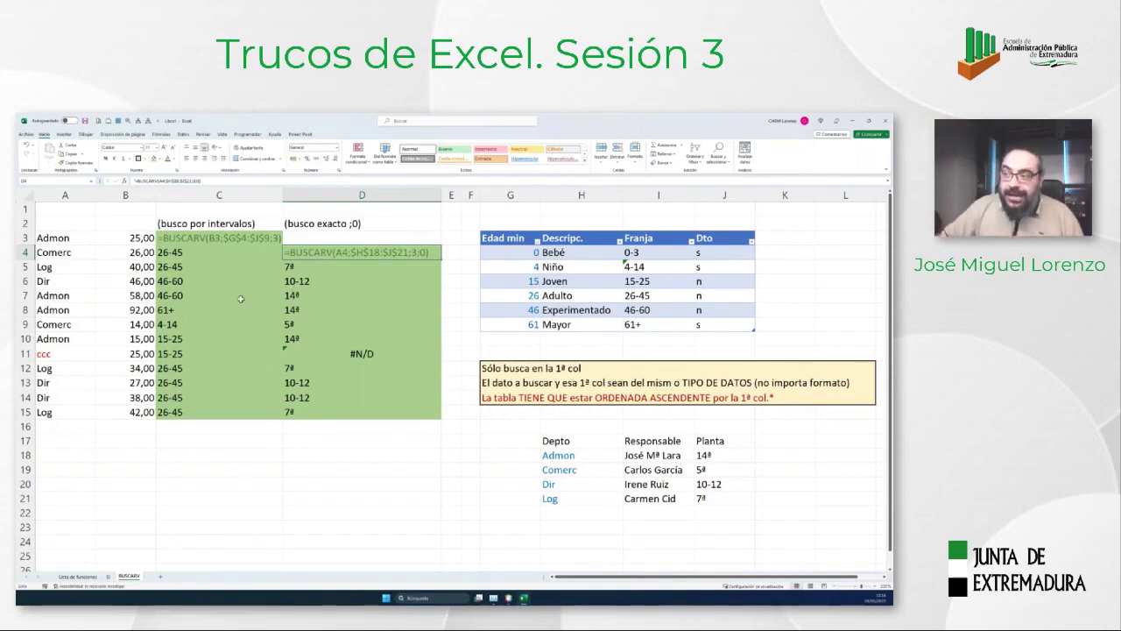
left_click_drag(241, 299, 331, 355)
left_click(336, 382)
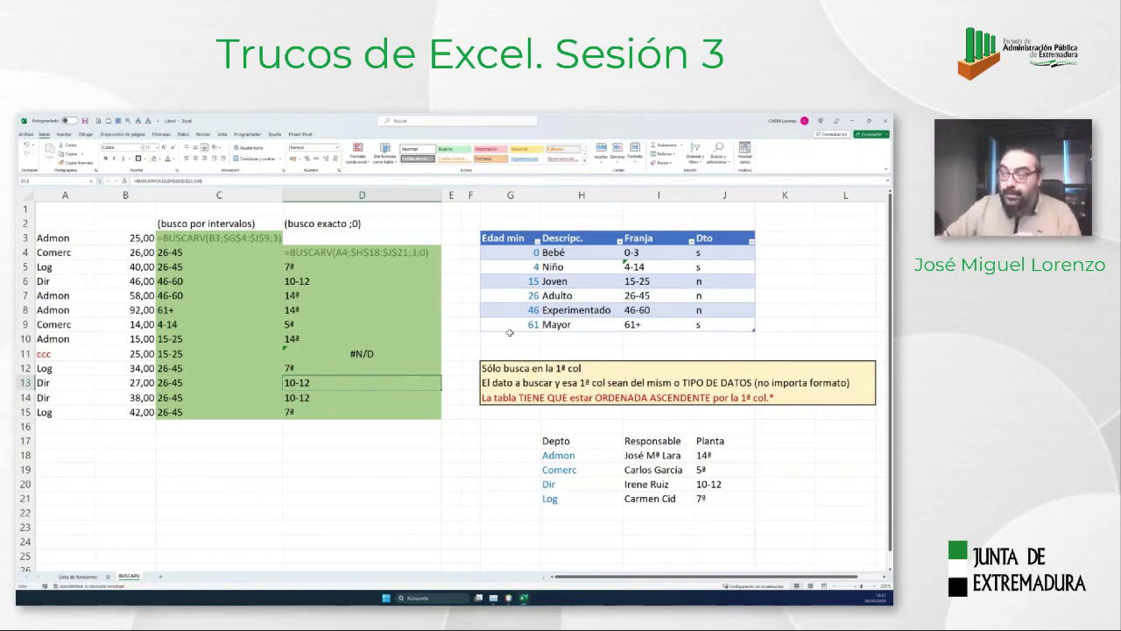
left_click(536, 267)
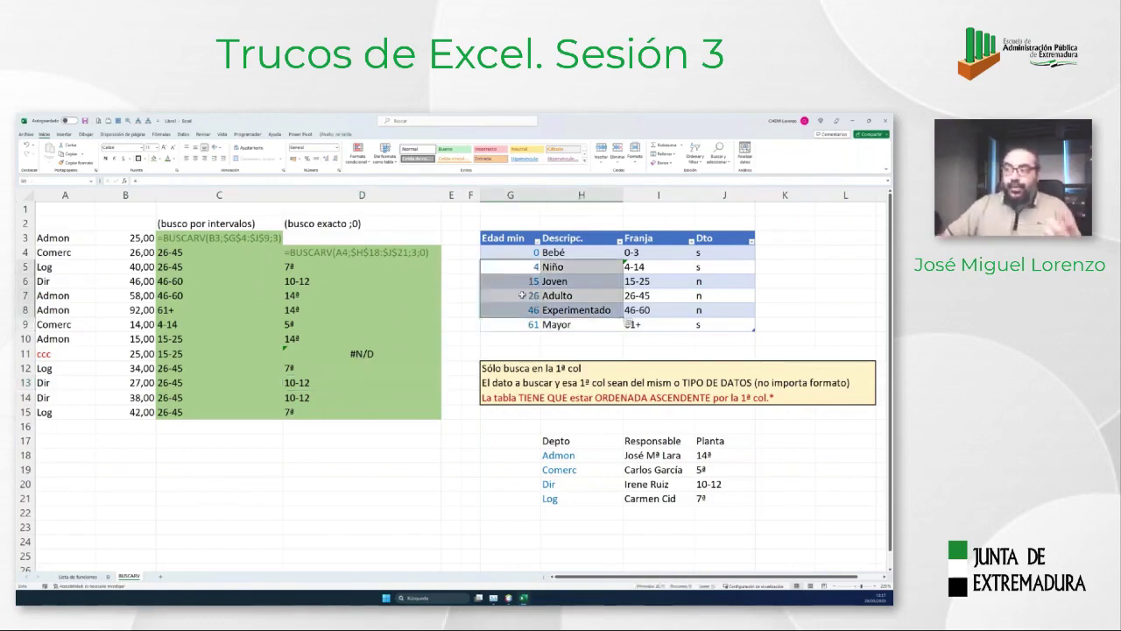
left_click(526, 295)
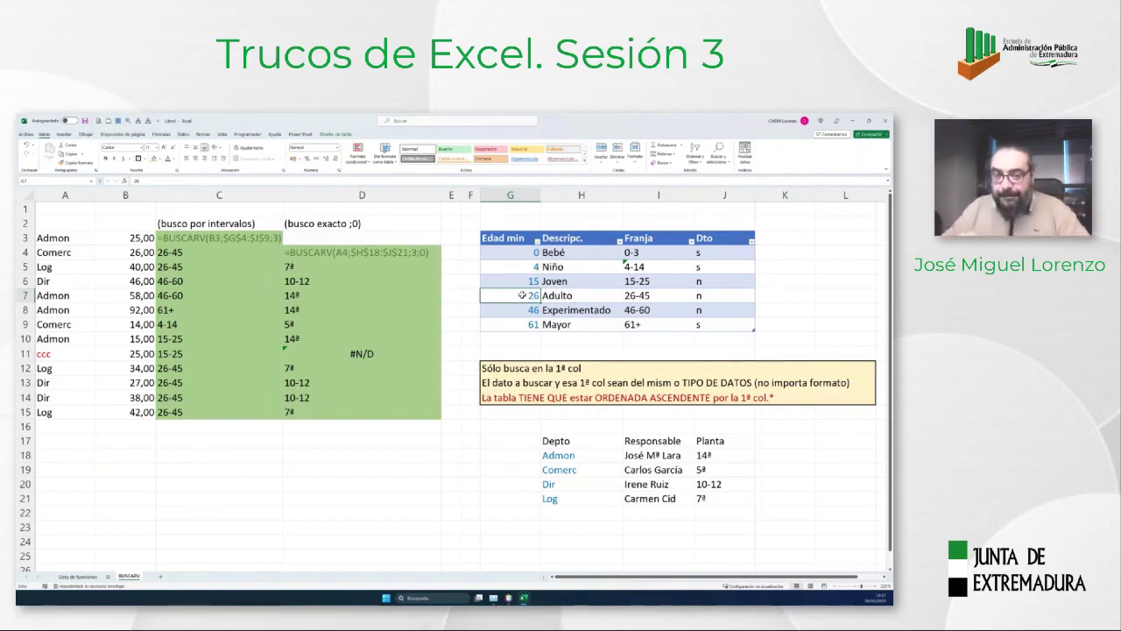
Insert a new empty column at A, shifting the sheet's data one column right.
left_click(73, 194)
right_click(73, 194)
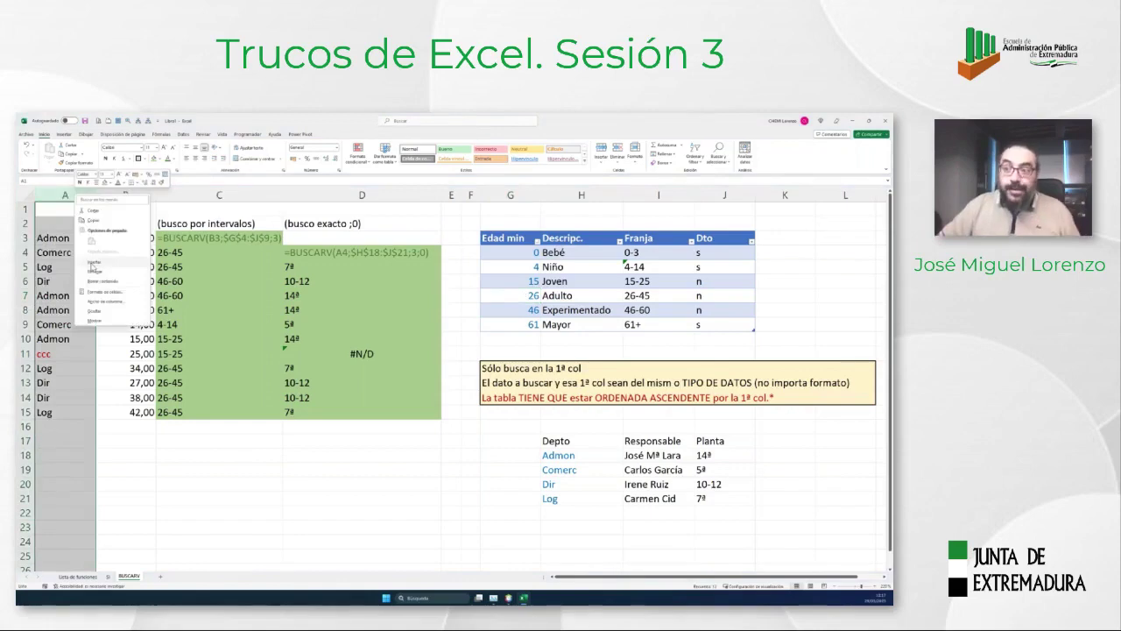
key("Escape")
left_click(69, 313)
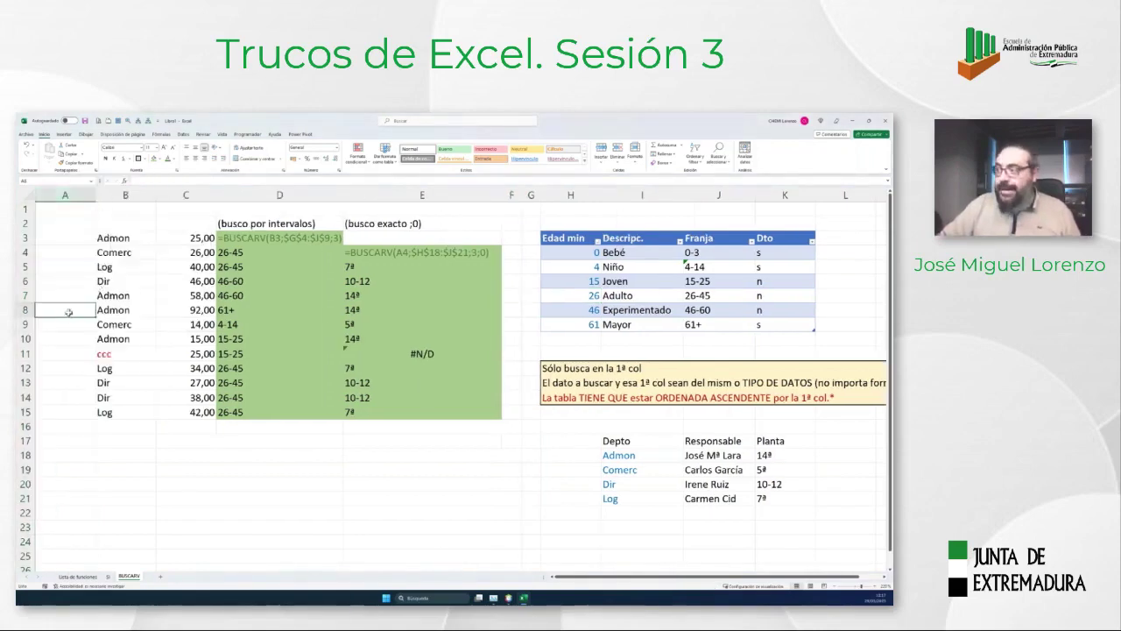
scroll(69, 312, "down", 1)
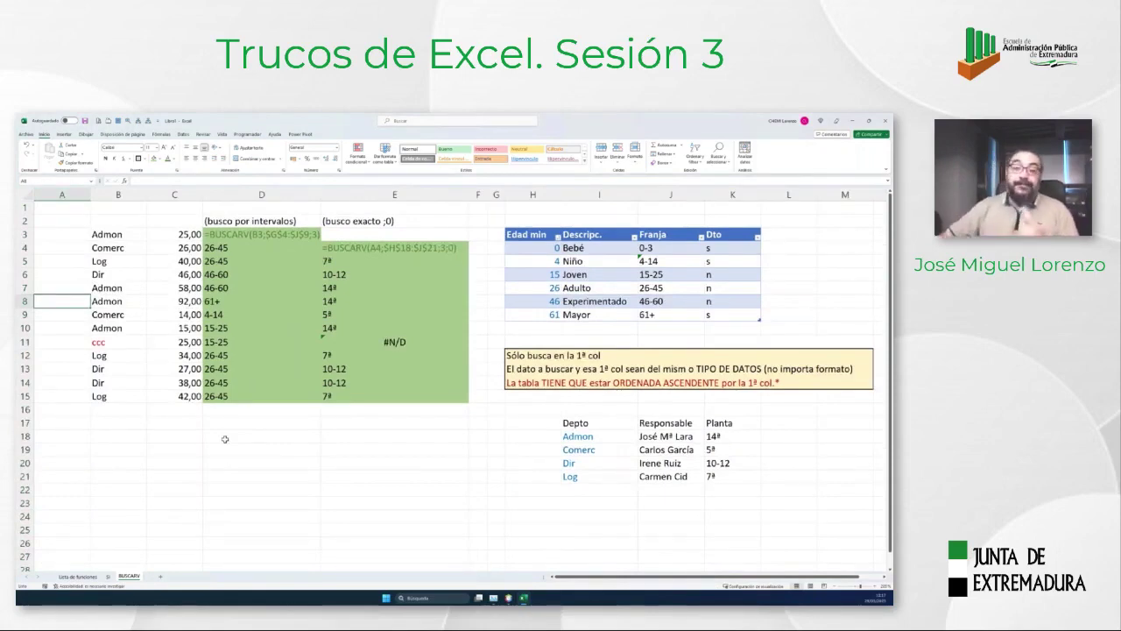
Highlight the three lookup rule notes and the Edad min values 0 to 61, including 46.
left_click_drag(535, 357, 534, 383)
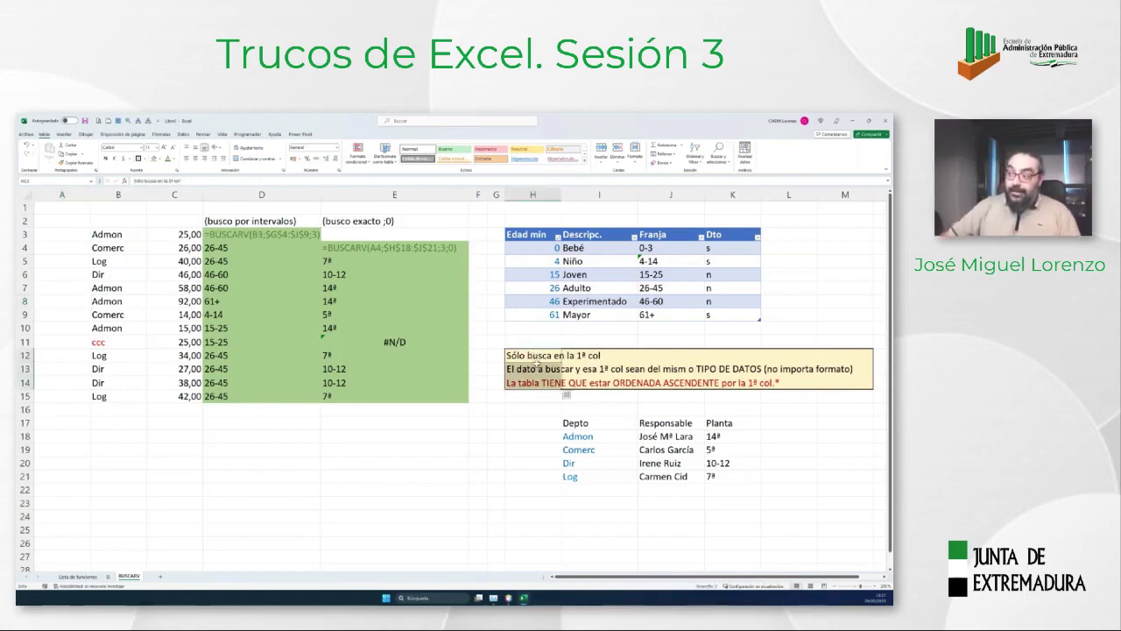
left_click_drag(528, 248, 530, 313)
left_click(530, 300)
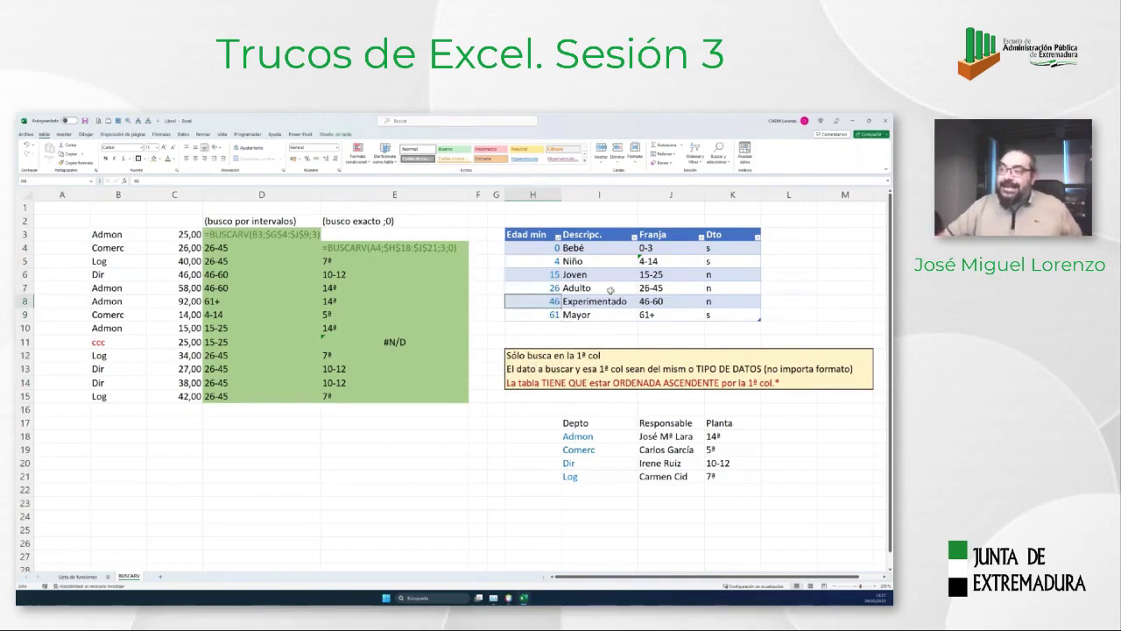